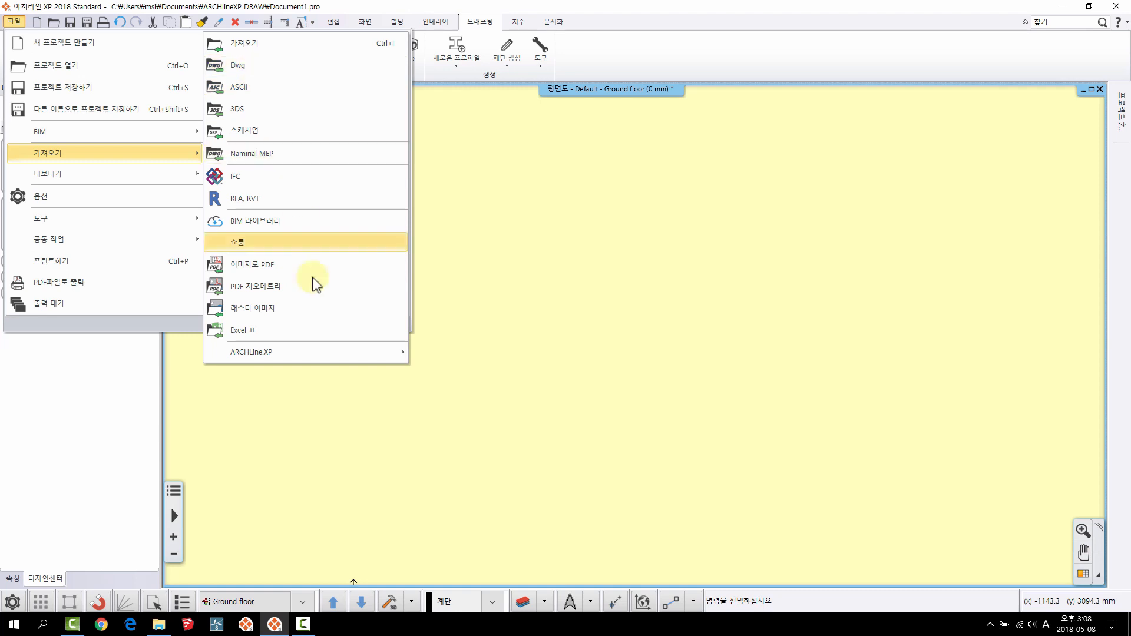
- Import the raster image jpg.jpg as an embedded image, with its insertion point and size specified on screen
{"action": "left_click", "coordinate": [277, 308]}
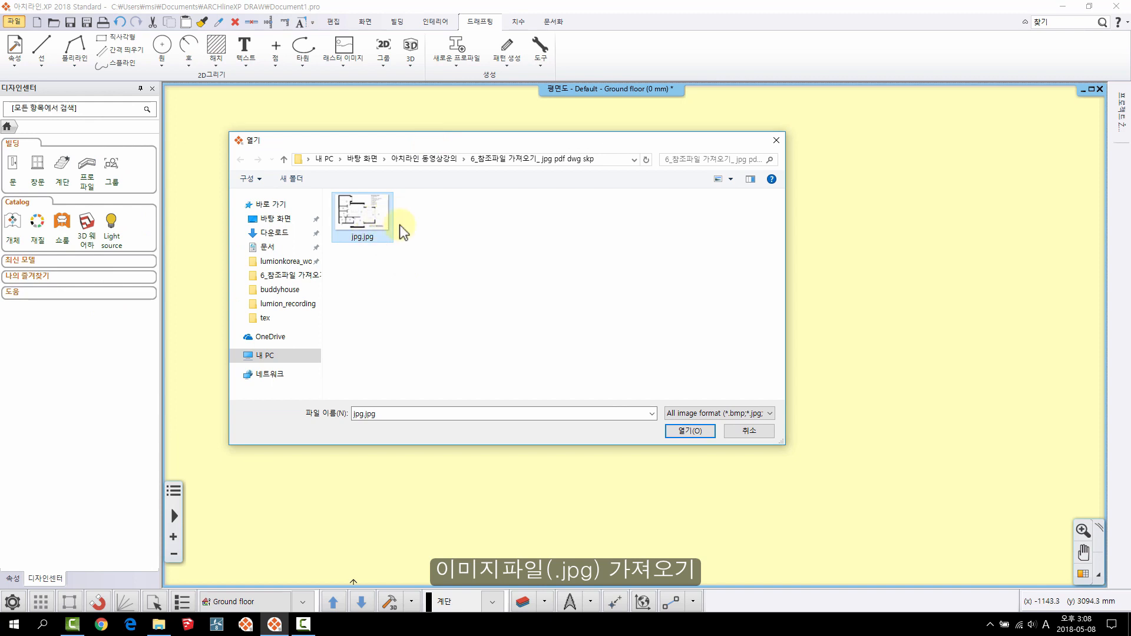
{"action": "left_click", "coordinate": [683, 430]}
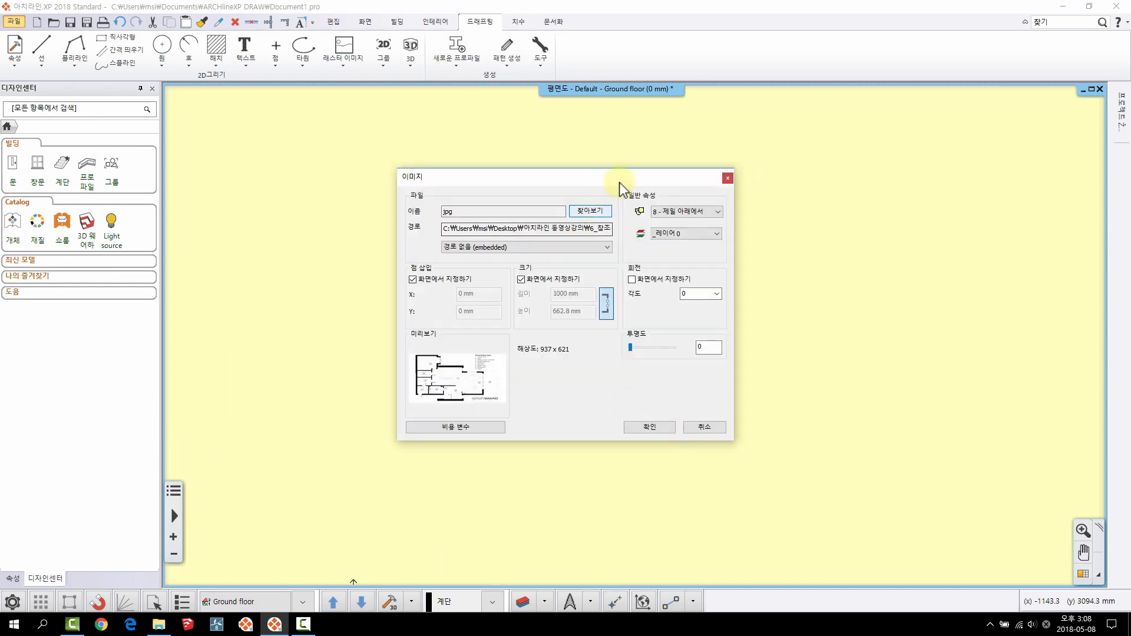
{"action": "left_click_drag", "start_coordinate": [537, 179], "coordinate": [543, 161]}
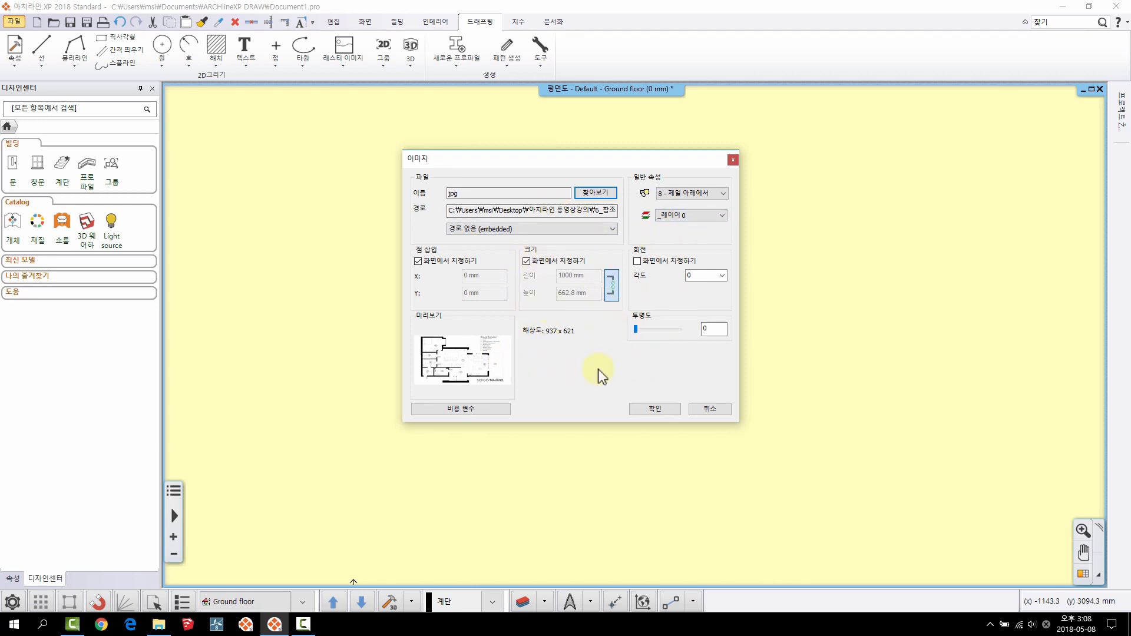
{"action": "left_click", "coordinate": [664, 408]}
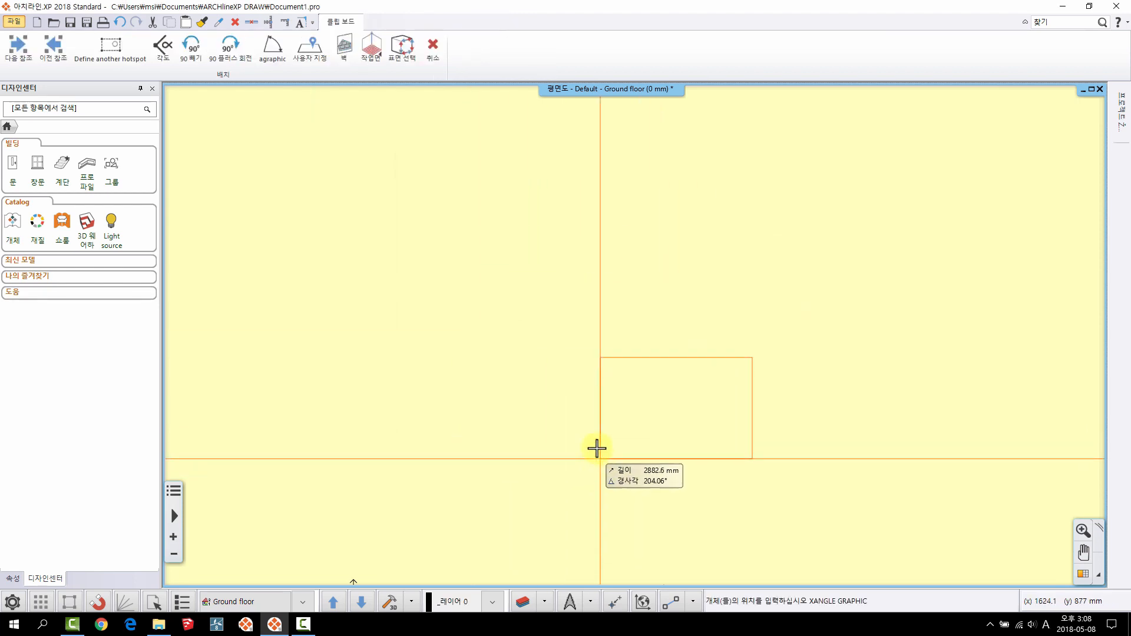
- Switch the coordinate mode, place the image at coordinate 0, and size it to about 2498 mm wide
{"action": "middle_click_drag", "start_coordinate": [595, 441], "coordinate": [558, 279]}
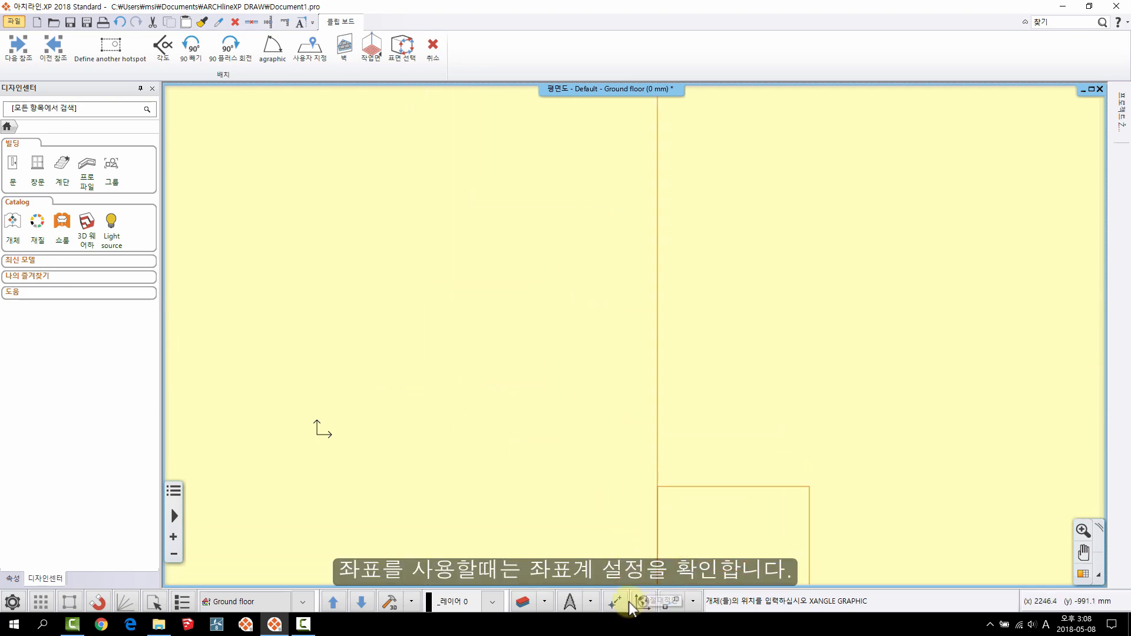
{"action": "left_click", "coordinate": [648, 602]}
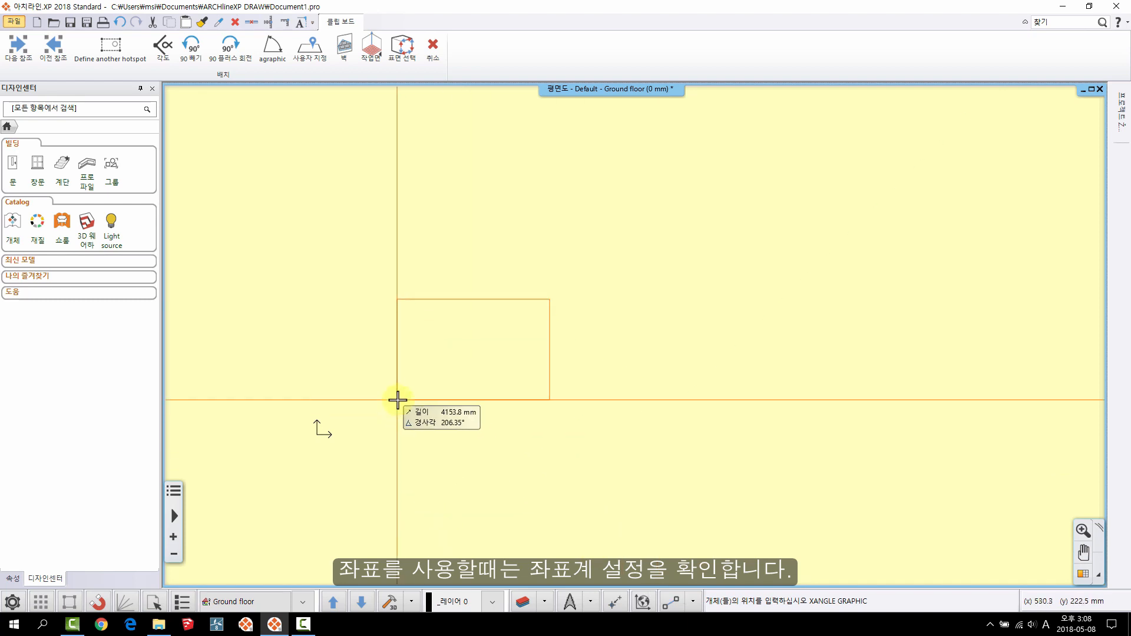
{"action": "type", "text": "0"}
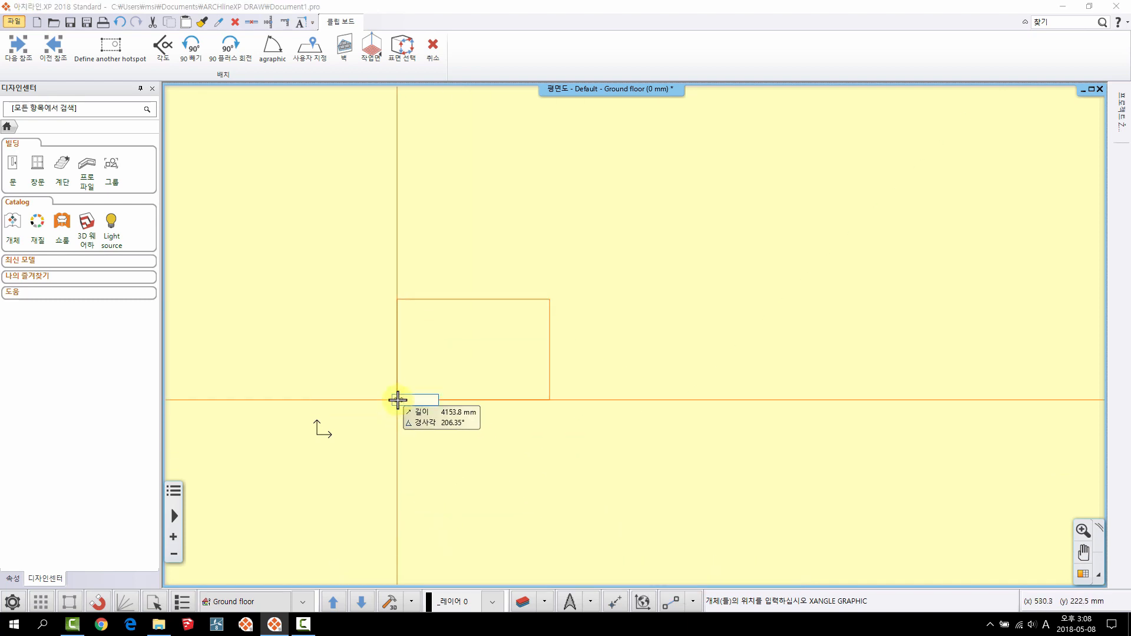
{"action": "key", "text": "Return"}
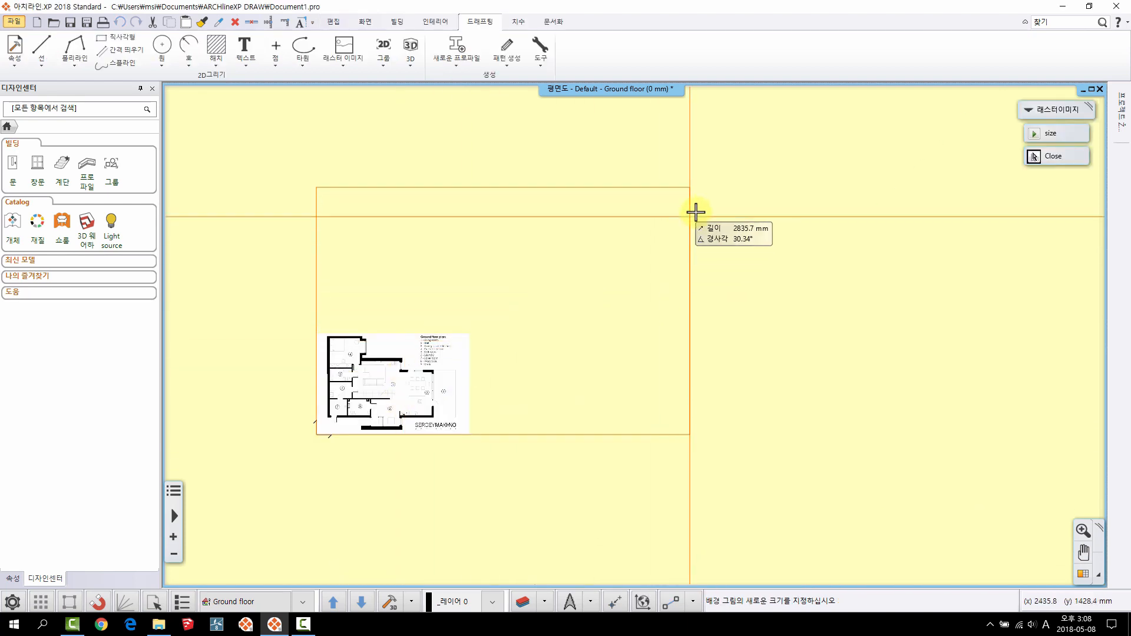
{"action": "left_click", "coordinate": [696, 212]}
{"action": "scroll", "coordinate": [651, 348], "scroll_direction": "up", "scroll_amount": 2}
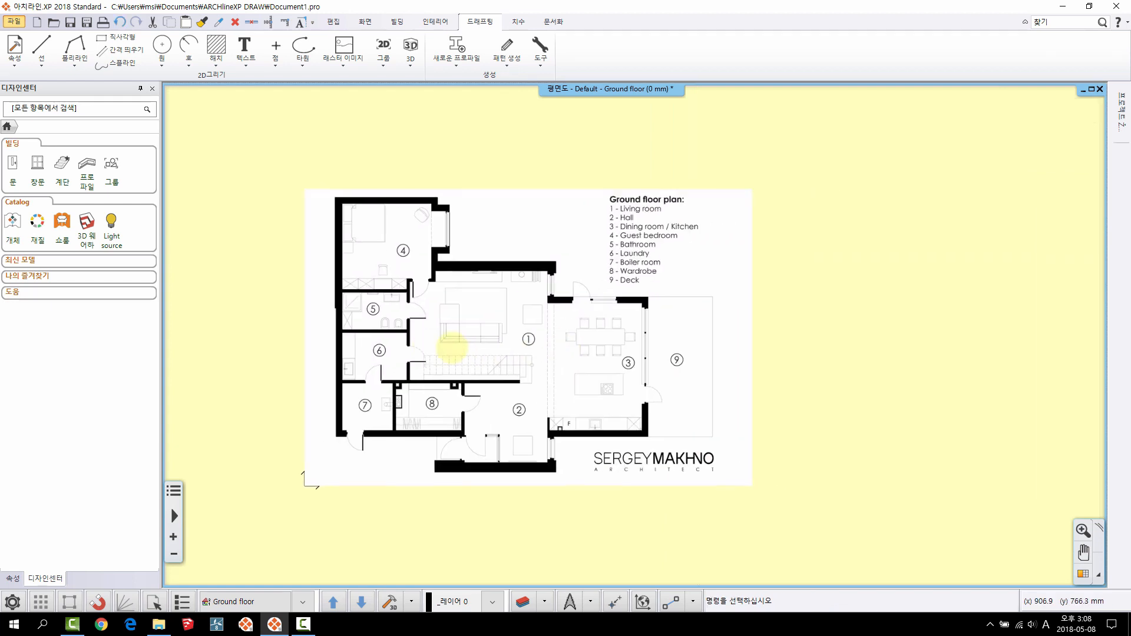
- Place an aligned length dimension across the guest bedroom's door opening to check the image scale
{"action": "scroll", "coordinate": [451, 348], "scroll_direction": "up", "scroll_amount": 3}
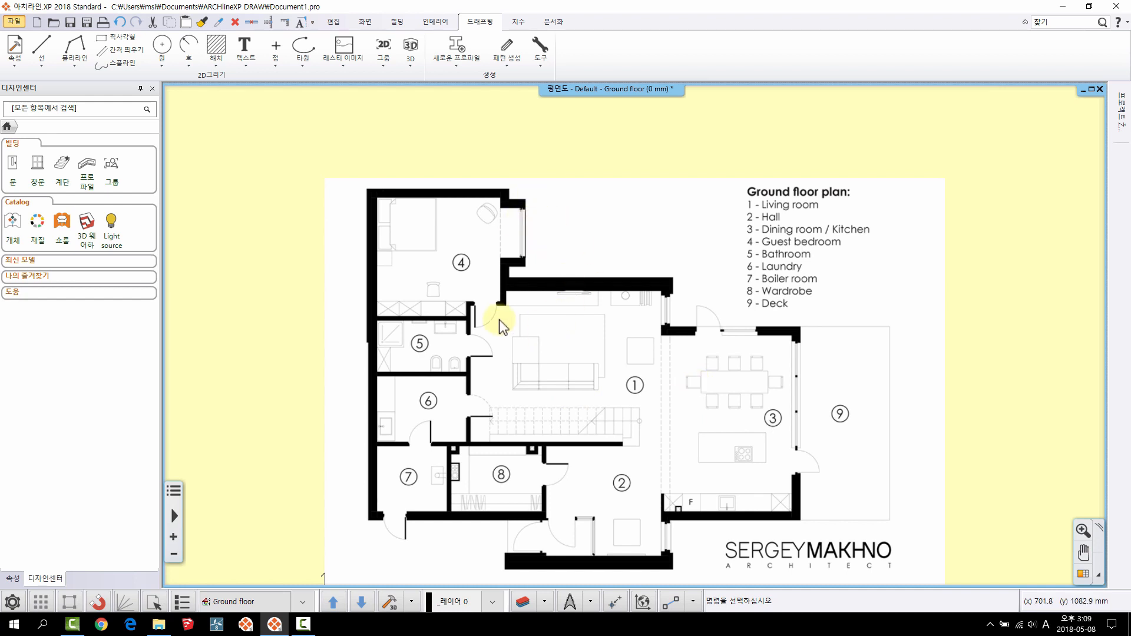
{"action": "scroll", "coordinate": [498, 312], "scroll_direction": "up", "scroll_amount": 2}
{"action": "scroll", "coordinate": [528, 282], "scroll_direction": "up", "scroll_amount": 3}
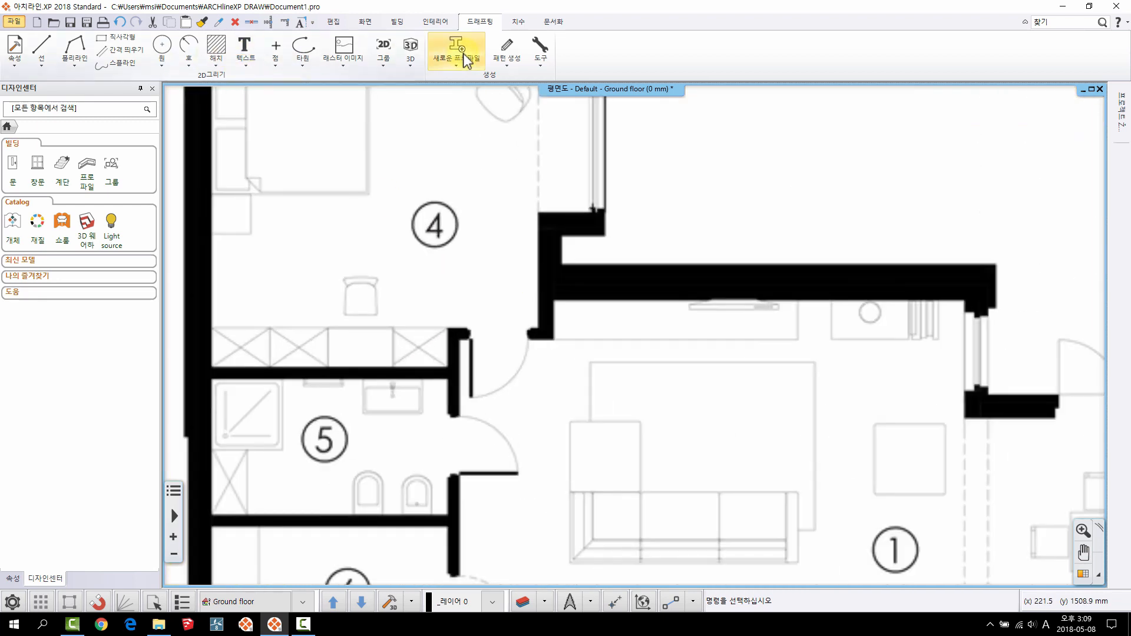
{"action": "left_click", "coordinate": [516, 22]}
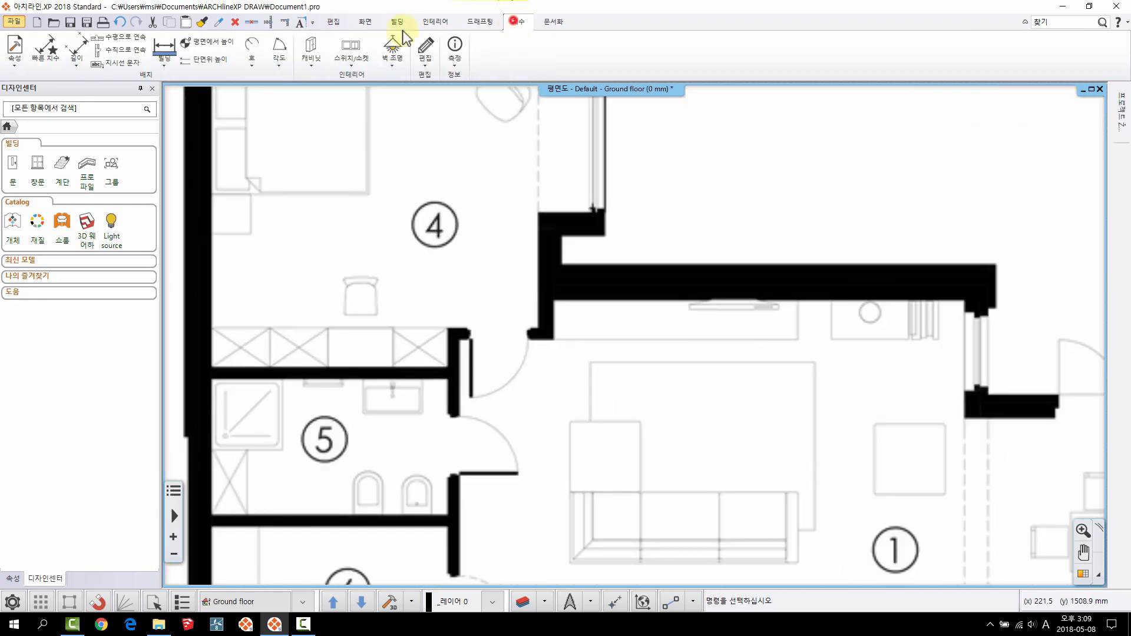
{"action": "left_click", "coordinate": [81, 65]}
{"action": "left_click", "coordinate": [109, 87]}
{"action": "scroll", "coordinate": [601, 366], "scroll_direction": "up", "scroll_amount": 4}
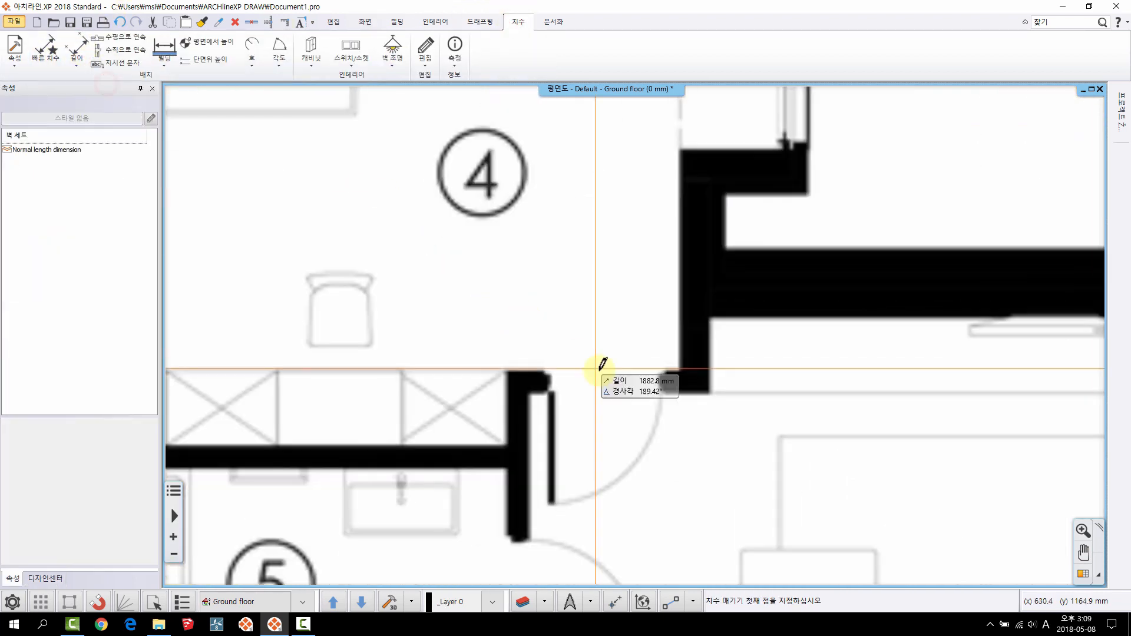
{"action": "middle_click_drag", "start_coordinate": [563, 318], "coordinate": [480, 228]}
{"action": "left_click", "coordinate": [444, 260]}
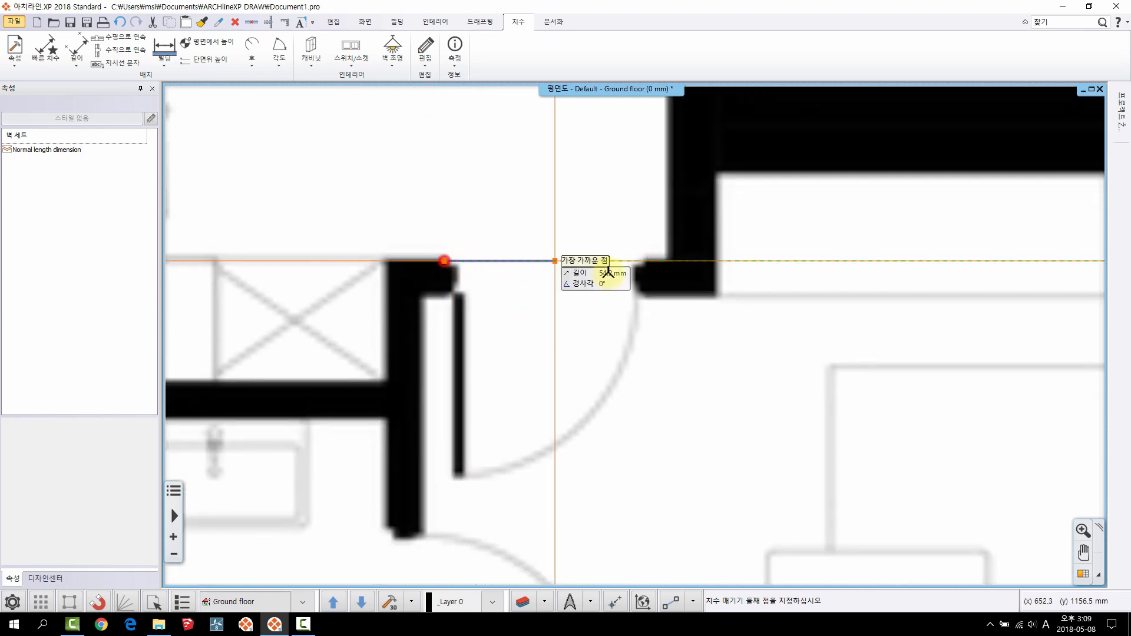
{"action": "left_click", "coordinate": [646, 259]}
{"action": "left_click", "coordinate": [558, 134]}
- Delete the length dimension placed at the guest bedroom's door opening
{"action": "scroll", "coordinate": [518, 289], "scroll_direction": "down", "scroll_amount": 4}
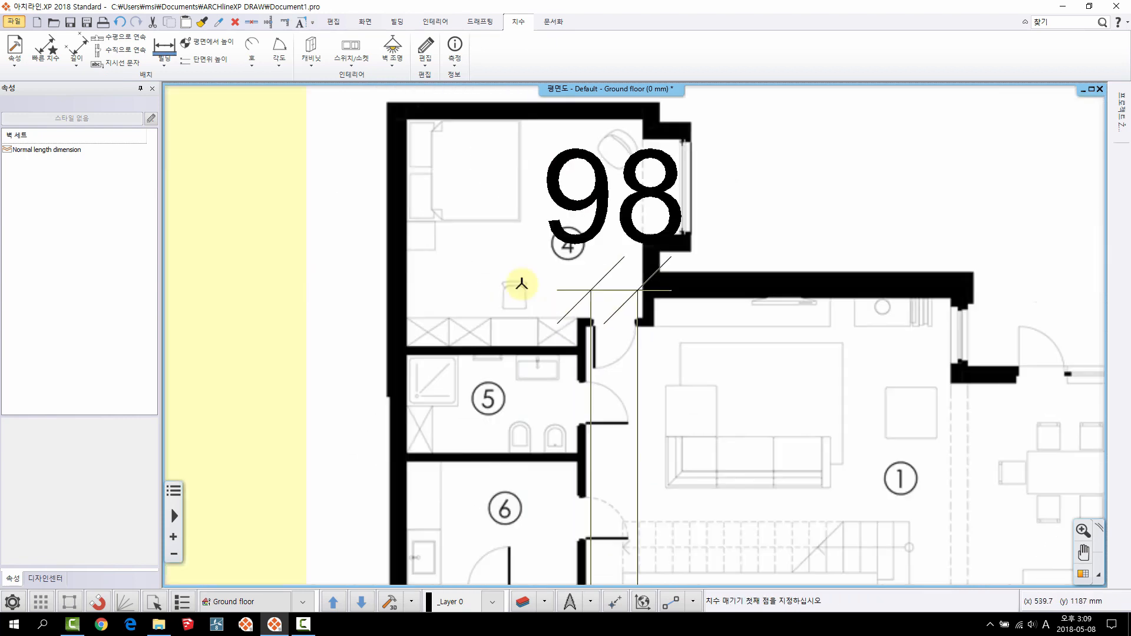
{"action": "left_click", "coordinate": [593, 189]}
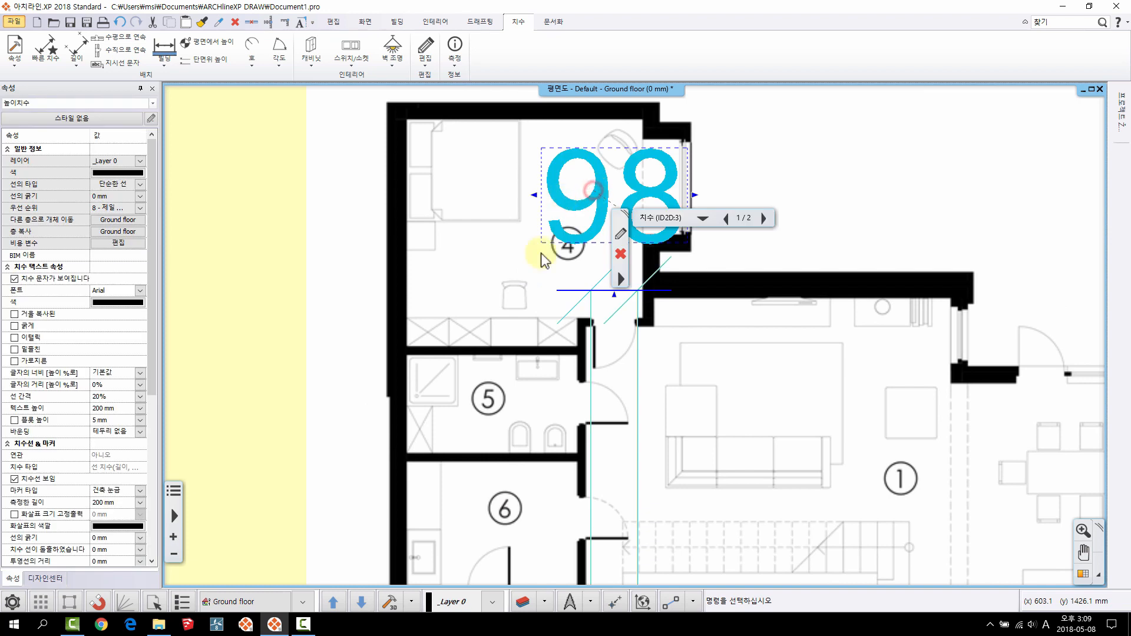
{"action": "key", "text": "Delete"}
{"action": "scroll", "coordinate": [395, 322], "scroll_direction": "down", "scroll_amount": 1}
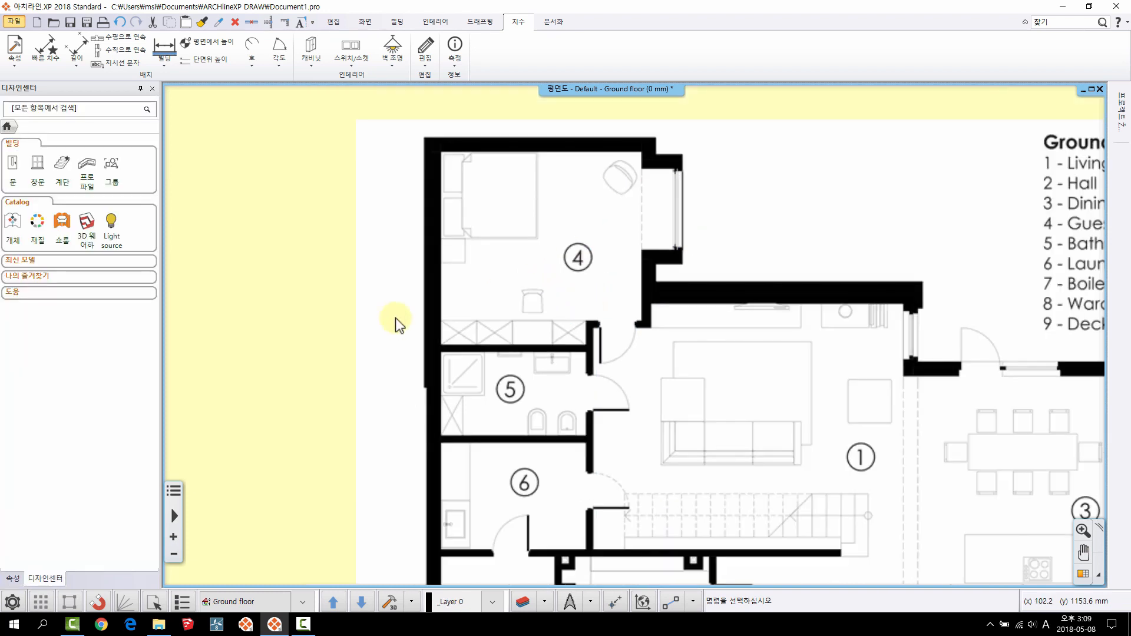
- Scale the floor plan image by picking both sides of the guest bedroom's door opening and setting their distance to 900 mm
{"action": "middle_click_drag", "start_coordinate": [468, 277], "coordinate": [288, 205]}
{"action": "scroll", "coordinate": [474, 330], "scroll_direction": "down", "scroll_amount": 1}
{"action": "middle_click_drag", "start_coordinate": [548, 295], "coordinate": [523, 277]}
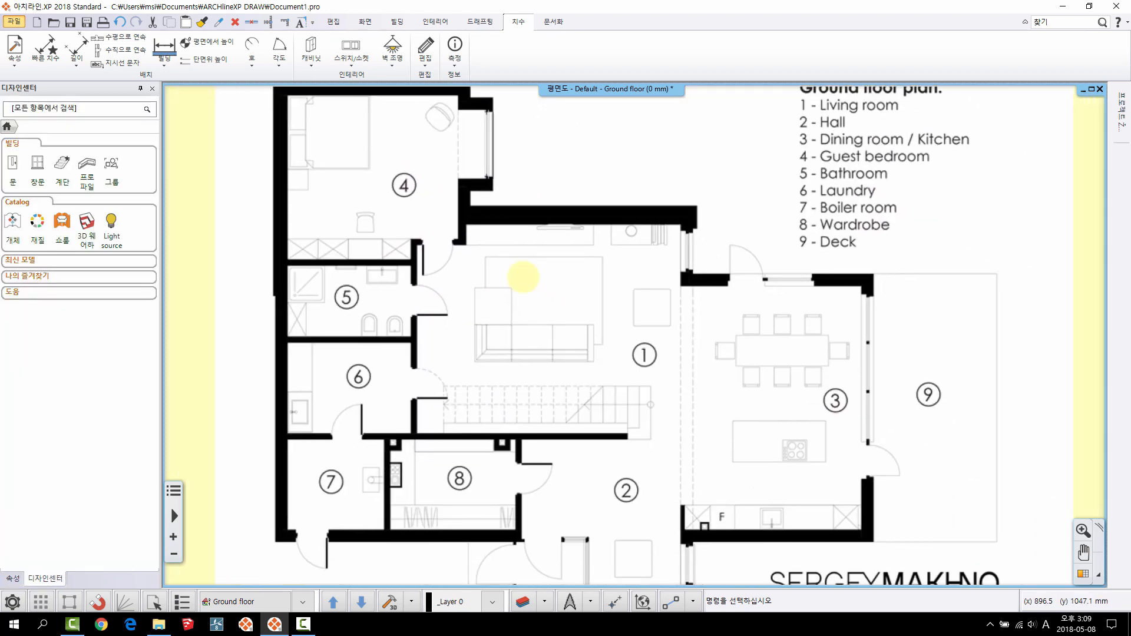
{"action": "scroll", "coordinate": [480, 290], "scroll_direction": "up", "scroll_amount": 2}
{"action": "left_click", "coordinate": [564, 264]}
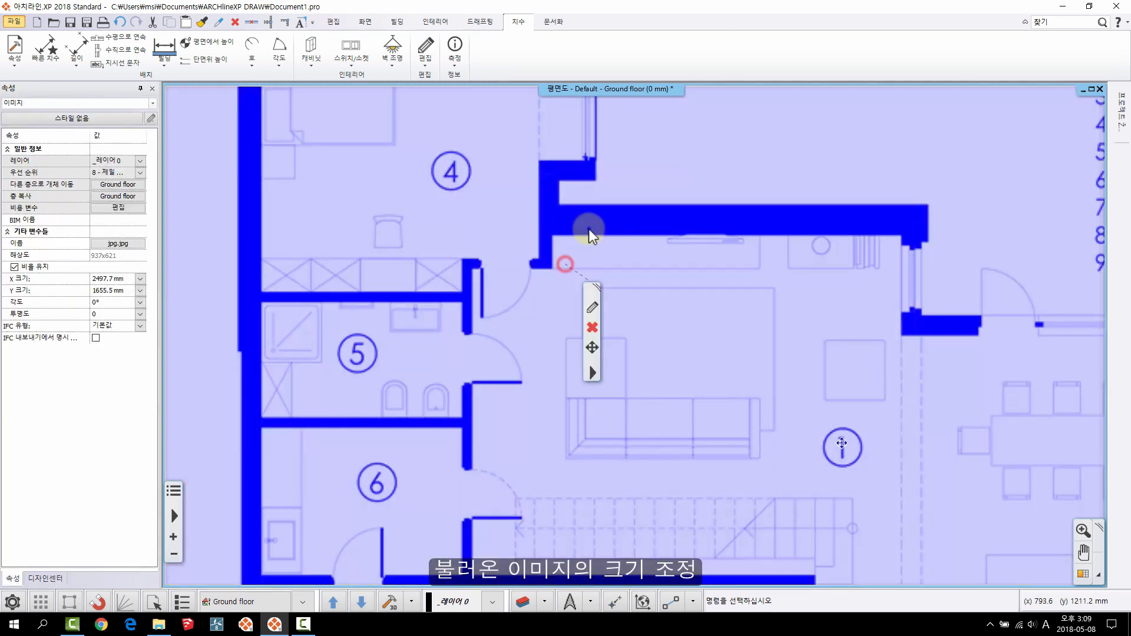
{"action": "right_click", "coordinate": [638, 221]}
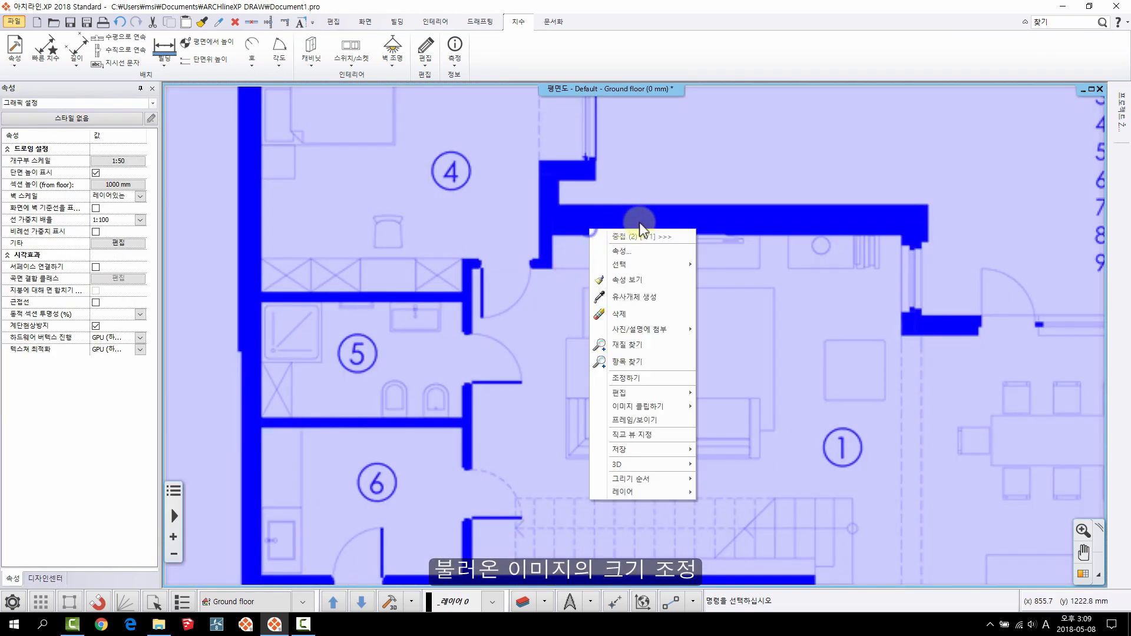
{"action": "left_click", "coordinate": [670, 383]}
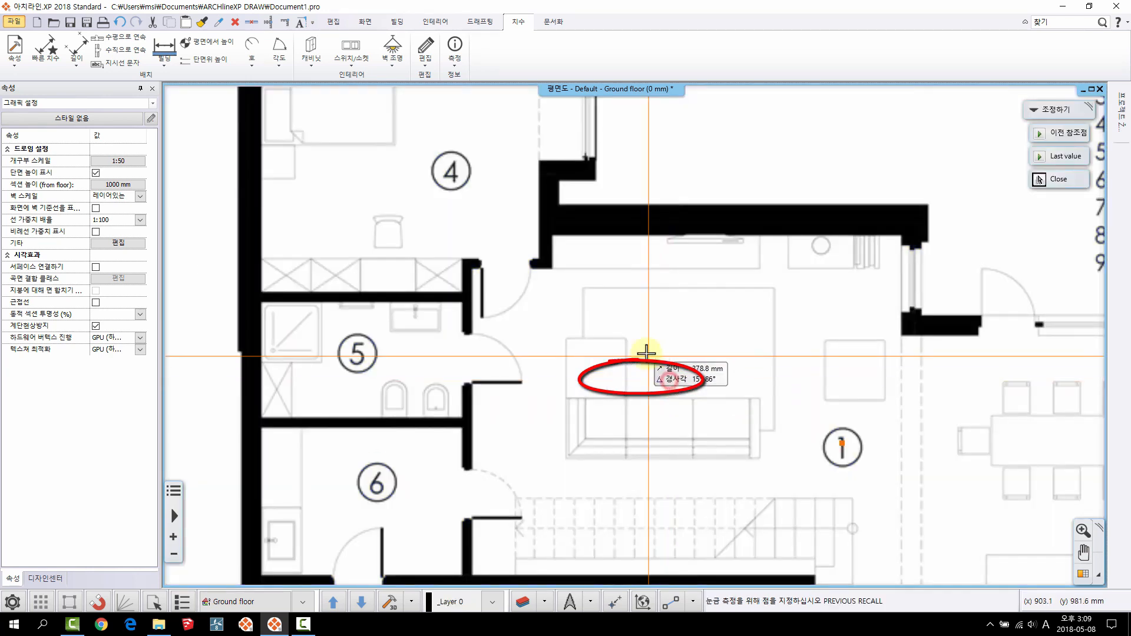
{"action": "scroll", "coordinate": [576, 291], "scroll_direction": "up", "scroll_amount": 3}
{"action": "scroll", "coordinate": [414, 292], "scroll_direction": "up", "scroll_amount": 1}
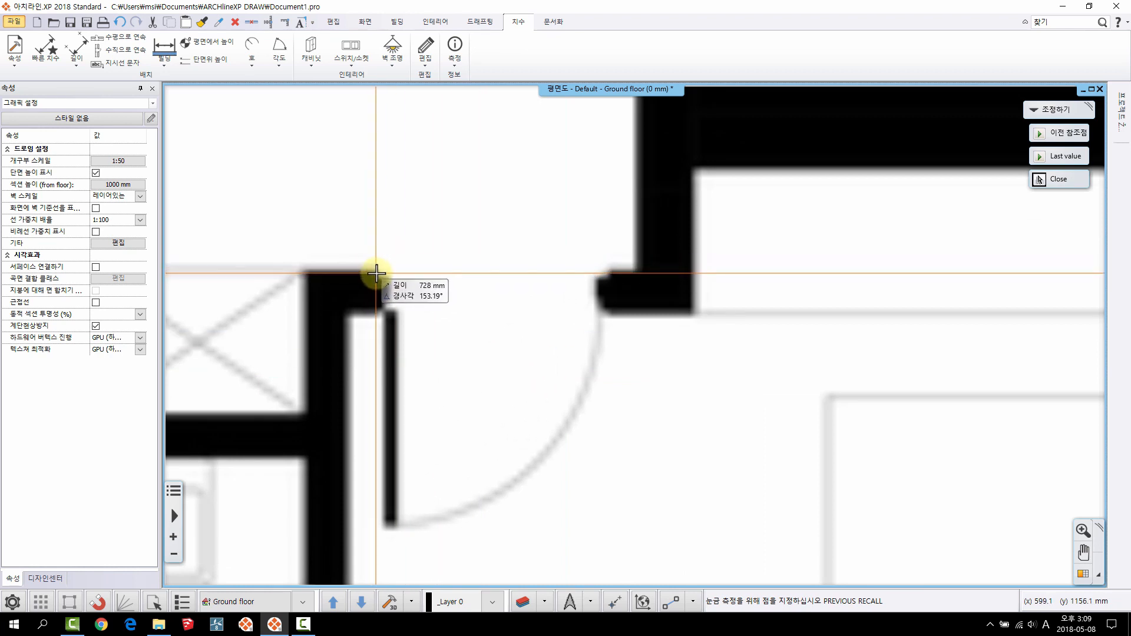
{"action": "left_click", "coordinate": [376, 273]}
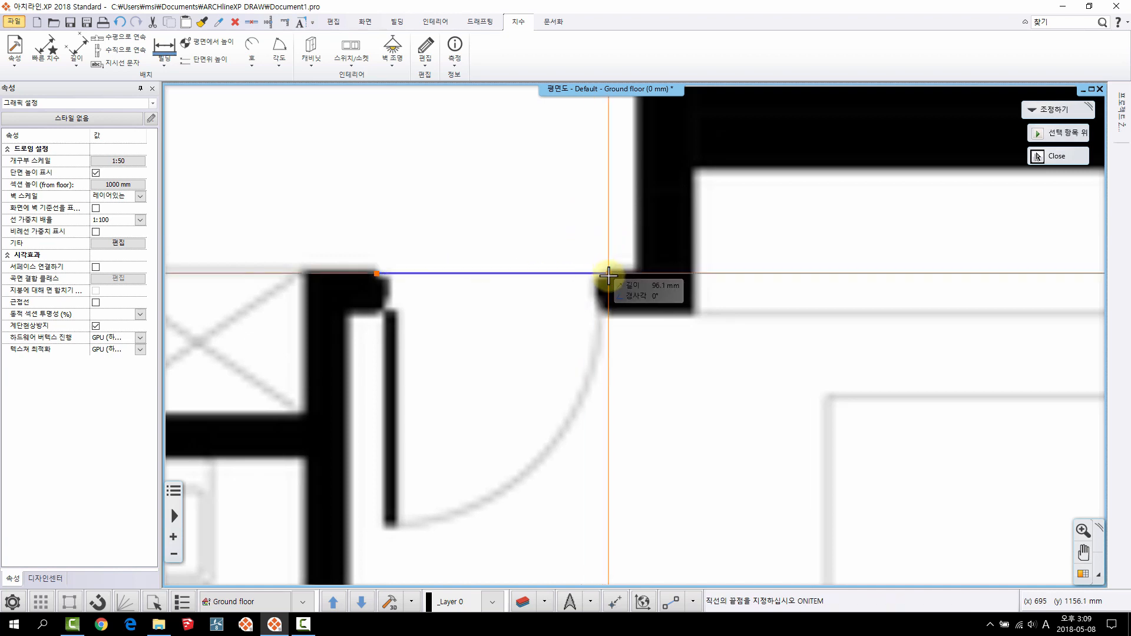
{"action": "left_click", "coordinate": [609, 275]}
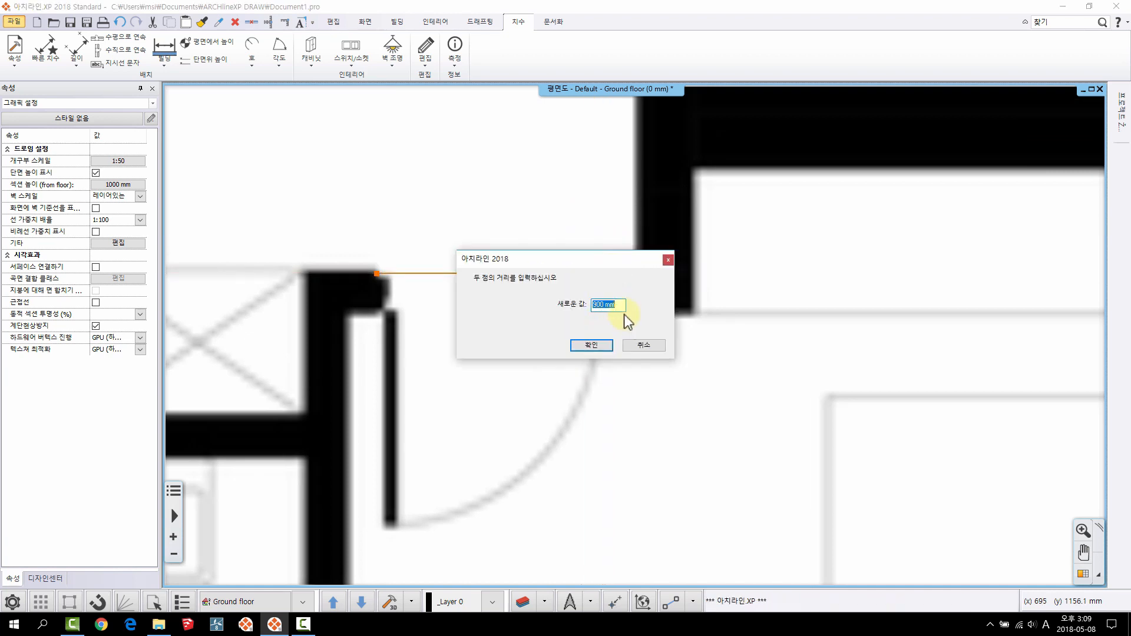
{"action": "type", "text": "90"}
{"action": "left_click", "coordinate": [600, 345]}
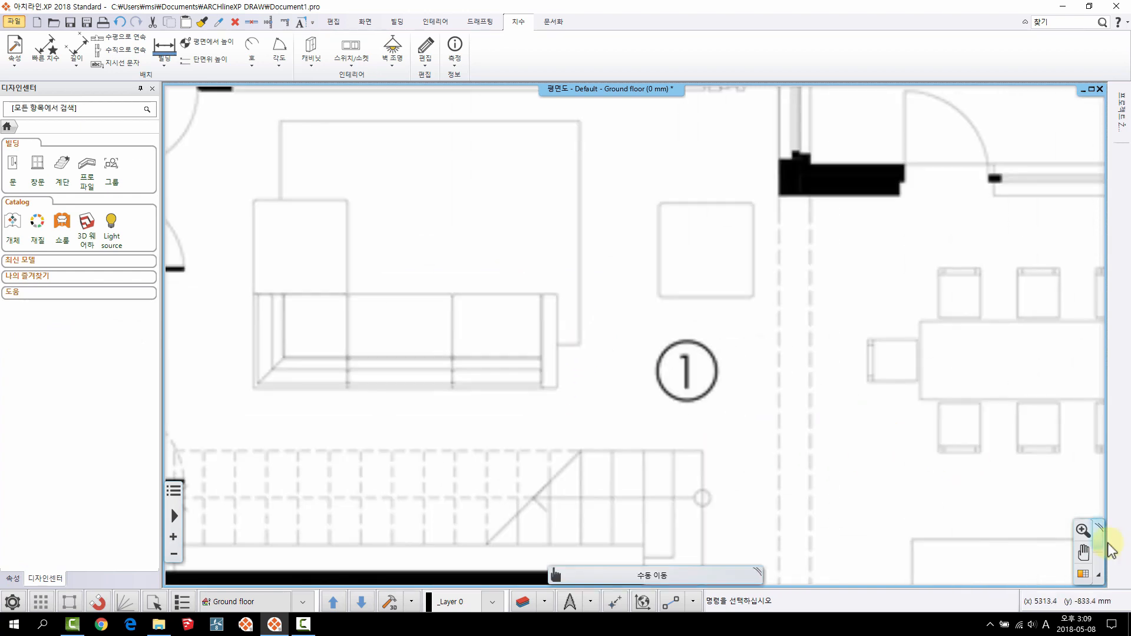
- Dimension the guest bedroom's door opening on the rescaled image with an aligned length dimension
{"action": "left_click", "coordinate": [1082, 530]}
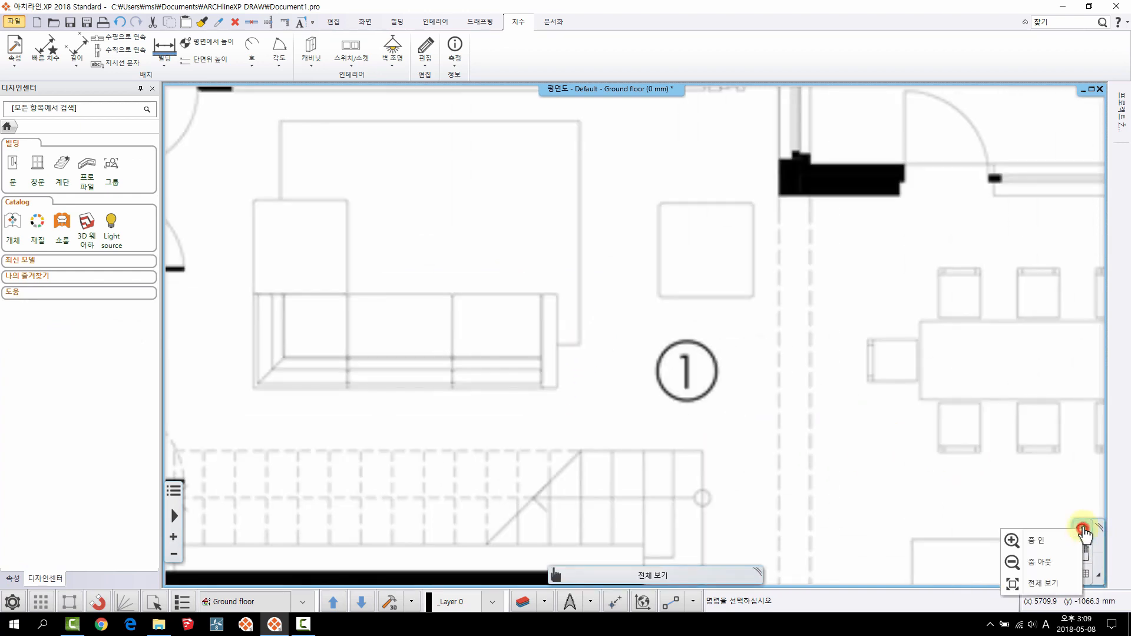
{"action": "left_click", "coordinate": [1031, 586]}
{"action": "scroll", "coordinate": [506, 251], "scroll_direction": "up", "scroll_amount": 3}
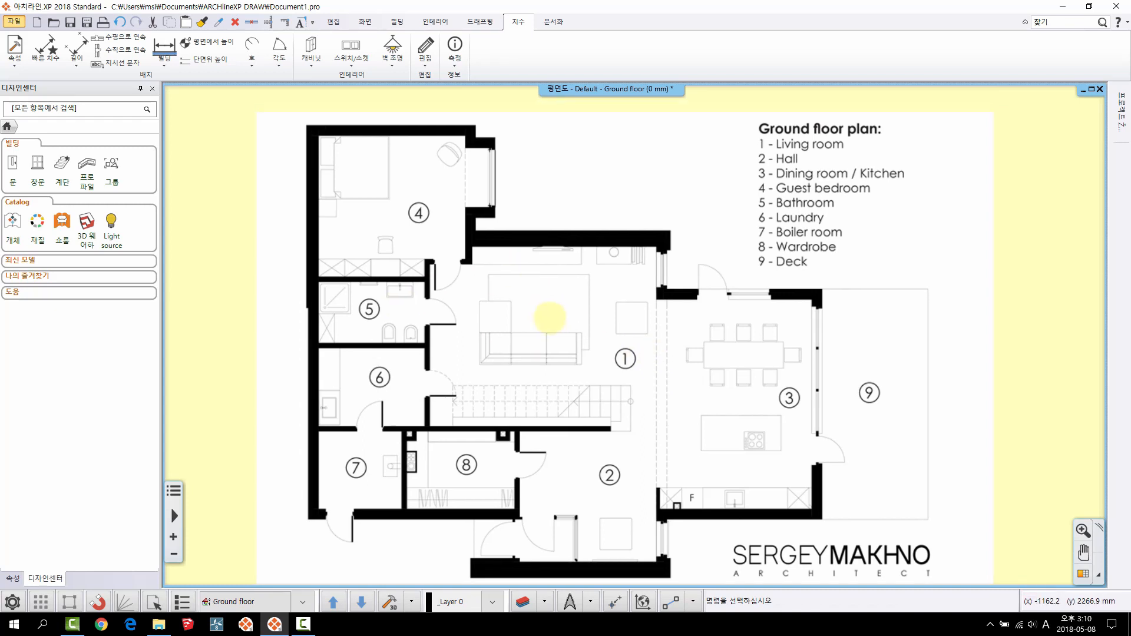
{"action": "left_click", "coordinate": [161, 48]}
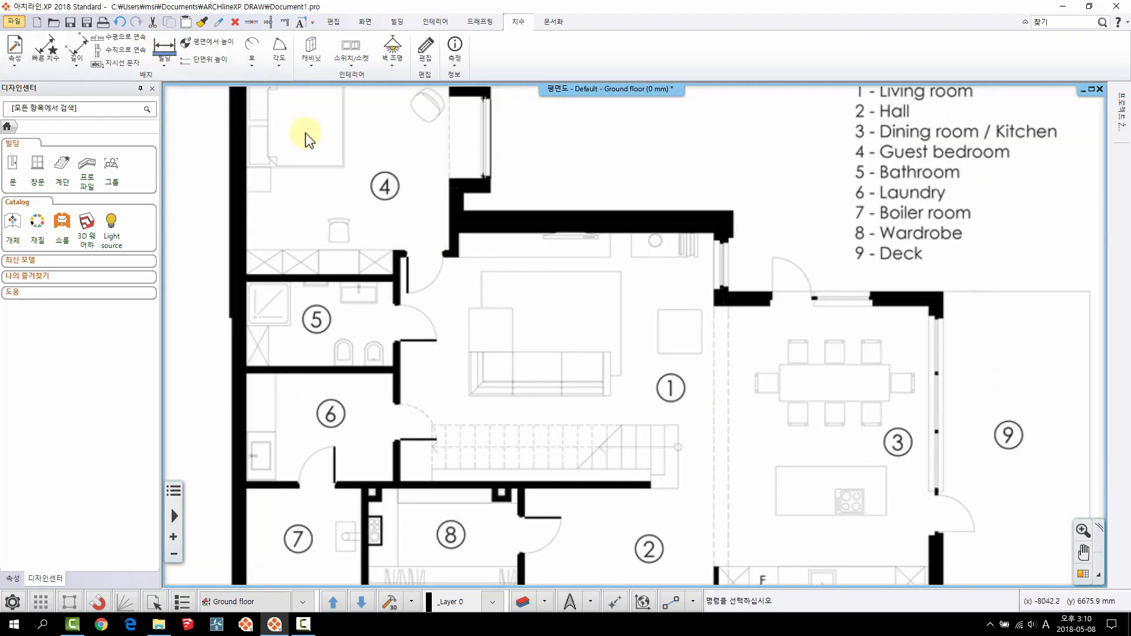
{"action": "left_click", "coordinate": [71, 65]}
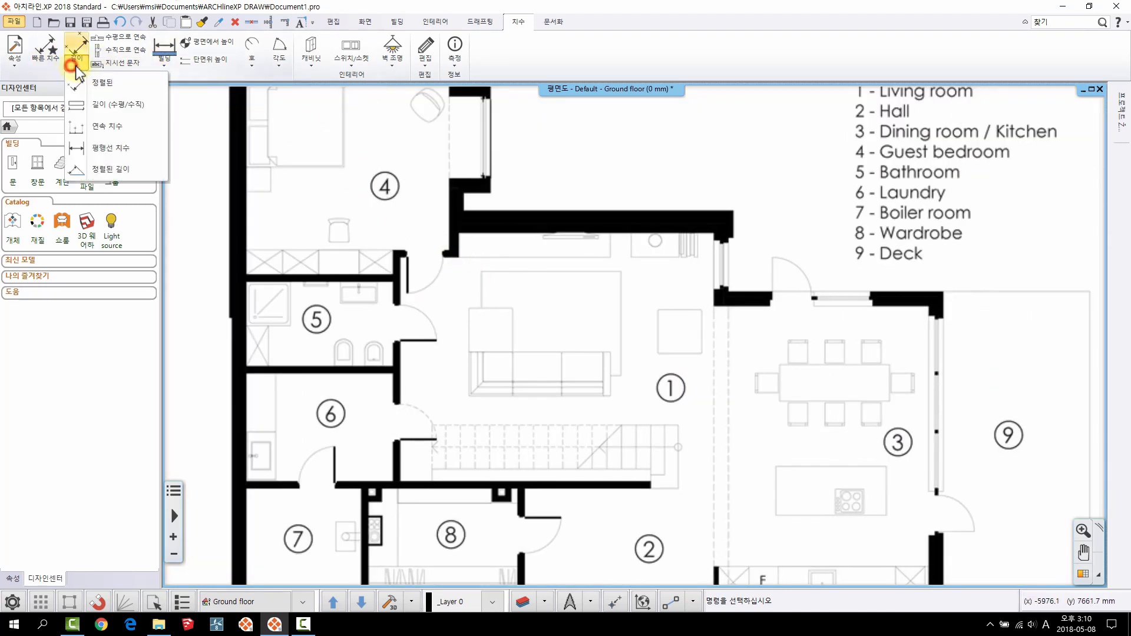
{"action": "left_click", "coordinate": [94, 78]}
{"action": "scroll", "coordinate": [444, 272], "scroll_direction": "up", "scroll_amount": 5}
{"action": "scroll", "coordinate": [588, 235], "scroll_direction": "up", "scroll_amount": 1}
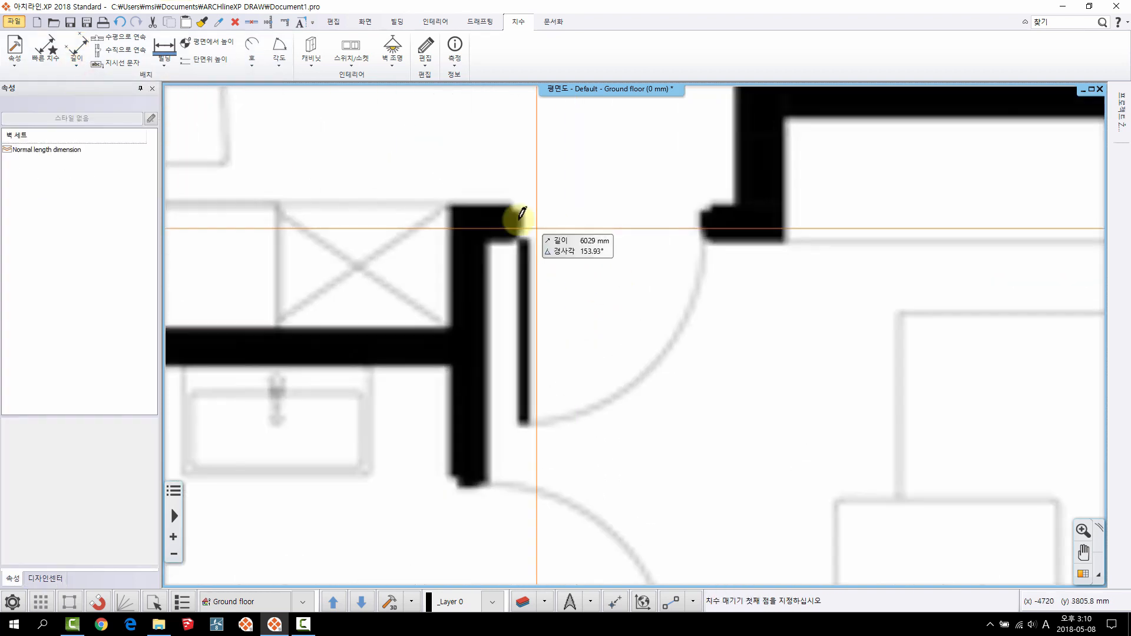
{"action": "left_click", "coordinate": [510, 205]}
{"action": "left_click", "coordinate": [714, 219]}
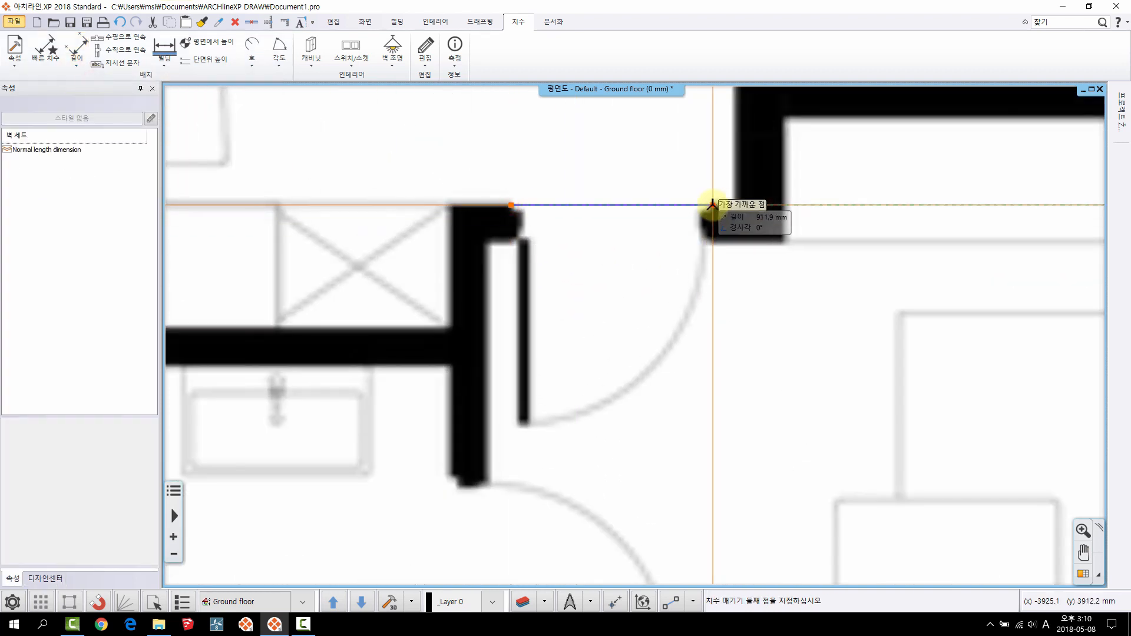
{"action": "left_click", "coordinate": [648, 126]}
{"action": "scroll", "coordinate": [504, 250], "scroll_direction": "down", "scroll_amount": 2}
{"action": "scroll", "coordinate": [503, 255], "scroll_direction": "down", "scroll_amount": 2}
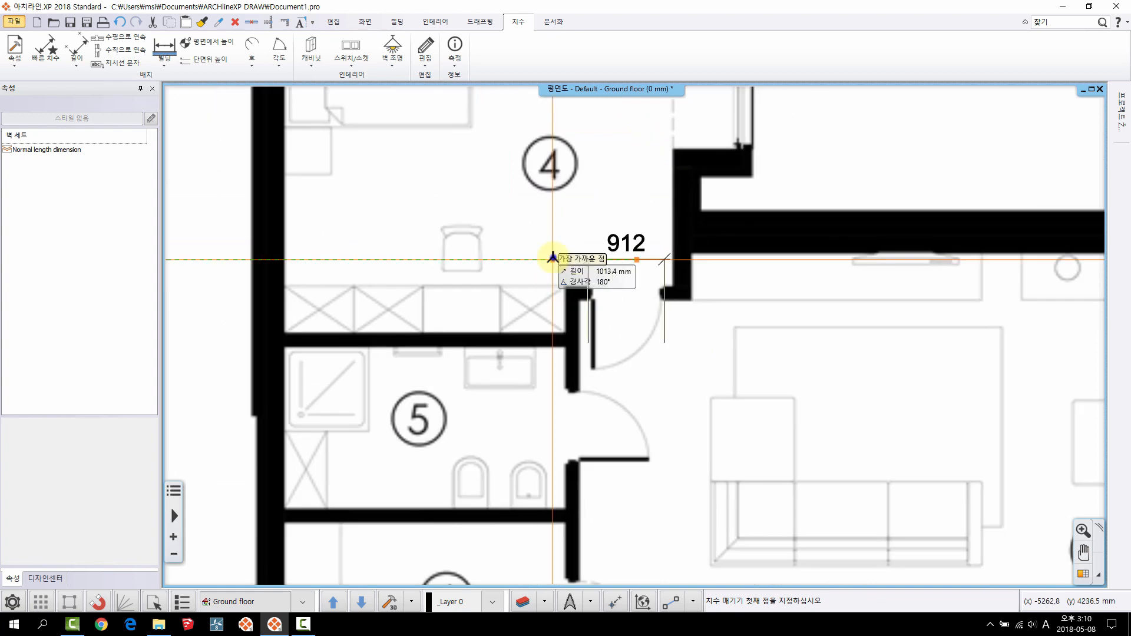
{"action": "right_click", "coordinate": [553, 258]}
- Delete the check dimension above the guest bedroom's door opening on the rescaled image
{"action": "scroll", "coordinate": [662, 272], "scroll_direction": "up", "scroll_amount": 3}
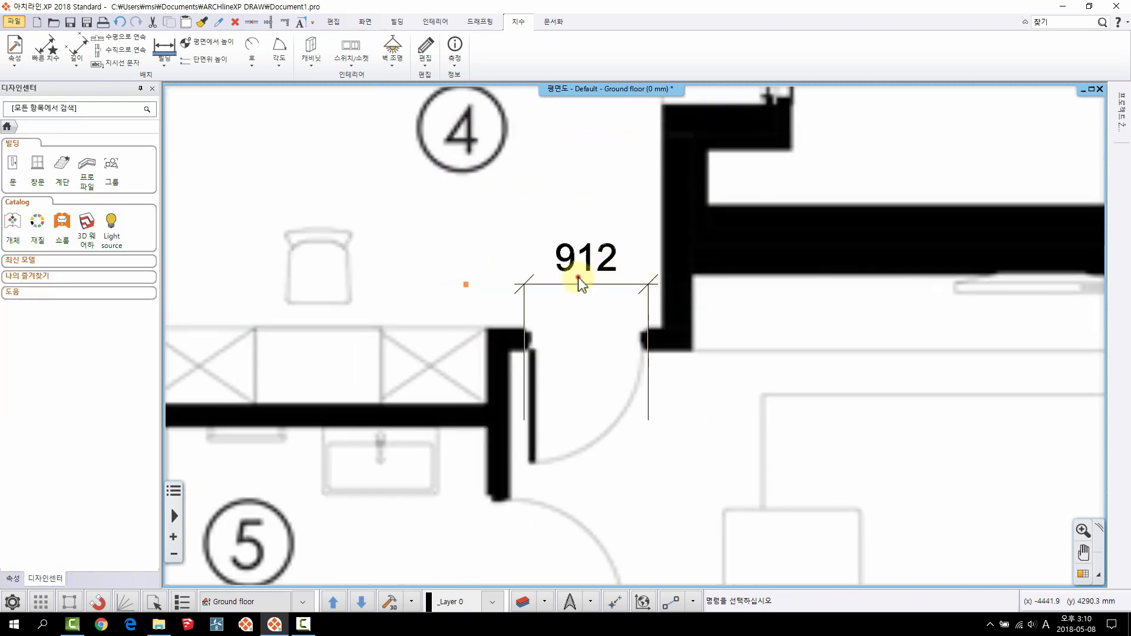
{"action": "left_click", "coordinate": [578, 280]}
{"action": "key", "text": "Delete"}
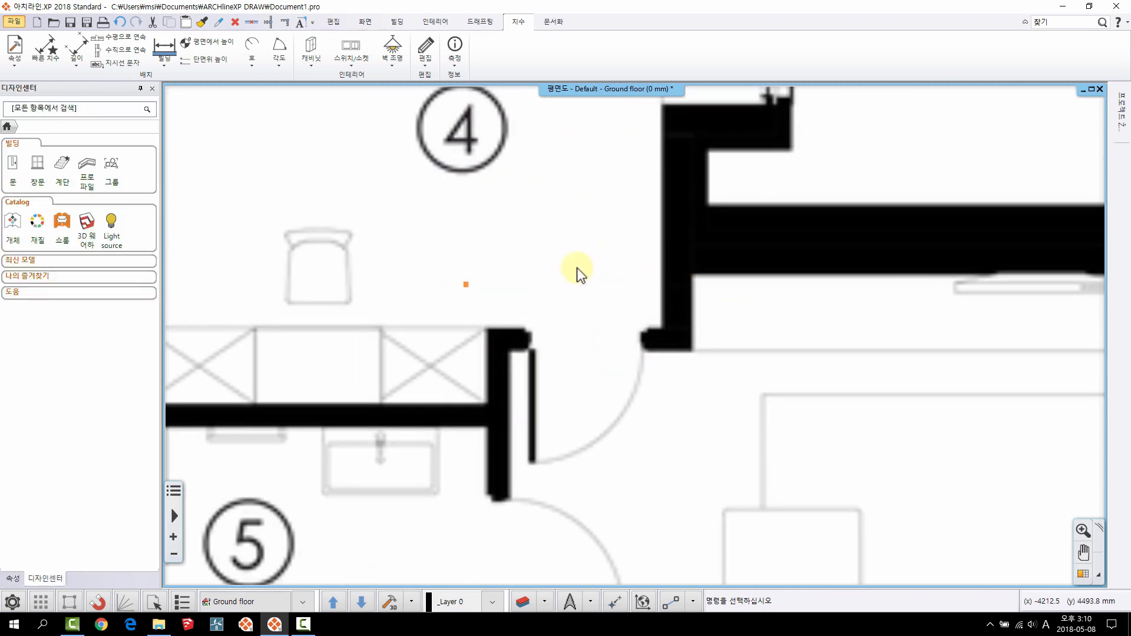
{"action": "scroll", "coordinate": [577, 273], "scroll_direction": "down", "scroll_amount": 5}
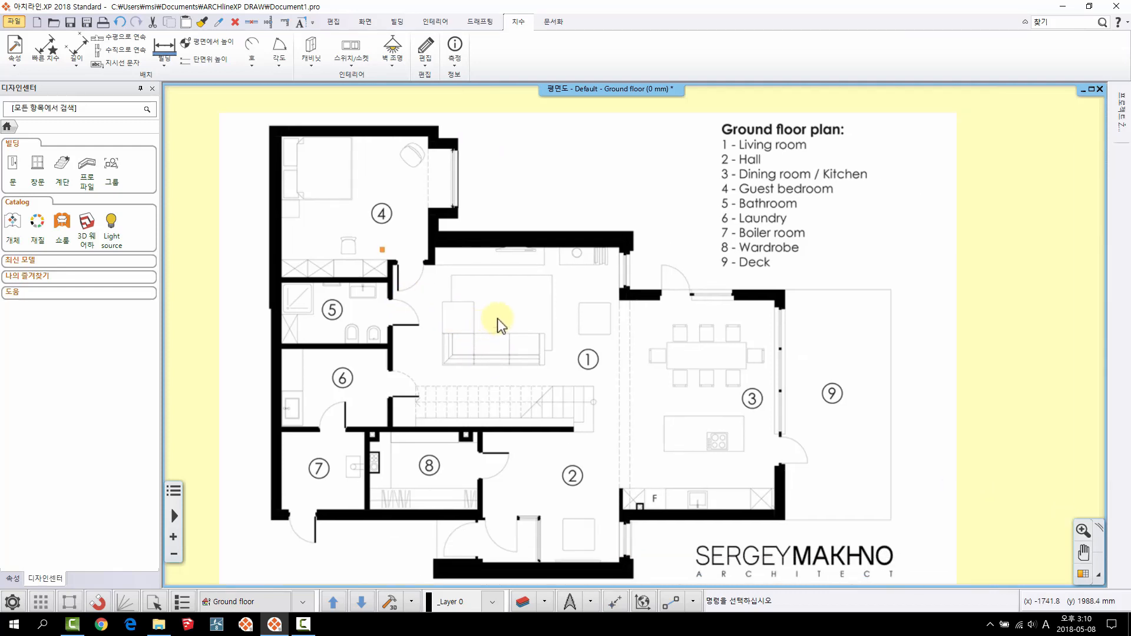
- Check where the adjust command is offered among the floor plan image's own commands
{"action": "left_click", "coordinate": [553, 340]}
{"action": "scroll", "coordinate": [514, 285], "scroll_direction": "down", "scroll_amount": 2}
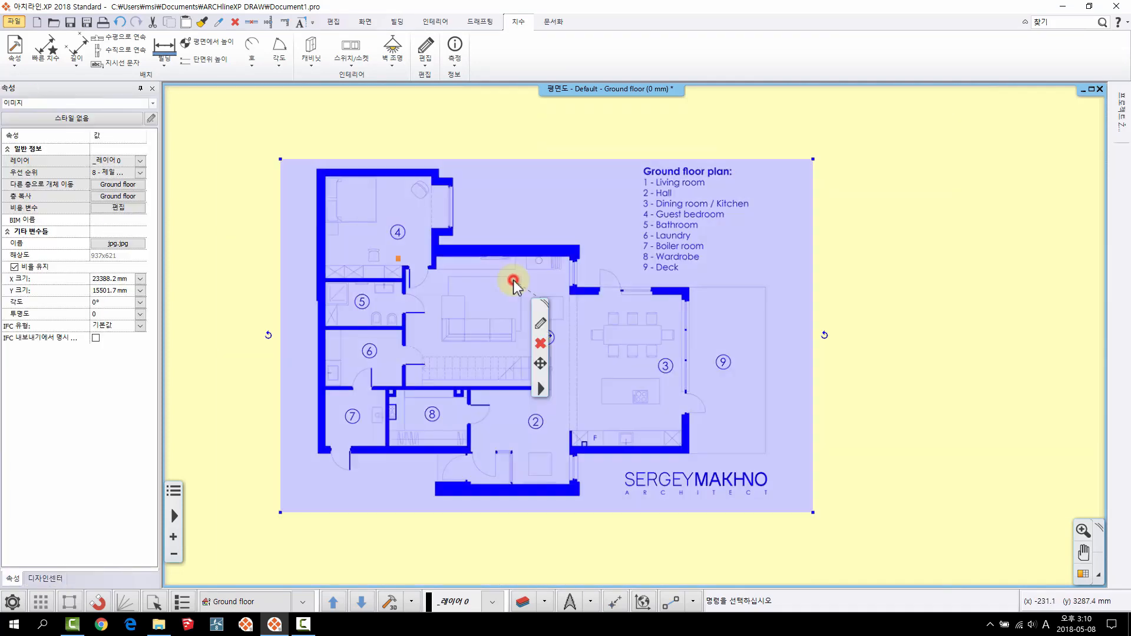
{"action": "right_click", "coordinate": [461, 186]}
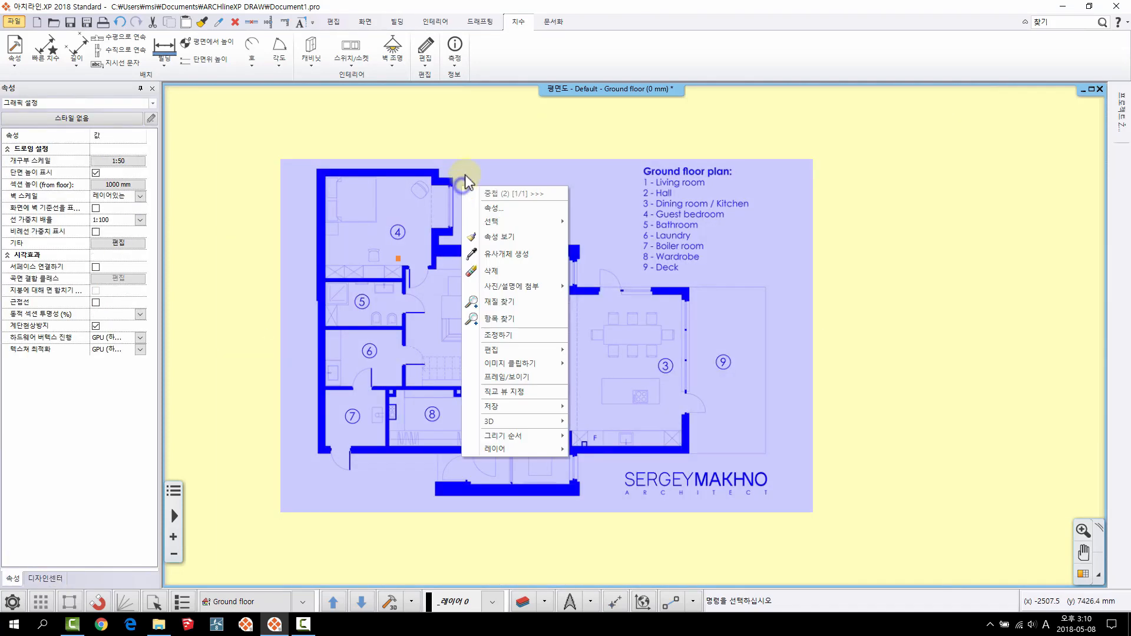
{"action": "left_click", "coordinate": [381, 190]}
{"action": "right_click", "coordinate": [535, 281]}
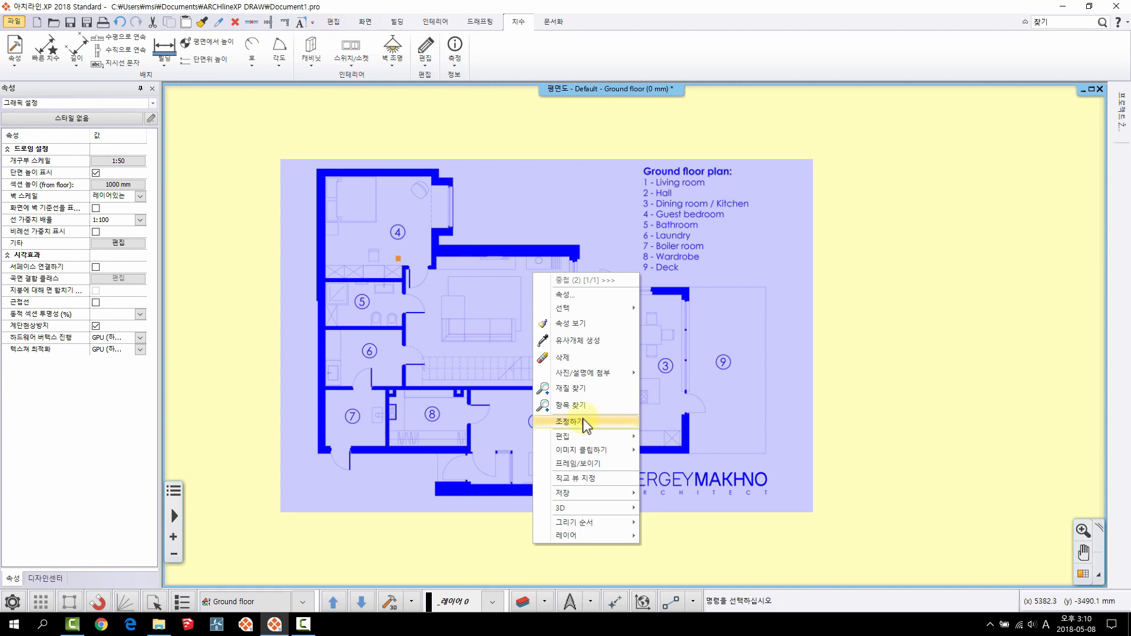
{"action": "left_click", "coordinate": [746, 386]}
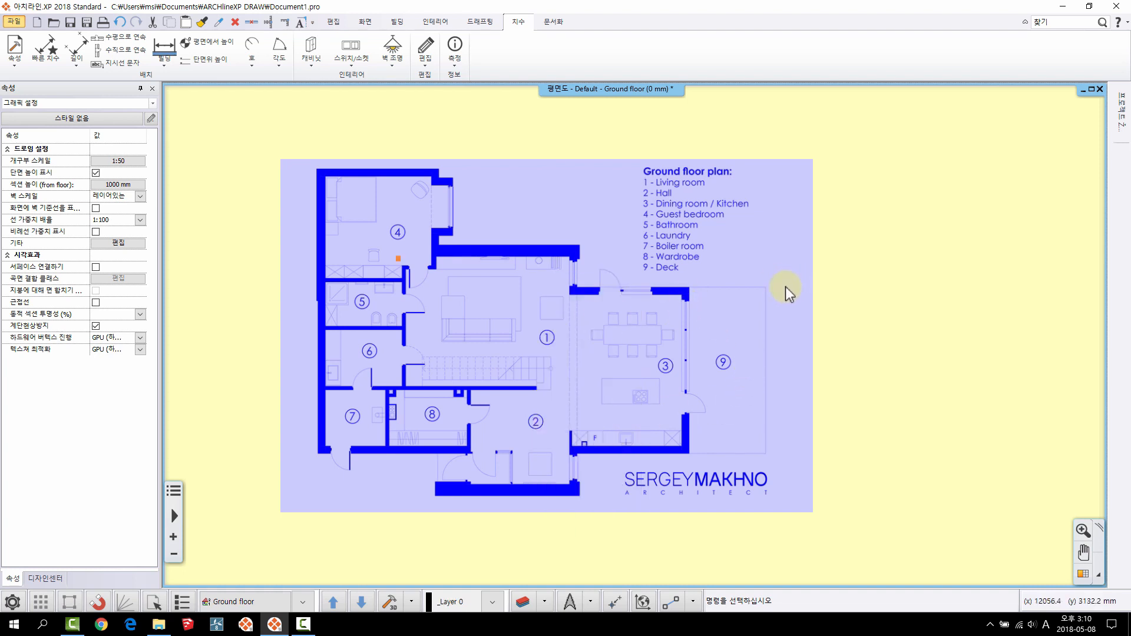
{"action": "key", "text": "Escape"}
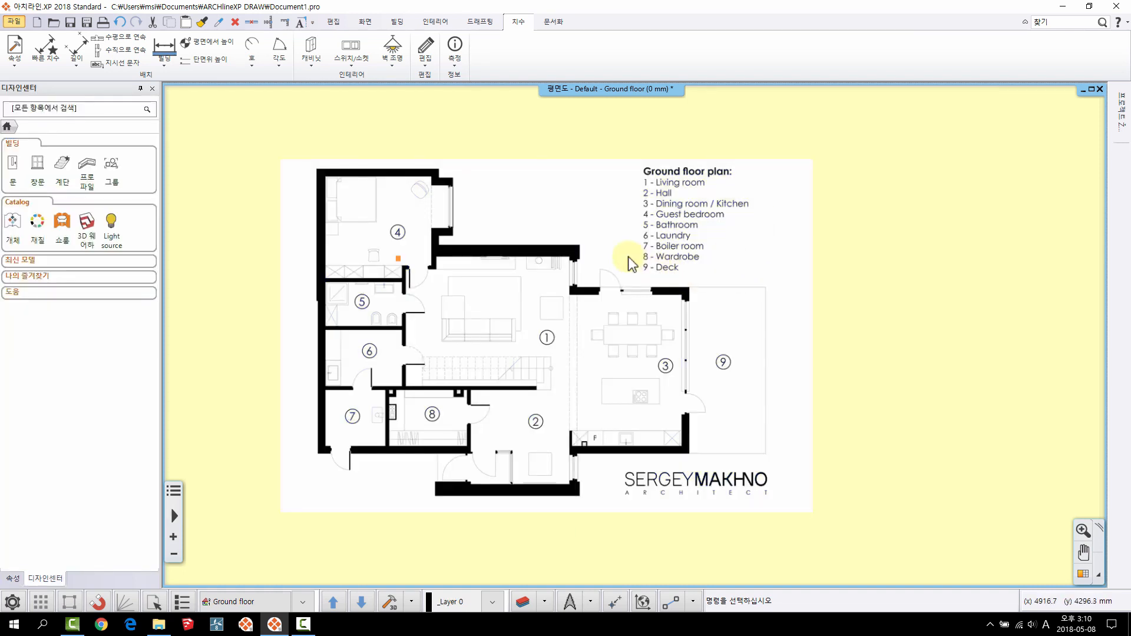
- Undo the last scaling of the floor plan image
{"action": "left_click", "coordinate": [120, 24]}
{"action": "scroll", "coordinate": [589, 354], "scroll_direction": "up", "scroll_amount": 3}
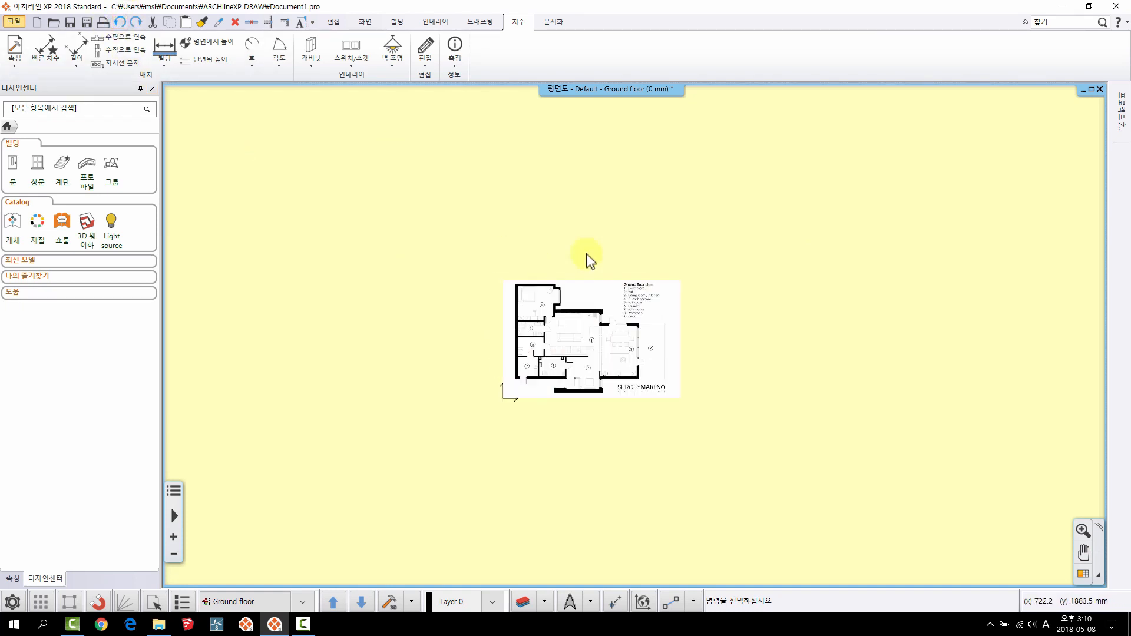
{"action": "left_click", "coordinate": [581, 209]}
{"action": "left_click", "coordinate": [627, 222]}
- Examine the drafting commands for raster images and the floor plan image's own commands for the available adjustment options
{"action": "left_click", "coordinate": [476, 19]}
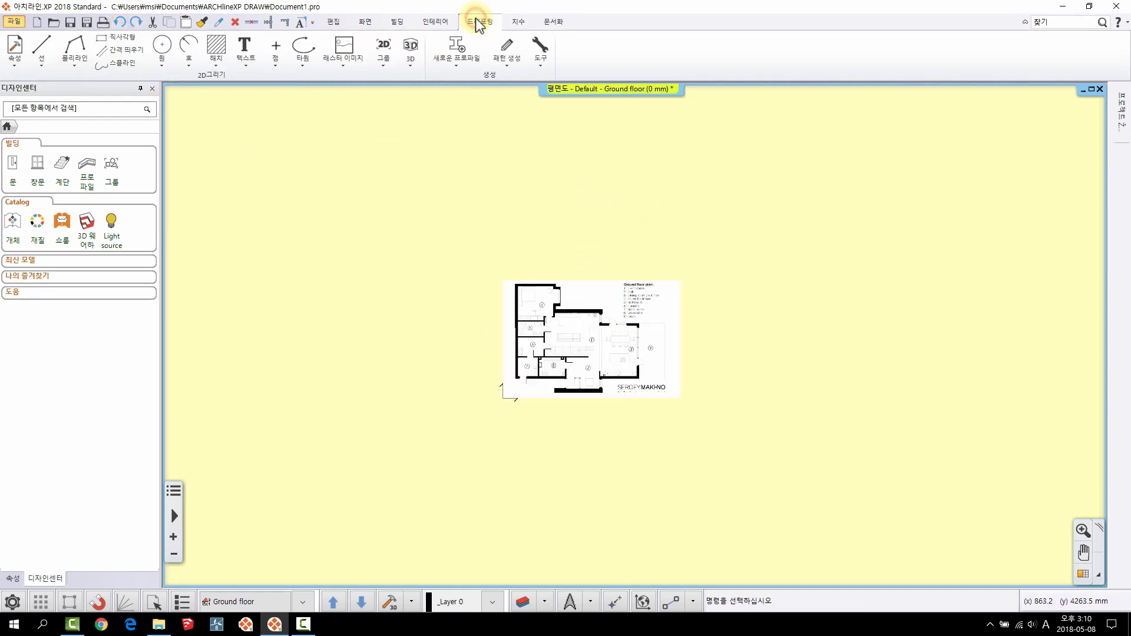
{"action": "left_click", "coordinate": [347, 62]}
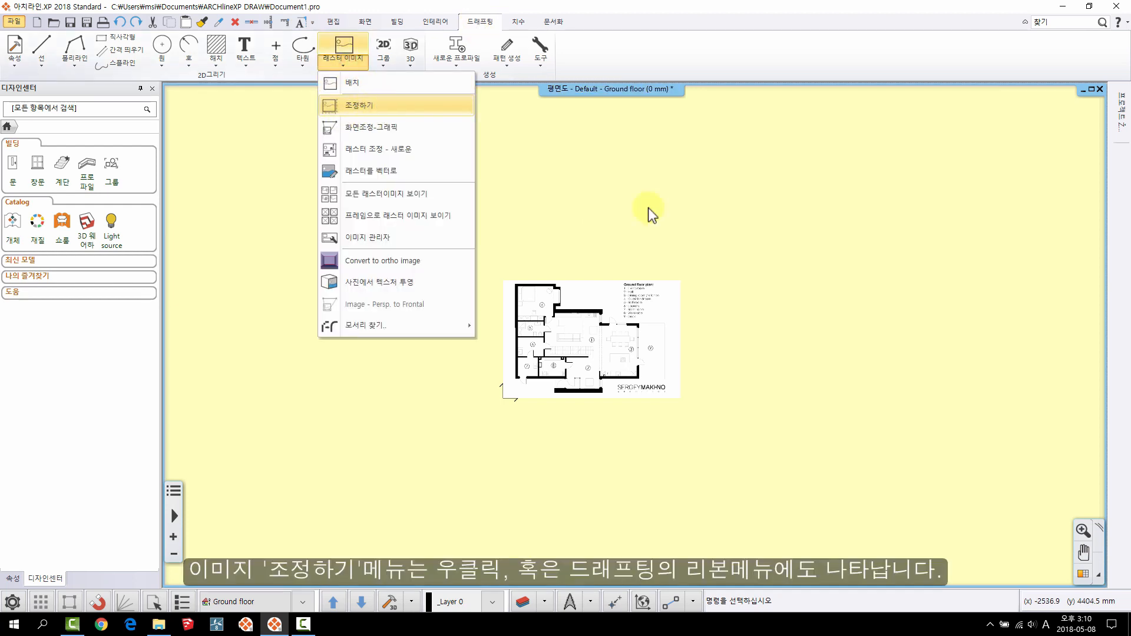
{"action": "left_click", "coordinate": [560, 323]}
{"action": "right_click", "coordinate": [558, 321]}
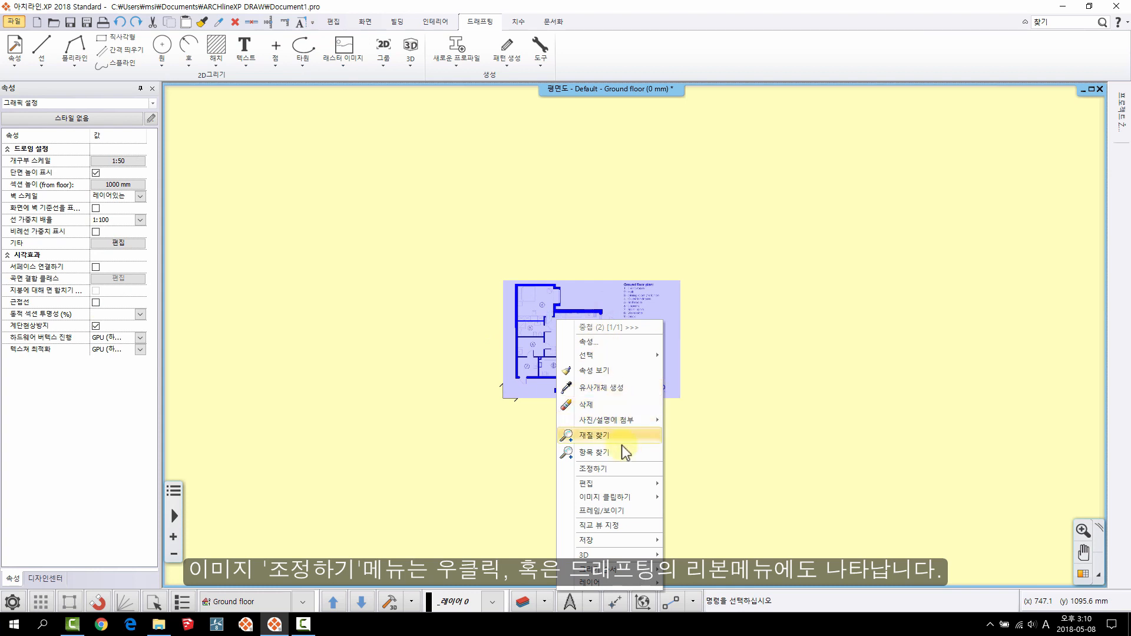
{"action": "left_click", "coordinate": [614, 207]}
{"action": "left_click", "coordinate": [677, 232]}
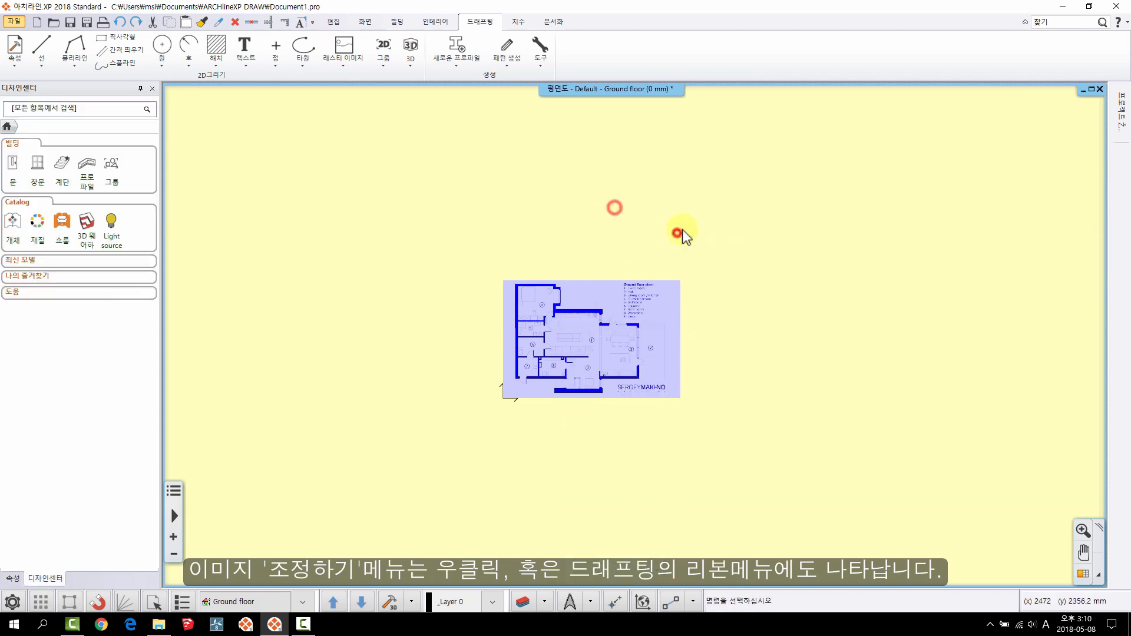
{"action": "scroll", "coordinate": [646, 289], "scroll_direction": "up", "scroll_amount": 2}
{"action": "key", "text": "Escape"}
{"action": "middle_click_drag", "start_coordinate": [642, 323], "coordinate": [581, 267]}
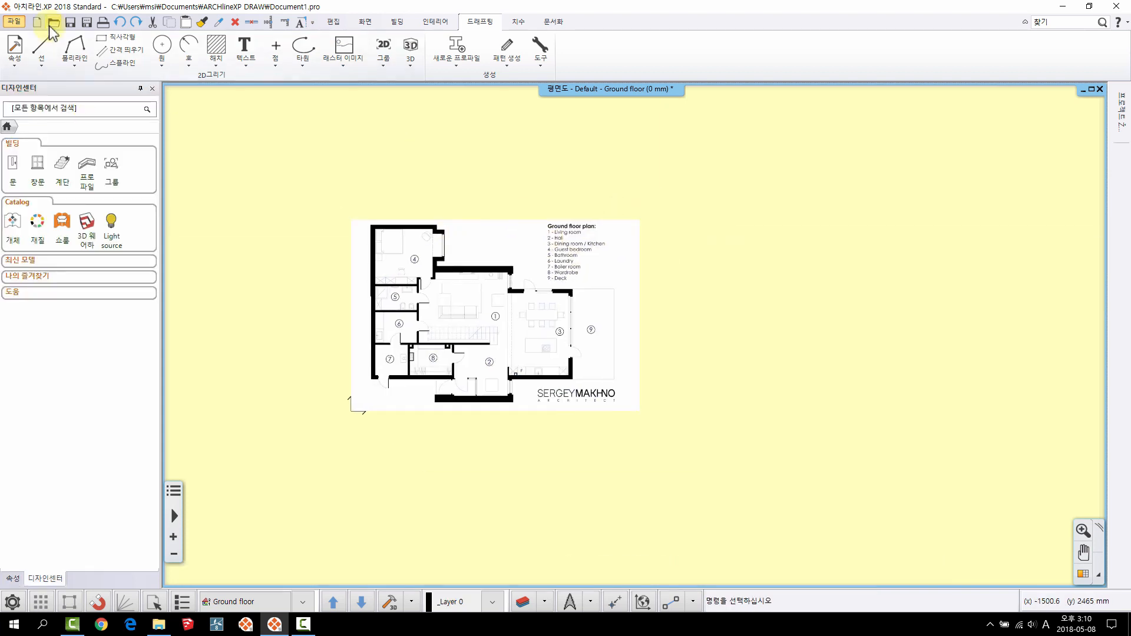
{"action": "scroll", "coordinate": [413, 305], "scroll_direction": "up", "scroll_amount": 1}
{"action": "left_click", "coordinate": [352, 66]}
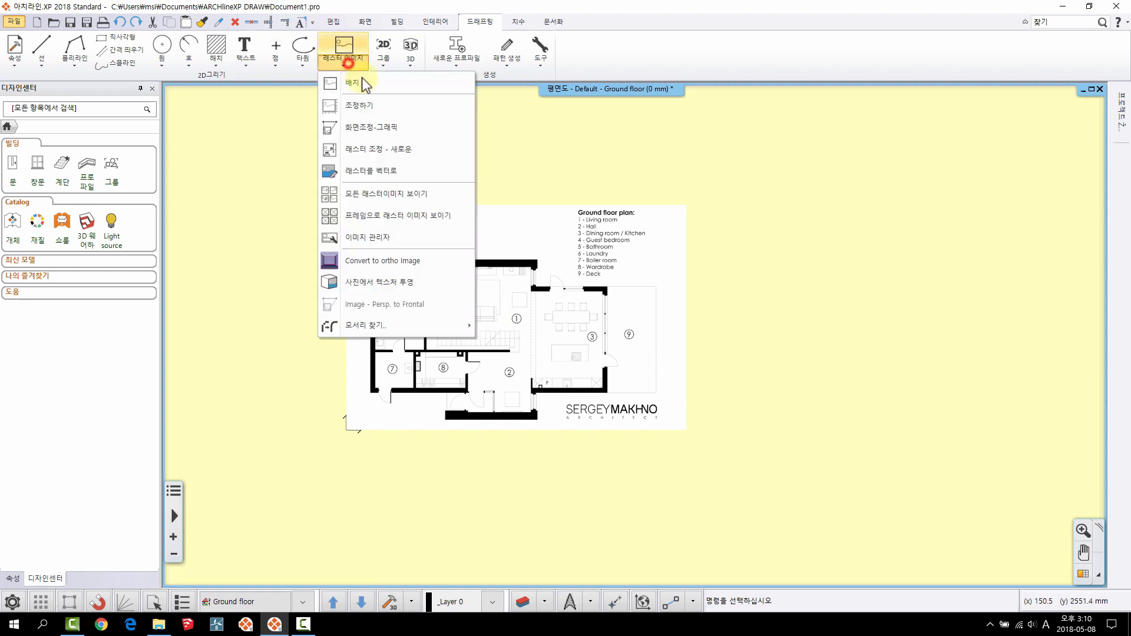
{"action": "left_click", "coordinate": [584, 157]}
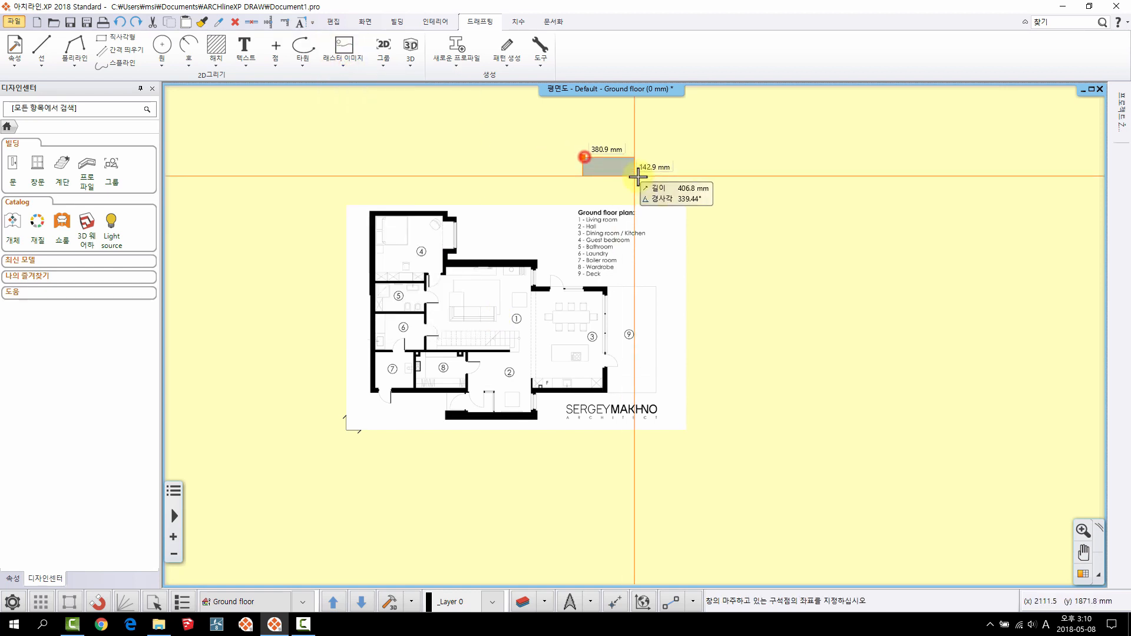
{"action": "left_click", "coordinate": [638, 177]}
- Draw a horizontal 900 mm reference line in the empty area above the floor plan image
{"action": "left_click", "coordinate": [42, 66]}
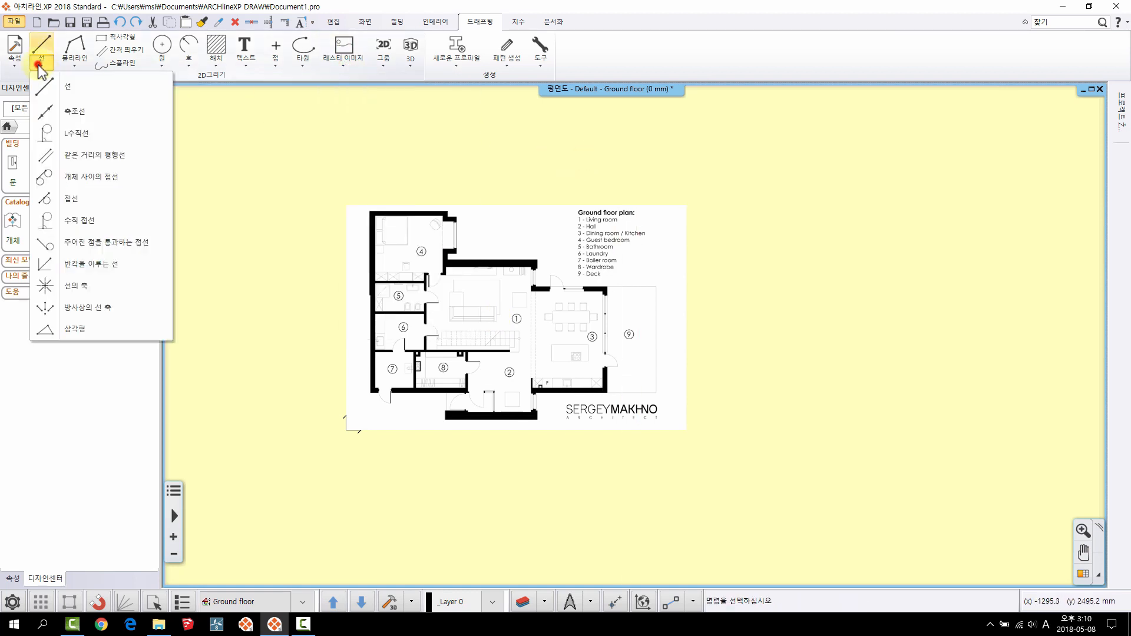
{"action": "left_click", "coordinate": [69, 89]}
{"action": "middle_click_drag", "start_coordinate": [665, 215], "coordinate": [621, 281]}
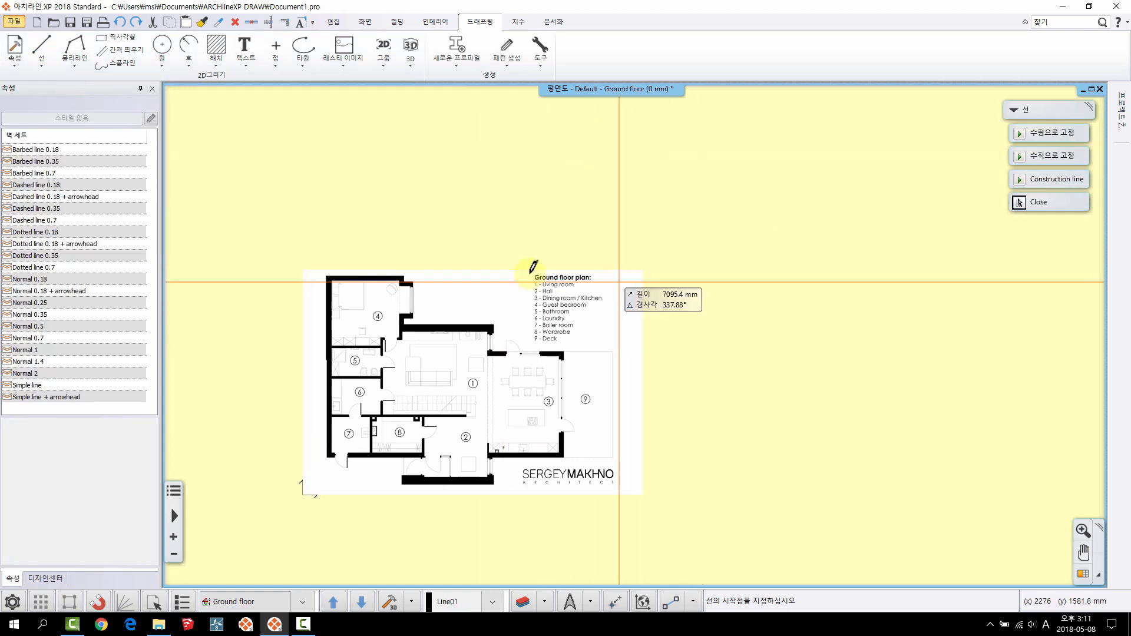
{"action": "left_click", "coordinate": [537, 179]}
{"action": "type", "text": "60"}
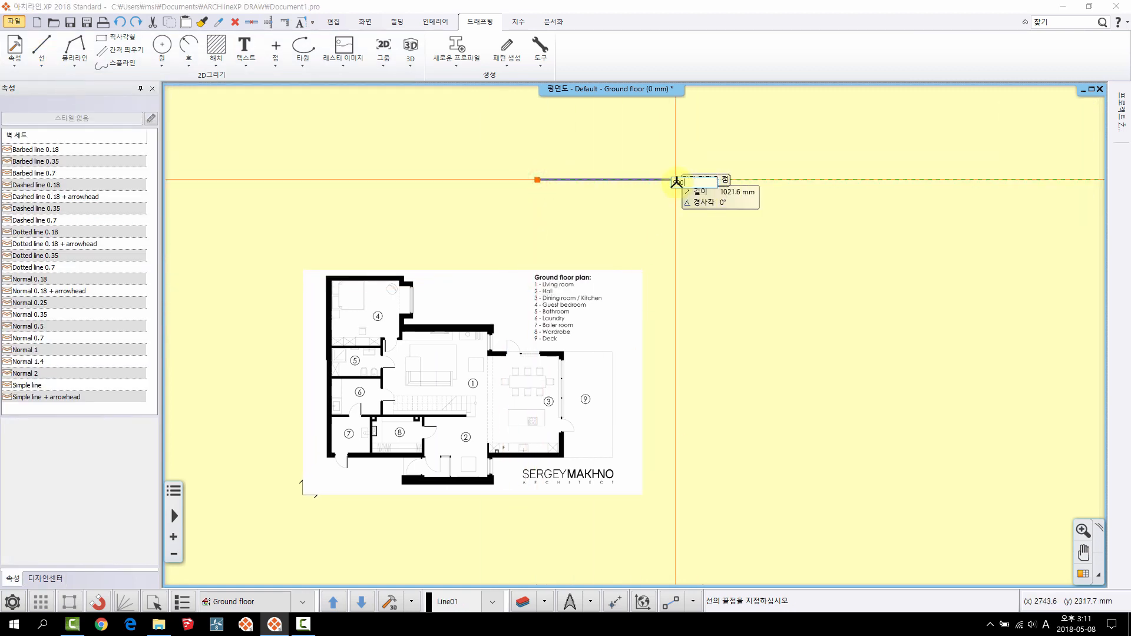
{"action": "key", "text": "Return"}
{"action": "right_click", "coordinate": [653, 421]}
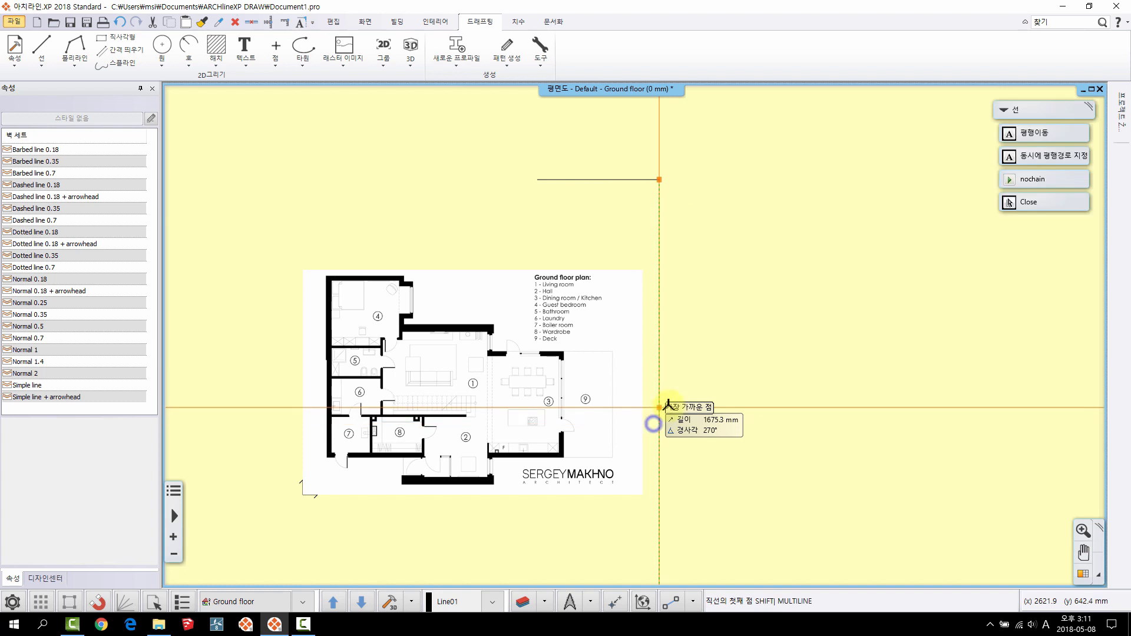
{"action": "key", "text": "Escape"}
{"action": "left_click", "coordinate": [611, 179]}
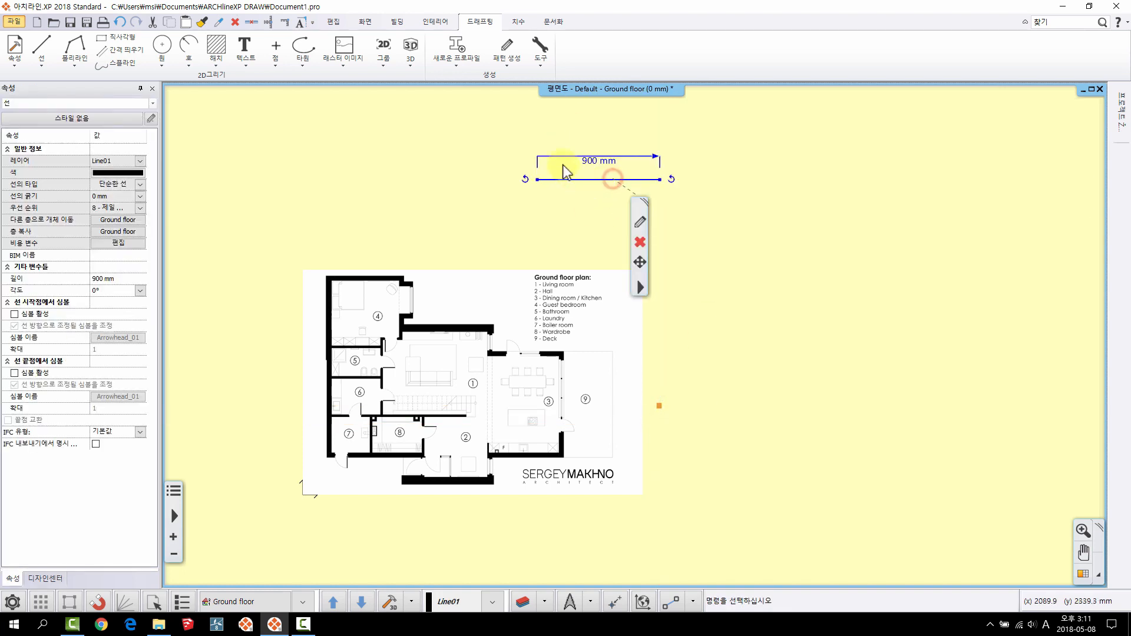
{"action": "key", "text": "Escape"}
- Start the graphical adjustment of the floor plan image and pick both sides of the guest bedroom's door opening as the original vector
{"action": "middle_click_drag", "start_coordinate": [479, 346], "coordinate": [517, 350]}
{"action": "scroll", "coordinate": [395, 374], "scroll_direction": "up", "scroll_amount": 4}
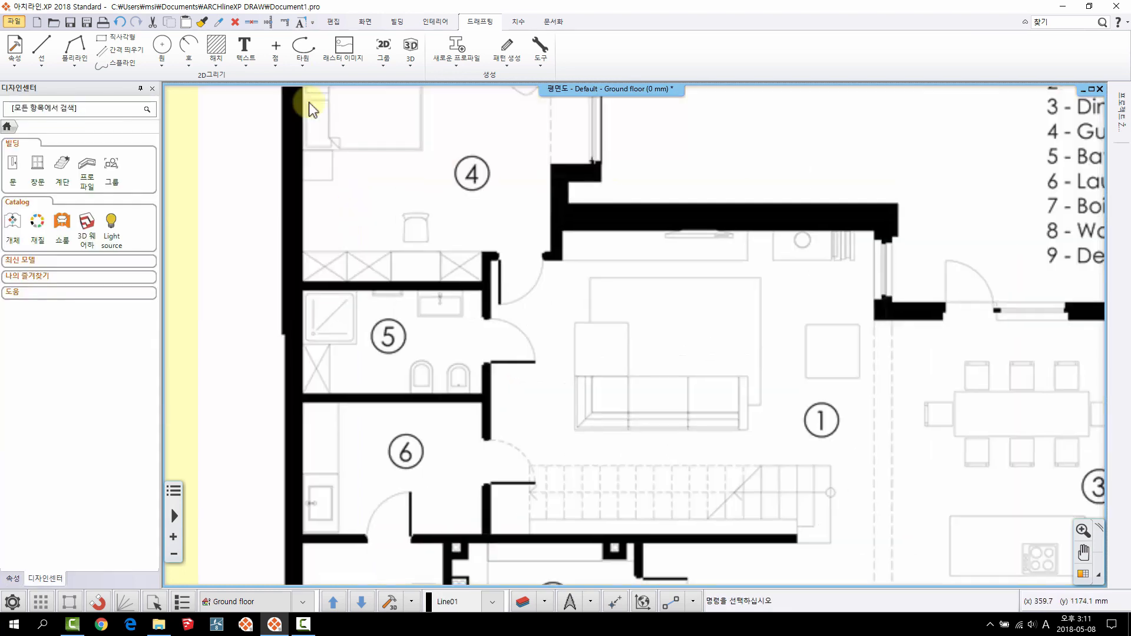
{"action": "left_click", "coordinate": [350, 65]}
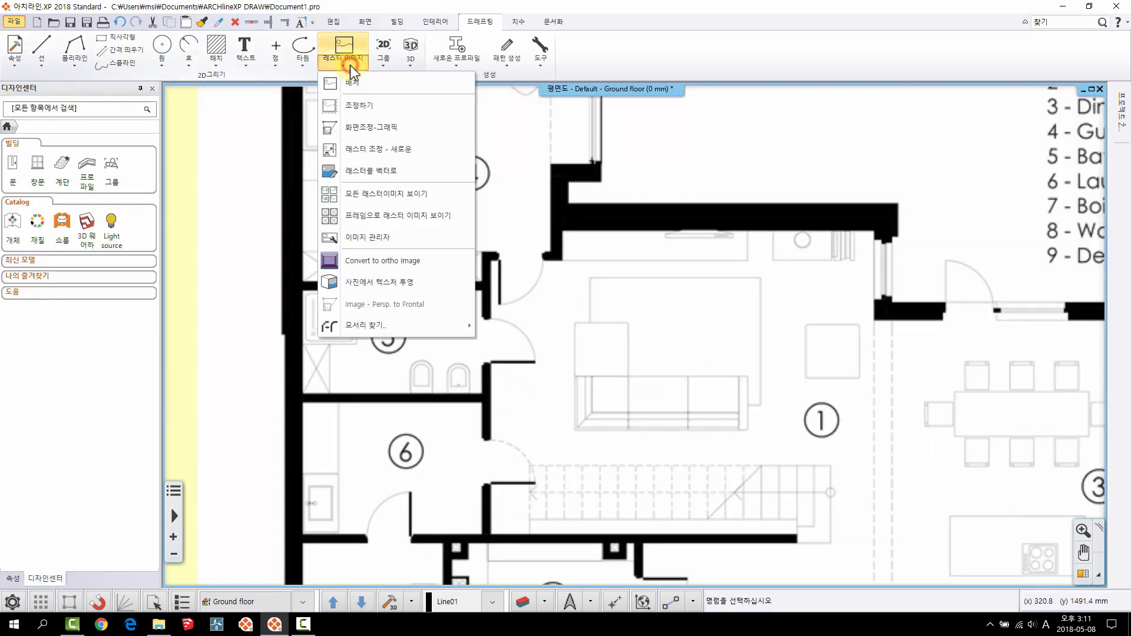
{"action": "left_click", "coordinate": [389, 125]}
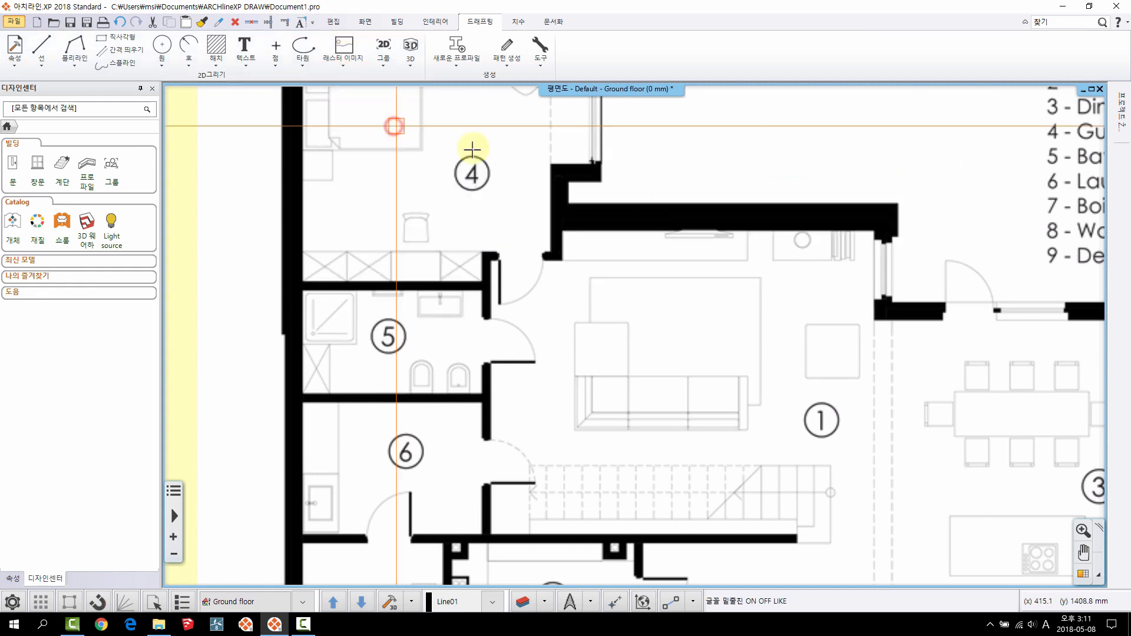
{"action": "left_click", "coordinate": [591, 336]}
{"action": "scroll", "coordinate": [596, 330], "scroll_direction": "down", "scroll_amount": 2}
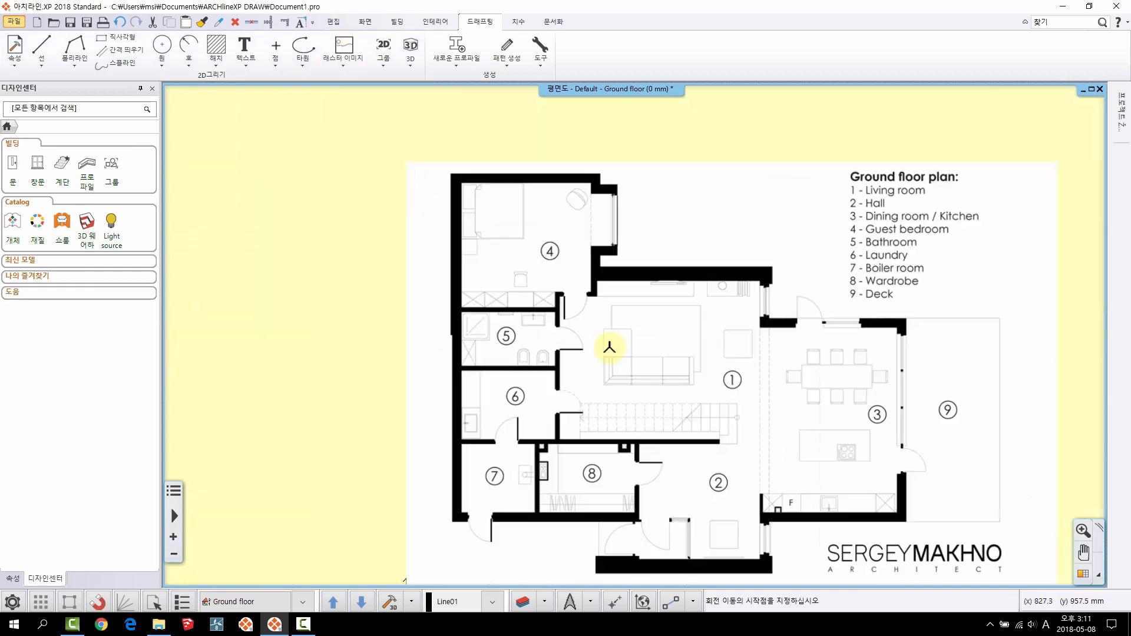
{"action": "scroll", "coordinate": [609, 312], "scroll_direction": "up", "scroll_amount": 4}
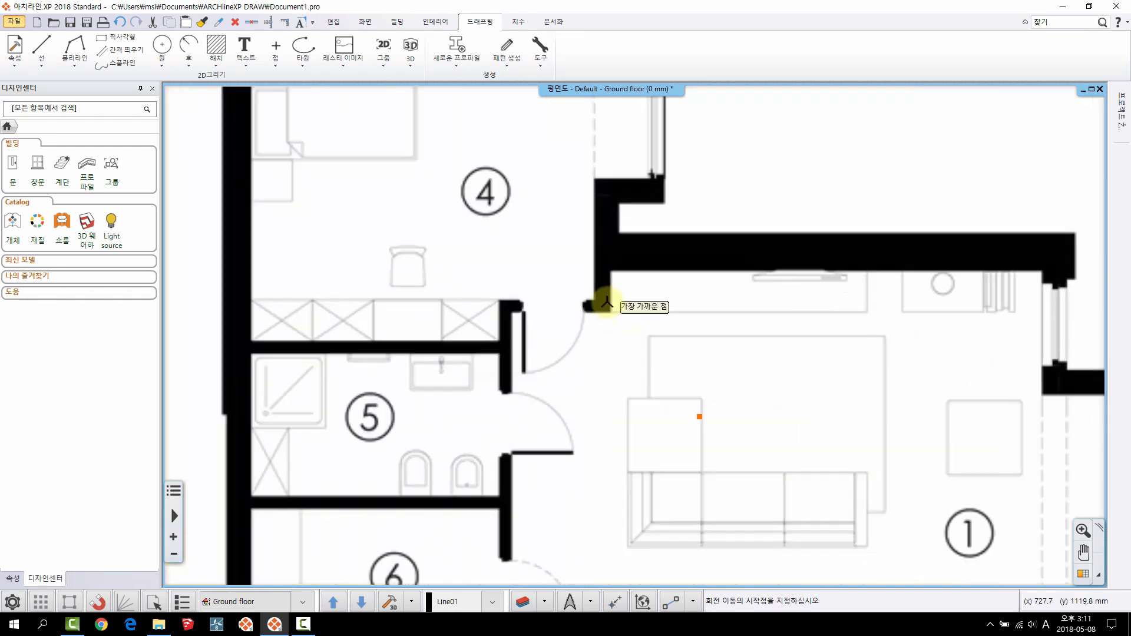
{"action": "scroll", "coordinate": [502, 293], "scroll_direction": "up", "scroll_amount": 1}
{"action": "scroll", "coordinate": [566, 312], "scroll_direction": "up", "scroll_amount": 3}
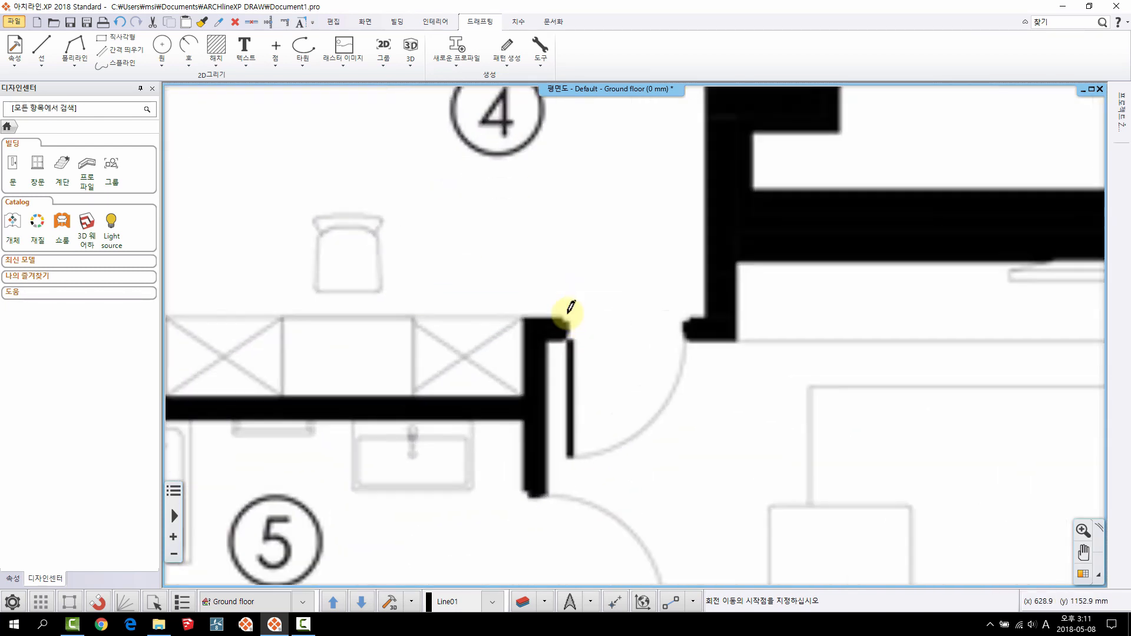
{"action": "scroll", "coordinate": [628, 330], "scroll_direction": "up", "scroll_amount": 2}
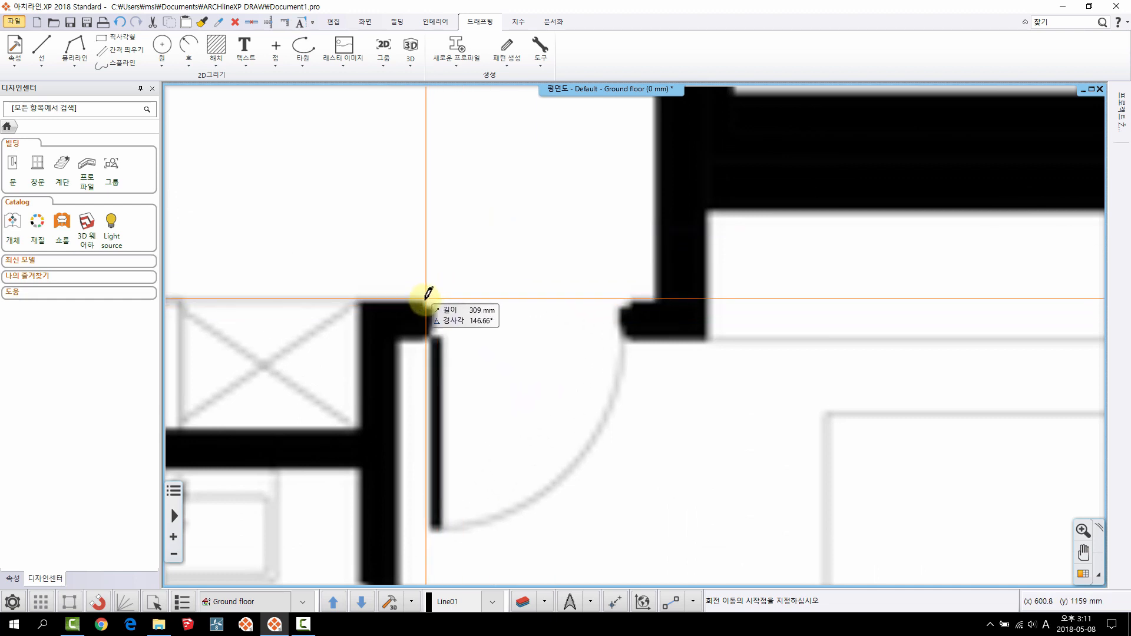
{"action": "left_click", "coordinate": [424, 303]}
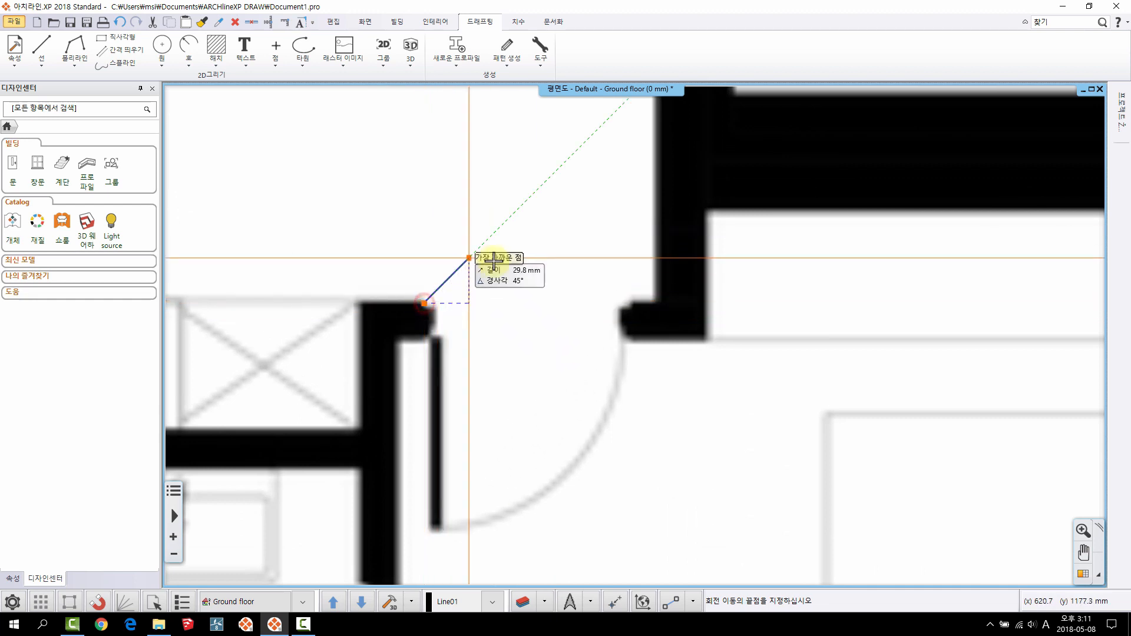
{"action": "left_click", "coordinate": [634, 301]}
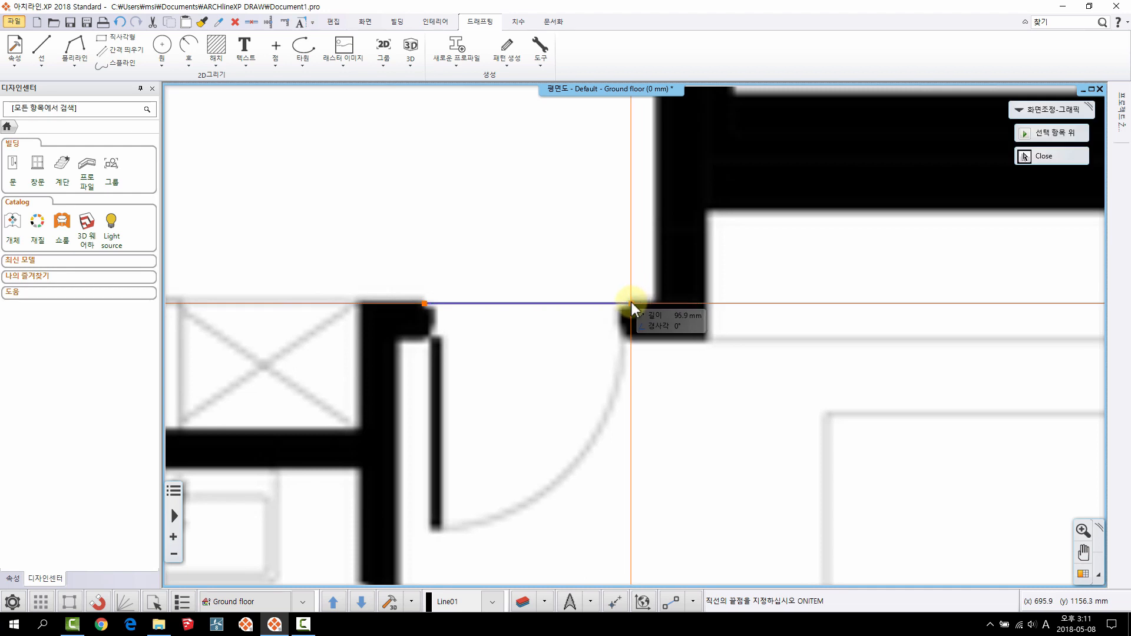
{"action": "left_click", "coordinate": [631, 302]}
- Rescale the image by picking the two endpoints of the 900 mm reference line as the new vector
{"action": "scroll", "coordinate": [631, 301], "scroll_direction": "down", "scroll_amount": 5}
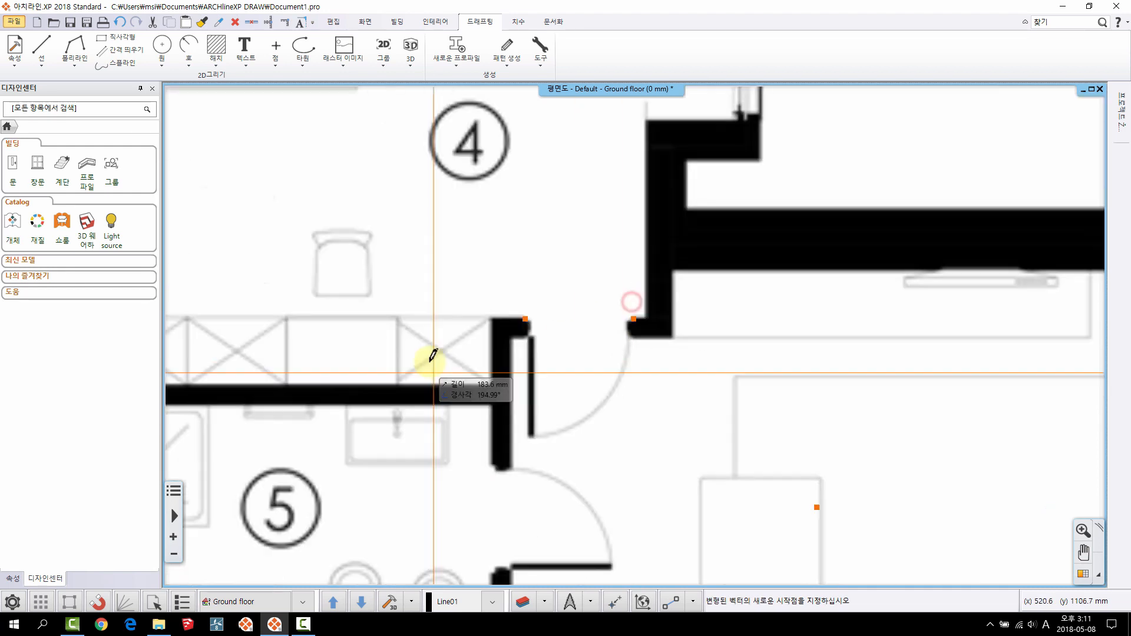
{"action": "scroll", "coordinate": [419, 365], "scroll_direction": "down", "scroll_amount": 3}
{"action": "middle_click_drag", "start_coordinate": [583, 308], "coordinate": [406, 327]}
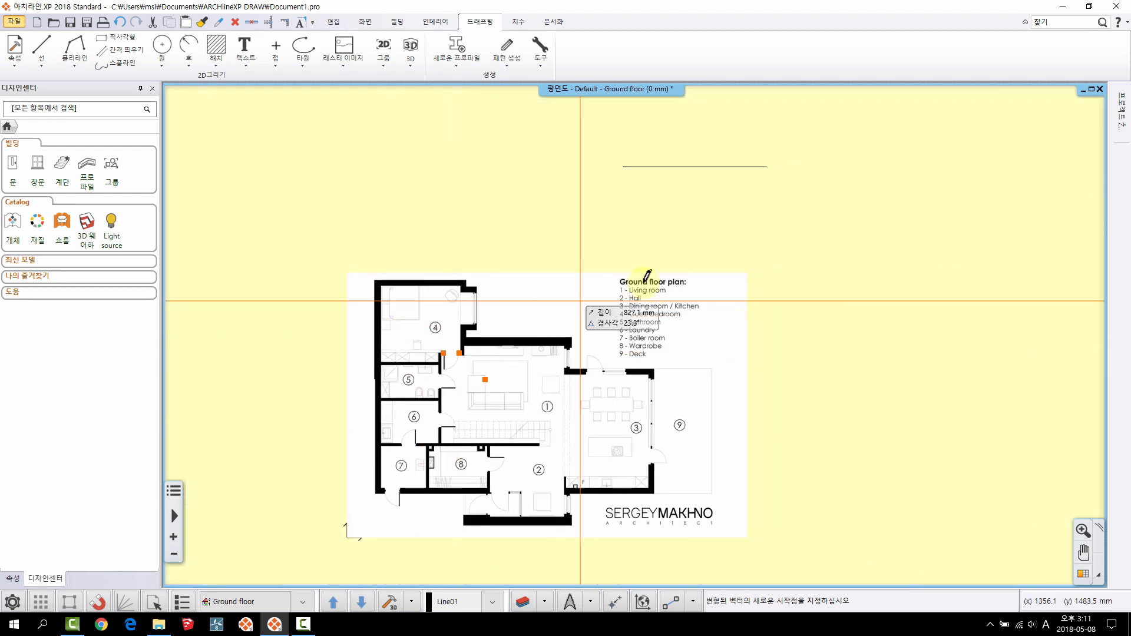
{"action": "left_click", "coordinate": [625, 165]}
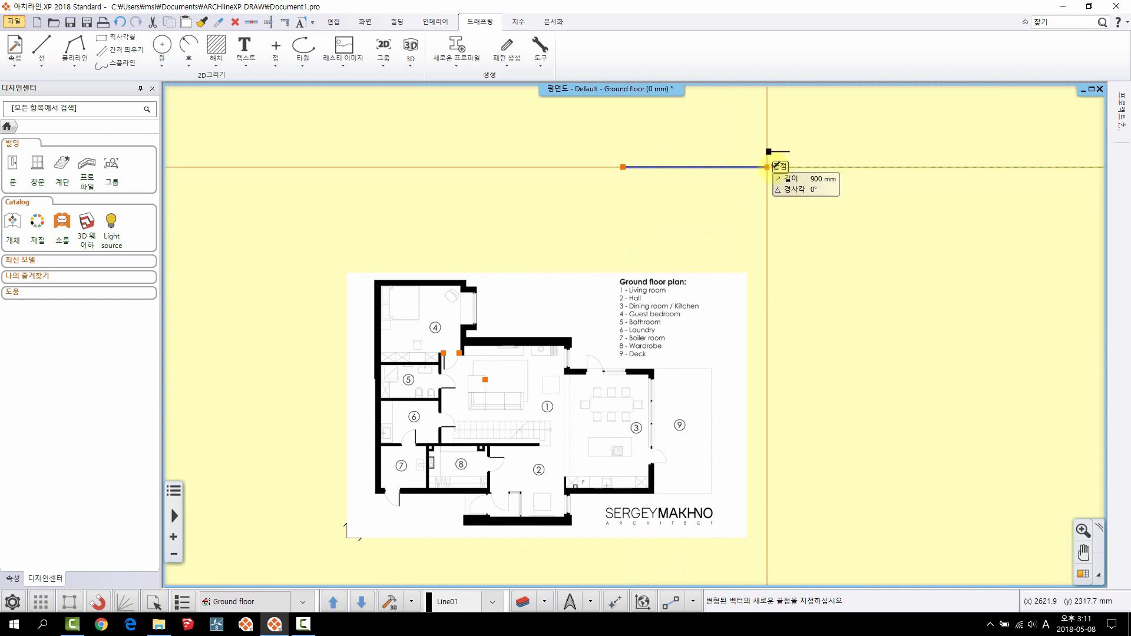
{"action": "left_click", "coordinate": [768, 166]}
- Compare the reference line with the guest bedroom's door opening on the rescaled image
{"action": "scroll", "coordinate": [599, 316], "scroll_direction": "down", "scroll_amount": 7}
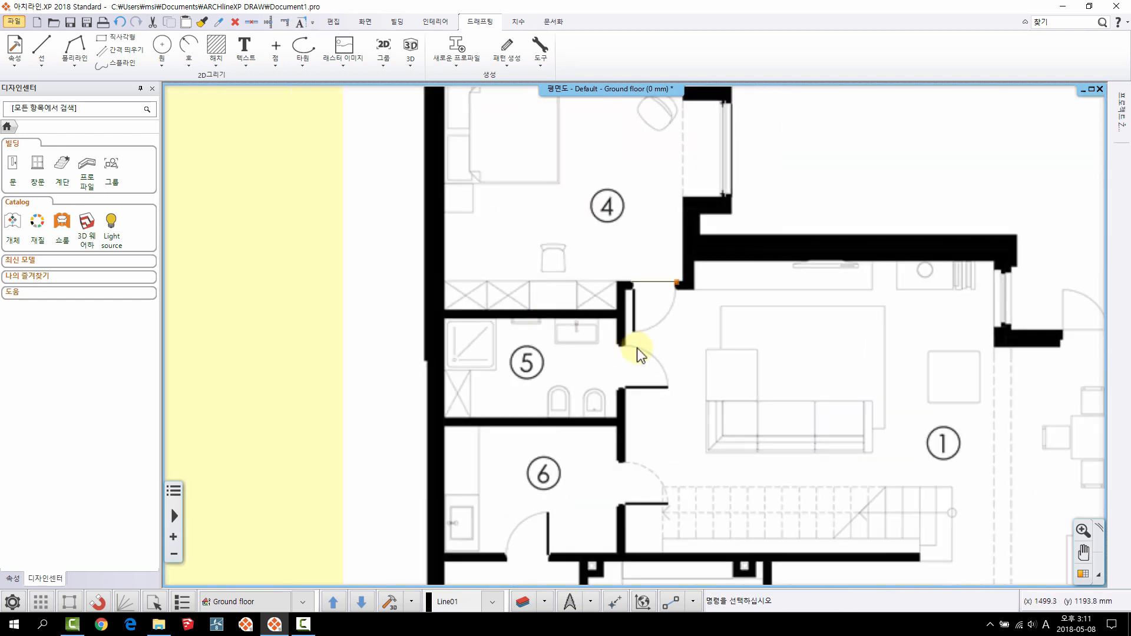
{"action": "mouse_move", "coordinate": [548, 346]}
{"action": "middle_mouse_down"}
{"action": "mouse_move", "coordinate": [475, 317]}
{"action": "mouse_move", "coordinate": [330, 322]}
{"action": "middle_mouse_up"}
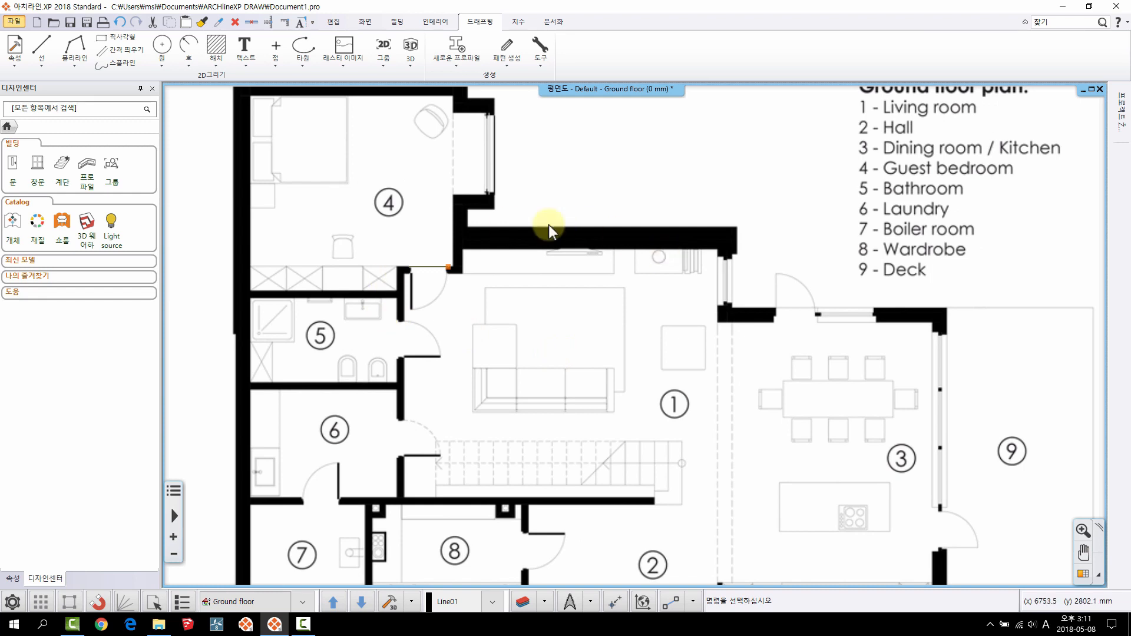
{"action": "scroll", "coordinate": [457, 256], "scroll_direction": "down", "scroll_amount": 3}
{"action": "scroll", "coordinate": [595, 324], "scroll_direction": "up", "scroll_amount": 6}
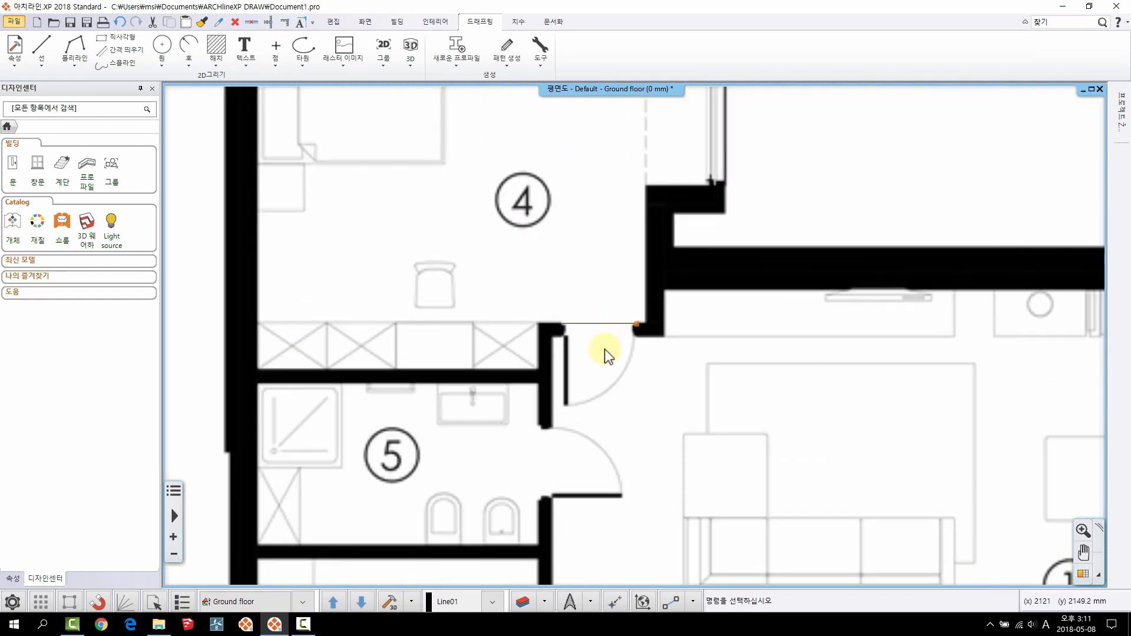
{"action": "left_click", "coordinate": [607, 325]}
{"action": "scroll", "coordinate": [608, 328], "scroll_direction": "up", "scroll_amount": 4}
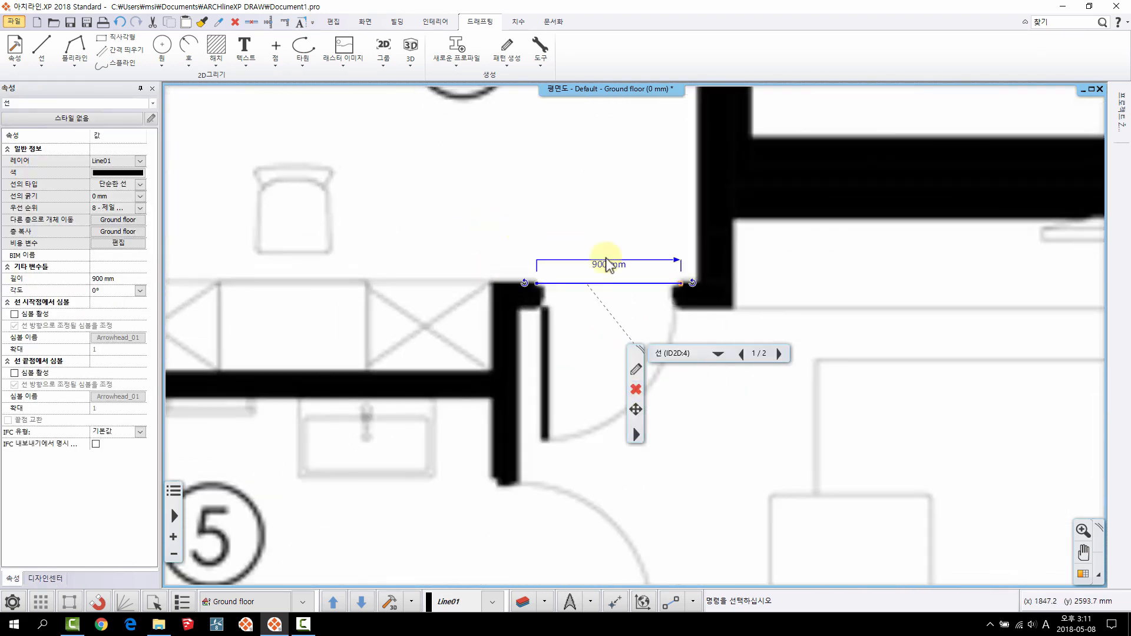
{"action": "middle_click_drag", "start_coordinate": [671, 285], "coordinate": [510, 189]}
{"action": "scroll", "coordinate": [399, 217], "scroll_direction": "up", "scroll_amount": 2}
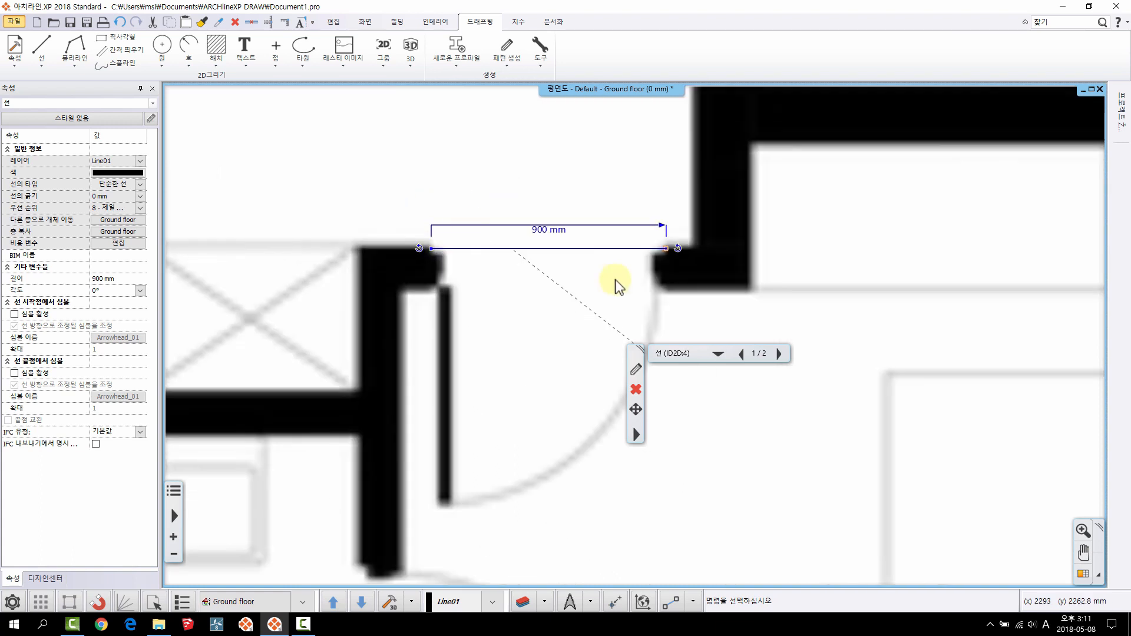
- Delete the 900 mm reference line lying across the guest bedroom's door opening
{"action": "scroll", "coordinate": [567, 262], "scroll_direction": "up", "scroll_amount": 1}
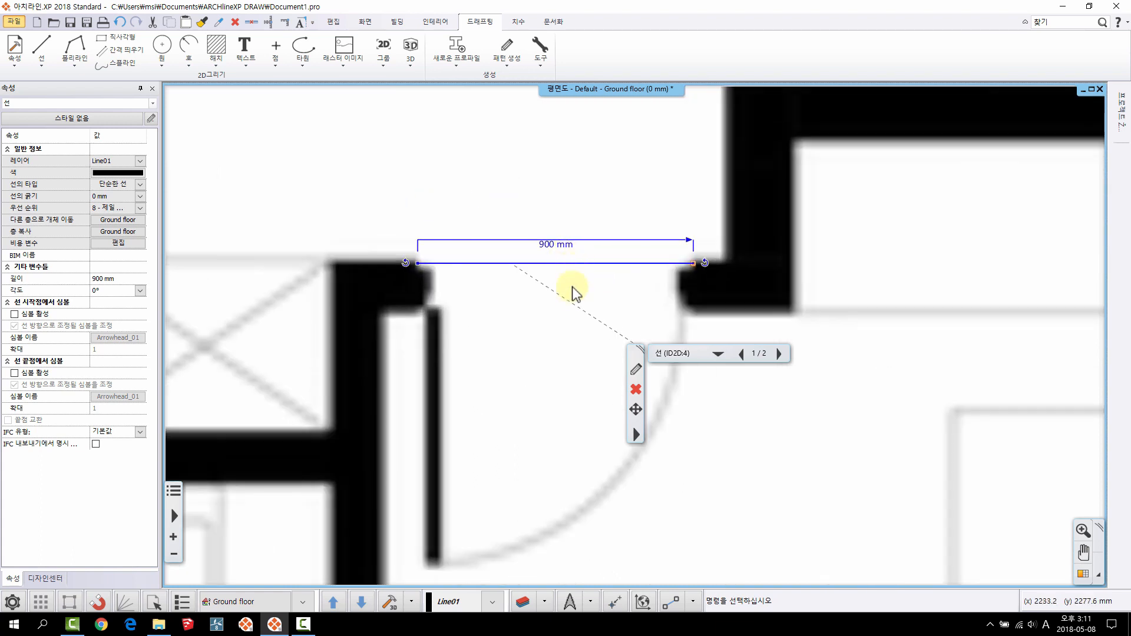
{"action": "key", "text": "Delete"}
{"action": "scroll", "coordinate": [586, 356], "scroll_direction": "down", "scroll_amount": 8}
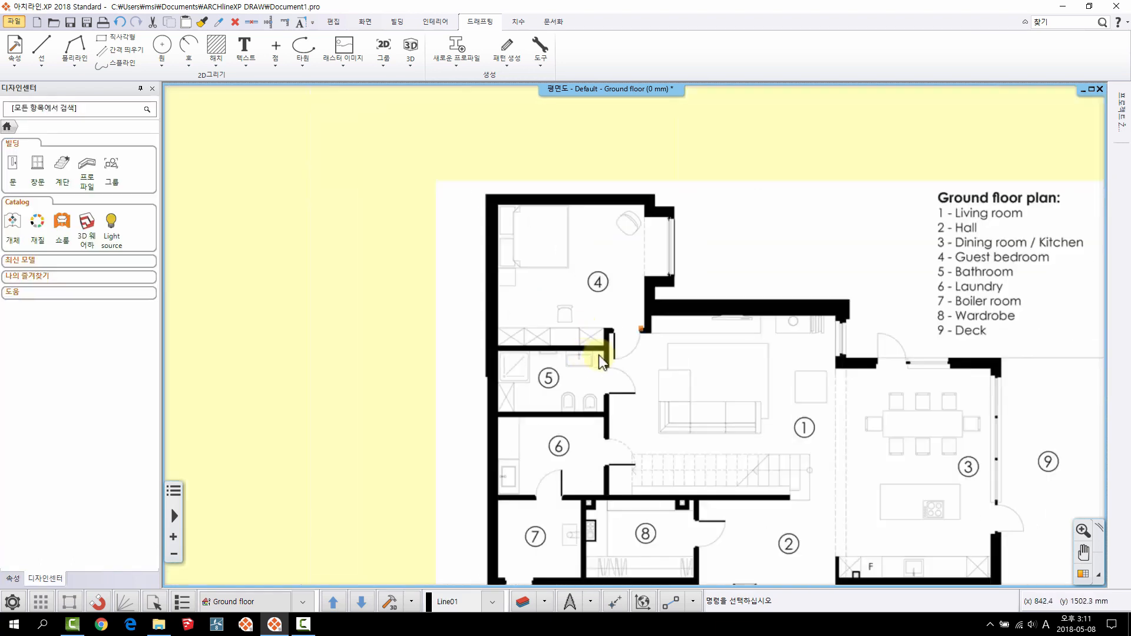
- Select the floor plan image and set its transparency to 250
{"action": "middle_click_drag", "start_coordinate": [598, 356], "coordinate": [516, 301]}
{"action": "left_click", "coordinate": [491, 200]}
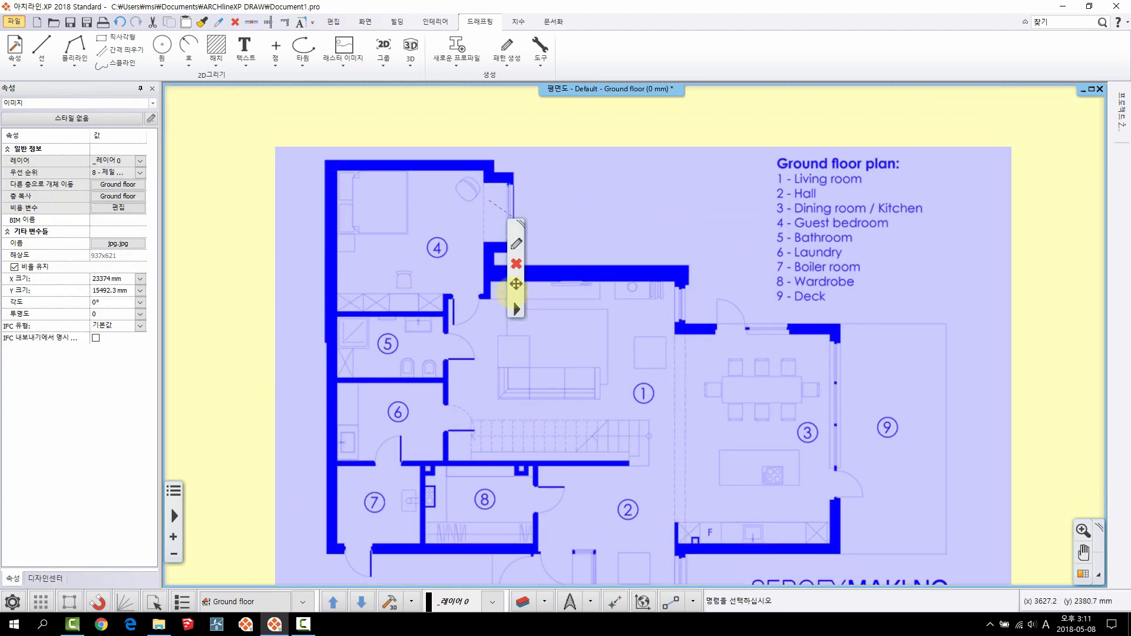
{"action": "middle_click_drag", "start_coordinate": [471, 234], "coordinate": [463, 214]}
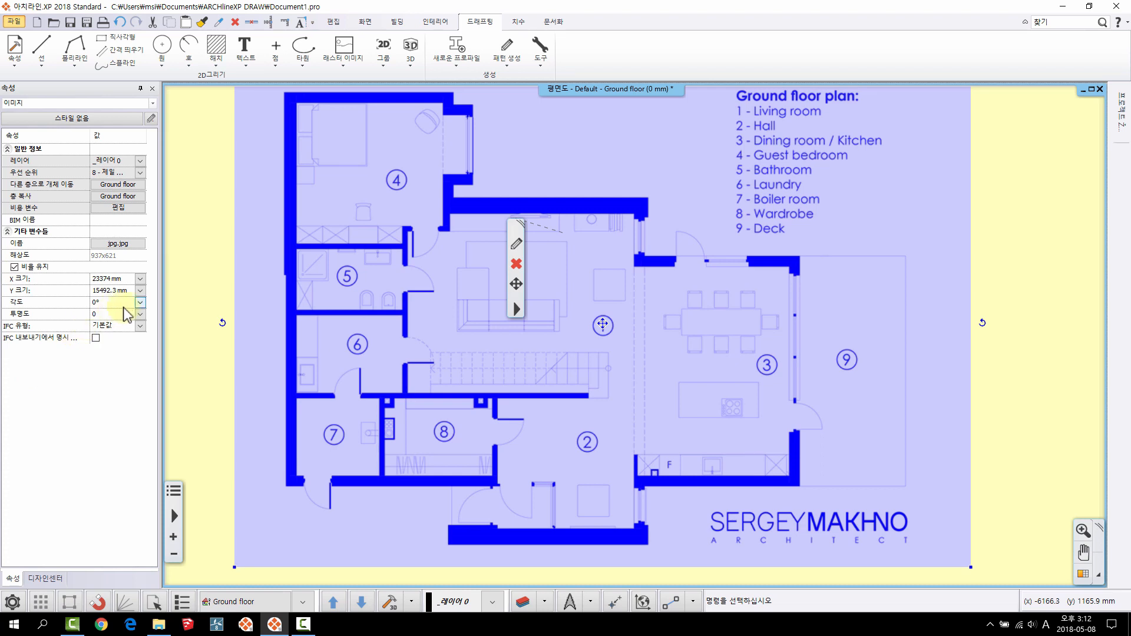
{"action": "middle_click_drag", "start_coordinate": [759, 363], "coordinate": [782, 385]}
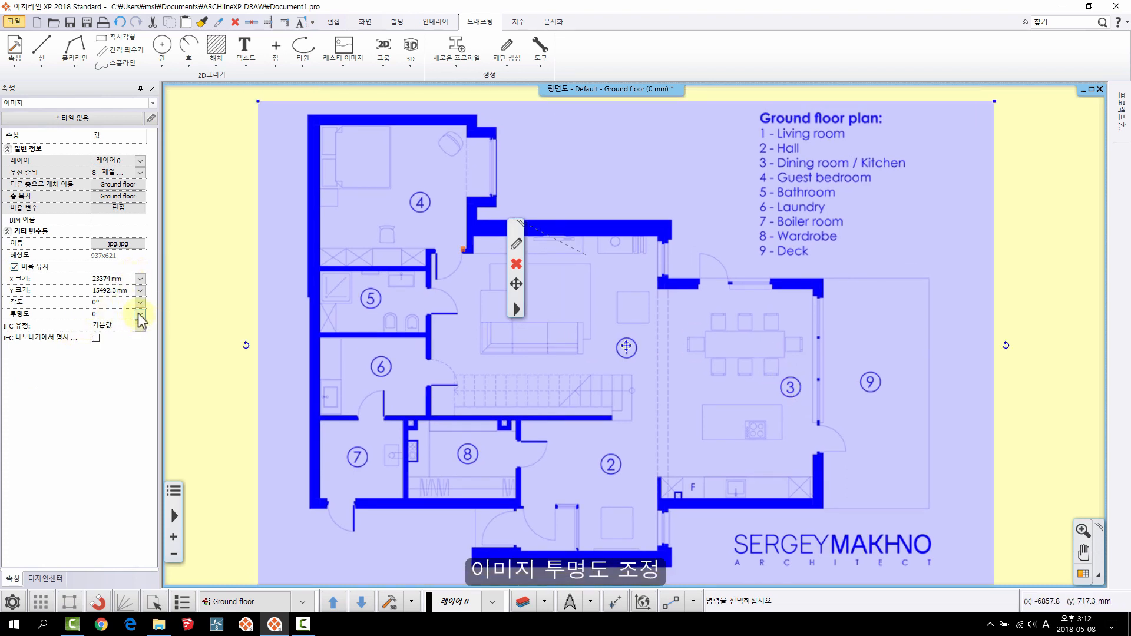
{"action": "middle_click_drag", "start_coordinate": [724, 364], "coordinate": [714, 369]}
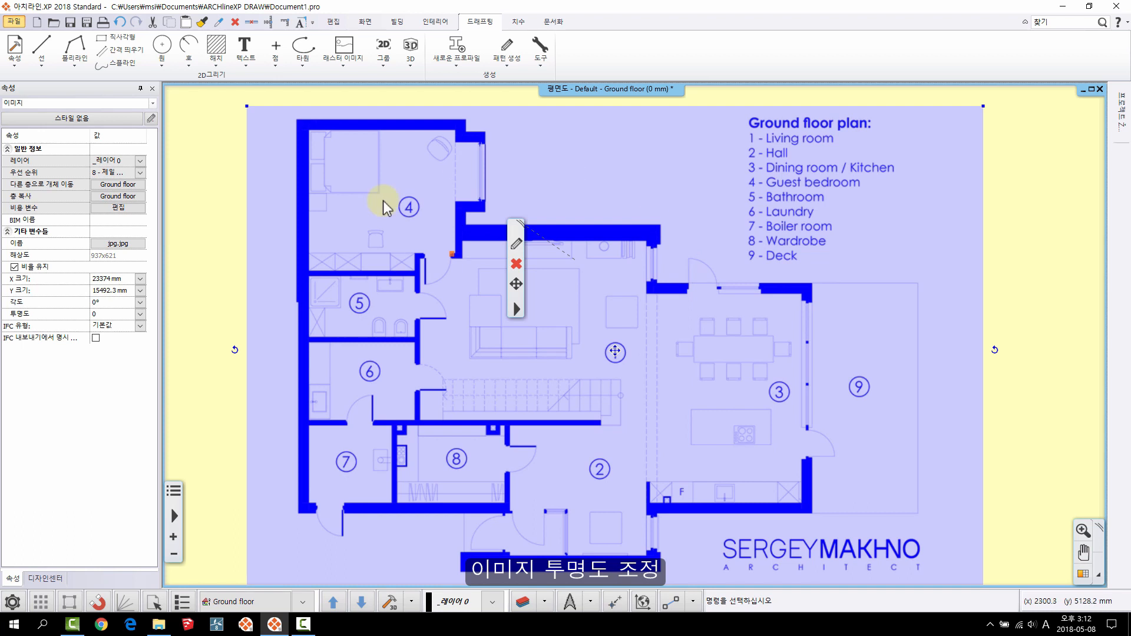
{"action": "left_click", "coordinate": [140, 314]}
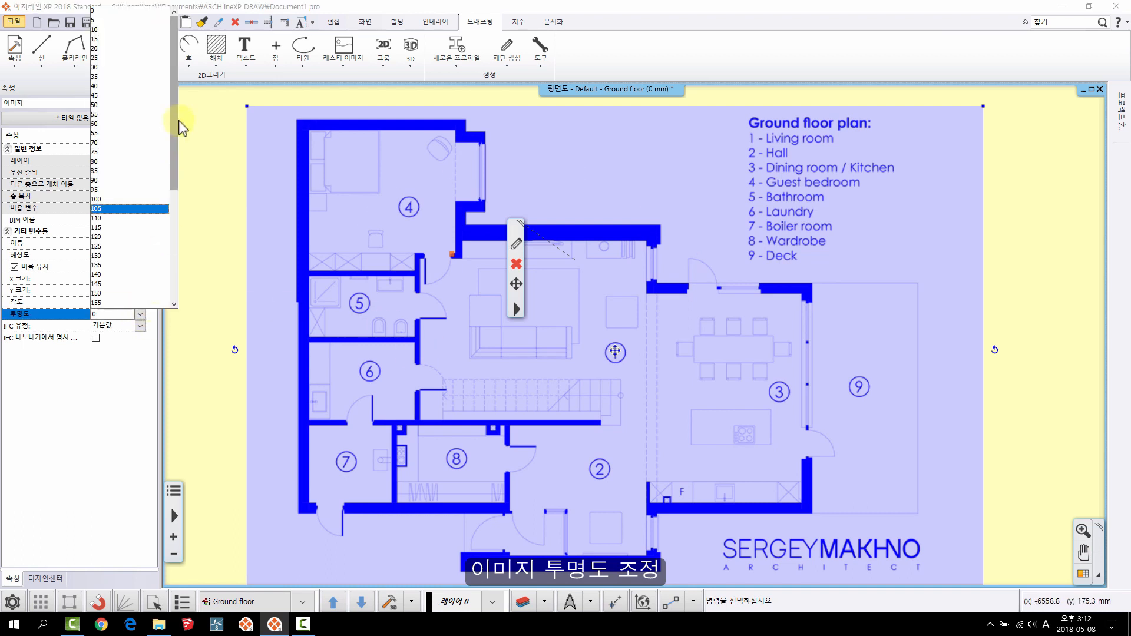
{"action": "left_click_drag", "start_coordinate": [177, 122], "coordinate": [176, 265]}
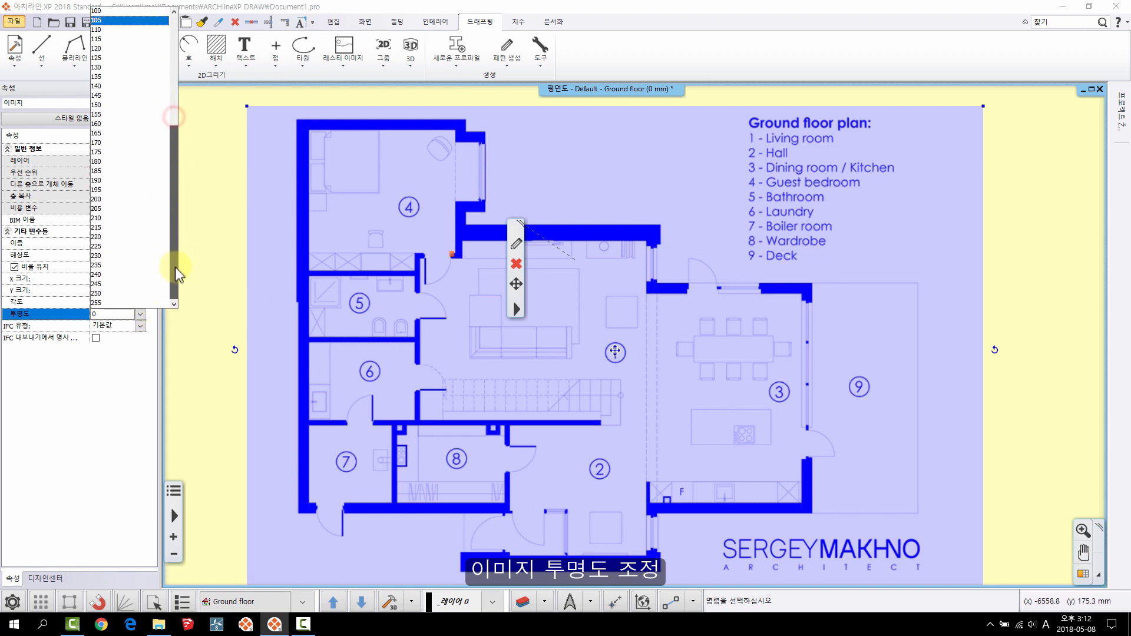
{"action": "left_click", "coordinate": [106, 293]}
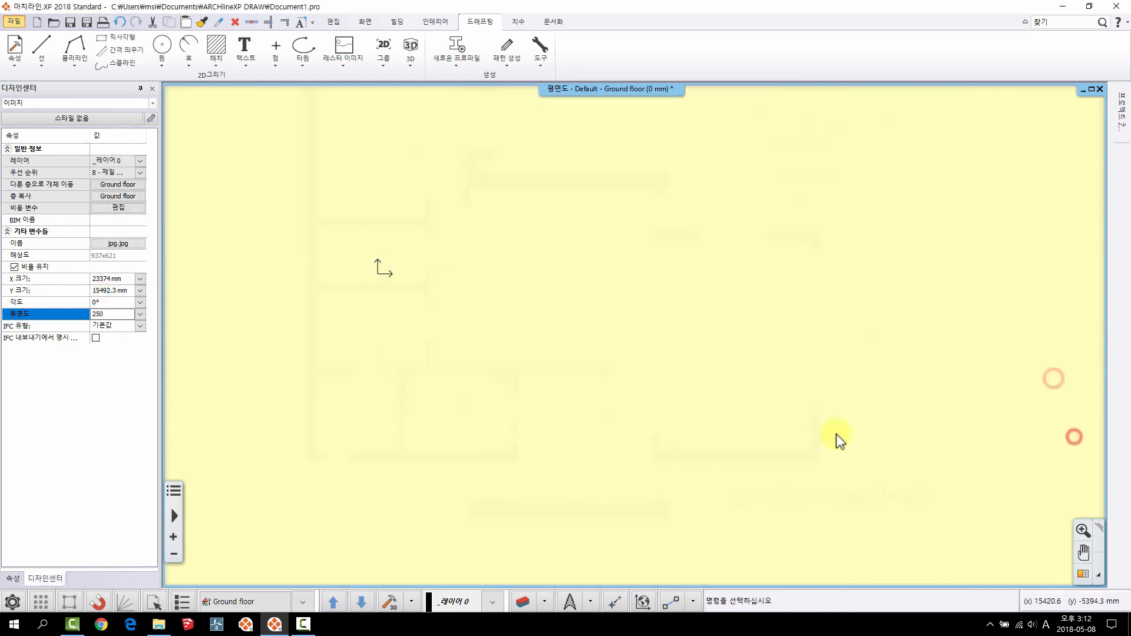
- Set the floor plan image's transparency to 0 and deselect the image
{"action": "scroll", "coordinate": [649, 372], "scroll_direction": "down", "scroll_amount": 2}
{"action": "left_click", "coordinate": [640, 341]}
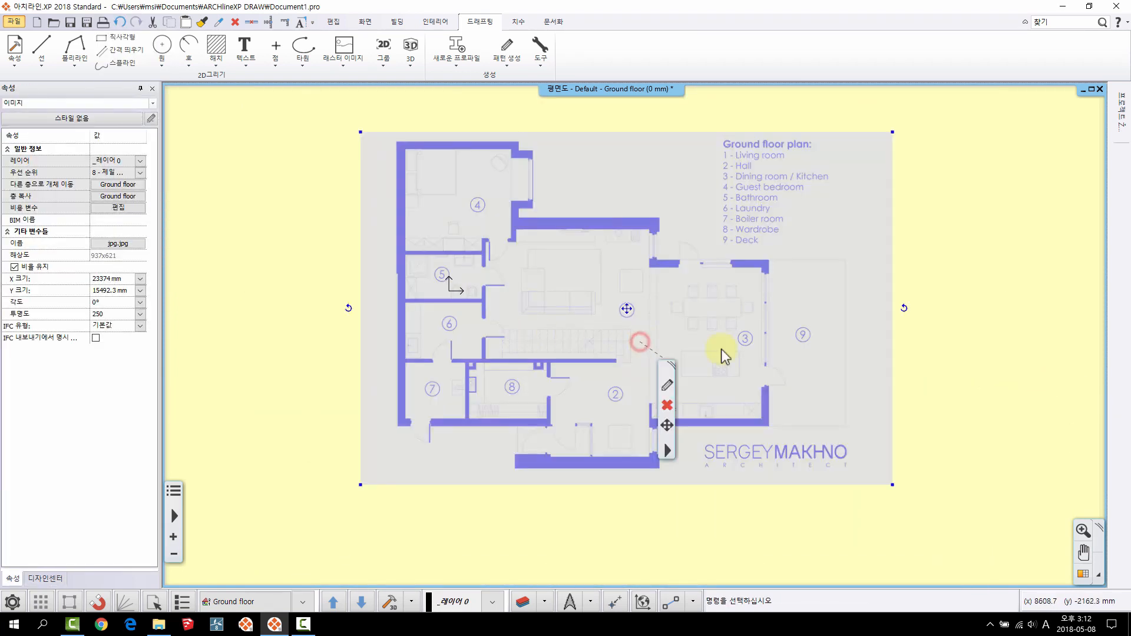
{"action": "key", "text": "Escape"}
{"action": "left_click", "coordinate": [799, 305]}
{"action": "left_click", "coordinate": [140, 314]}
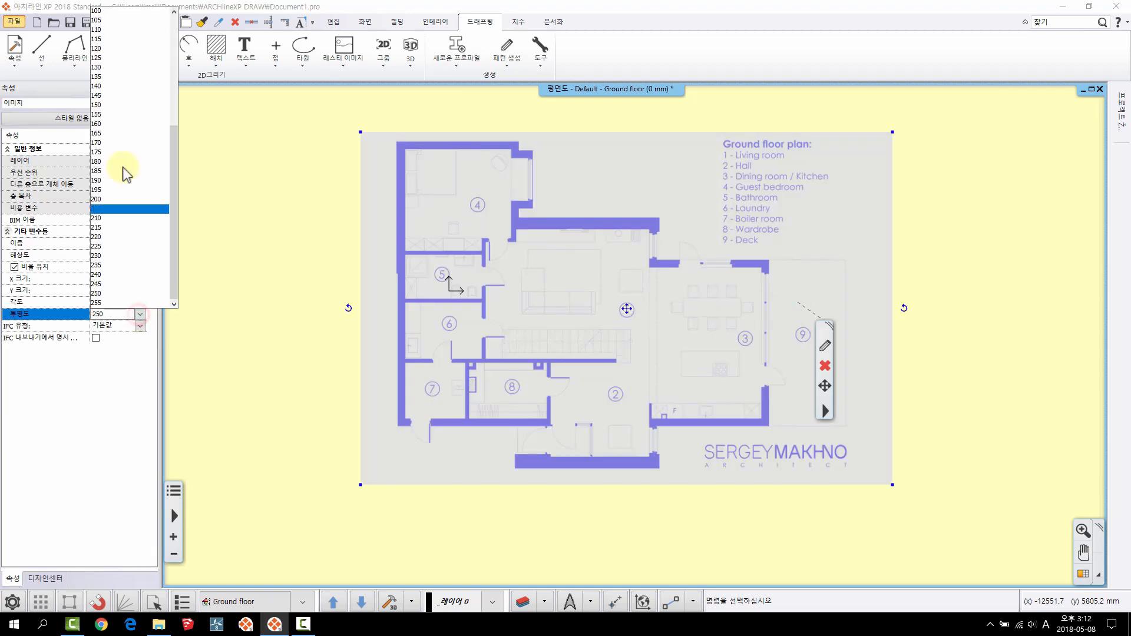
{"action": "left_click", "coordinate": [111, 10]}
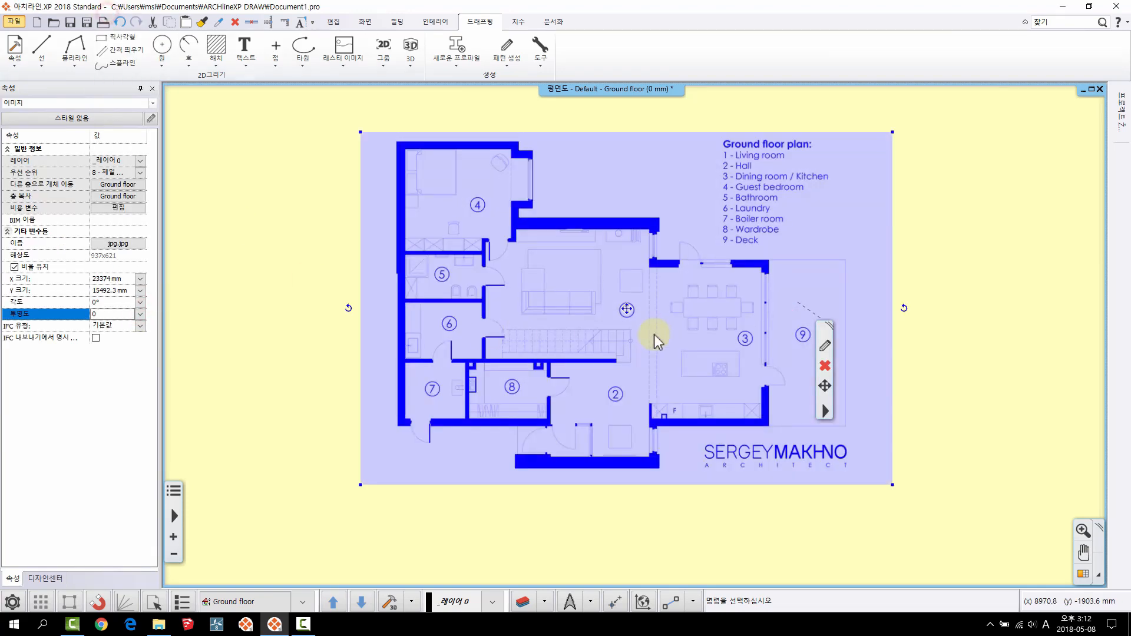
{"action": "left_click", "coordinate": [960, 202]}
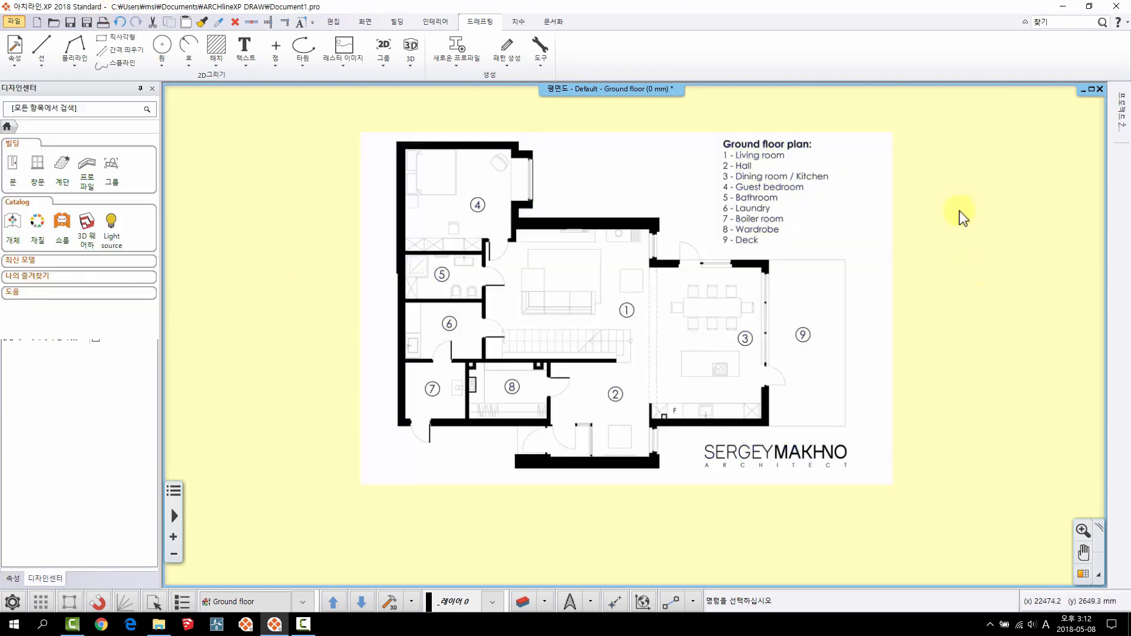
{"action": "left_click", "coordinate": [995, 238]}
- Open the floor plan image's properties dialog, try a transparency of 160, and close it without applying changes
{"action": "left_click", "coordinate": [607, 226]}
{"action": "right_click", "coordinate": [624, 202]}
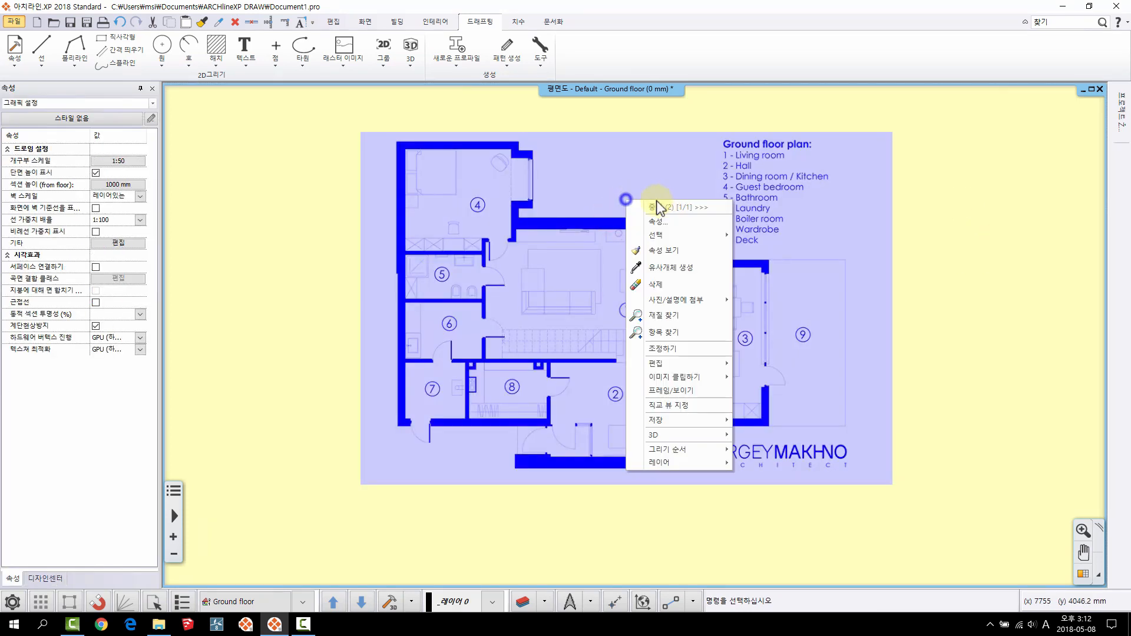
{"action": "left_click", "coordinate": [686, 224]}
{"action": "left_click_drag", "start_coordinate": [655, 172], "coordinate": [468, 143]}
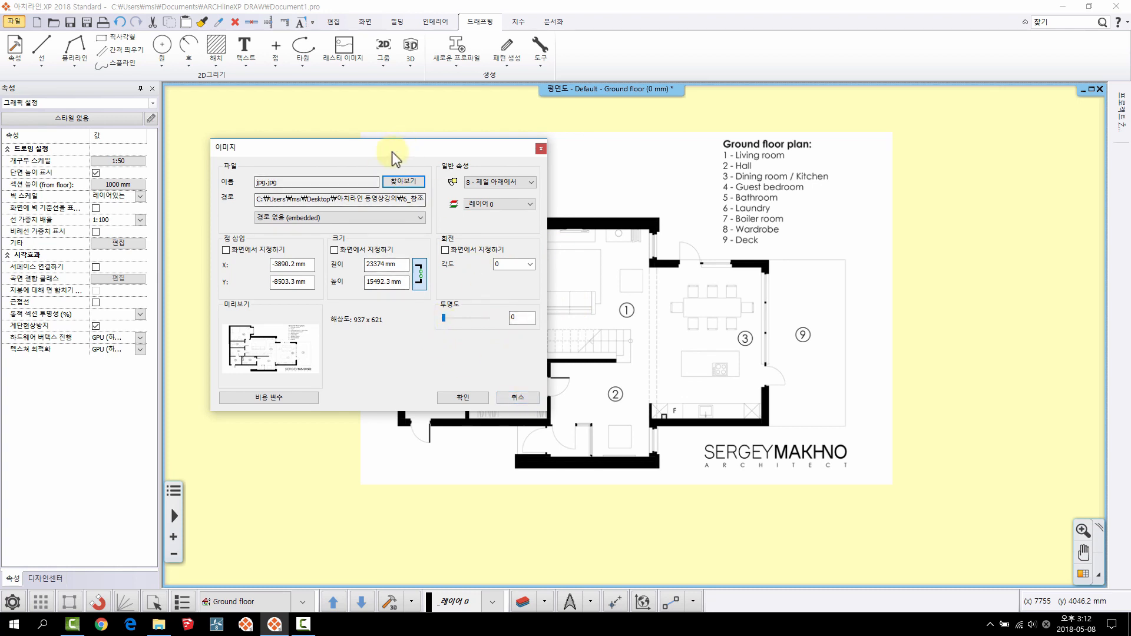
{"action": "left_click_drag", "start_coordinate": [444, 318], "coordinate": [473, 328]}
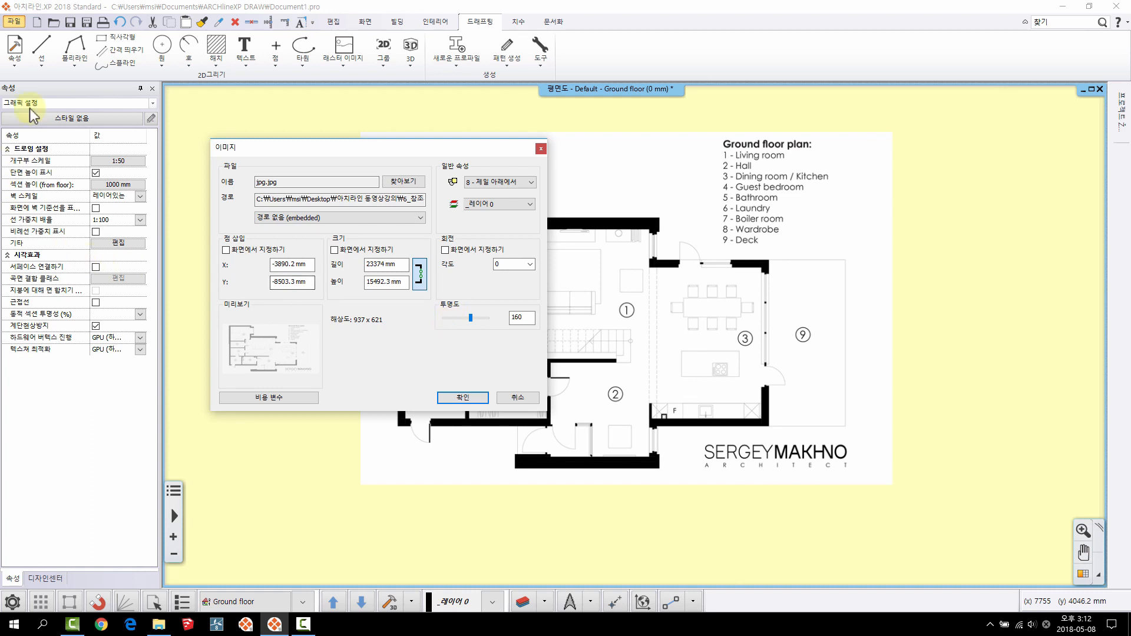
{"action": "left_click_drag", "start_coordinate": [469, 322], "coordinate": [444, 321]}
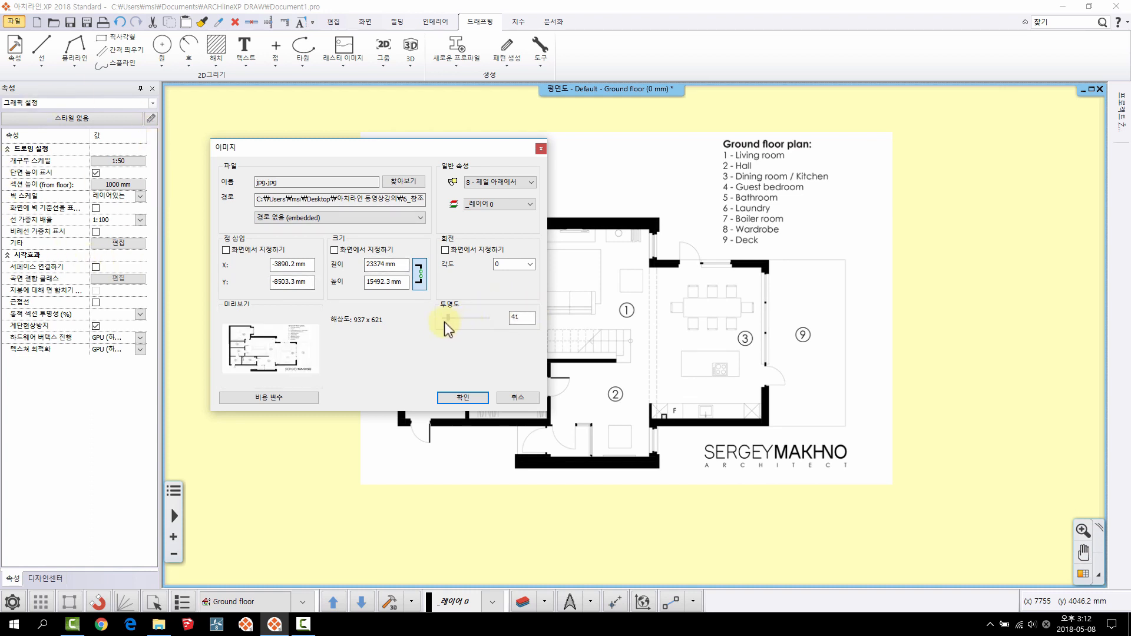
{"action": "left_click", "coordinate": [521, 397]}
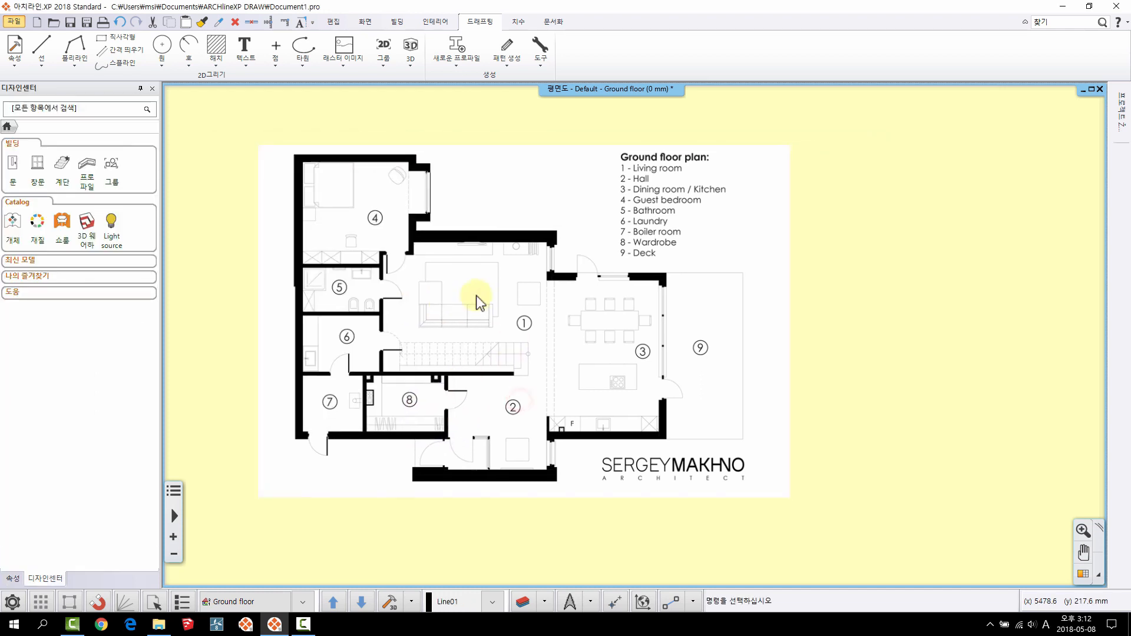
- Crop the floor plan image at its right, upper and left edges to an area of about 11951 x 9445 mm
{"action": "left_click", "coordinate": [492, 253]}
{"action": "right_click", "coordinate": [451, 230]}
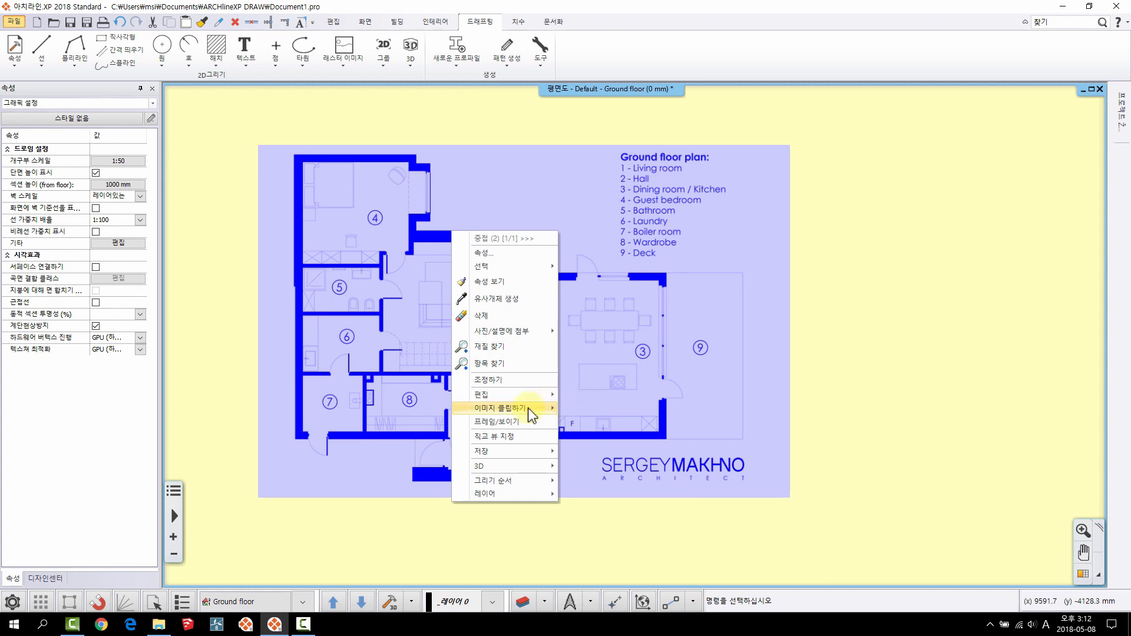
{"action": "mouse_move", "coordinate": [528, 408]}
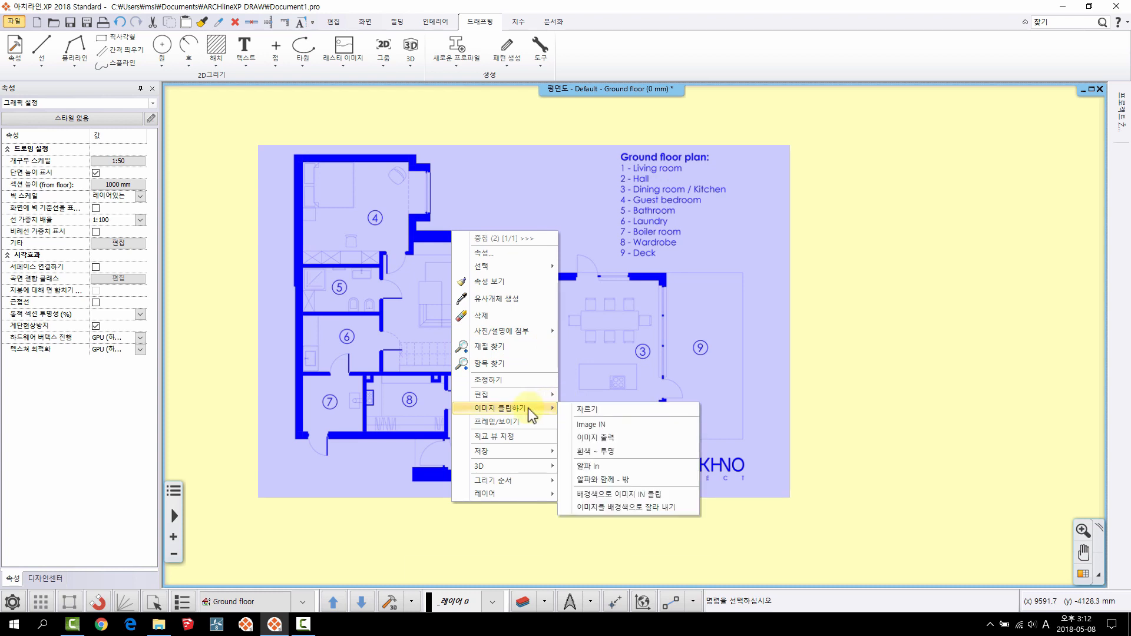
{"action": "left_click", "coordinate": [593, 409]}
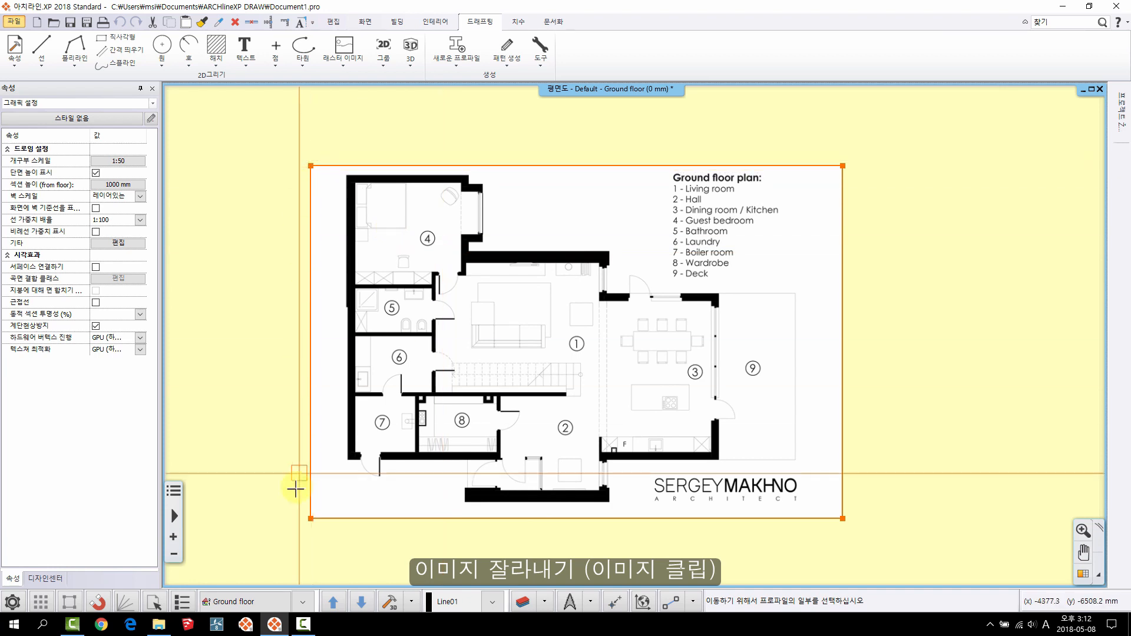
{"action": "left_click", "coordinate": [842, 277]}
{"action": "left_click", "coordinate": [689, 283]}
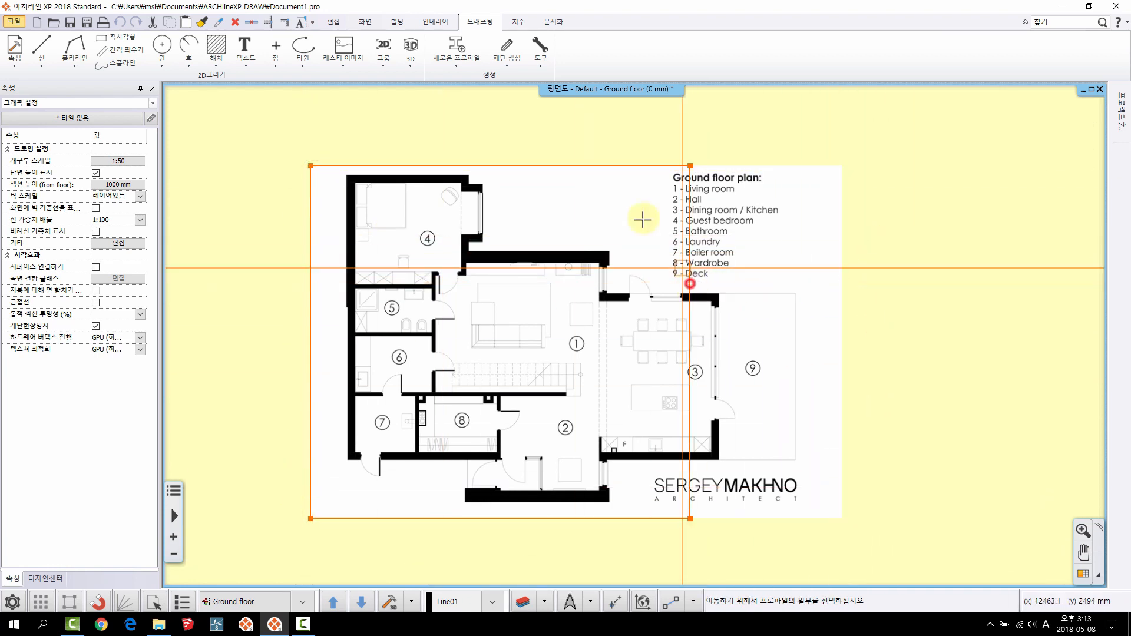
{"action": "left_click", "coordinate": [580, 166]}
{"action": "left_click", "coordinate": [574, 304]}
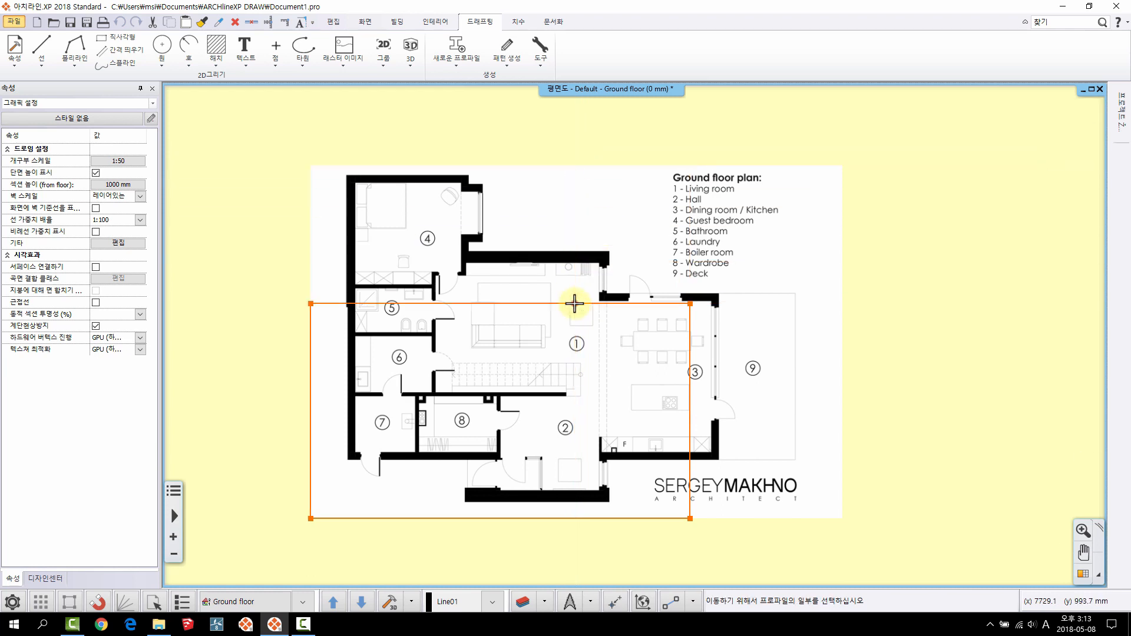
{"action": "left_click", "coordinate": [309, 397]}
{"action": "left_click", "coordinate": [417, 406]}
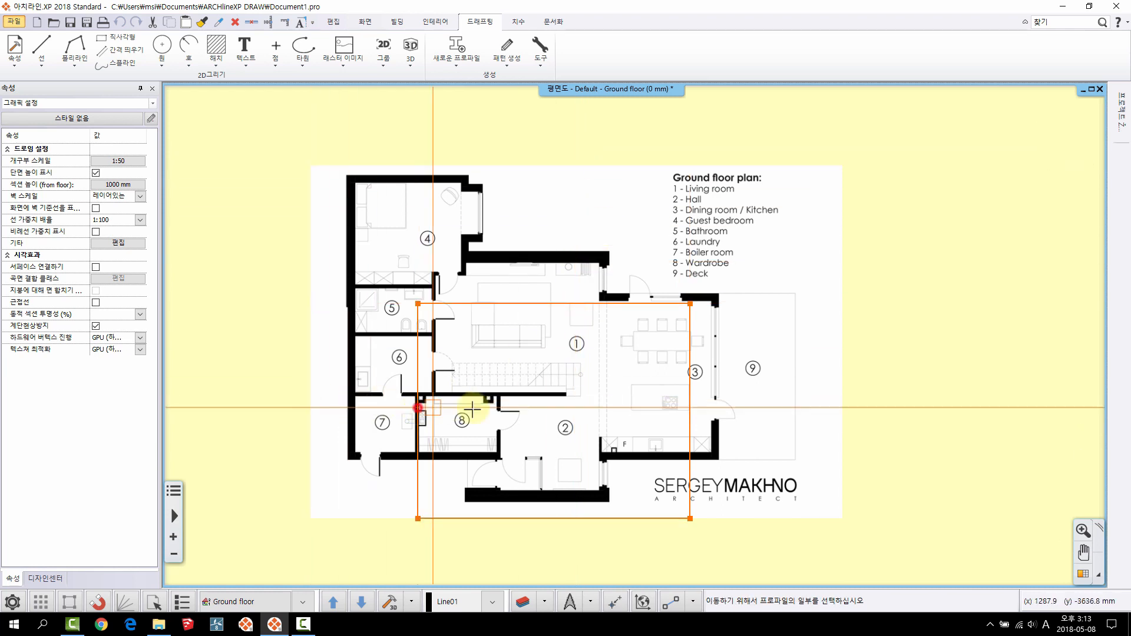
{"action": "right_click", "coordinate": [602, 408]}
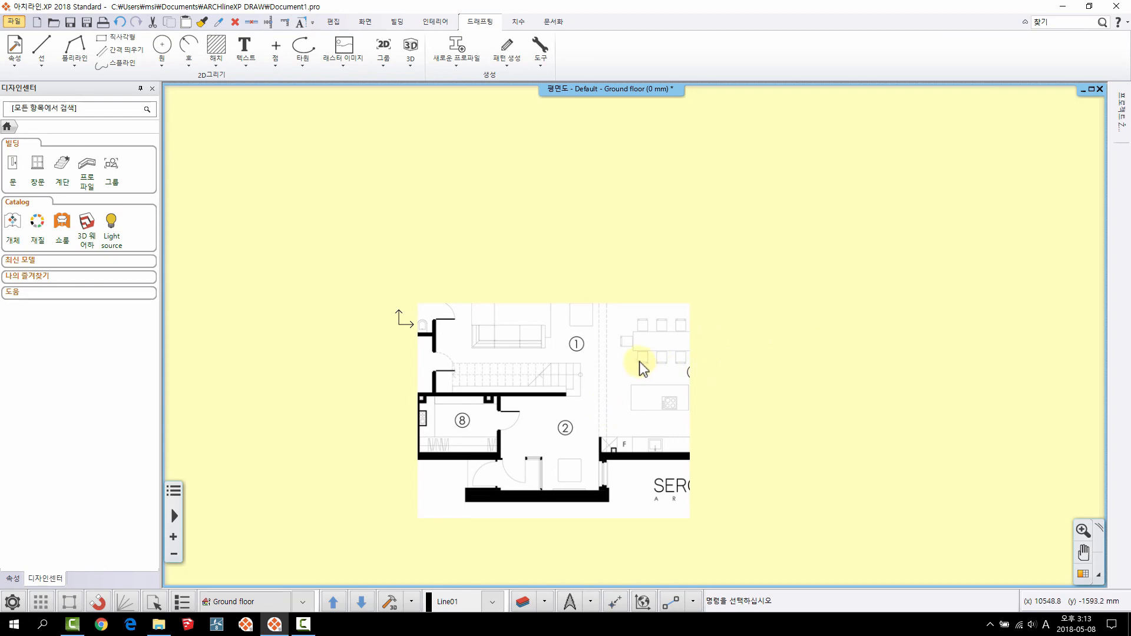
- Undo the cropping of the floor plan image
{"action": "left_click", "coordinate": [640, 362]}
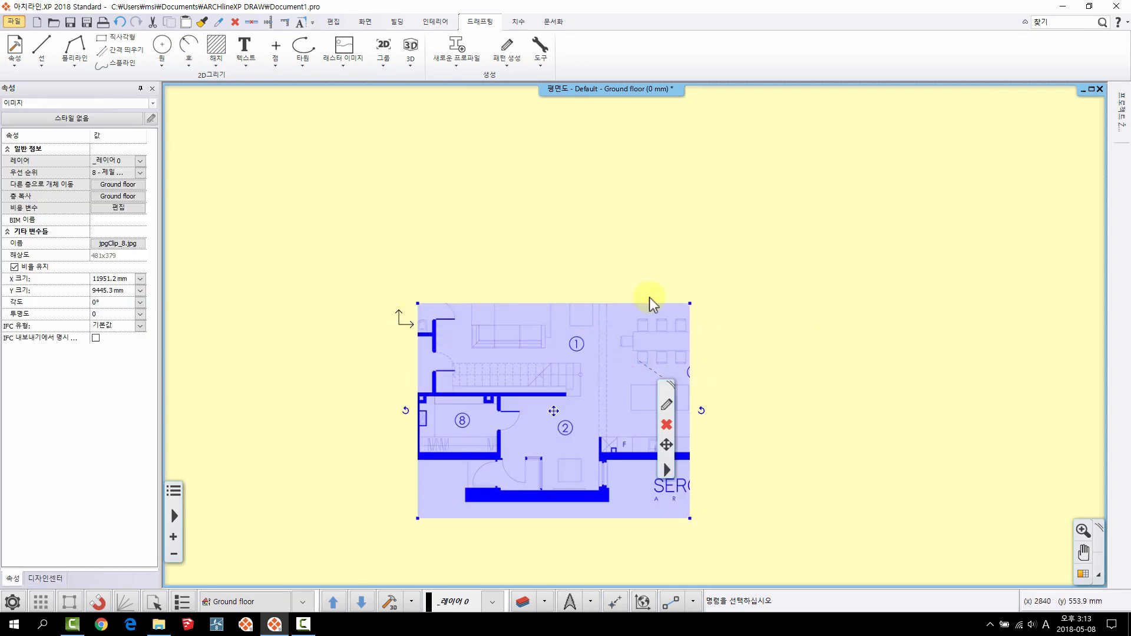
{"action": "key", "text": "Escape"}
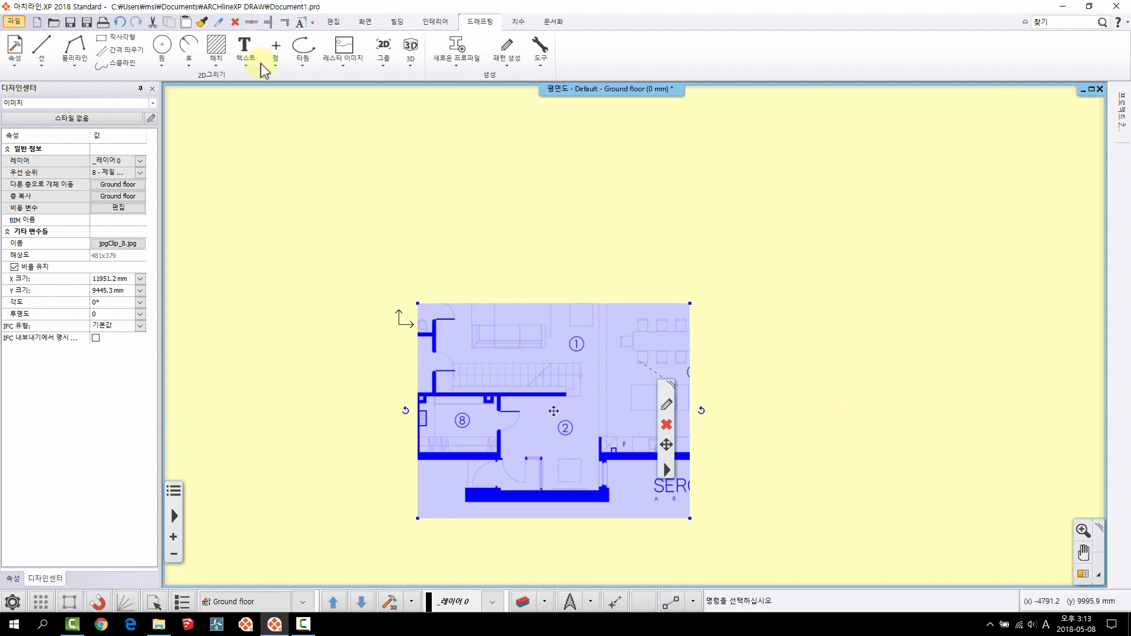
{"action": "left_click", "coordinate": [119, 24]}
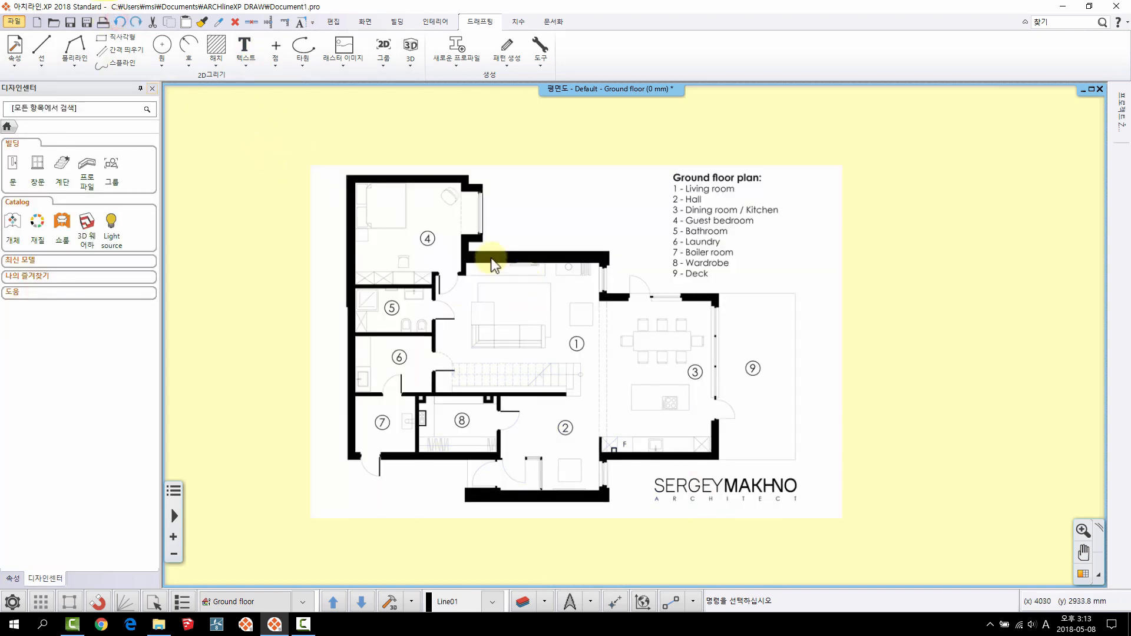
- Clip the floor plan image with Image IN, using a closed four-sided outline over most of the living room and dining room
{"action": "left_click", "coordinate": [565, 253]}
{"action": "right_click", "coordinate": [565, 253]}
{"action": "mouse_move", "coordinate": [649, 439]}
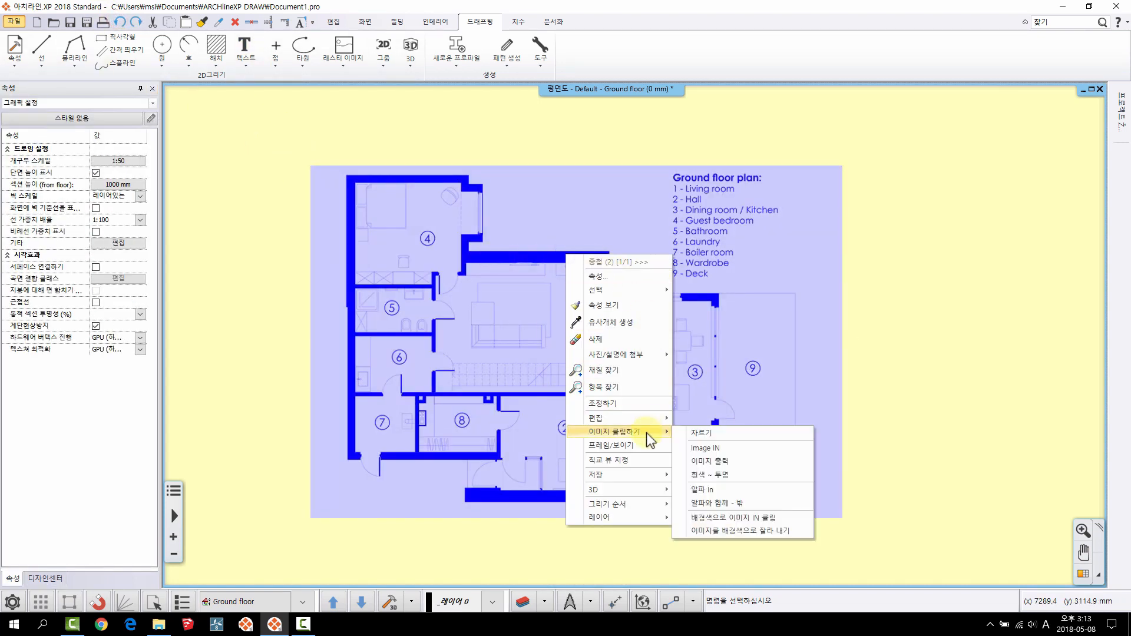
{"action": "left_click", "coordinate": [741, 450]}
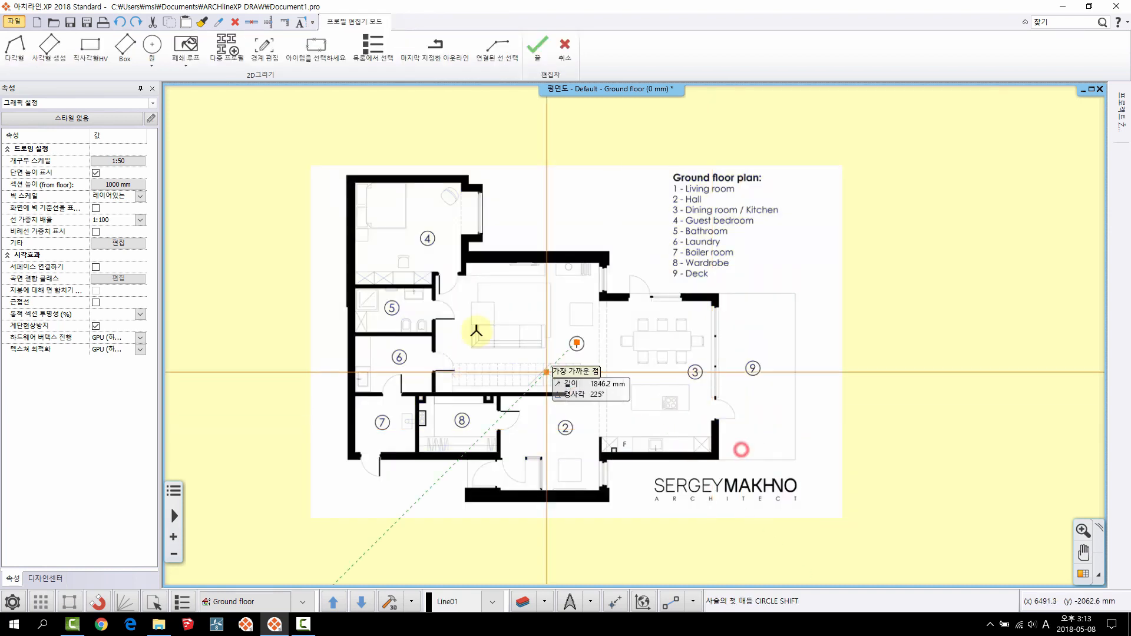
{"action": "left_click", "coordinate": [478, 242]}
{"action": "left_click", "coordinate": [477, 434]}
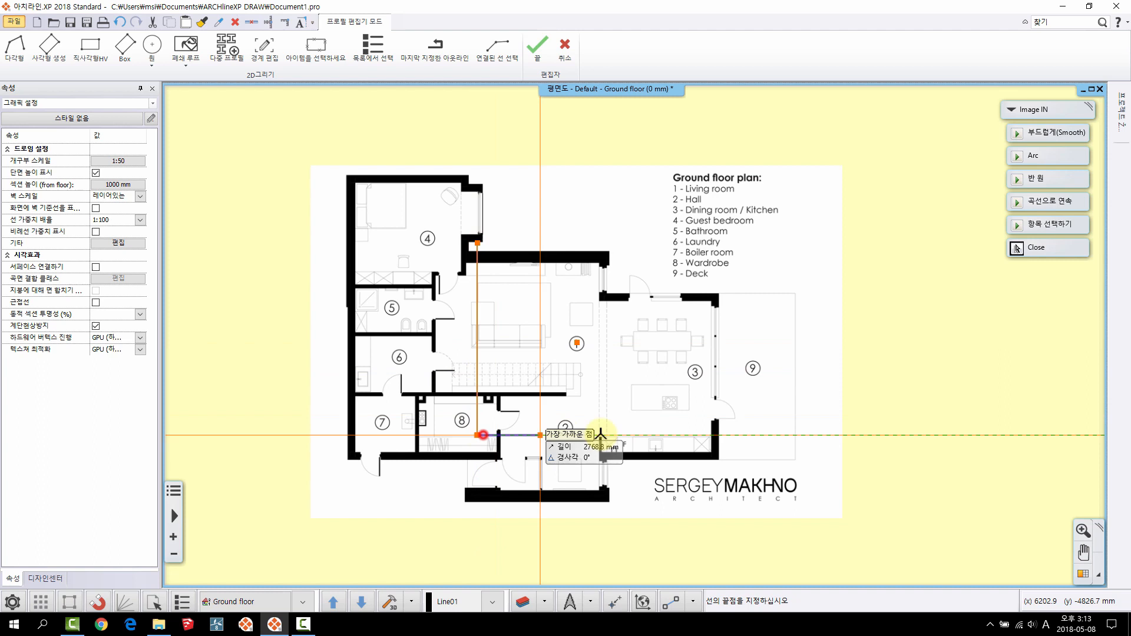
{"action": "left_click", "coordinate": [711, 434]}
{"action": "left_click", "coordinate": [716, 231]}
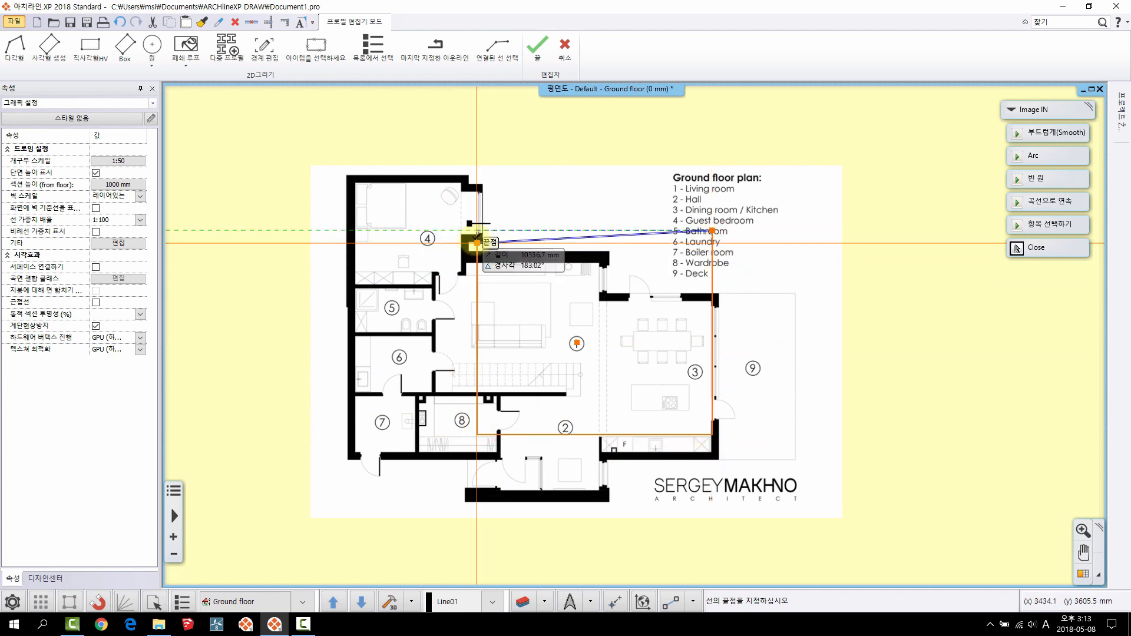
{"action": "left_click", "coordinate": [478, 242]}
{"action": "right_click", "coordinate": [603, 345]}
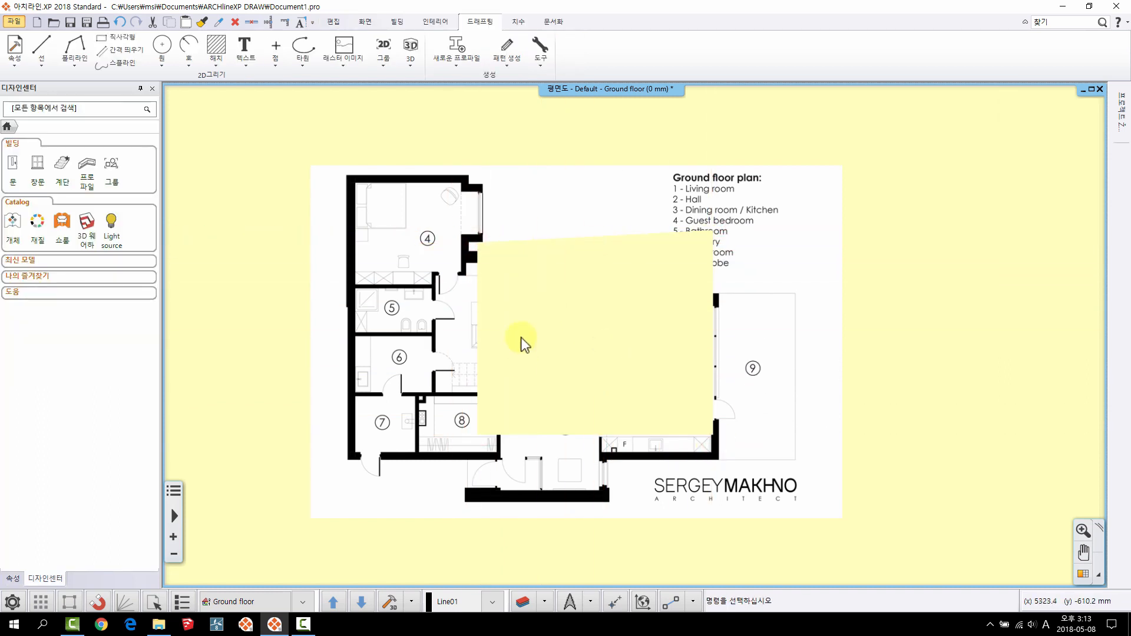
{"action": "left_click", "coordinate": [483, 216]}
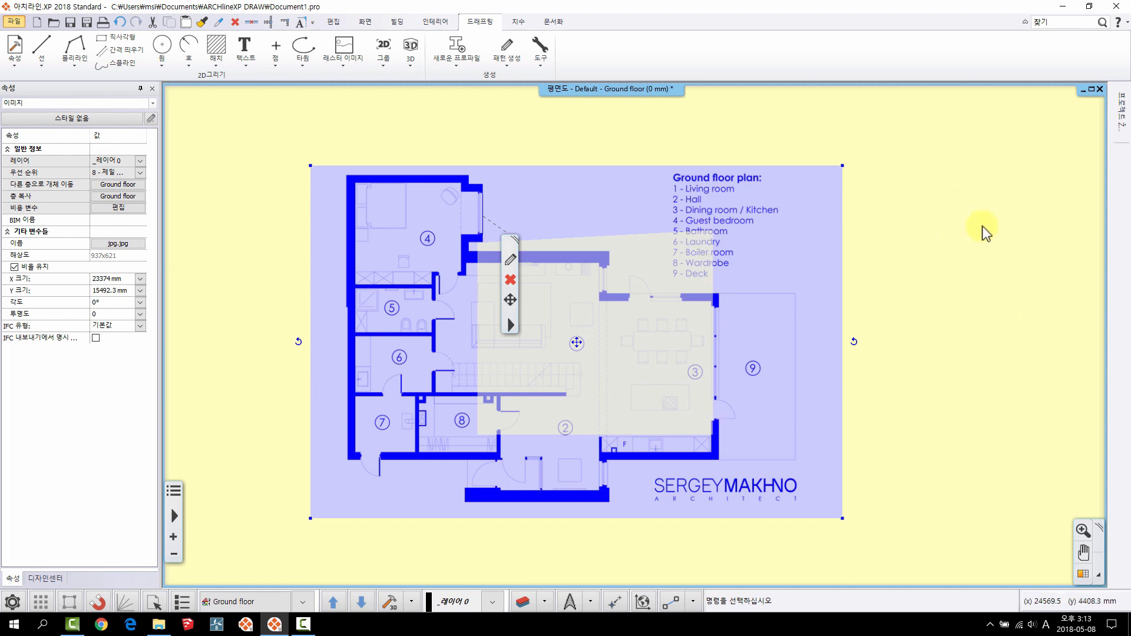
{"action": "left_click", "coordinate": [1011, 266]}
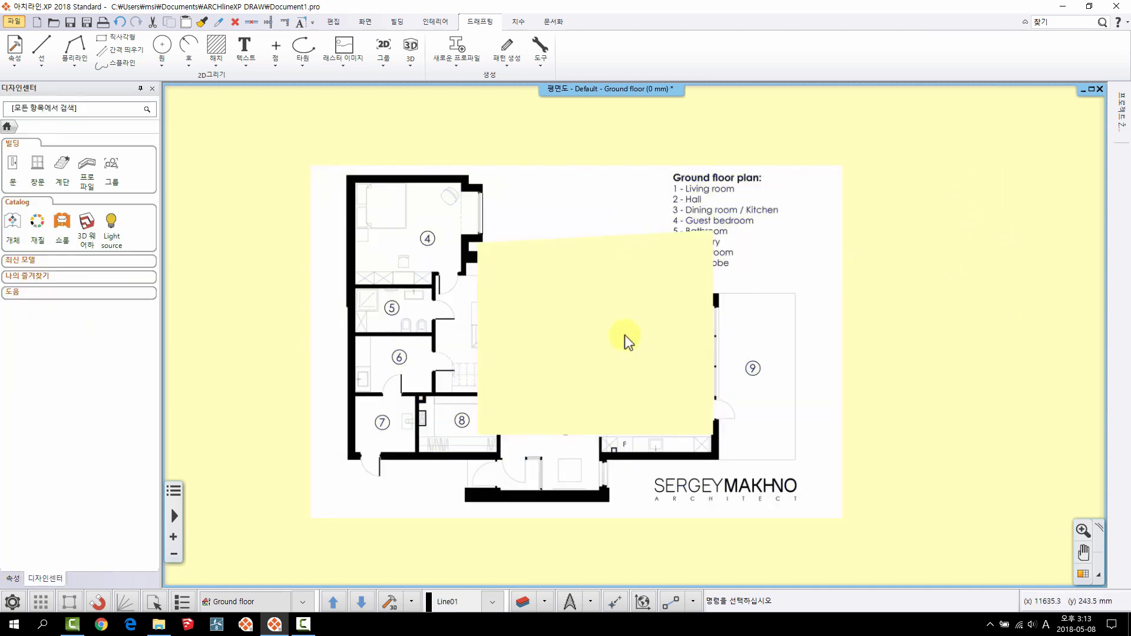
- Restore the clipped floor plan image to its original full extent by reloading it (다시 내리기)
{"action": "left_click", "coordinate": [568, 226]}
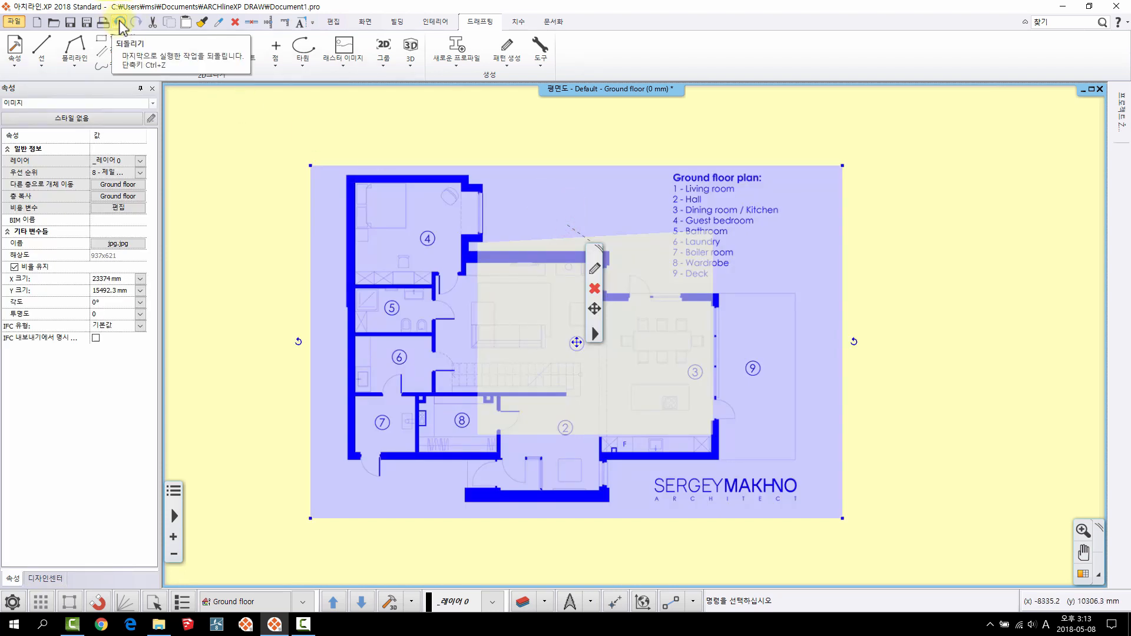
{"action": "right_click", "coordinate": [582, 217]}
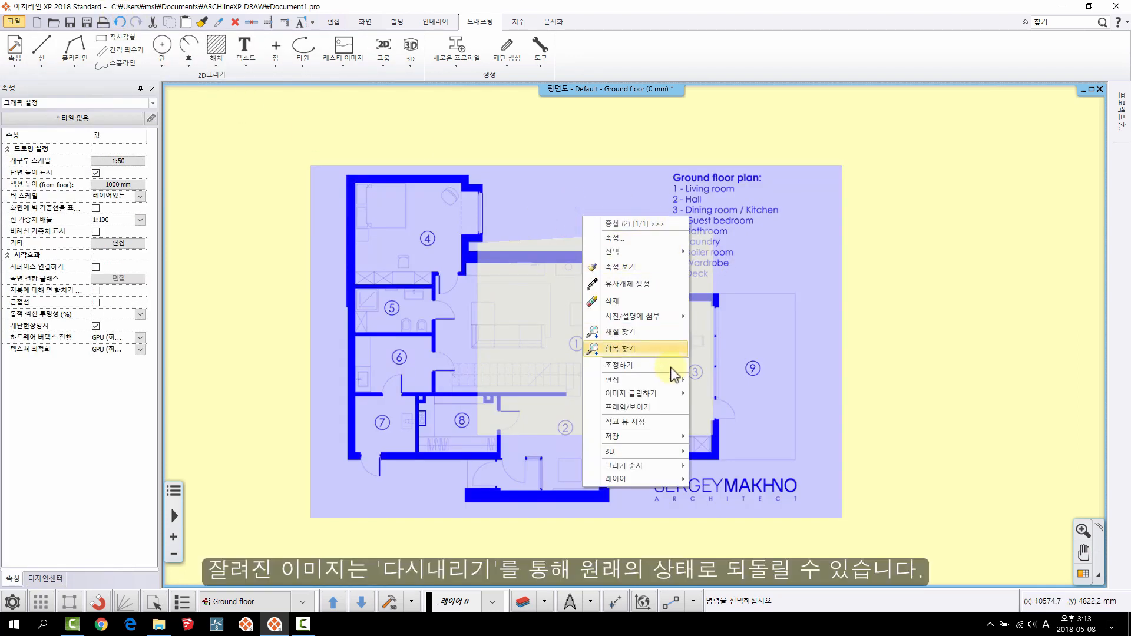
{"action": "mouse_move", "coordinate": [669, 380]}
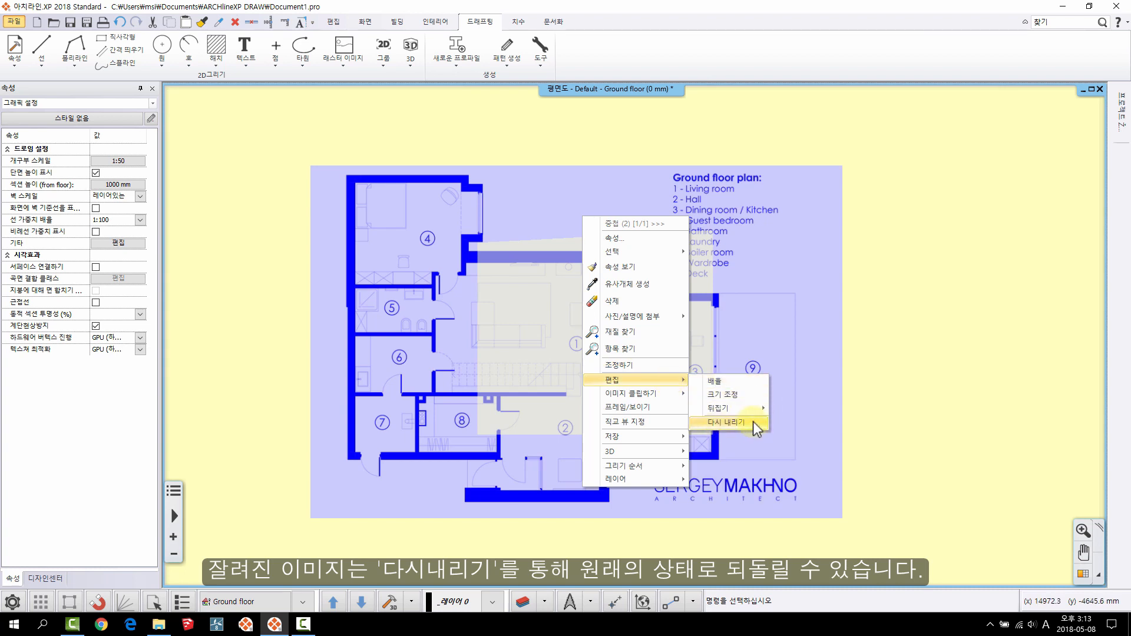
{"action": "left_click", "coordinate": [753, 423]}
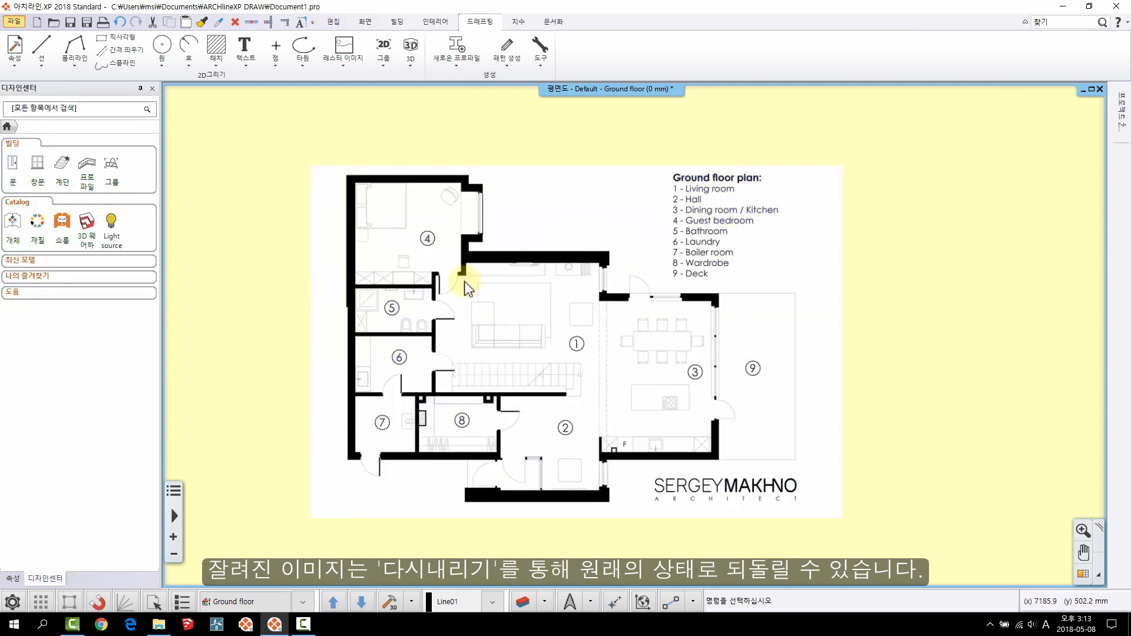
- Clip the floor plan image with 이미지 출력 (image out), using a closed four-sided outline around the living room and part of the dining room
{"action": "left_click", "coordinate": [496, 245]}
{"action": "right_click", "coordinate": [533, 236]}
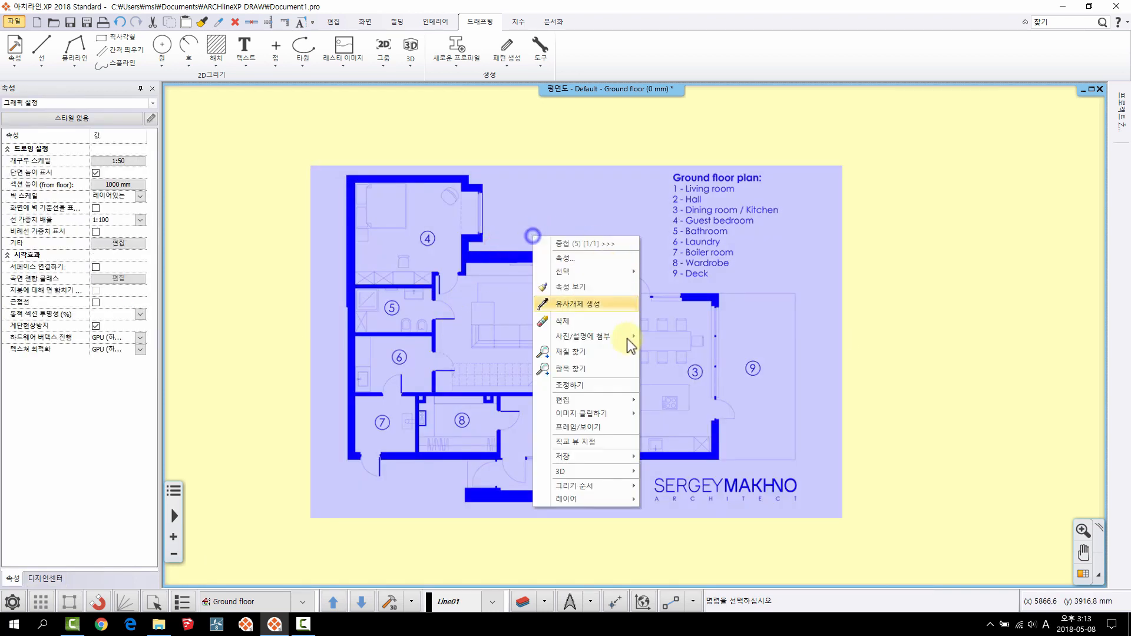
{"action": "mouse_move", "coordinate": [631, 415]}
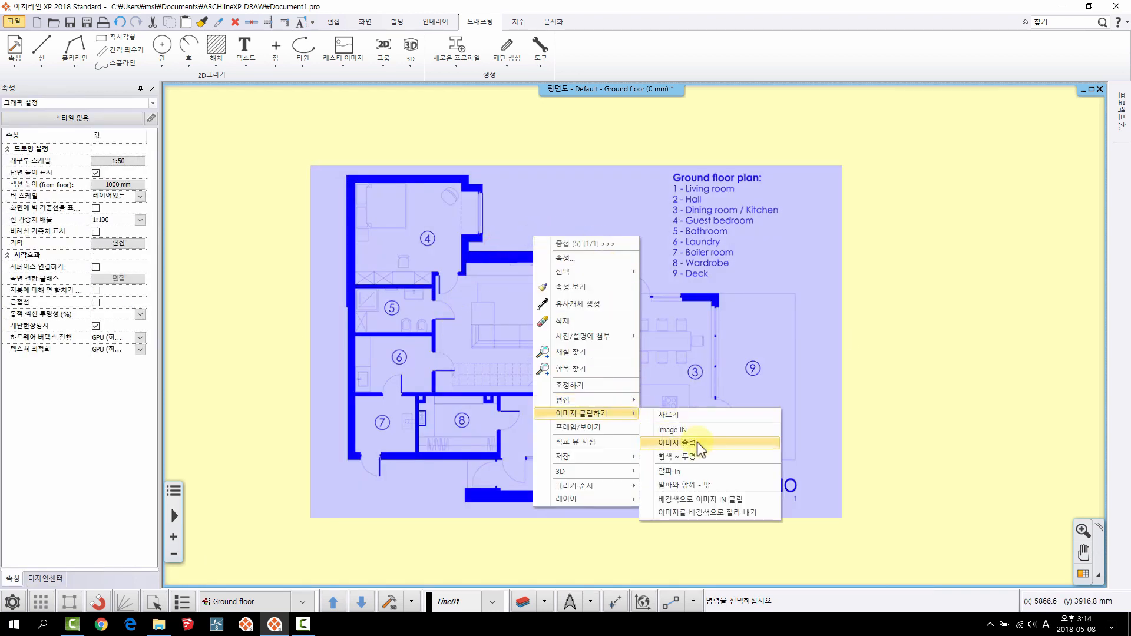
{"action": "left_click", "coordinate": [677, 442]}
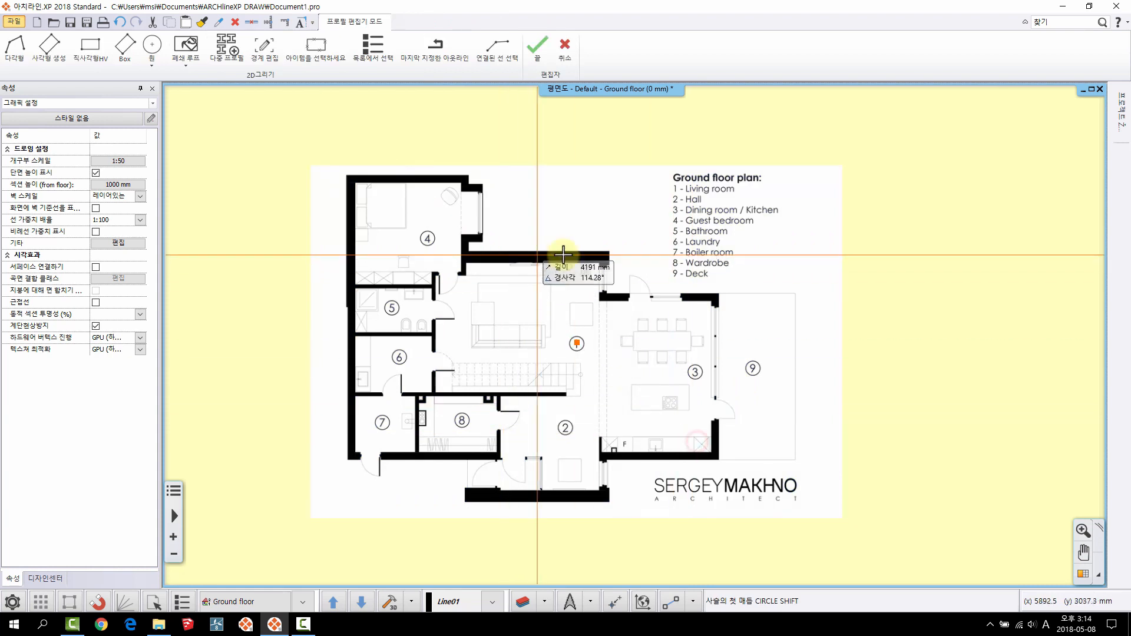
{"action": "left_click", "coordinate": [431, 236]}
{"action": "left_click", "coordinate": [431, 436]}
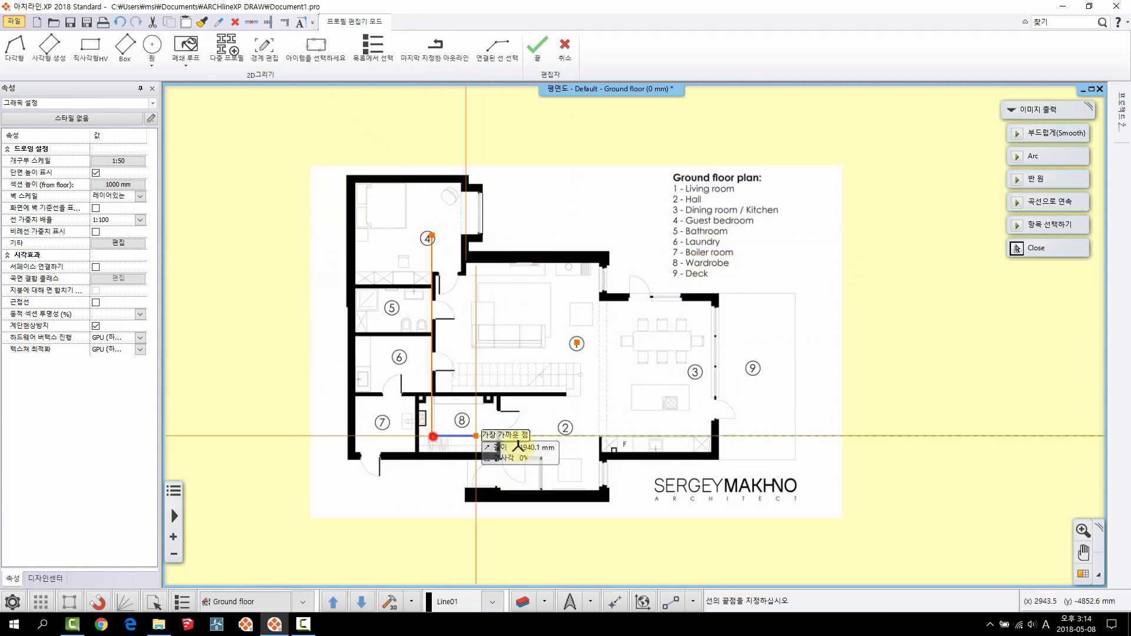
{"action": "left_click", "coordinate": [658, 436]}
{"action": "left_click", "coordinate": [658, 230]}
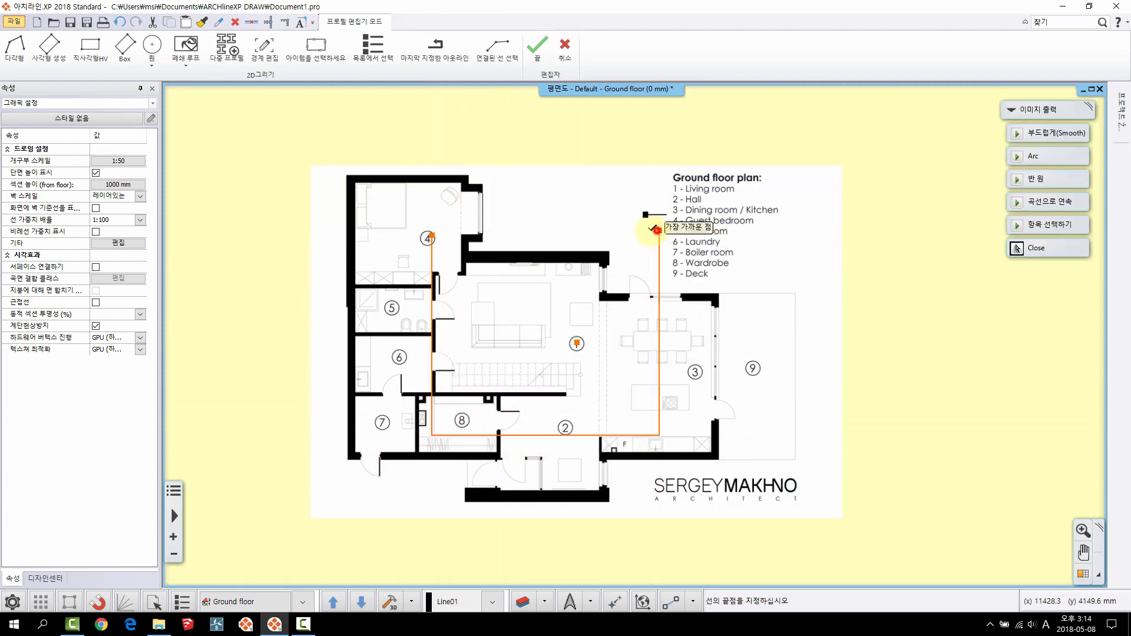
{"action": "left_click", "coordinate": [431, 235]}
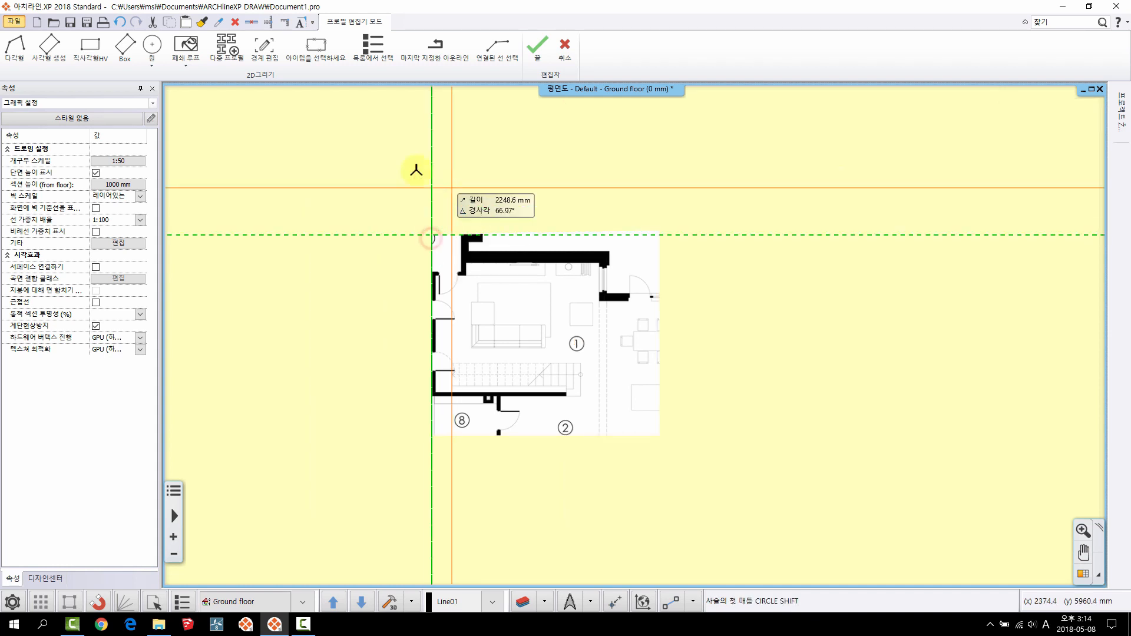
{"action": "right_click", "coordinate": [707, 263]}
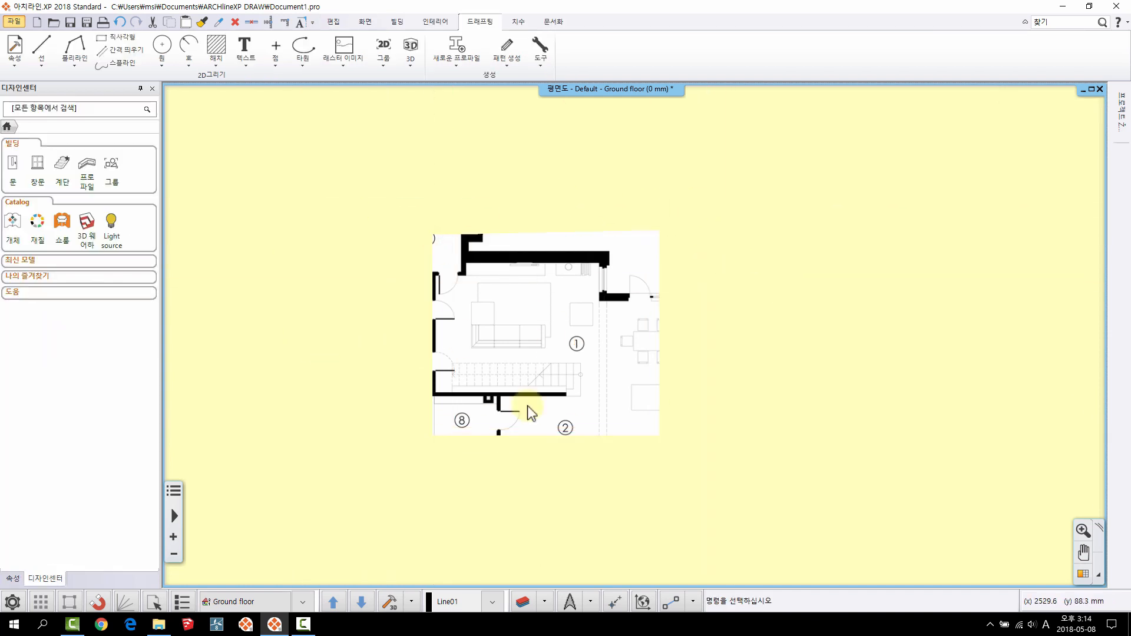
- Reload the clipped image to bring back the whole floor plan
{"action": "left_click", "coordinate": [589, 316]}
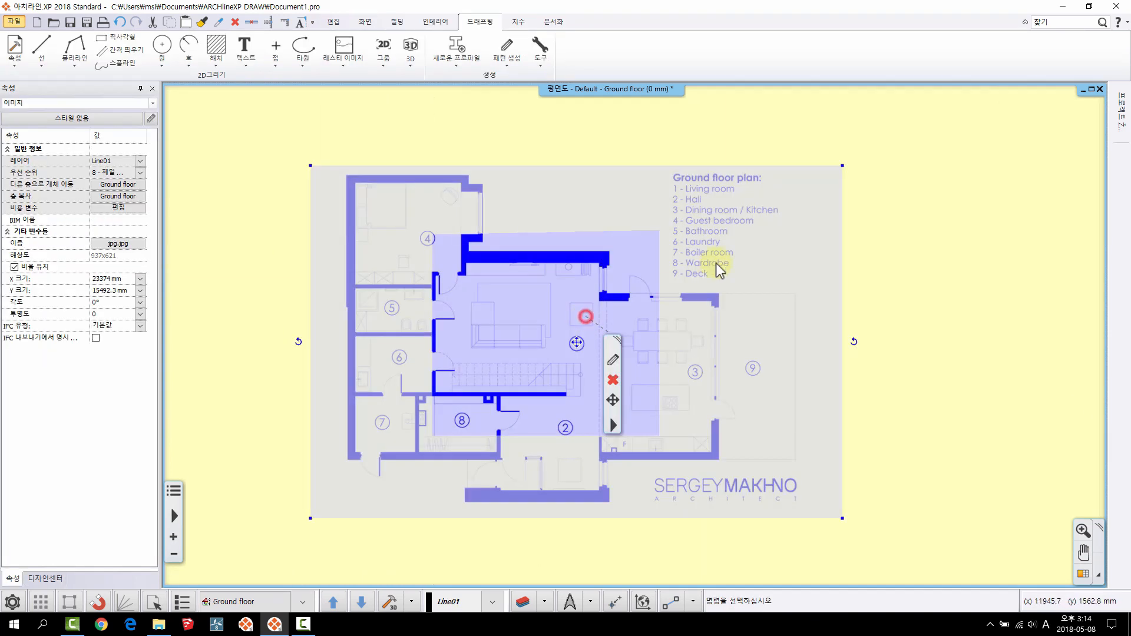
{"action": "left_click", "coordinate": [599, 272]}
{"action": "right_click", "coordinate": [601, 274]}
{"action": "mouse_move", "coordinate": [654, 435]}
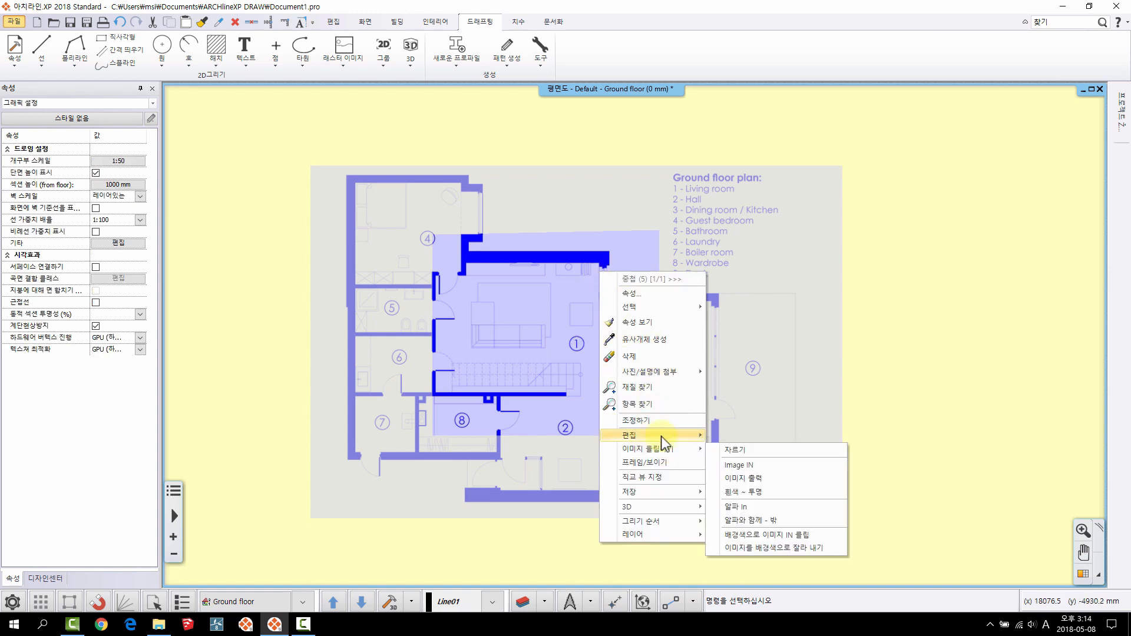
{"action": "left_click", "coordinate": [751, 476]}
- Make the white areas of the floor plan image transparent with the 흰색 - 투명 clipping option, and check the image by selecting it
{"action": "right_click", "coordinate": [545, 274]}
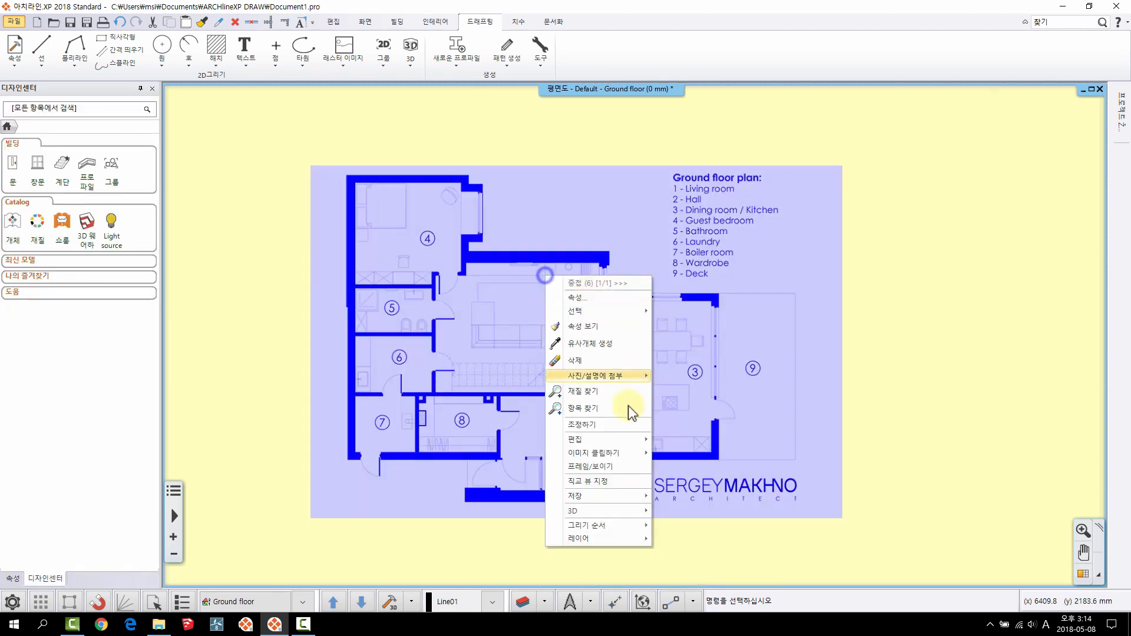
{"action": "mouse_move", "coordinate": [626, 454]}
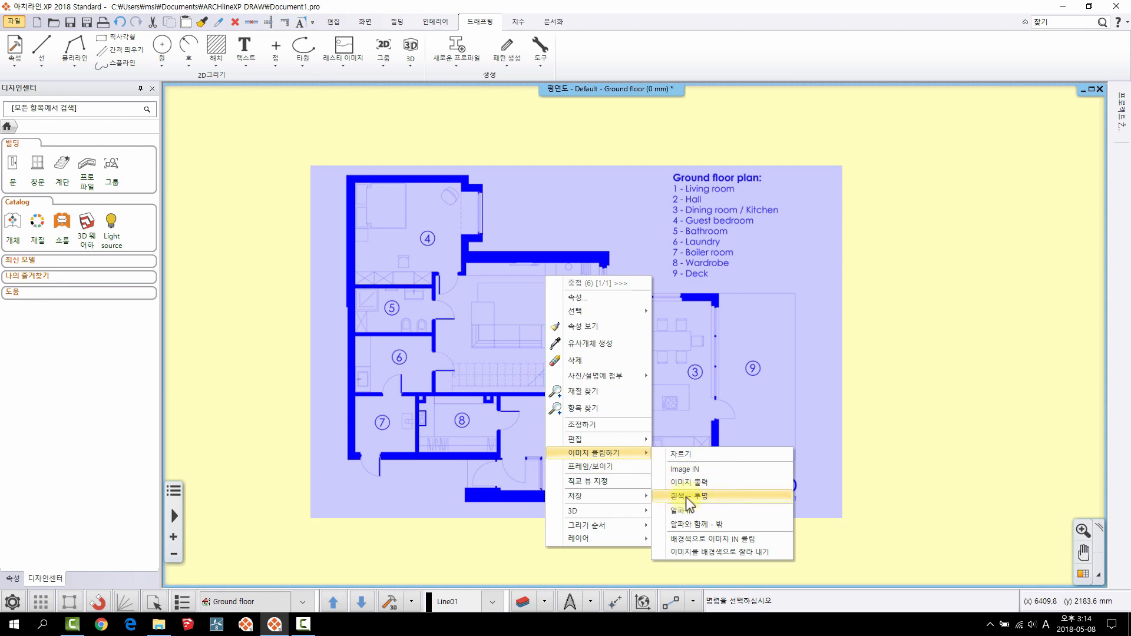
{"action": "left_click", "coordinate": [687, 496]}
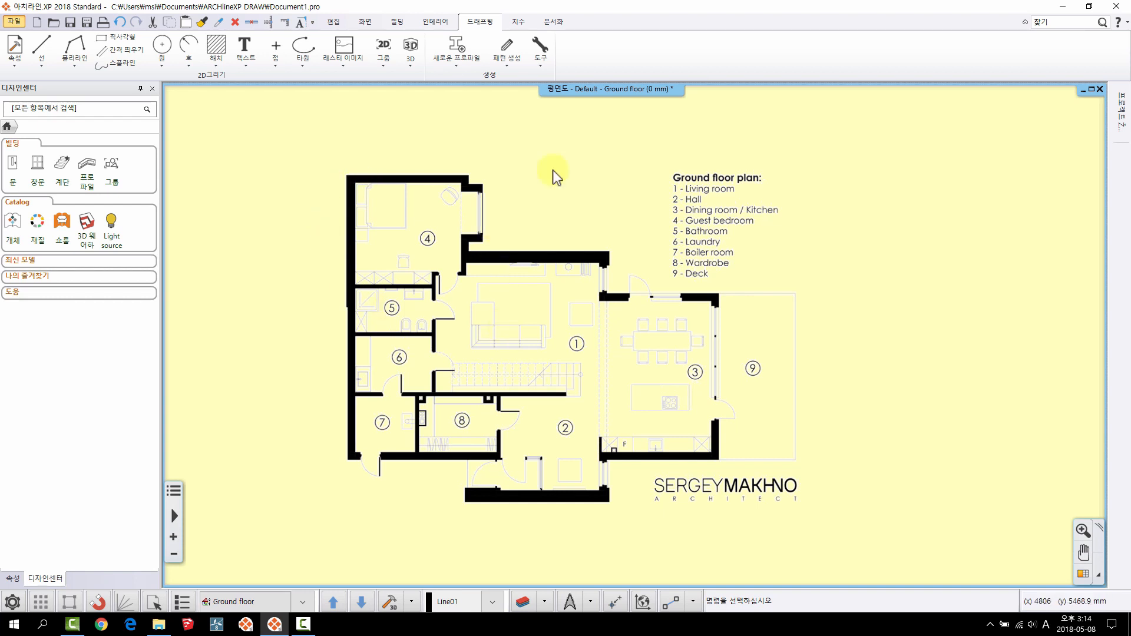
{"action": "left_click", "coordinate": [598, 218]}
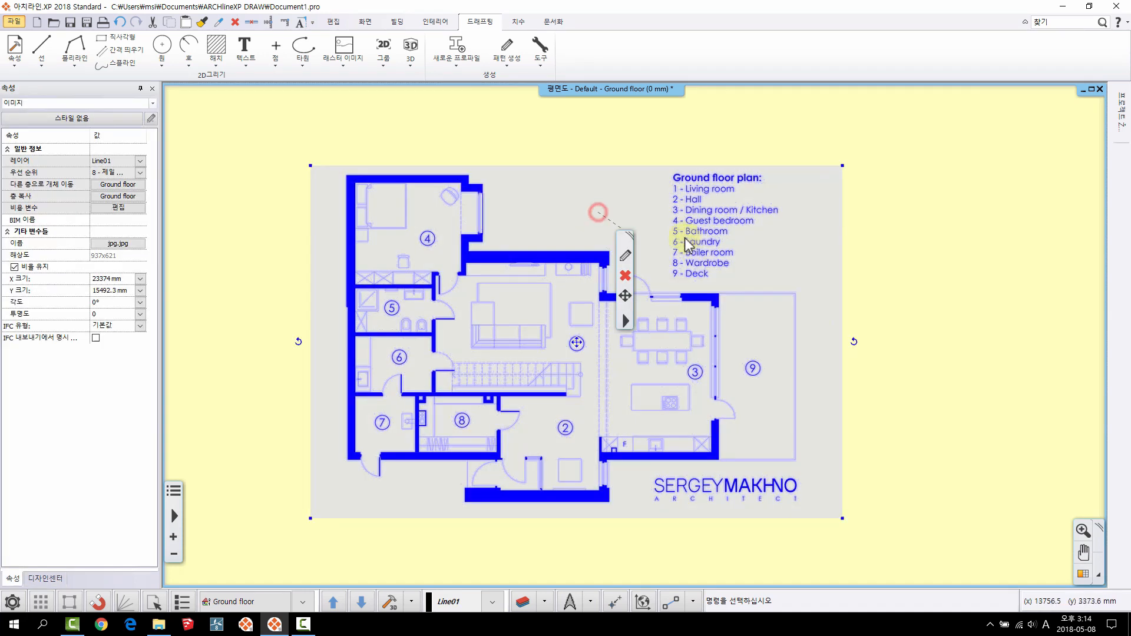
{"action": "left_click", "coordinate": [992, 494]}
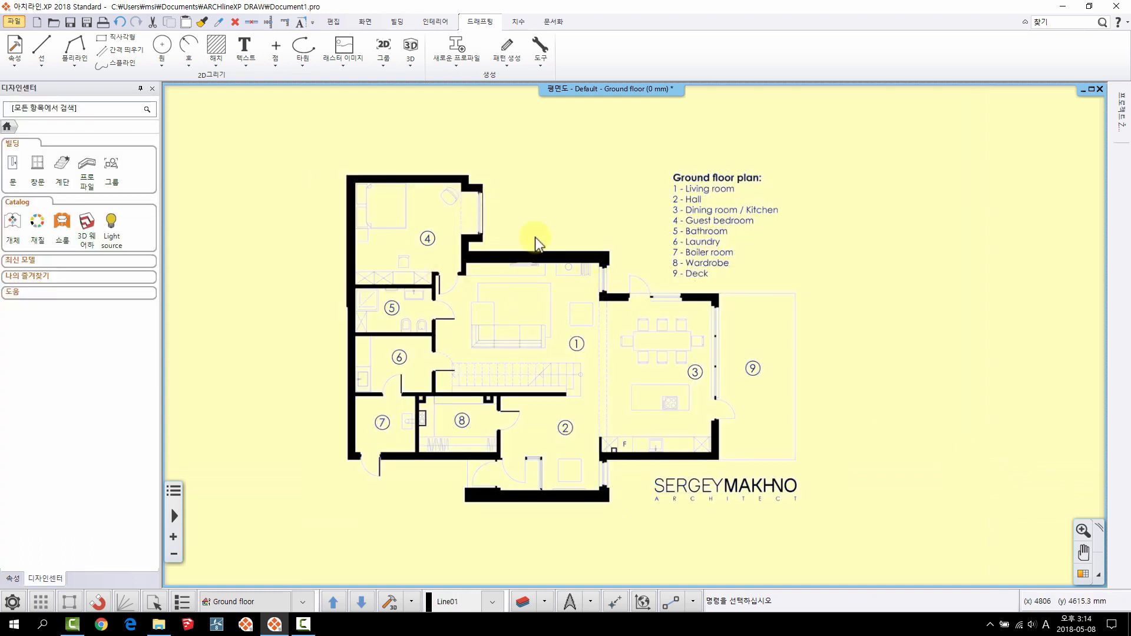
- Reload the floor plan image to remove the white transparency, and leave it unselected
{"action": "left_click", "coordinate": [517, 263]}
{"action": "right_click", "coordinate": [577, 253]}
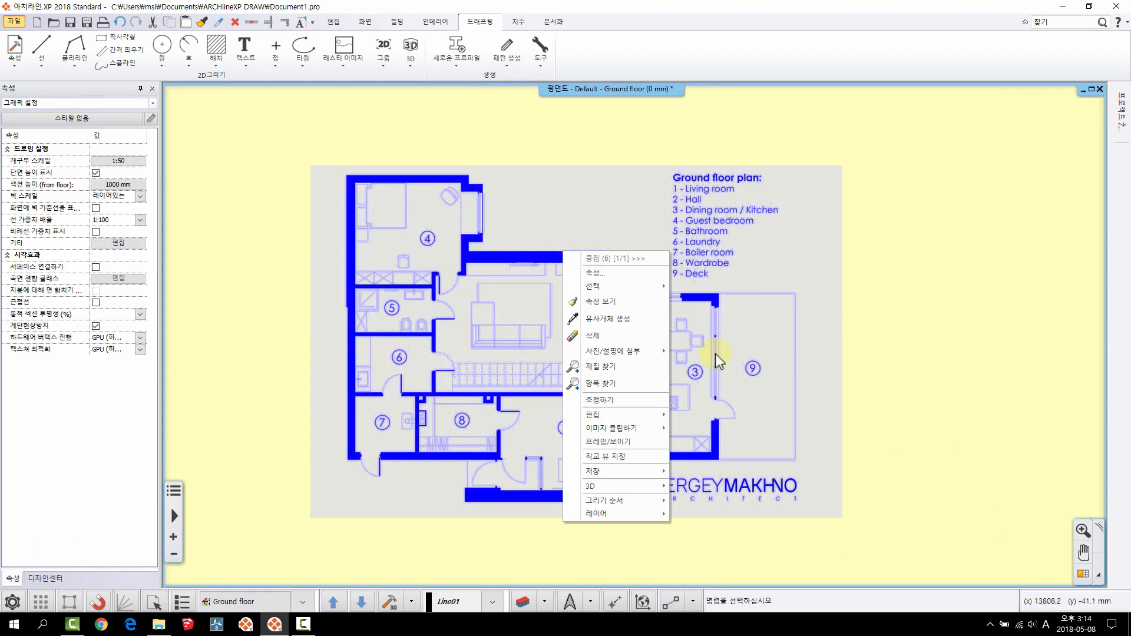
{"action": "mouse_move", "coordinate": [644, 418]}
{"action": "left_click", "coordinate": [711, 458]}
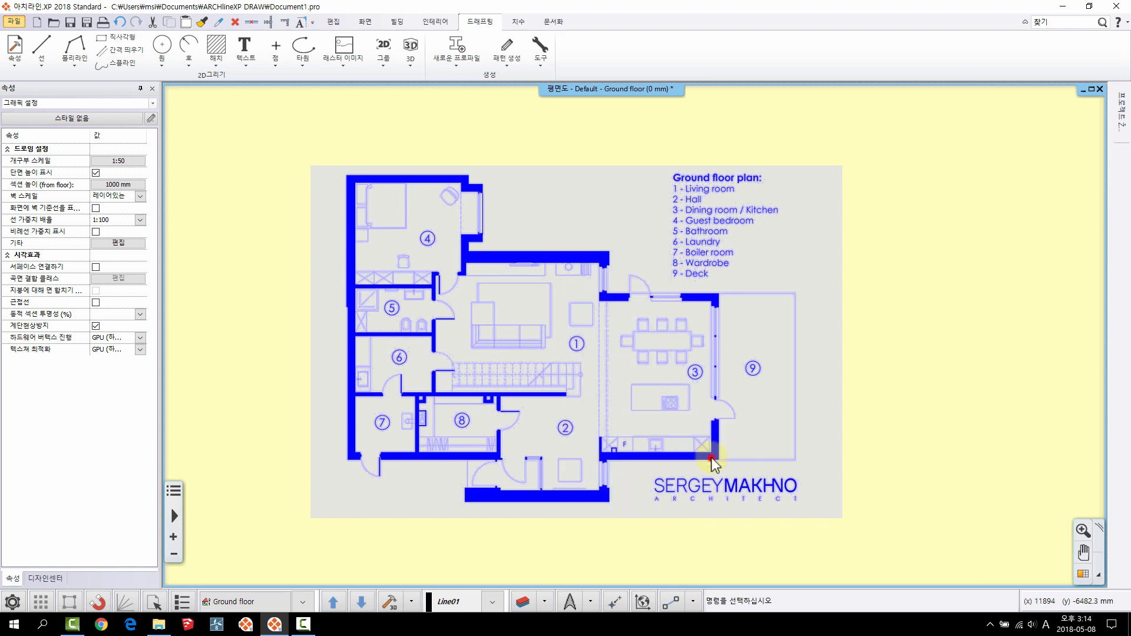
{"action": "left_click", "coordinate": [691, 300]}
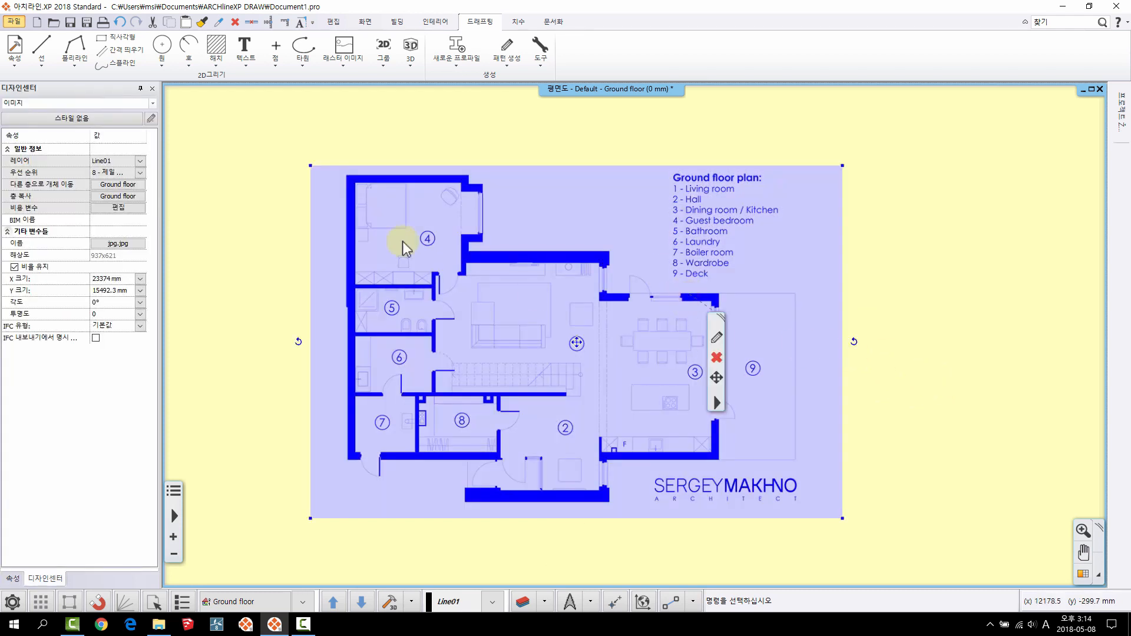
{"action": "key", "text": "Escape"}
- Change the floor plan image's layer to 래스터 이미지 (raster image)
{"action": "left_click", "coordinate": [516, 288]}
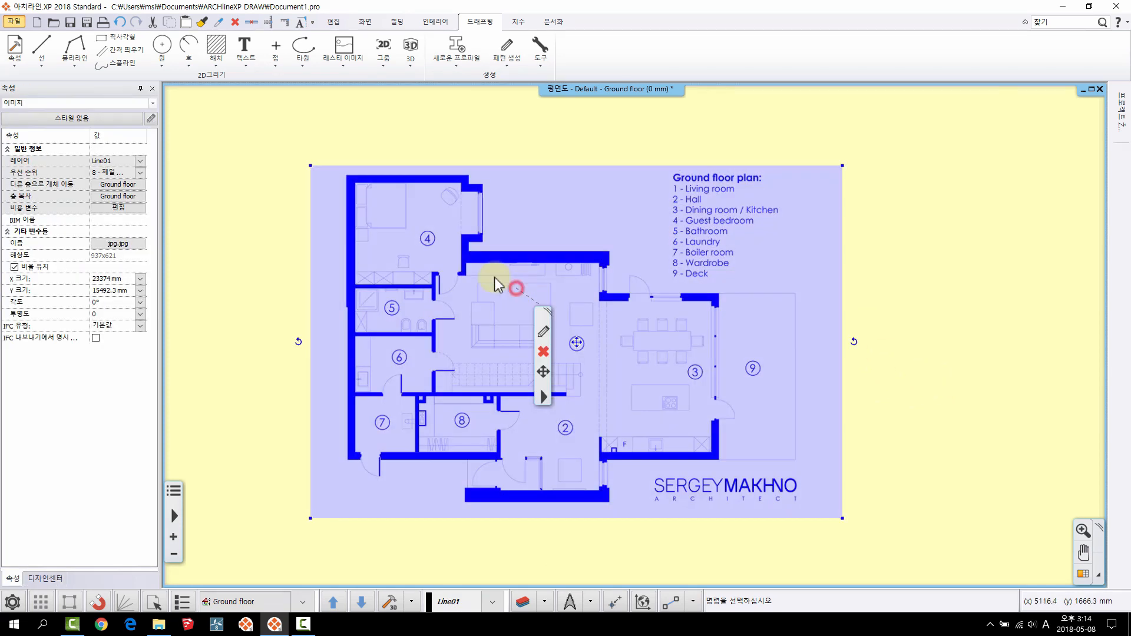
{"action": "left_click", "coordinate": [140, 162]}
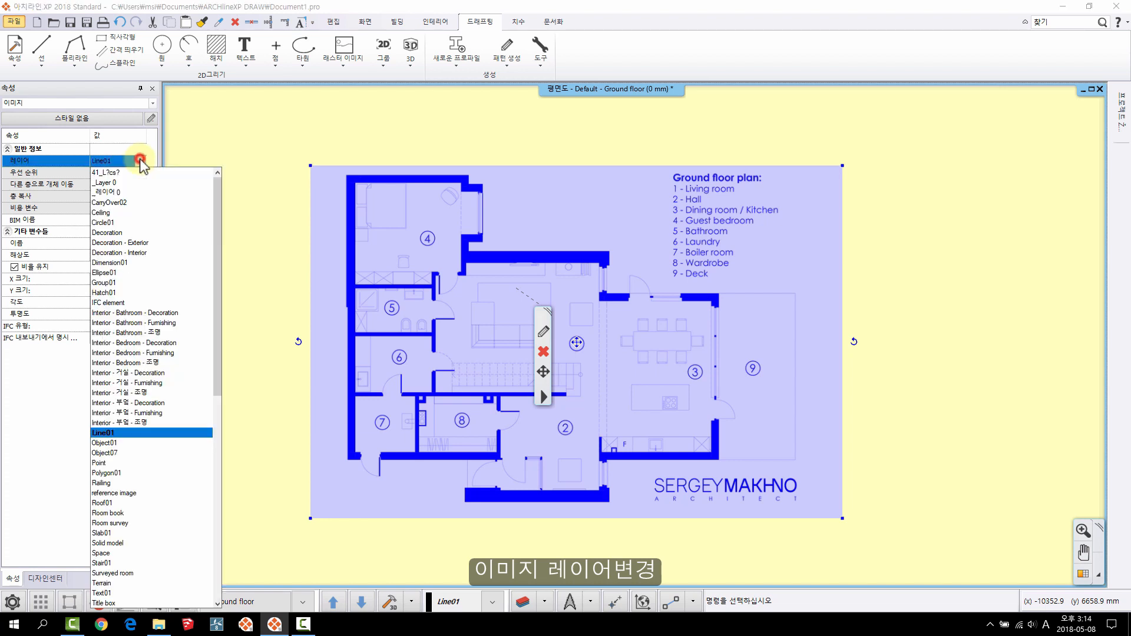
{"action": "scroll", "coordinate": [147, 394], "scroll_direction": "down", "scroll_amount": 14}
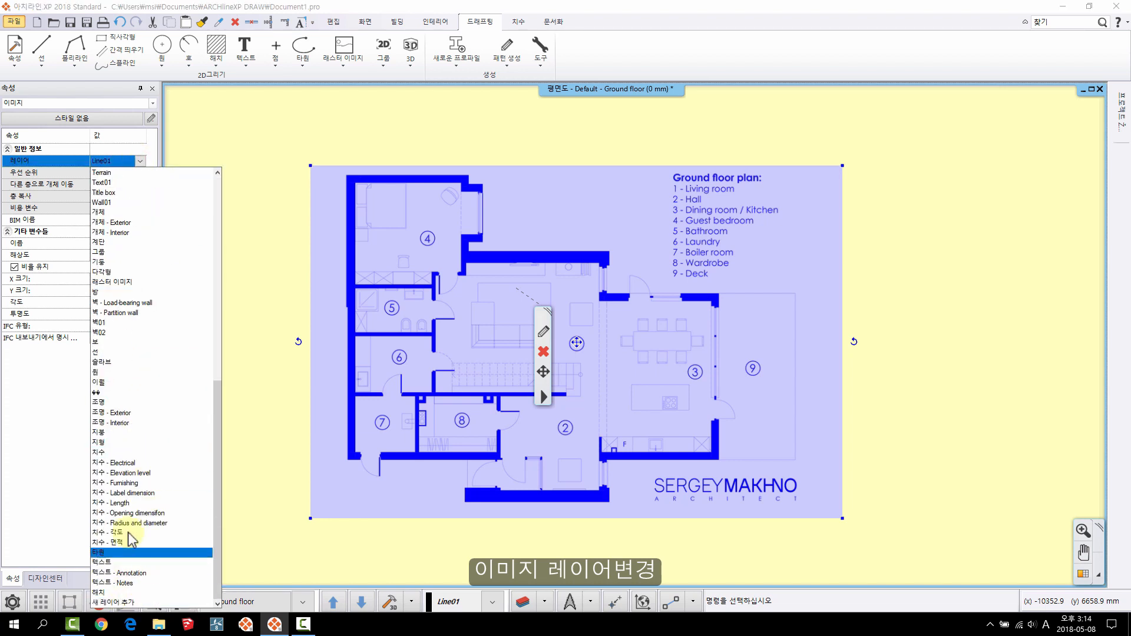
{"action": "left_click", "coordinate": [133, 281]}
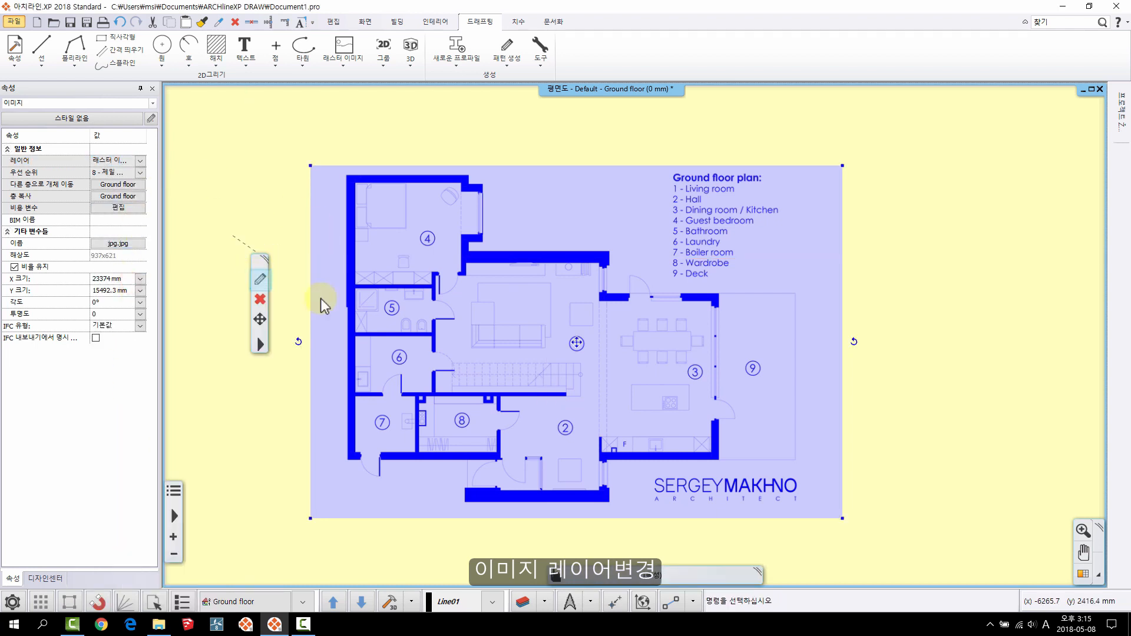
{"action": "key", "text": "Escape"}
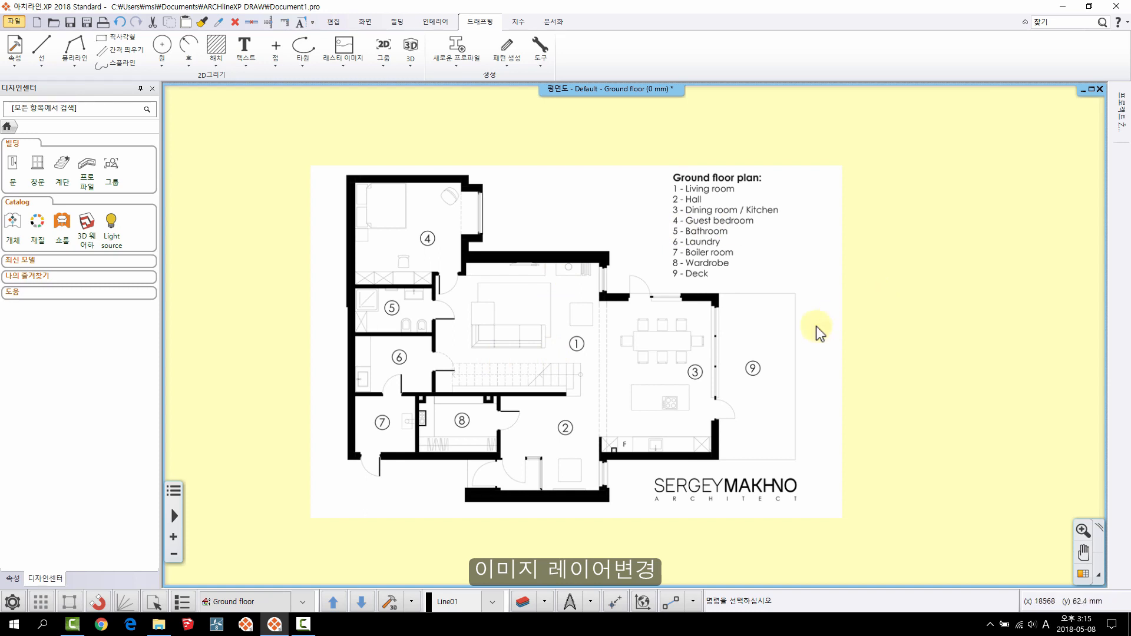
{"action": "middle_click_drag", "start_coordinate": [634, 296], "coordinate": [578, 331]}
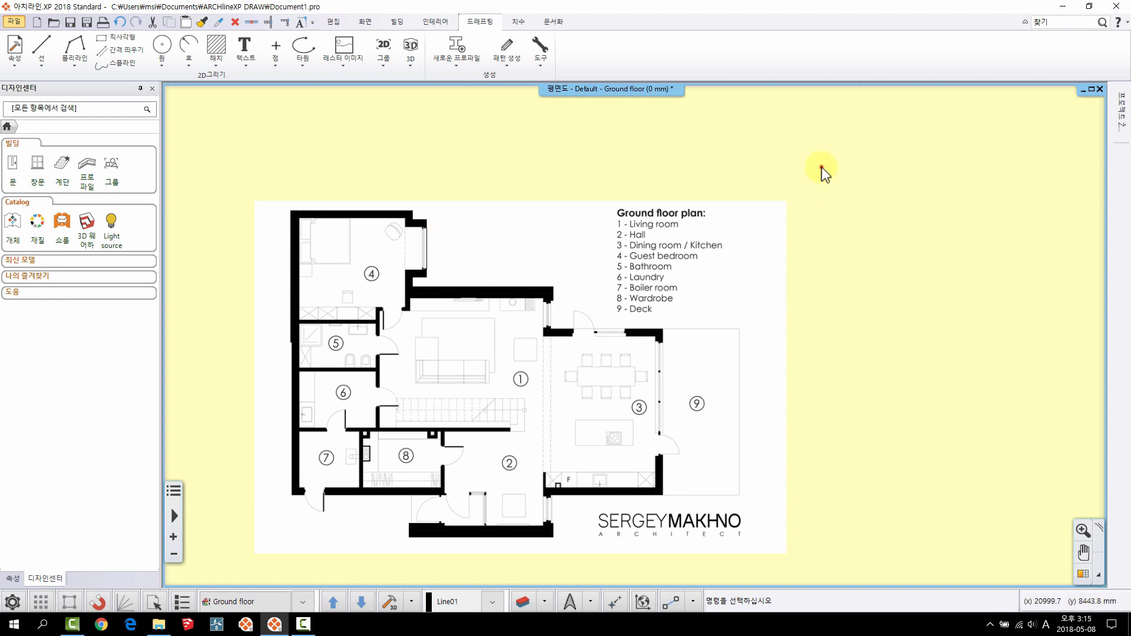
{"action": "left_click", "coordinate": [697, 235]}
{"action": "key", "text": "Escape"}
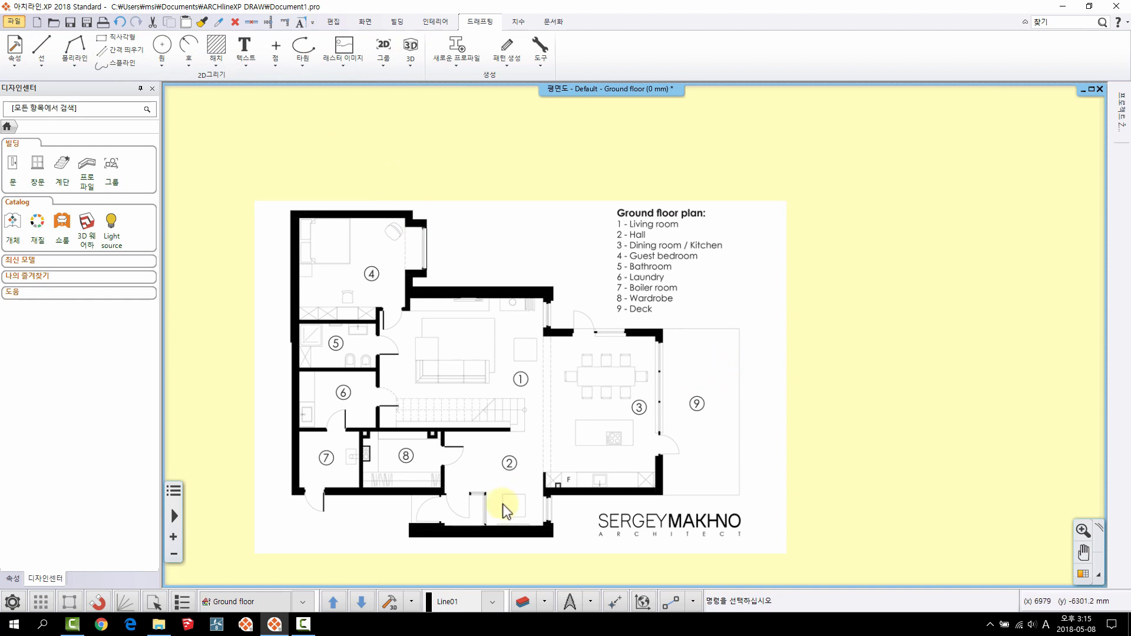
{"action": "left_click", "coordinate": [685, 272]}
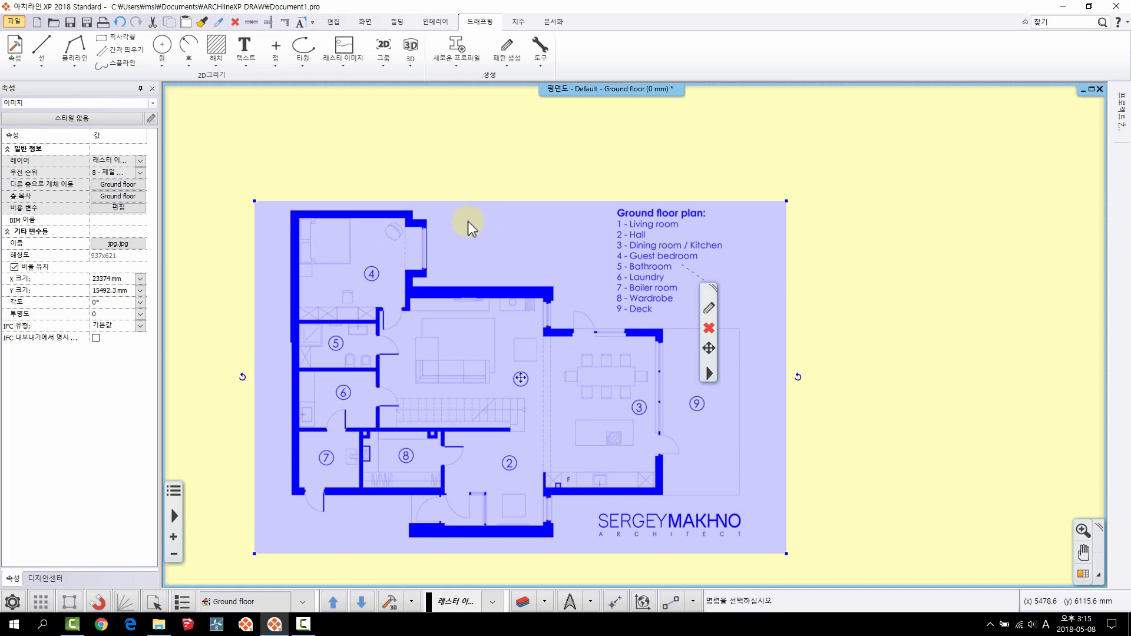
{"action": "key", "text": "Escape"}
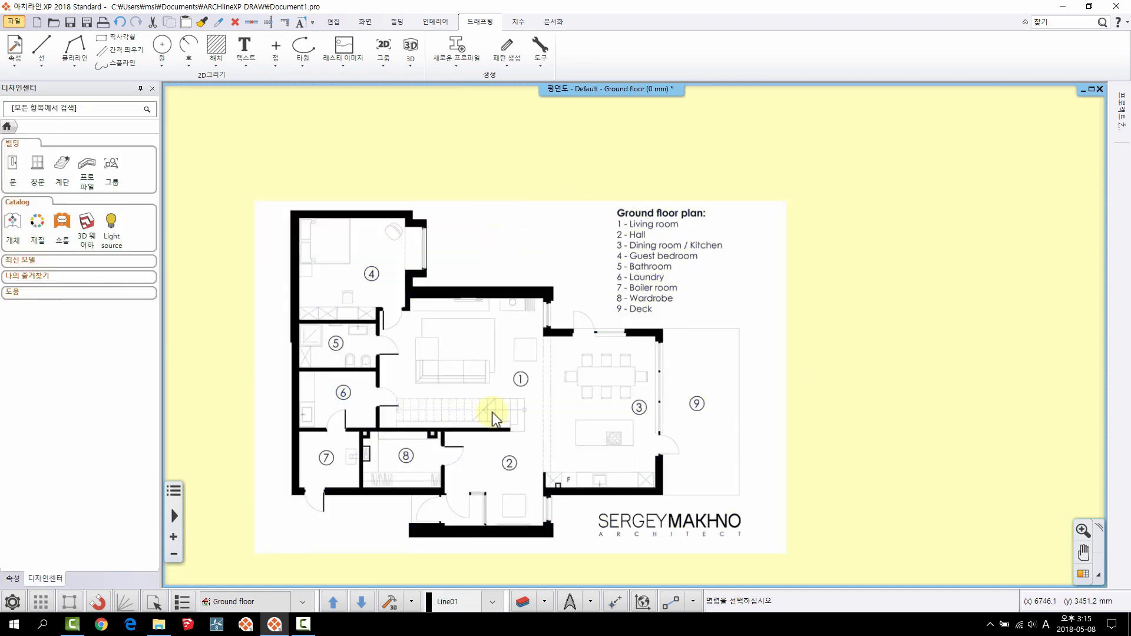
- In the layer manager, list only the used layers and lock the 래스터 이미지 layer
{"action": "left_click", "coordinate": [521, 601]}
{"action": "left_click_drag", "start_coordinate": [633, 156], "coordinate": [783, 123]}
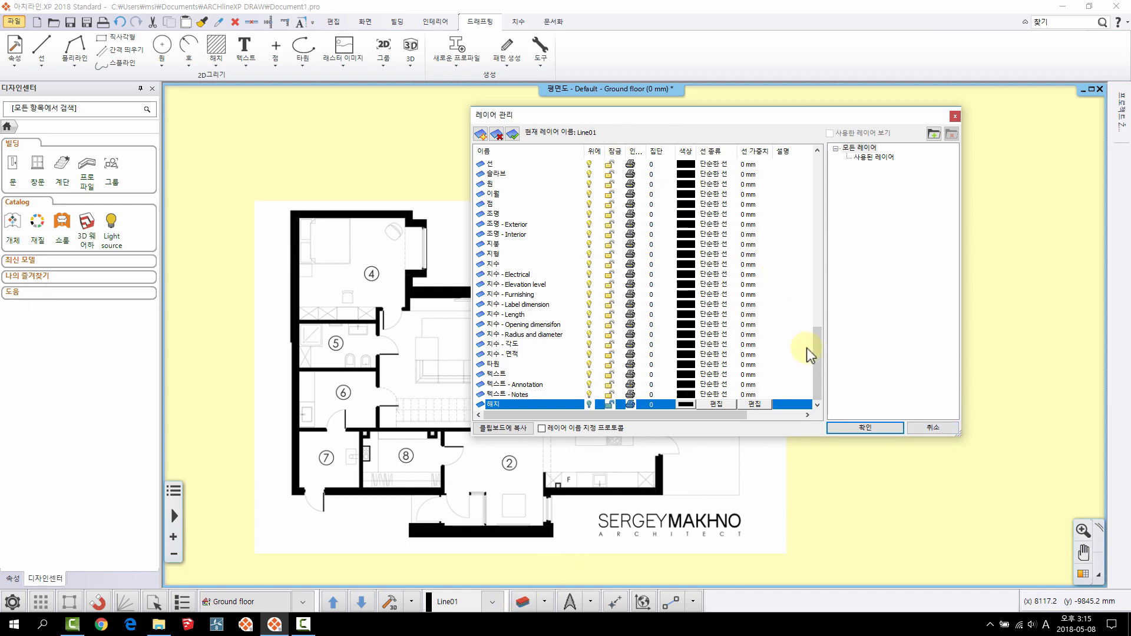
{"action": "left_click_drag", "start_coordinate": [818, 356], "coordinate": [842, 407]}
{"action": "left_click_drag", "start_coordinate": [829, 234], "coordinate": [824, 392]}
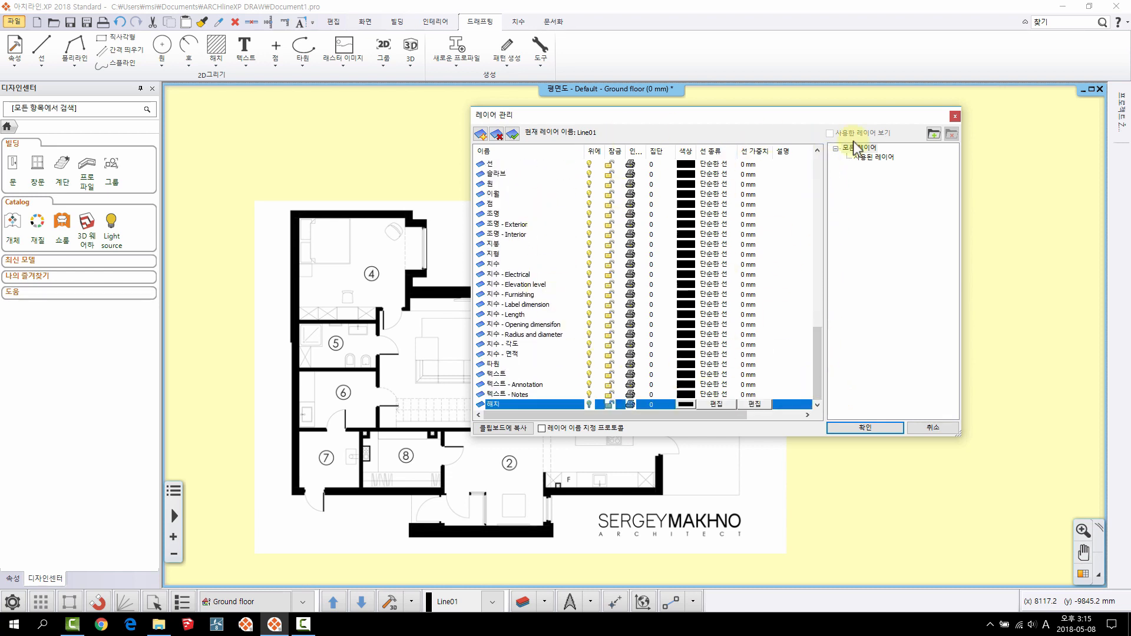
{"action": "left_click", "coordinate": [876, 157]}
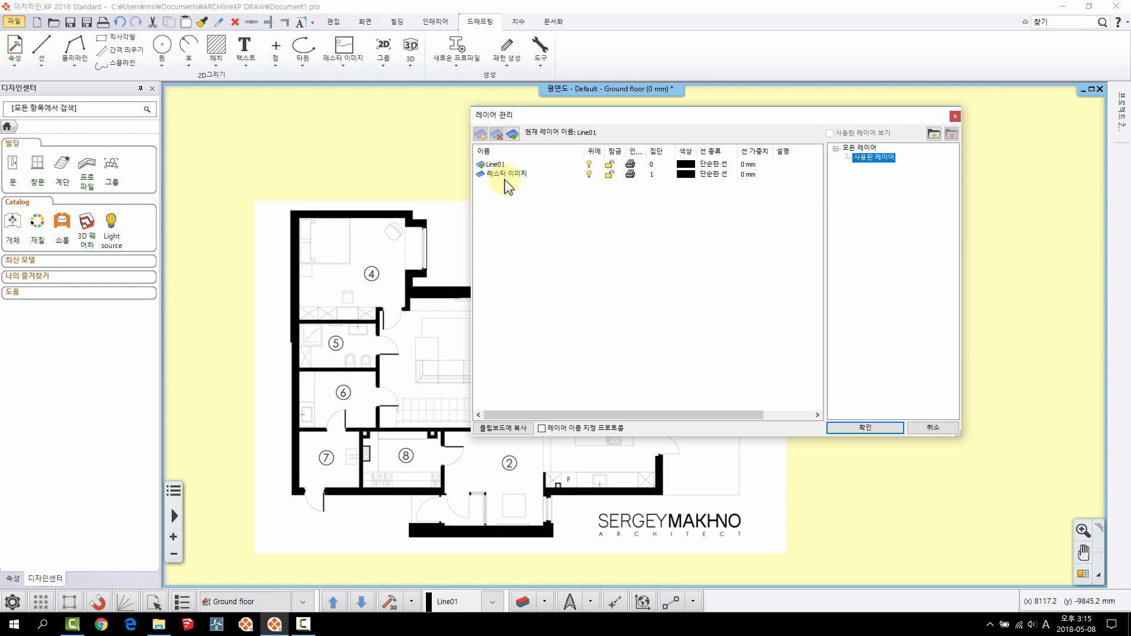
{"action": "left_click", "coordinate": [609, 174]}
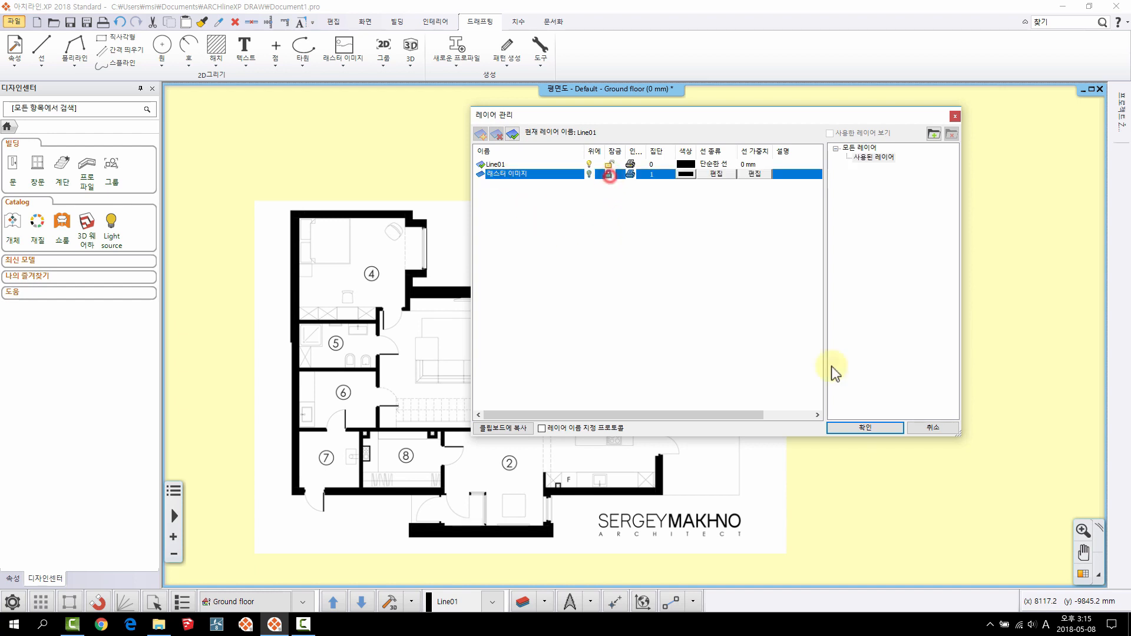
{"action": "left_click", "coordinate": [848, 428]}
- Test the layer lock by trying to select the floor plan image with several selection windows
{"action": "middle_click_drag", "start_coordinate": [712, 385], "coordinate": [735, 311]}
{"action": "left_click", "coordinate": [903, 246]}
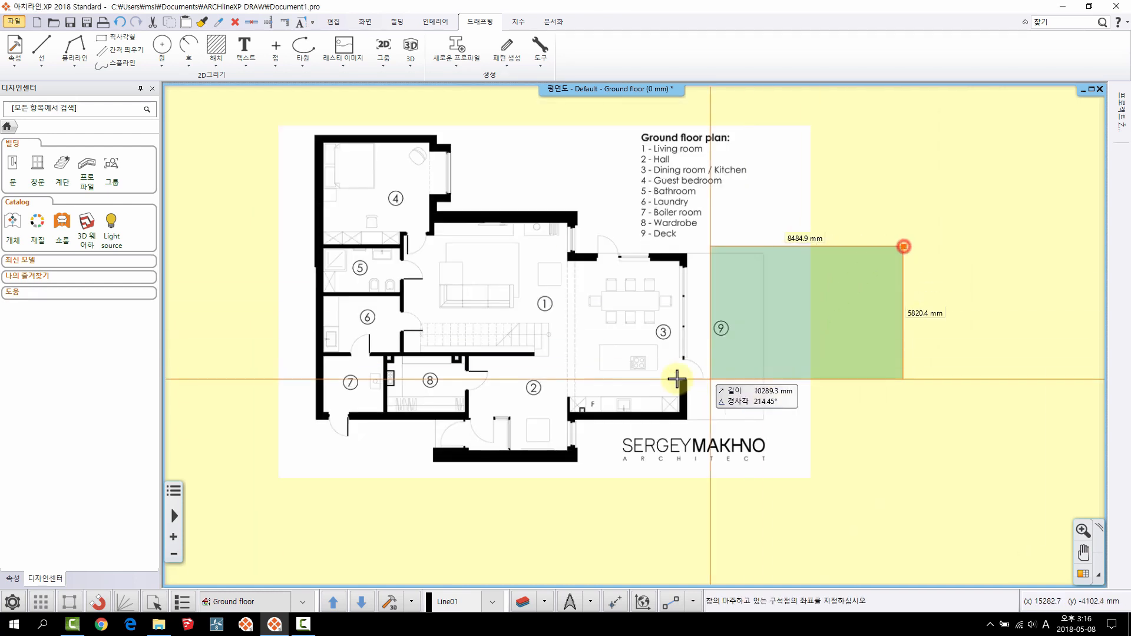
{"action": "left_click", "coordinate": [652, 378]}
{"action": "left_click", "coordinate": [854, 214]}
{"action": "left_click", "coordinate": [641, 347]}
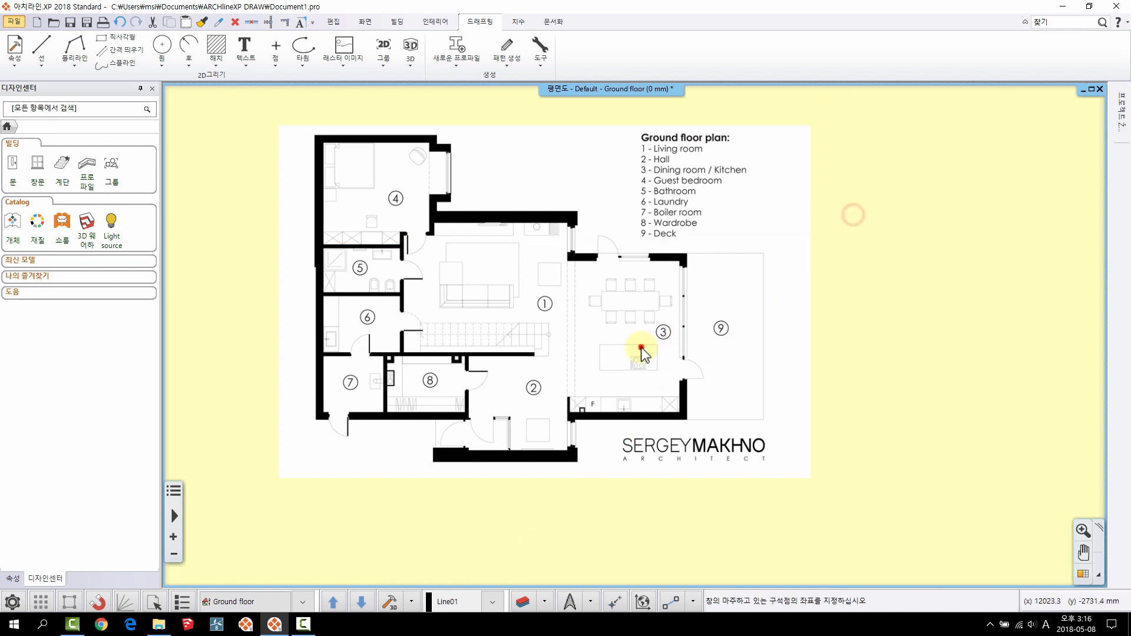
{"action": "left_click", "coordinate": [871, 194]}
{"action": "left_click", "coordinate": [689, 318]}
{"action": "left_click", "coordinate": [858, 172]}
{"action": "left_click", "coordinate": [782, 243]}
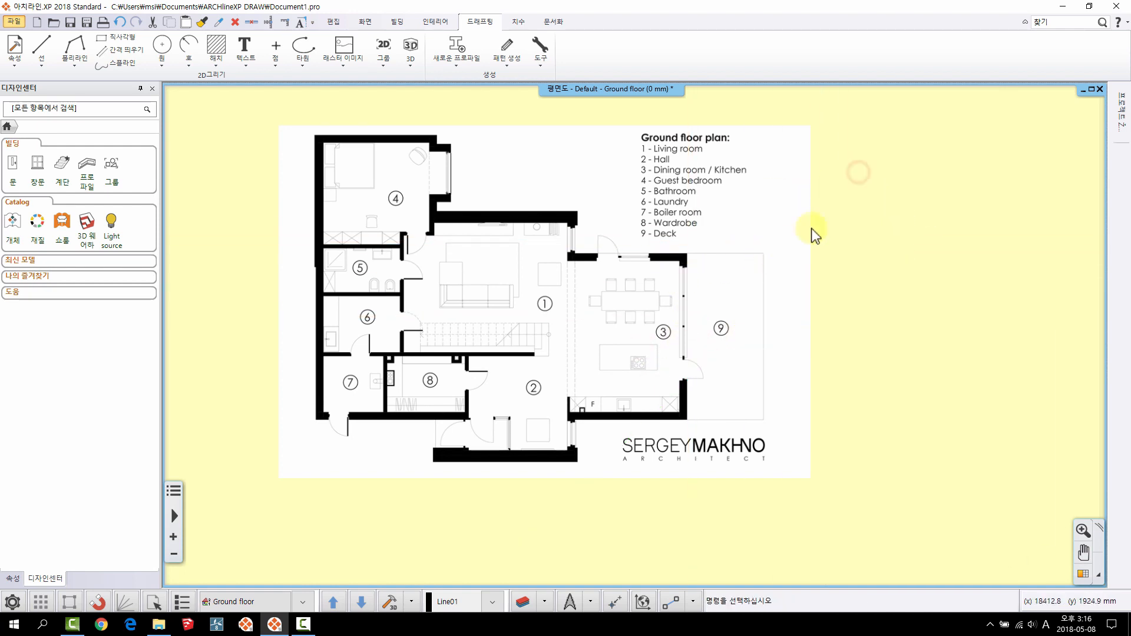
{"action": "left_click", "coordinate": [815, 225]}
{"action": "left_click", "coordinate": [628, 318]}
{"action": "mouse_move", "coordinate": [693, 301]}
{"action": "middle_mouse_down"}
{"action": "mouse_move", "coordinate": [768, 341]}
{"action": "mouse_move", "coordinate": [720, 339]}
{"action": "middle_mouse_up"}
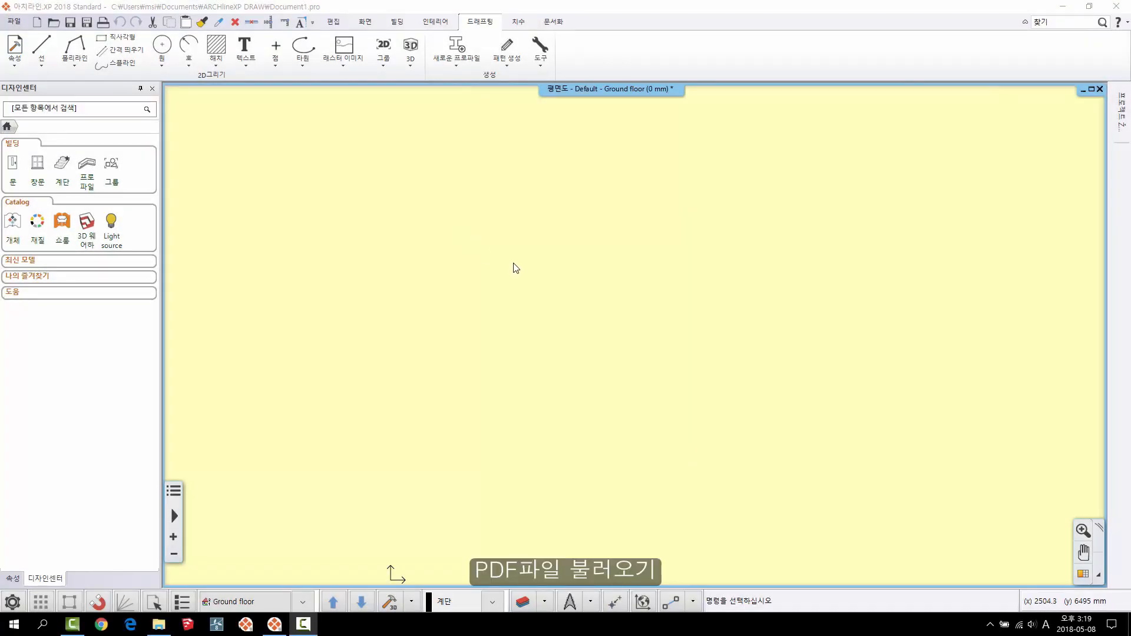
- Start a PDF-as-image import (이미지로 PDF) and open pdf.pdf from the 6_참조파일 가져오기_ jpg pdf dwg skp folder
{"action": "left_click", "coordinate": [14, 22]}
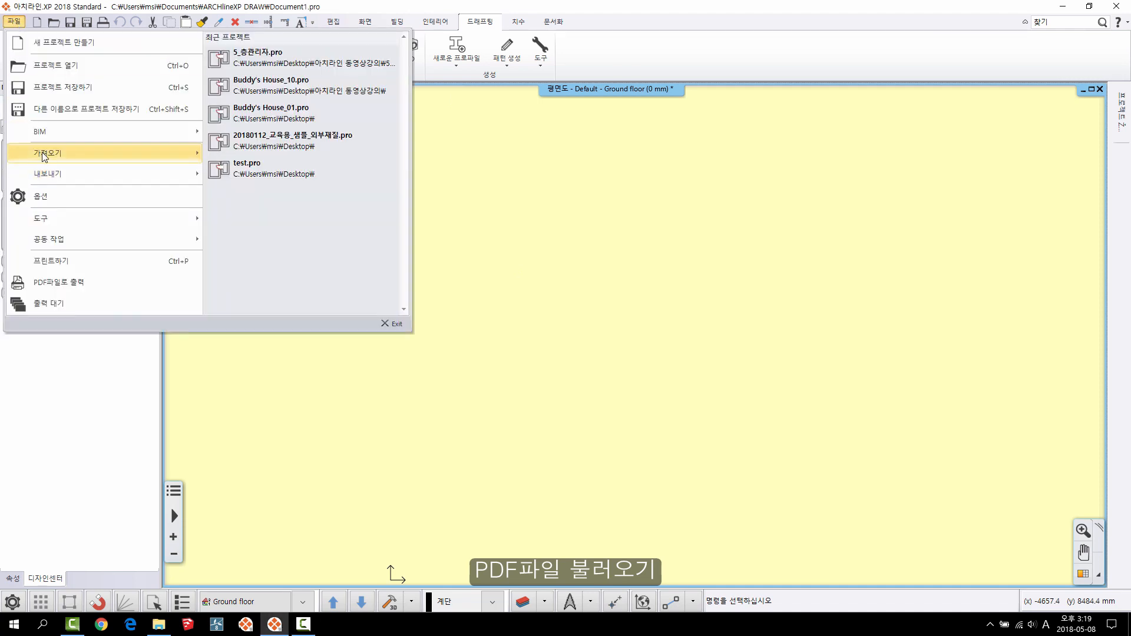
{"action": "mouse_move", "coordinate": [43, 155]}
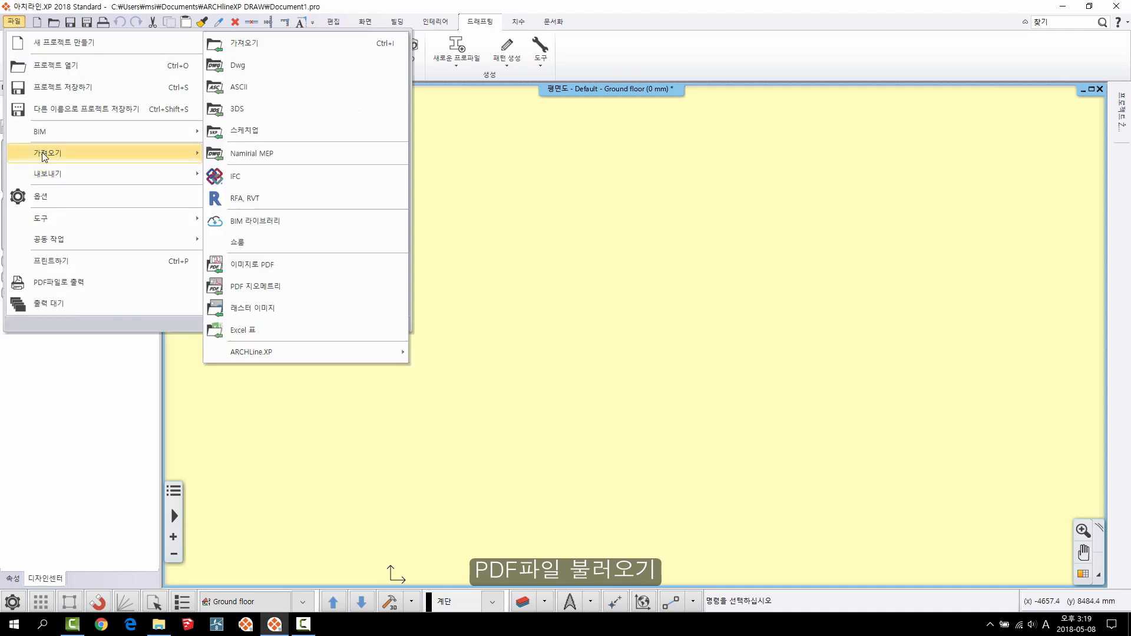
{"action": "left_click", "coordinate": [237, 264]}
{"action": "left_click", "coordinate": [408, 280]}
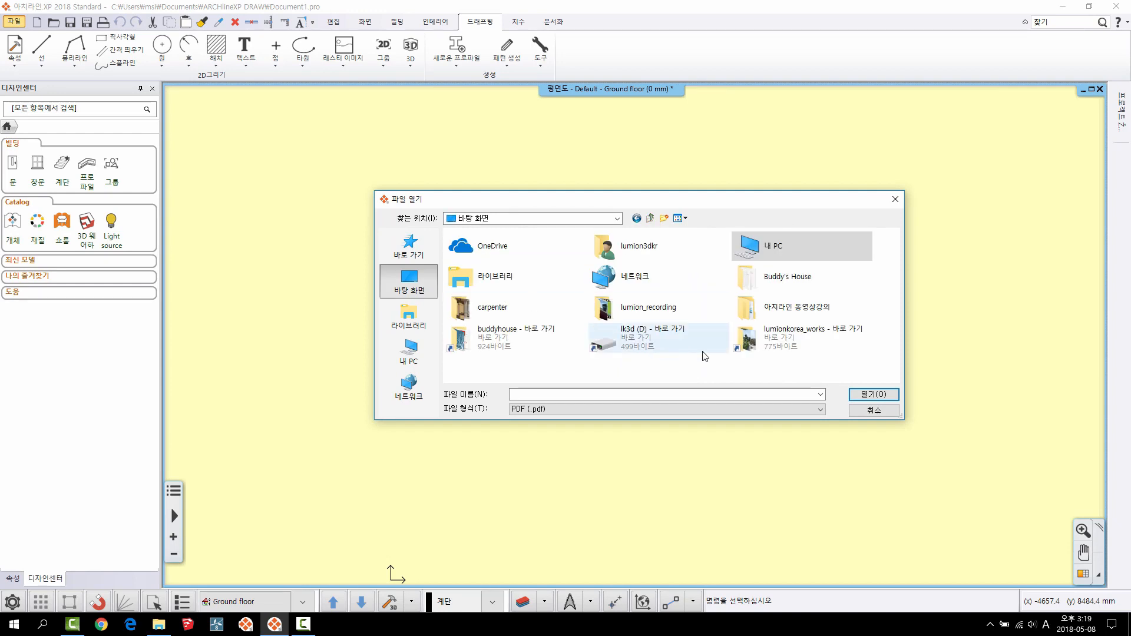
{"action": "double_click", "coordinate": [791, 310]}
{"action": "double_click", "coordinate": [521, 249]}
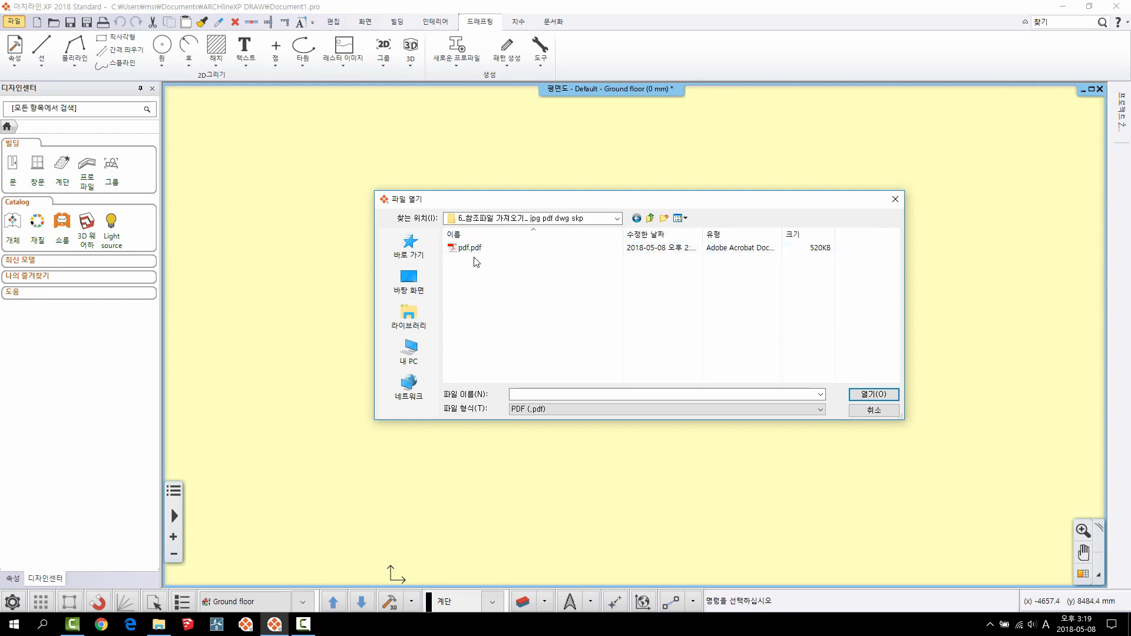
{"action": "left_click", "coordinate": [462, 248]}
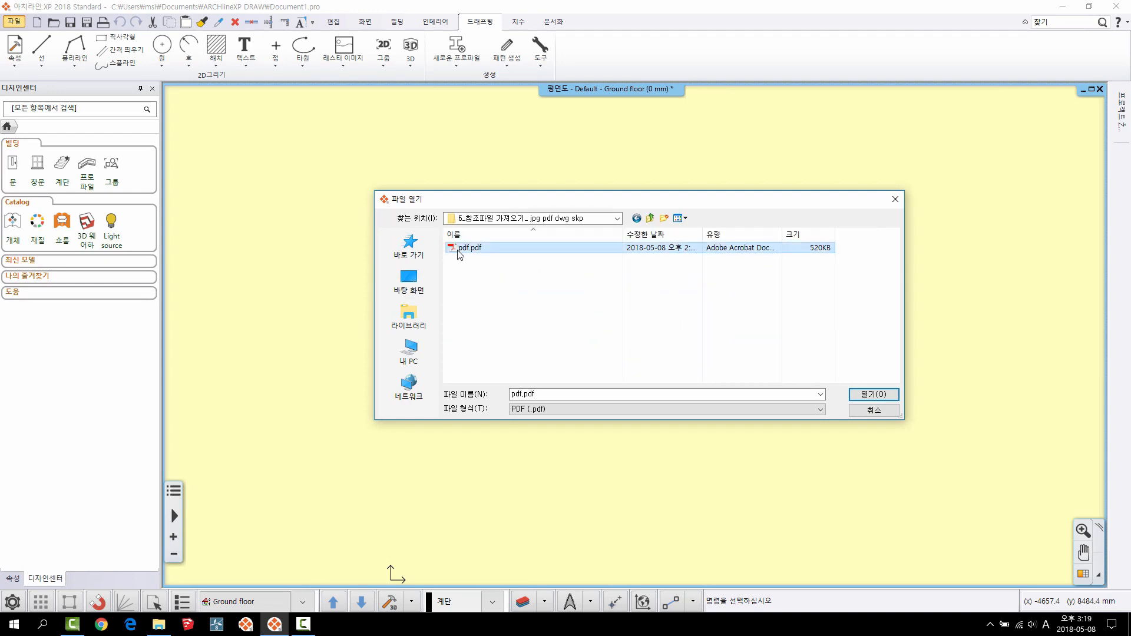
{"action": "left_click", "coordinate": [874, 397]}
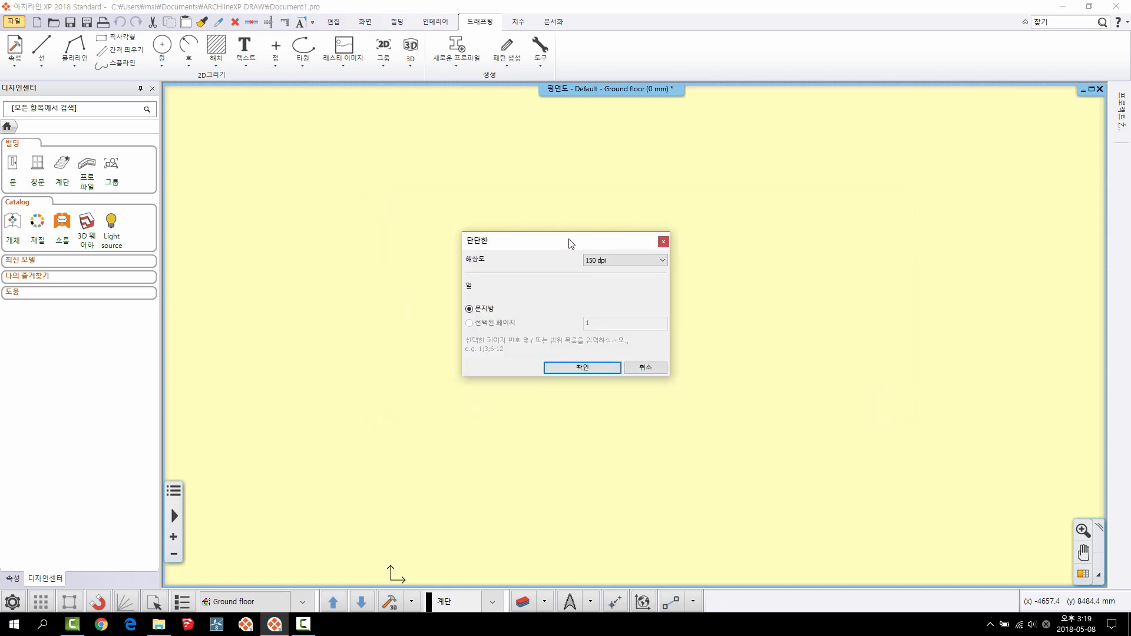
- Set the PDF import resolution to 150 dpi and place the image at the drawing origin with an enlargement factor of 2
{"action": "left_click", "coordinate": [662, 261]}
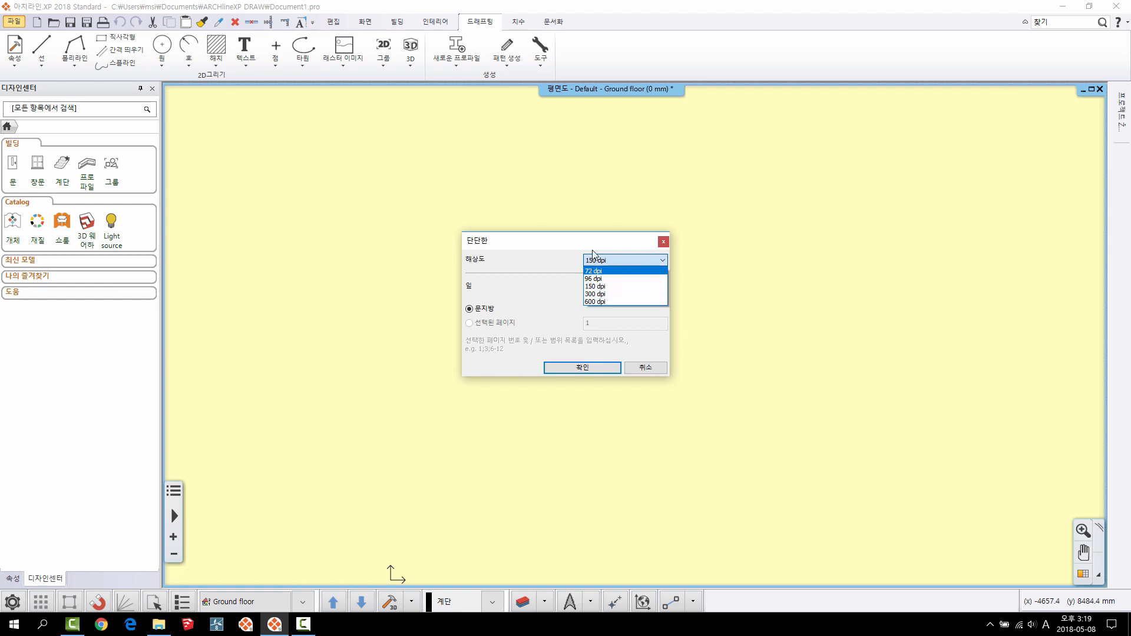
{"action": "left_click", "coordinate": [599, 287]}
{"action": "left_click", "coordinate": [572, 368]}
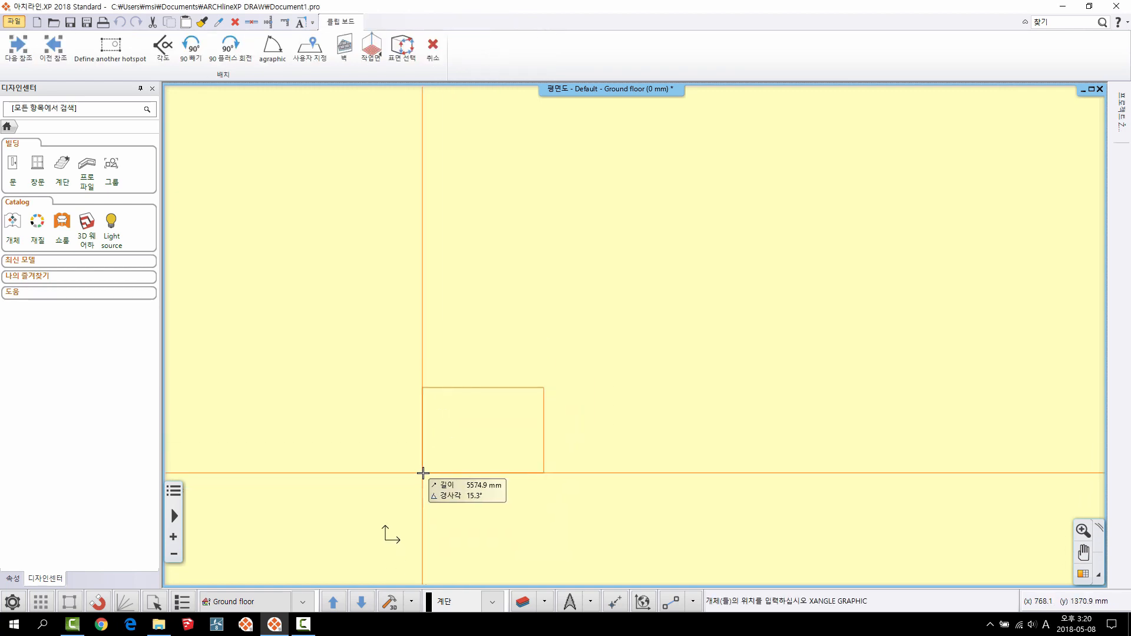
{"action": "type", "text": "o"}
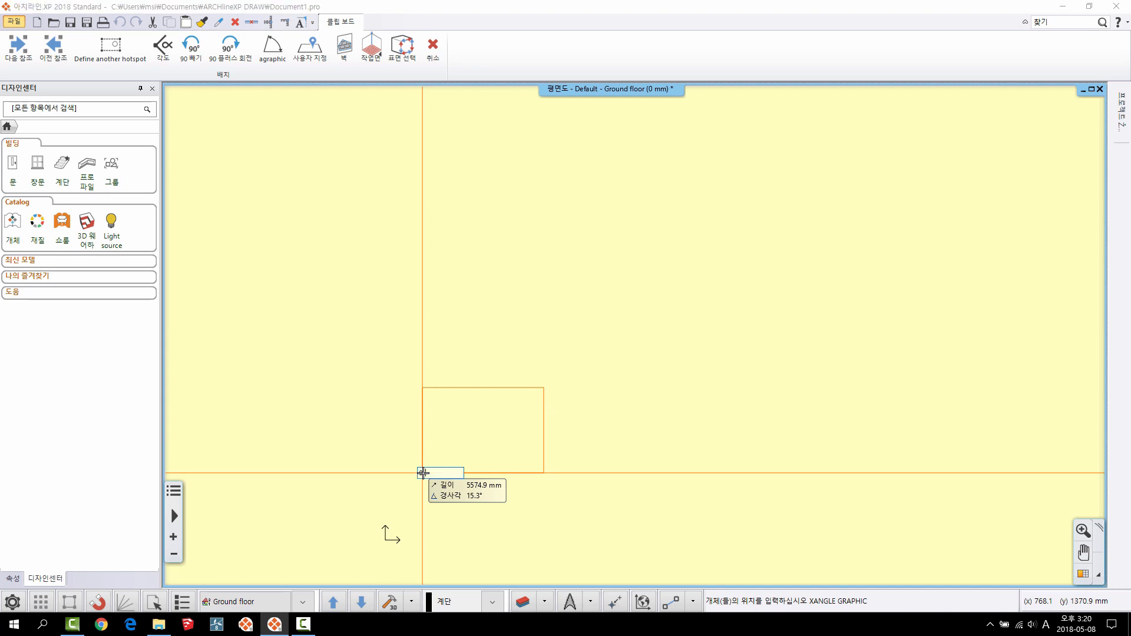
{"action": "key", "text": "Return"}
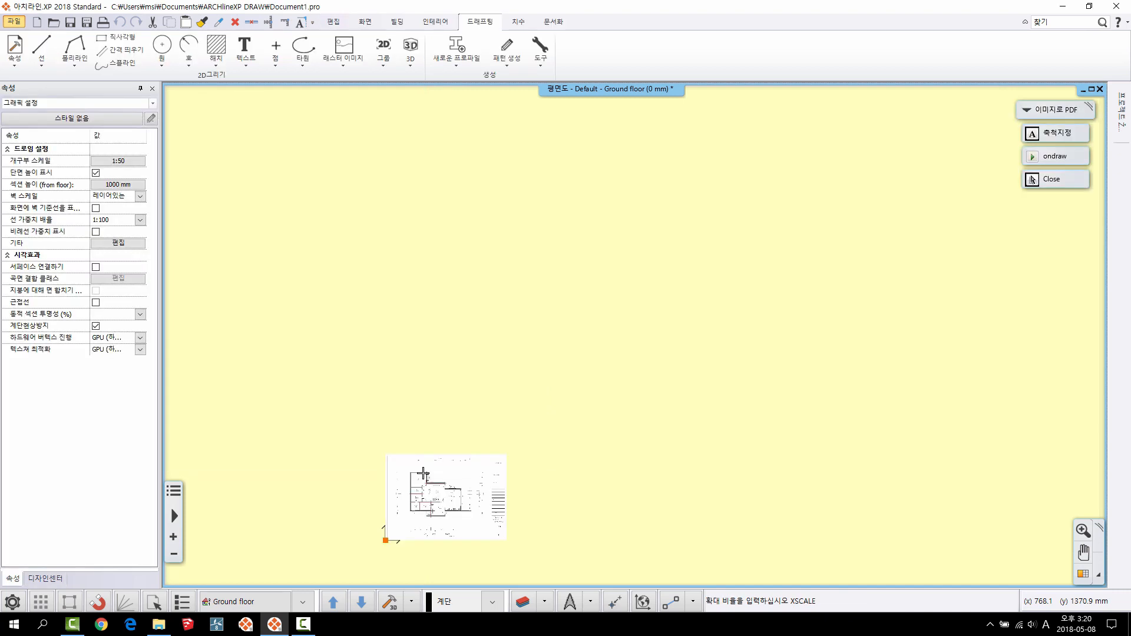
{"action": "type", "text": "2"}
{"action": "key", "text": "Return"}
{"action": "middle_click_drag", "start_coordinate": [585, 406], "coordinate": [604, 292]}
{"action": "scroll", "coordinate": [476, 192], "scroll_direction": "up", "scroll_amount": 6}
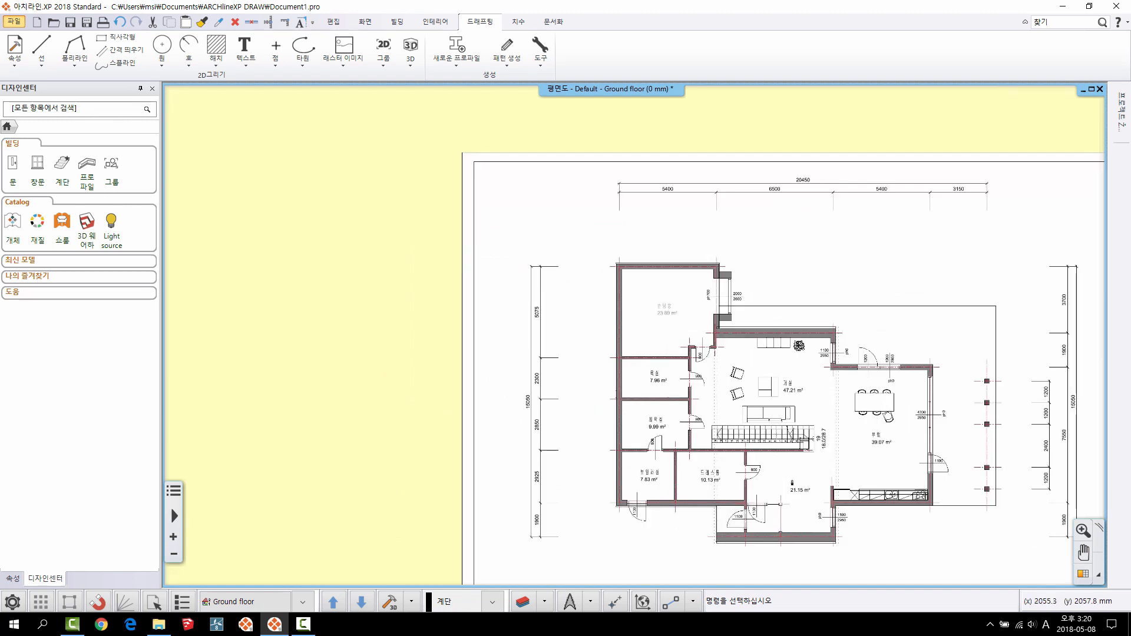
{"action": "middle_click_drag", "start_coordinate": [473, 187], "coordinate": [437, 202]}
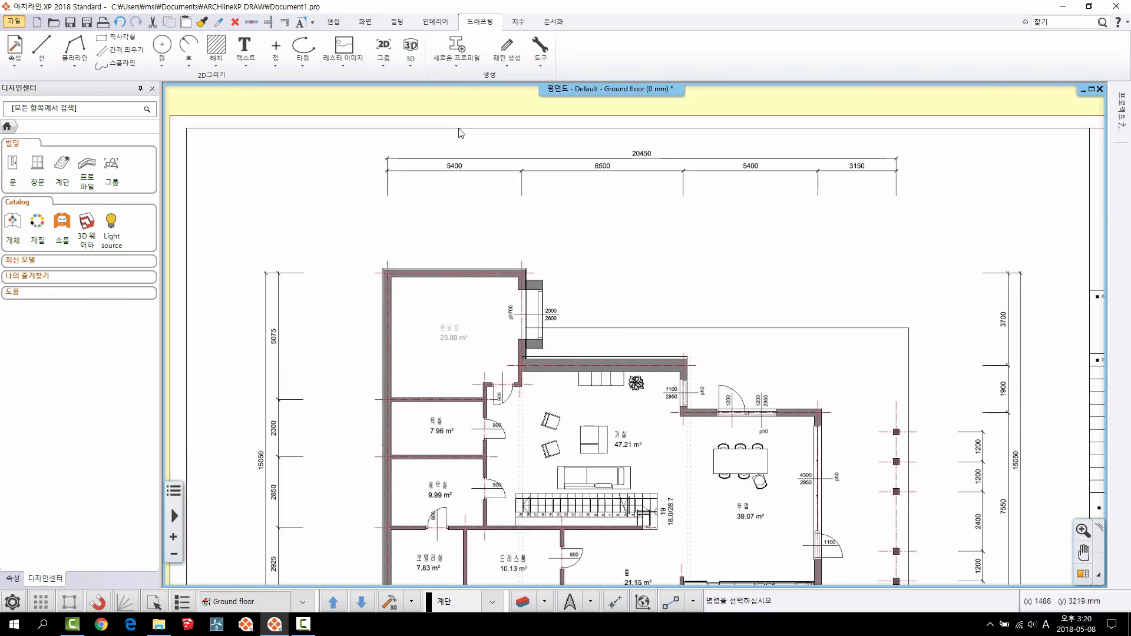
- Scale the PDF image with 조정하기 so that the upper-left 5400 dimension spans 5400 mm between its end ticks
{"action": "left_click", "coordinate": [499, 200]}
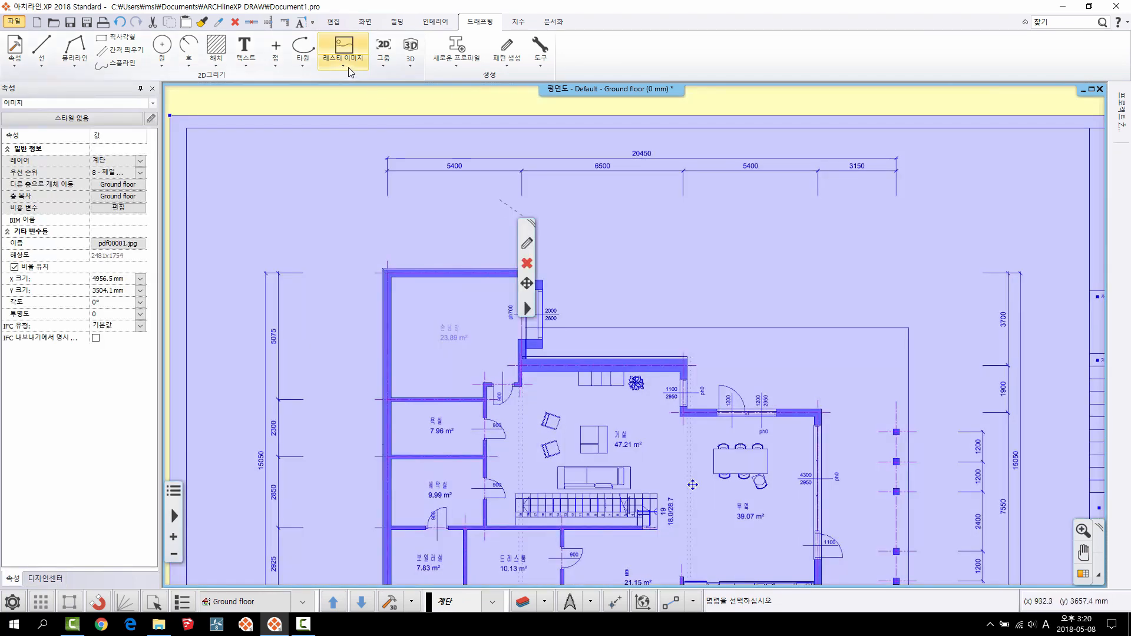
{"action": "left_click", "coordinate": [348, 65]}
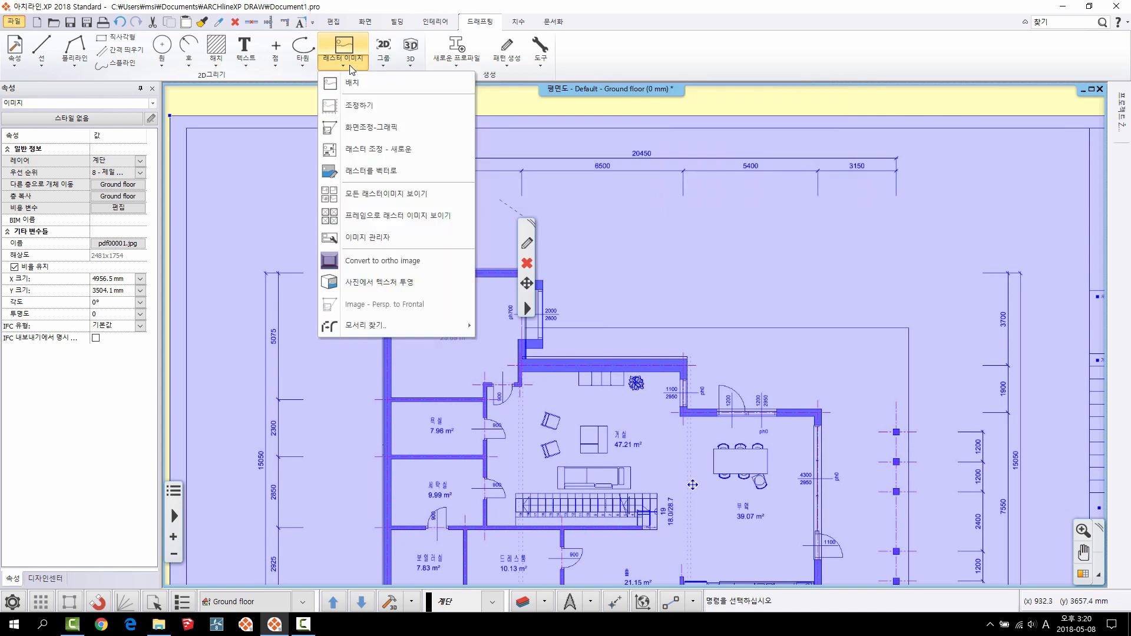
{"action": "left_click", "coordinate": [358, 107]}
{"action": "scroll", "coordinate": [490, 187], "scroll_direction": "up", "scroll_amount": 5}
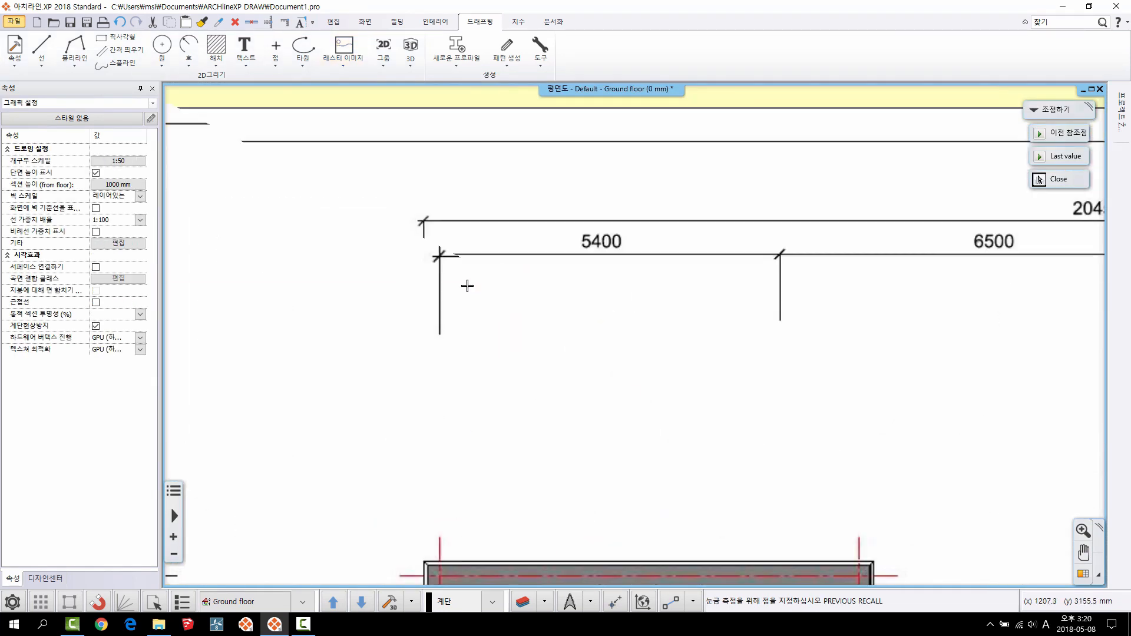
{"action": "left_click", "coordinate": [438, 257]}
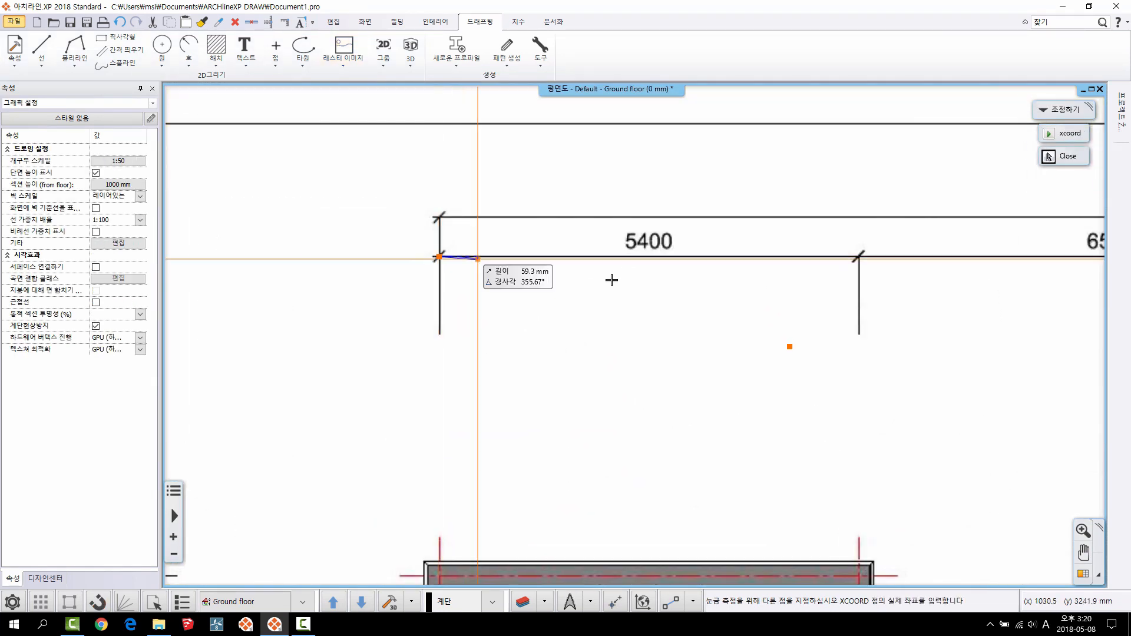
{"action": "left_click", "coordinate": [858, 257]}
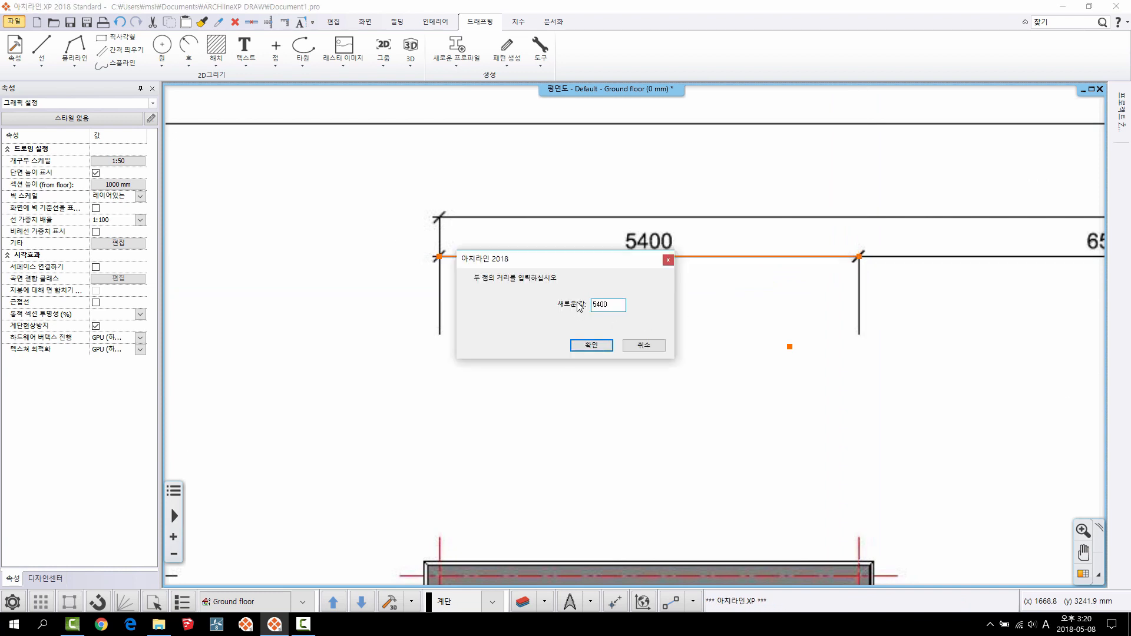
{"action": "left_click", "coordinate": [603, 345]}
- Measure the distance between the two extension lines of the upper-left 5400 dimension, and close the distance information
{"action": "scroll", "coordinate": [559, 351], "scroll_direction": "down", "scroll_amount": 8}
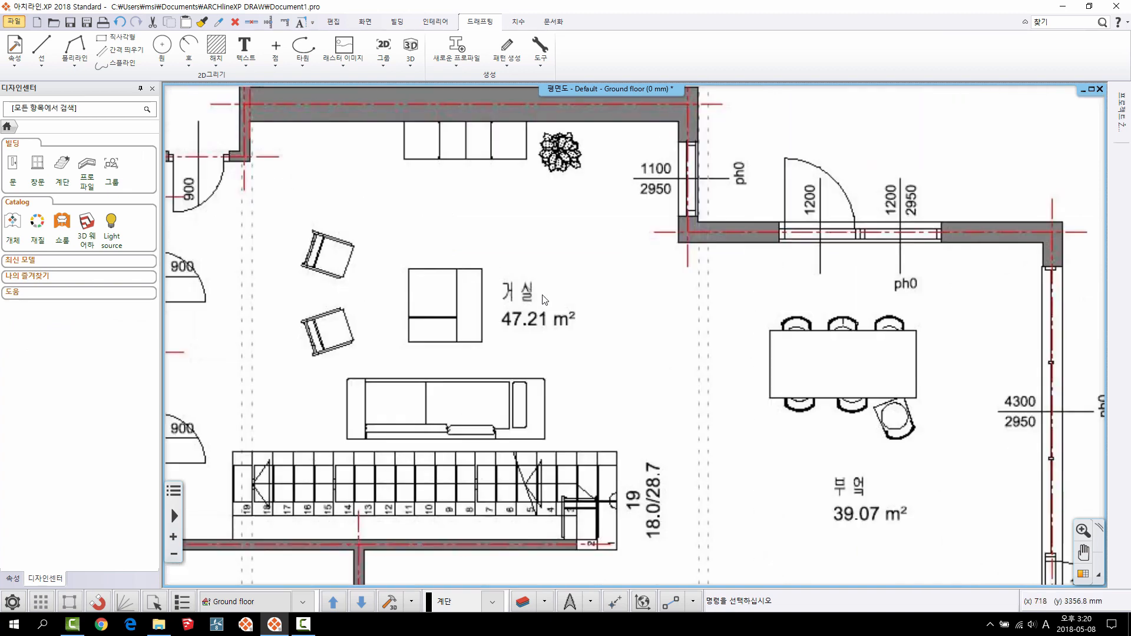
{"action": "scroll", "coordinate": [386, 138], "scroll_direction": "up", "scroll_amount": 2}
{"action": "middle_click_drag", "start_coordinate": [387, 139], "coordinate": [385, 331]}
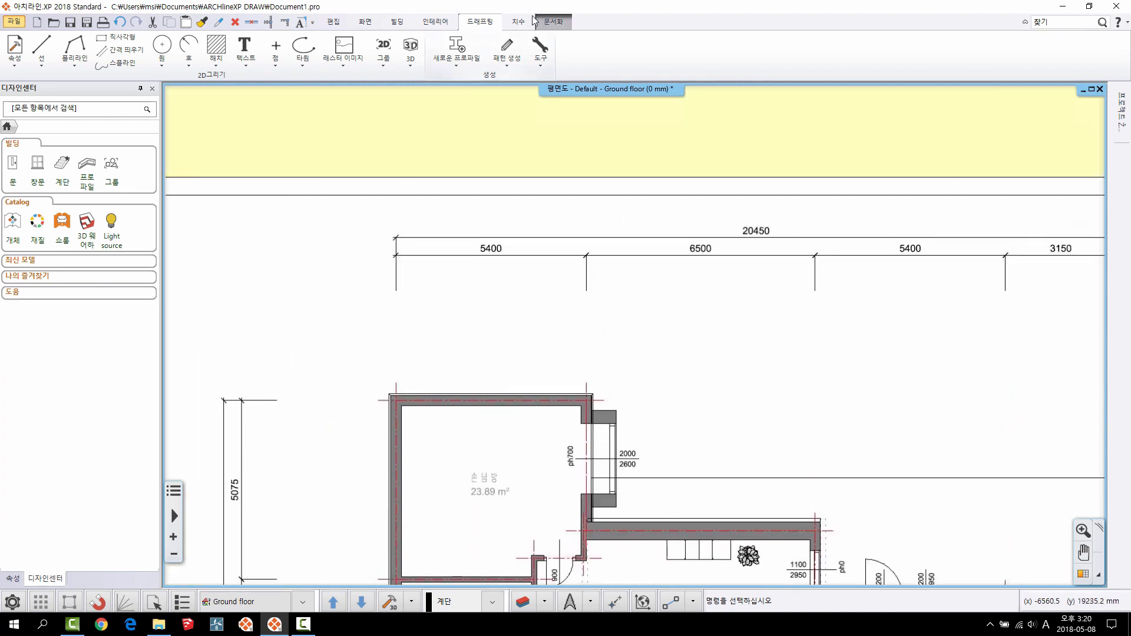
{"action": "left_click", "coordinate": [522, 22]}
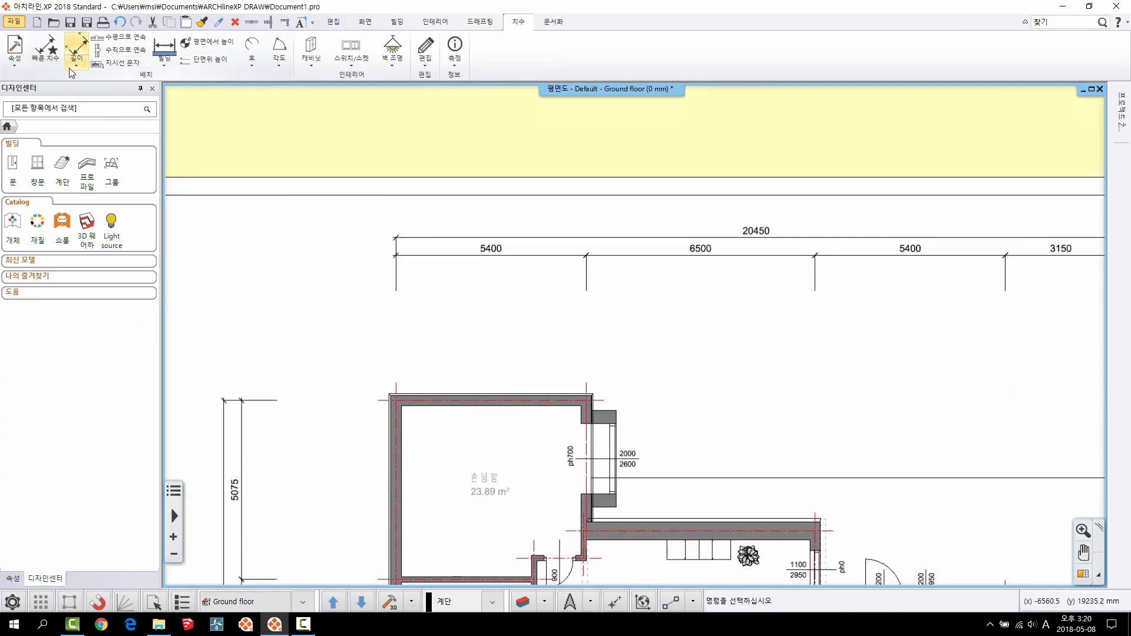
{"action": "middle_click_drag", "start_coordinate": [459, 228], "coordinate": [457, 181]}
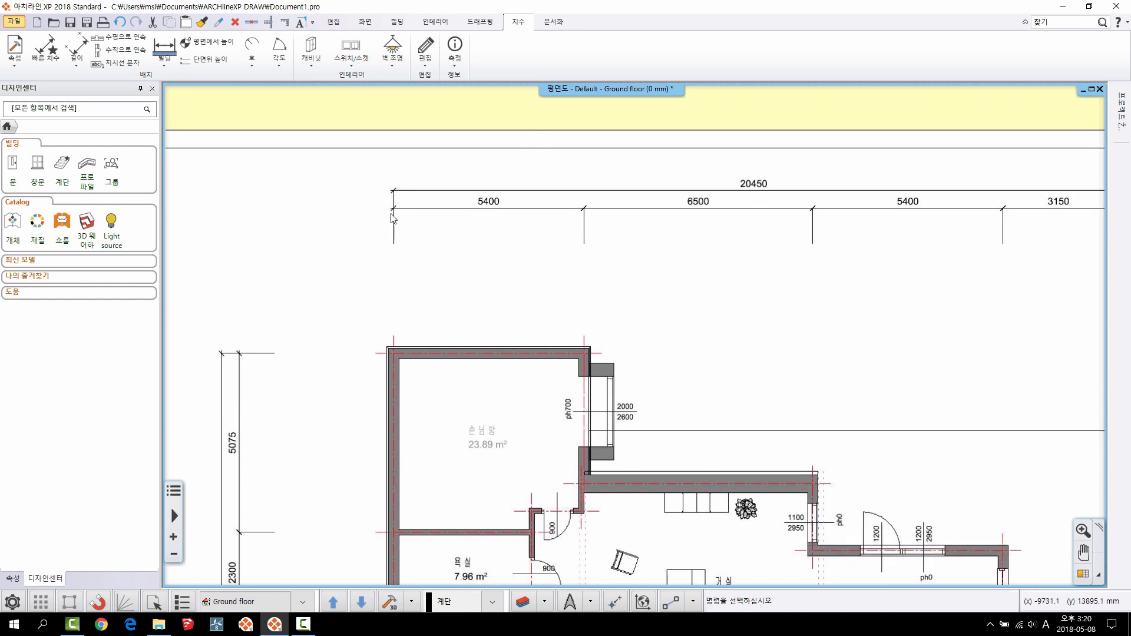
{"action": "middle_click_drag", "start_coordinate": [606, 247], "coordinate": [586, 318]}
{"action": "scroll", "coordinate": [585, 318], "scroll_direction": "up", "scroll_amount": 2}
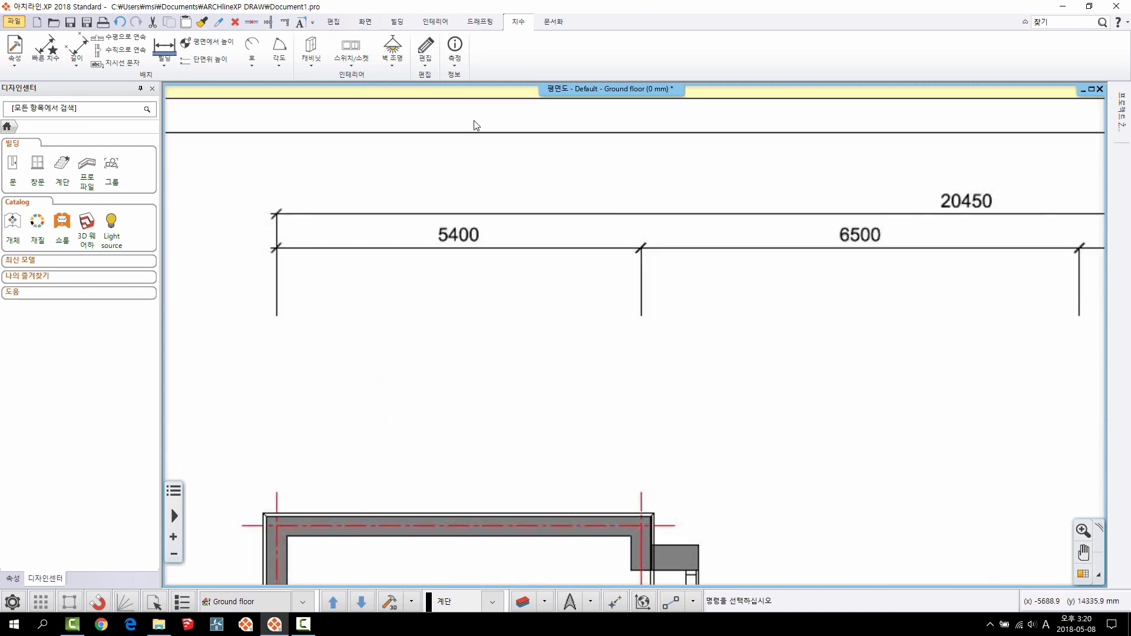
{"action": "left_click", "coordinate": [457, 65]}
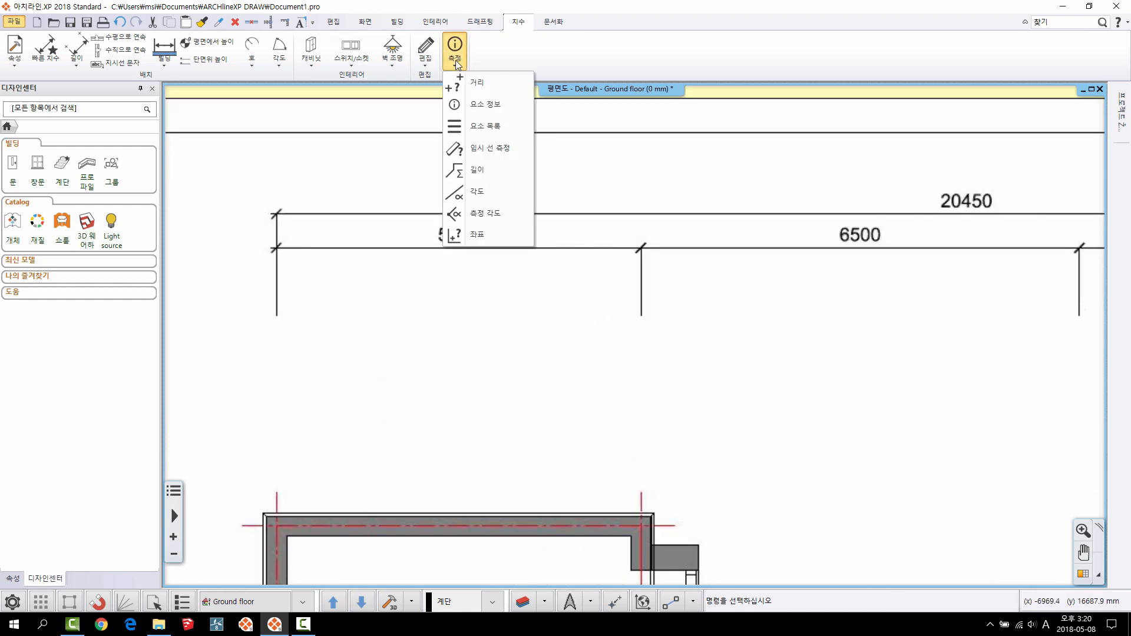
{"action": "left_click", "coordinate": [483, 83]}
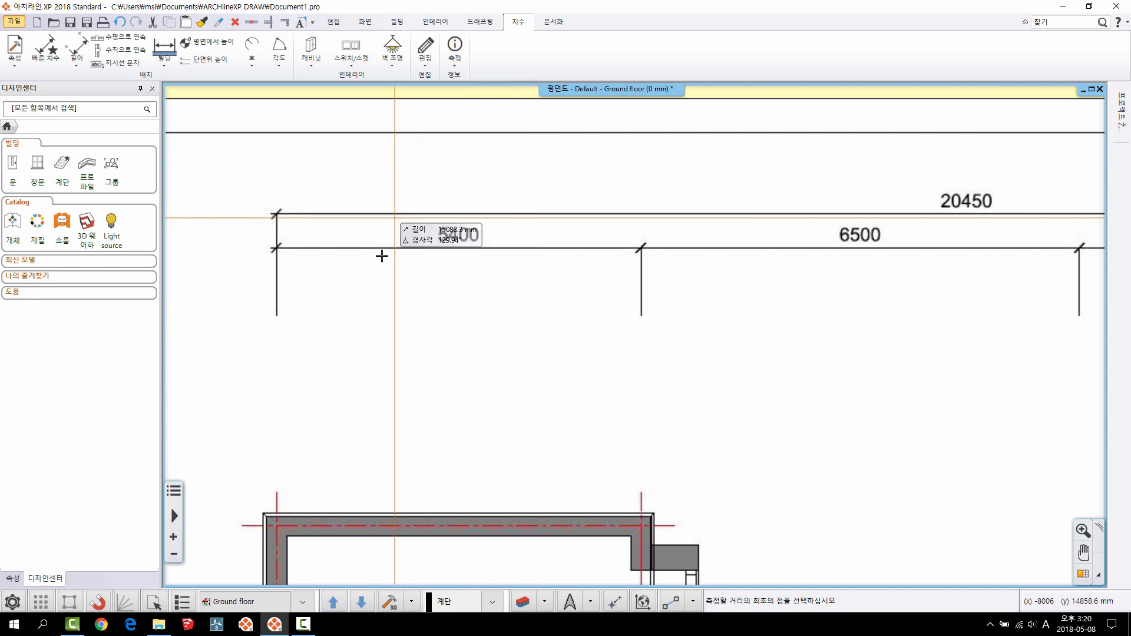
{"action": "left_click", "coordinate": [276, 315]}
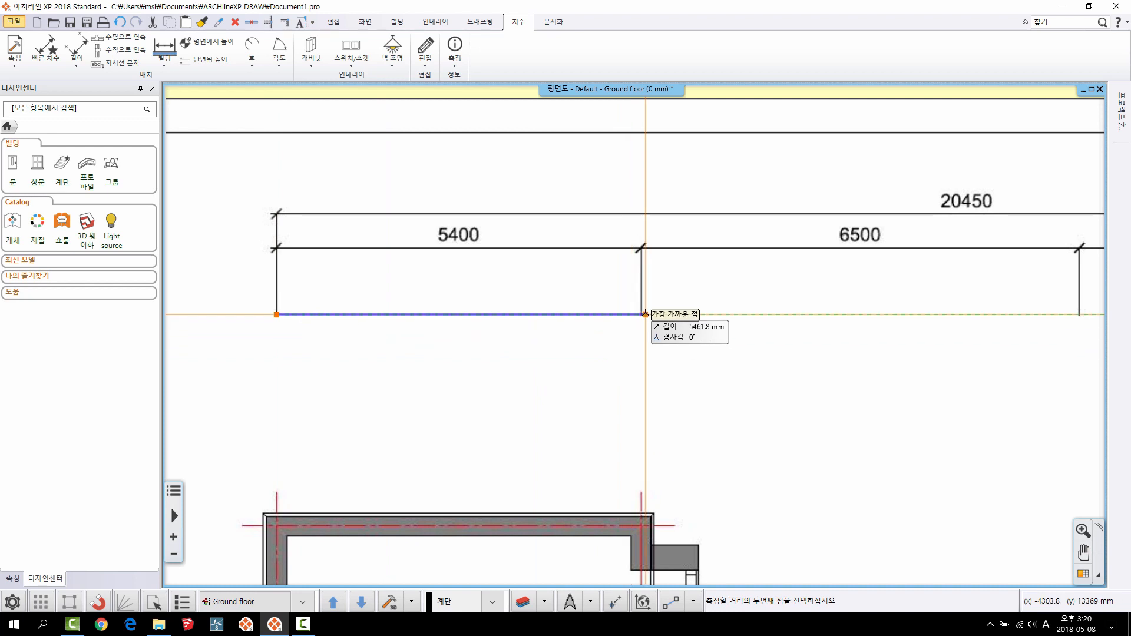
{"action": "left_click", "coordinate": [640, 314]}
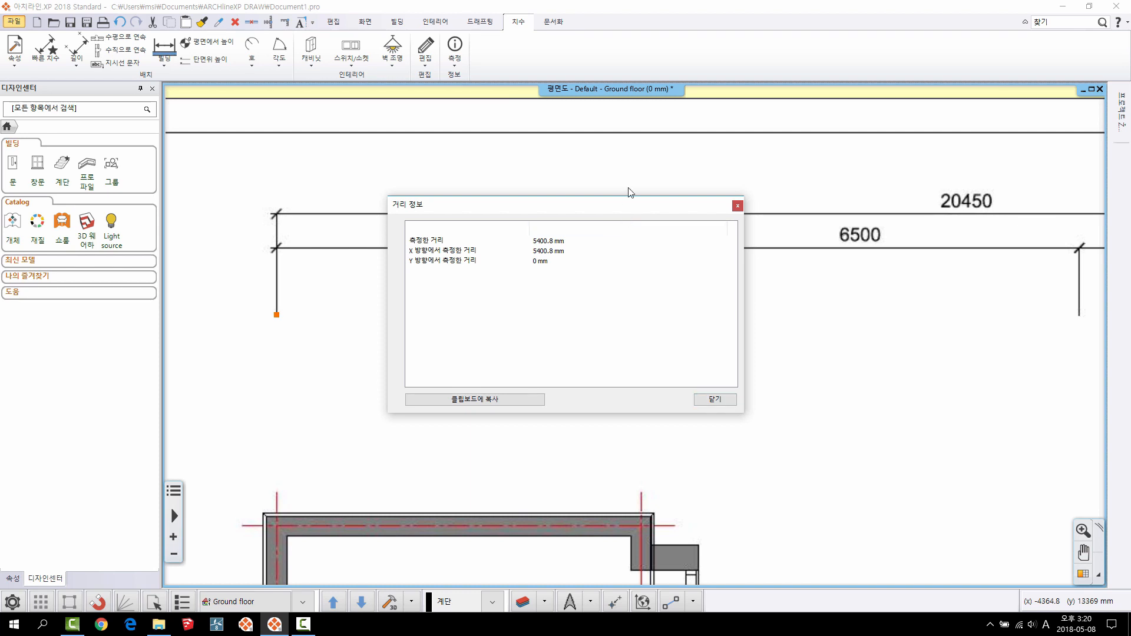
{"action": "left_click", "coordinate": [714, 400]}
- Select the scaled PDF floor plan image and delete it from the drawing
{"action": "scroll", "coordinate": [533, 262], "scroll_direction": "down", "scroll_amount": 3}
{"action": "scroll", "coordinate": [548, 289], "scroll_direction": "down", "scroll_amount": 3}
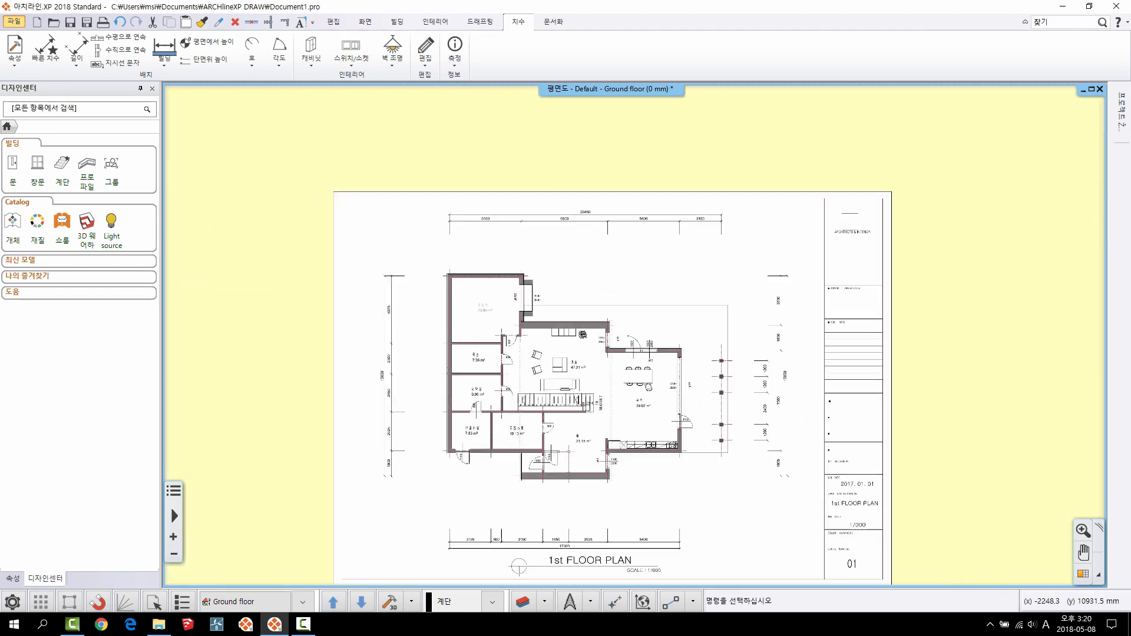
{"action": "left_click", "coordinate": [517, 205]}
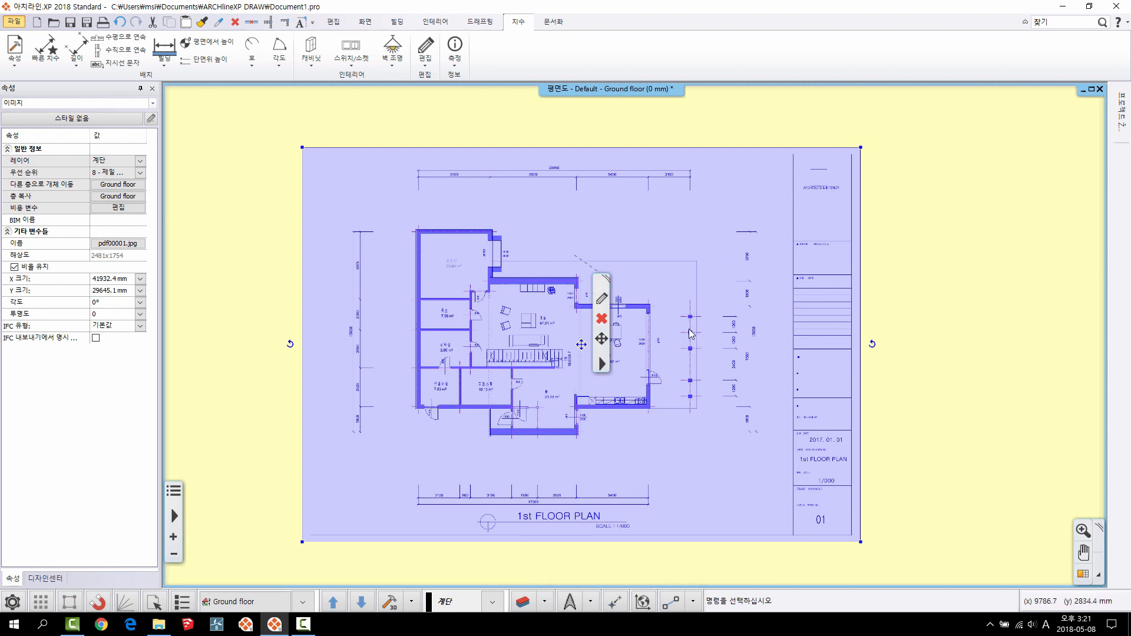
{"action": "middle_click_drag", "start_coordinate": [687, 330], "coordinate": [712, 320]}
{"action": "key", "text": "Escape"}
{"action": "key", "text": "Delete"}
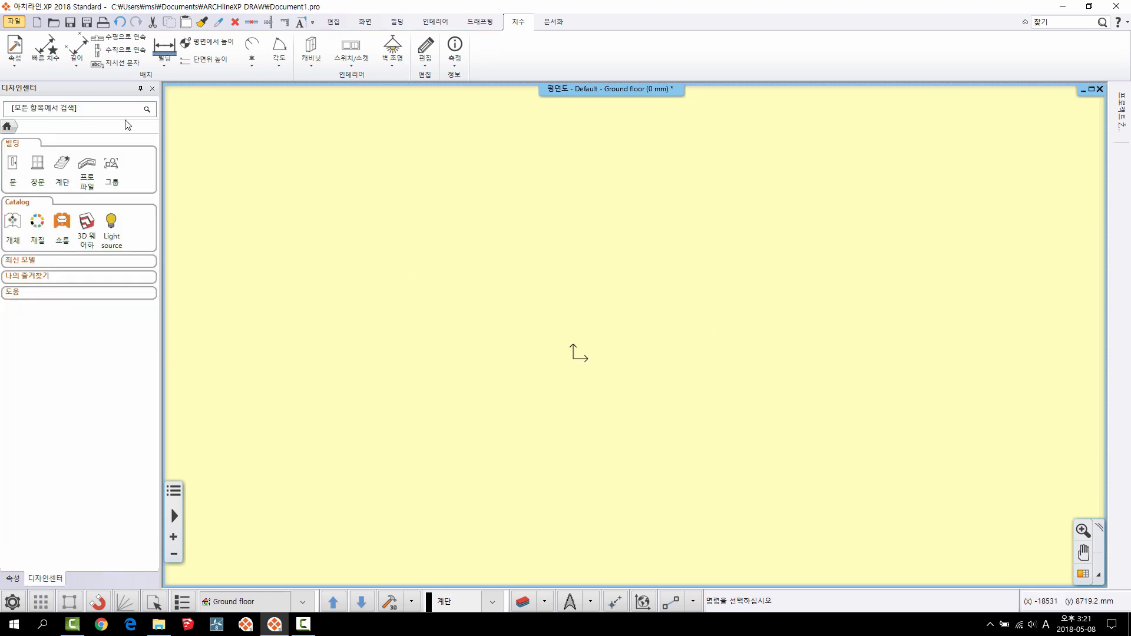
- Import pdf.pdf as PDF geometry (PDF 지오메트리) from the 6_참조파일 가져오기_ jpg pdf dwg skp folder inside 아치라인 동영상강의 on the desktop
{"action": "left_click", "coordinate": [14, 21]}
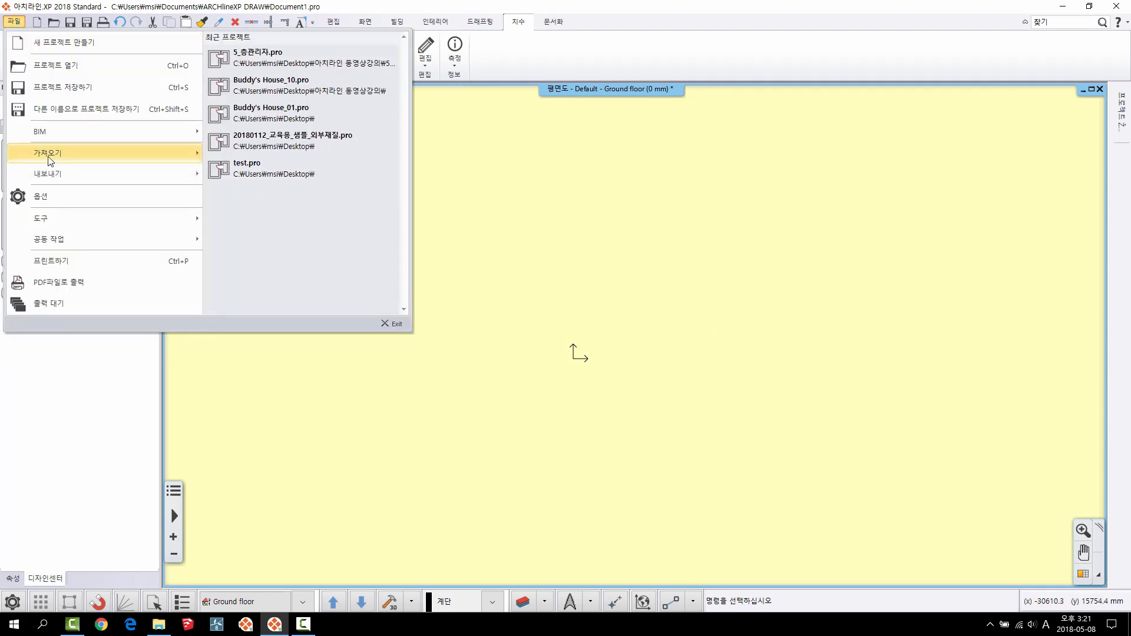
{"action": "mouse_move", "coordinate": [51, 156]}
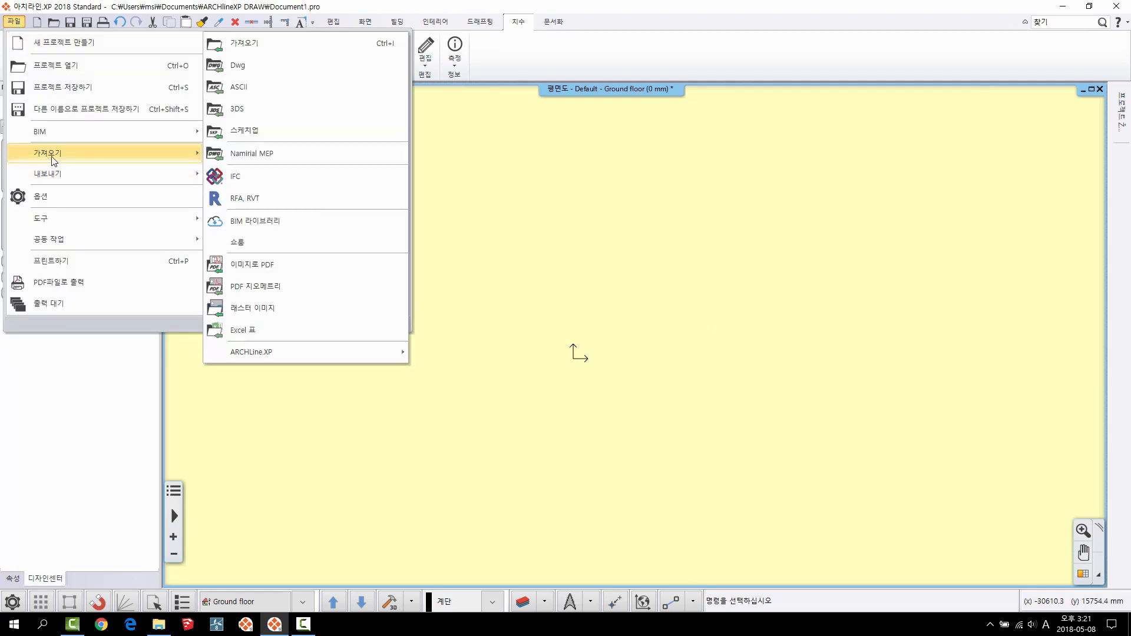
{"action": "left_click", "coordinate": [250, 287]}
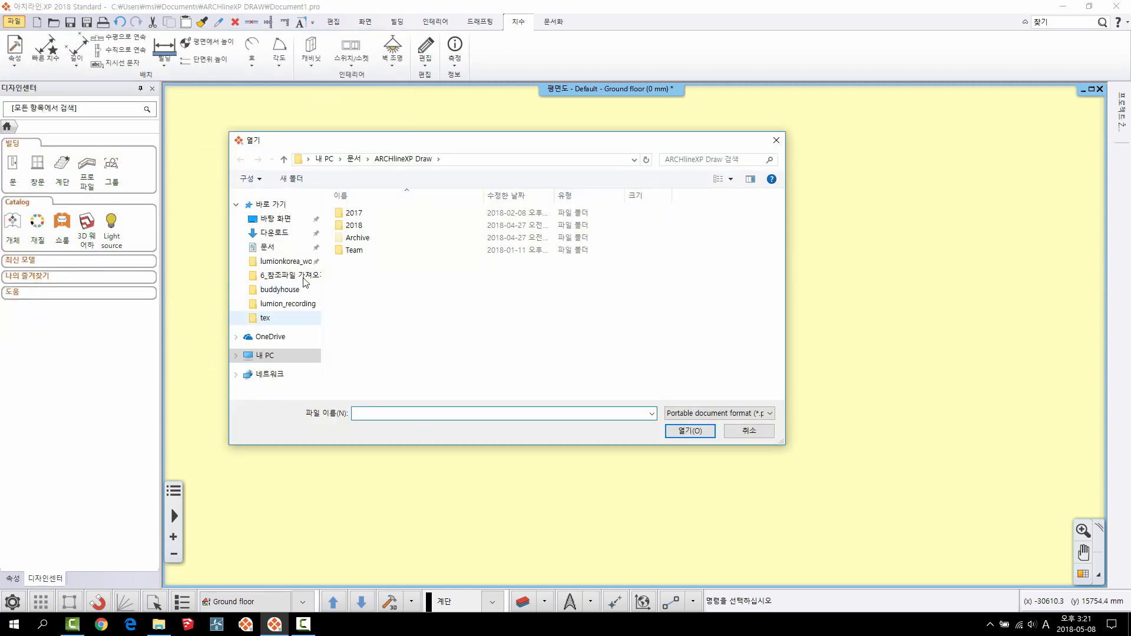
{"action": "left_click", "coordinate": [266, 223]}
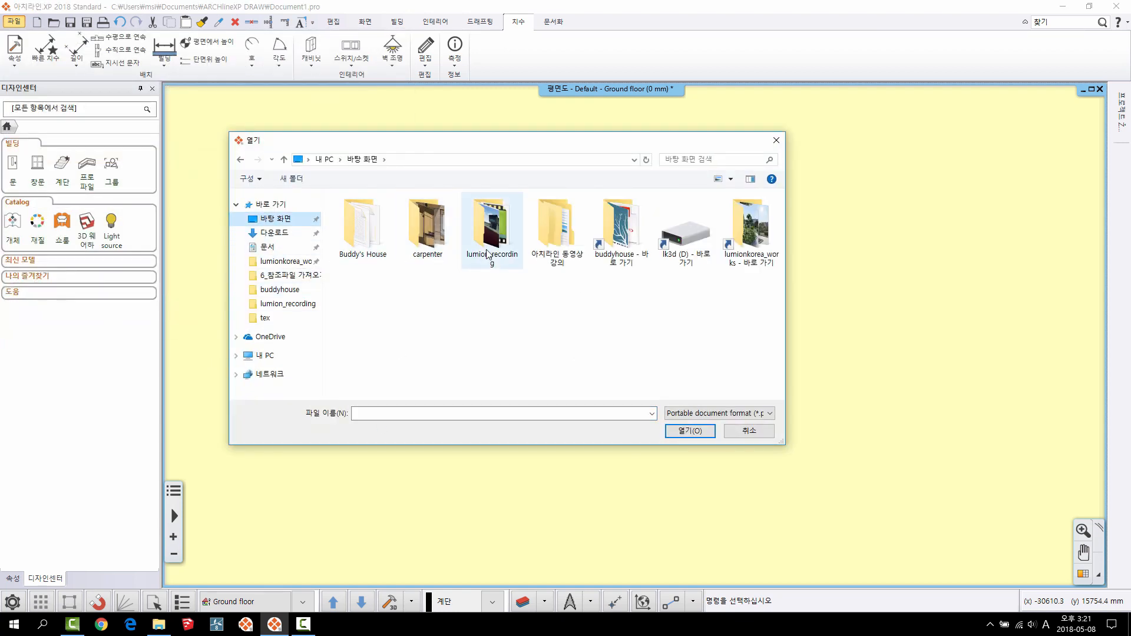
{"action": "double_click", "coordinate": [555, 230]}
{"action": "double_click", "coordinate": [420, 222]}
{"action": "left_click", "coordinate": [388, 250]}
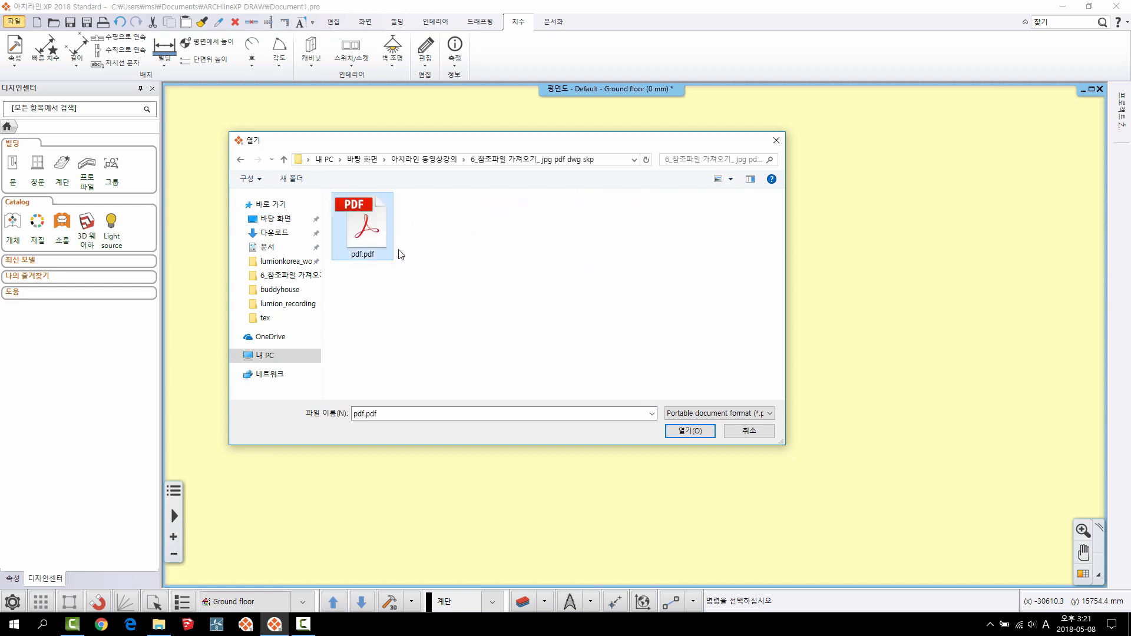
{"action": "left_click", "coordinate": [690, 431]}
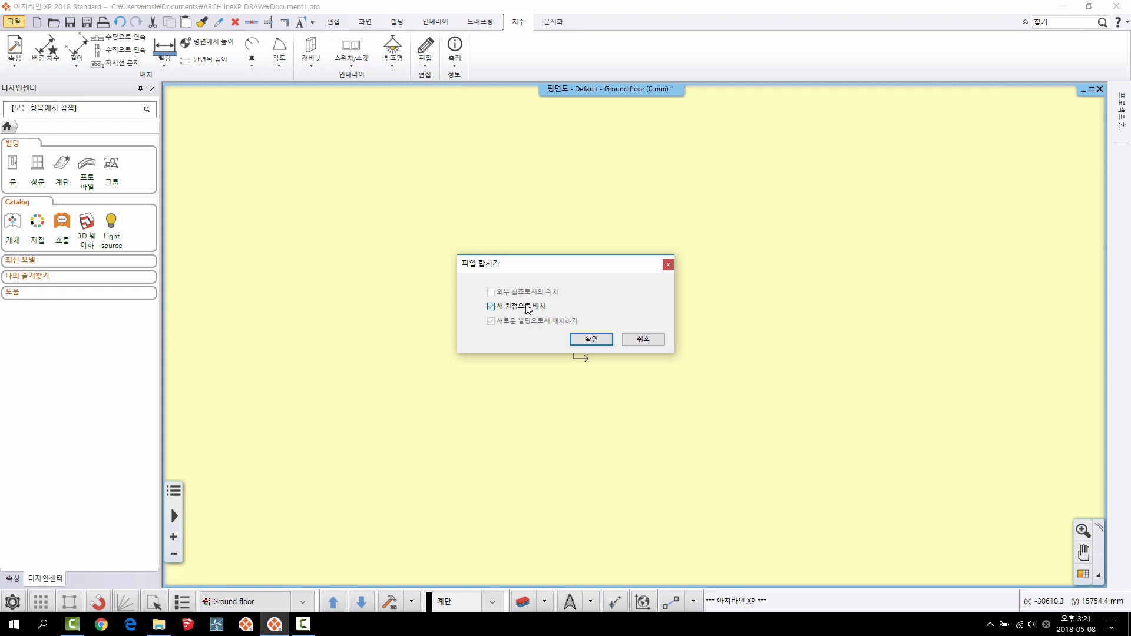
- Accept the merge with 새 원점으로 배치 enabled, place the PDF geometry at the drawing origin and clear the selection
{"action": "left_click", "coordinate": [591, 339]}
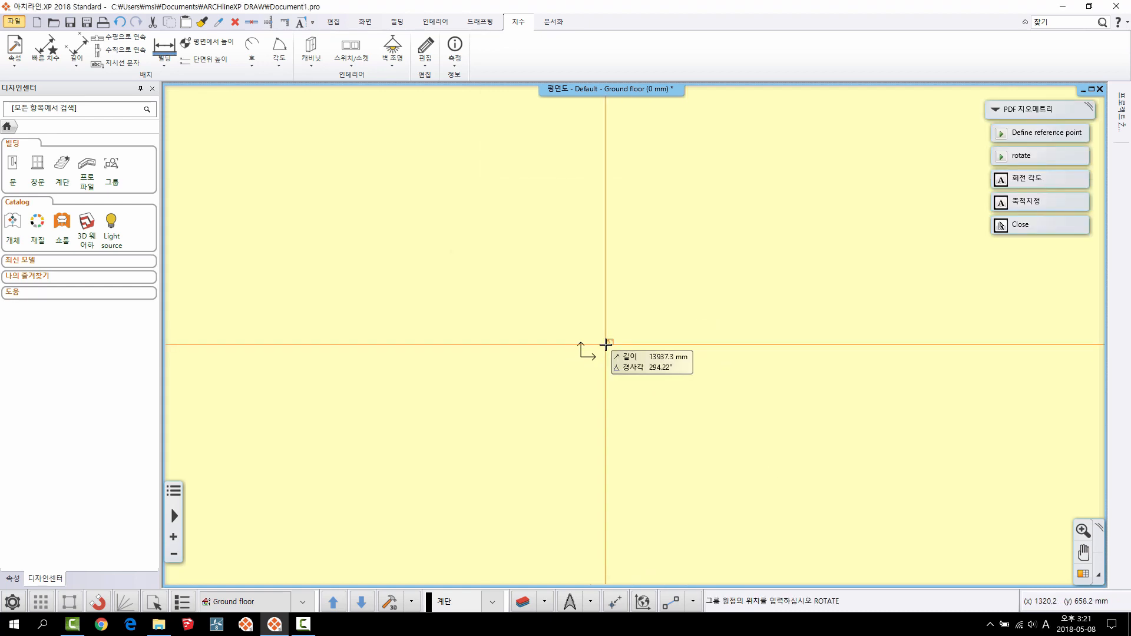
{"action": "left_click", "coordinate": [606, 344]}
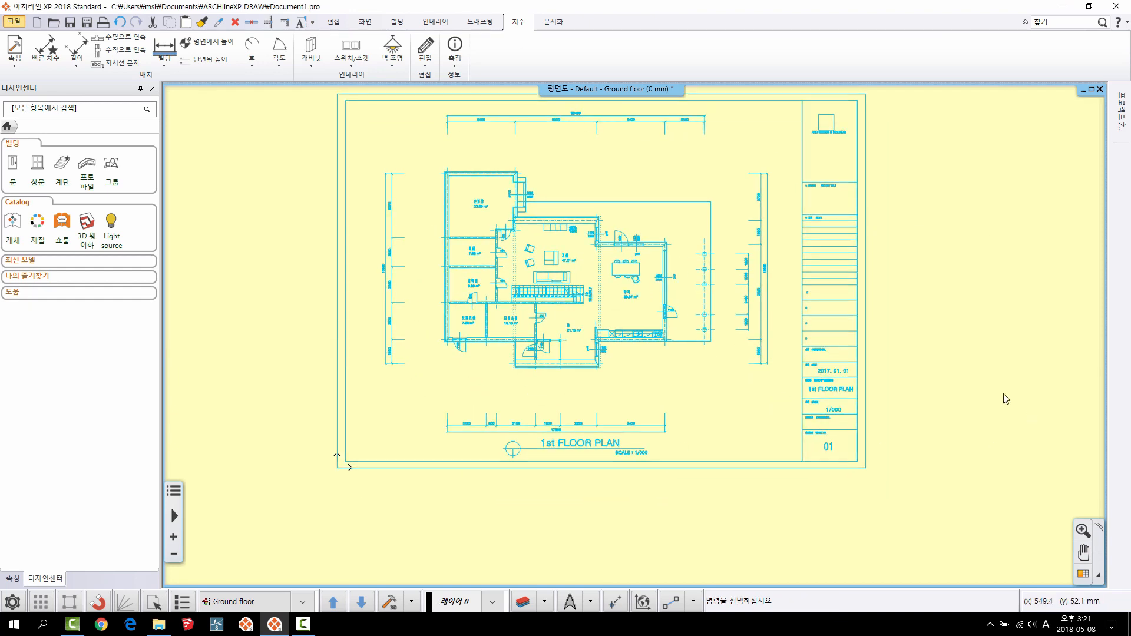
{"action": "key", "text": "Escape"}
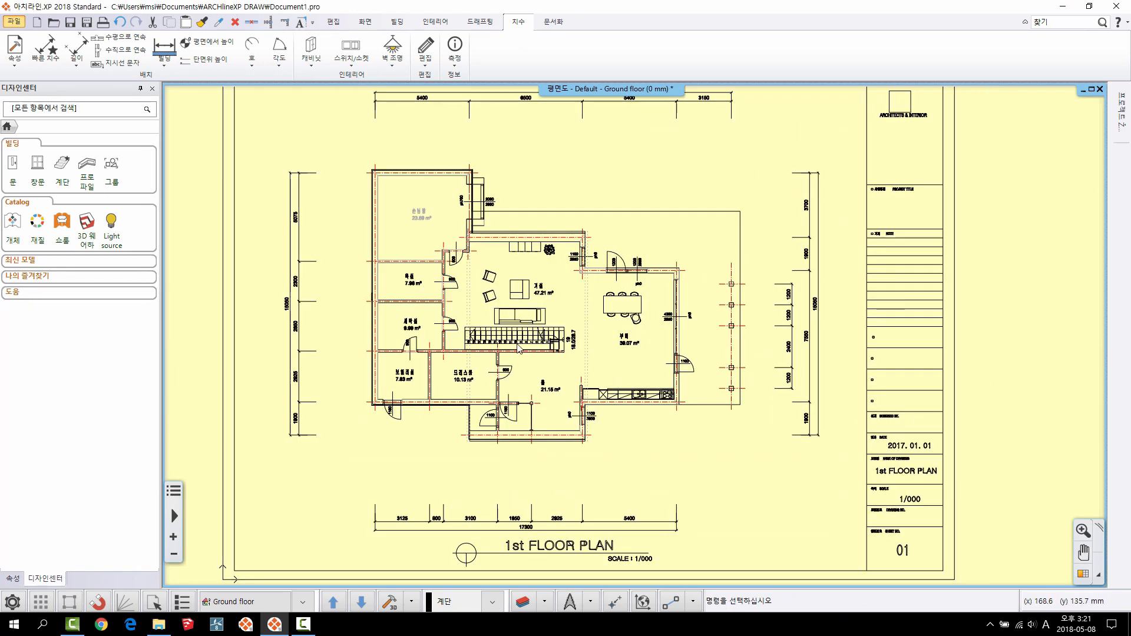
- Examine the imported floor plan's walls, dimensions and room labels, and check how the geometry is grouped
{"action": "scroll", "coordinate": [583, 376], "scroll_direction": "up", "scroll_amount": 3}
{"action": "scroll", "coordinate": [583, 376], "scroll_direction": "down", "scroll_amount": 1}
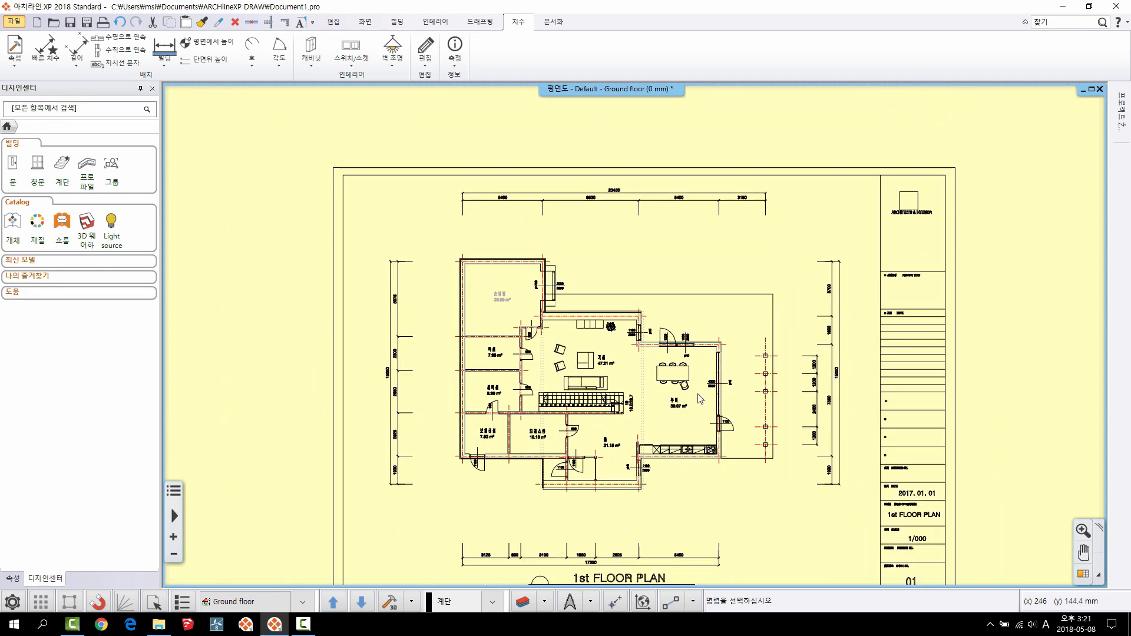
{"action": "scroll", "coordinate": [615, 406], "scroll_direction": "up", "scroll_amount": 2}
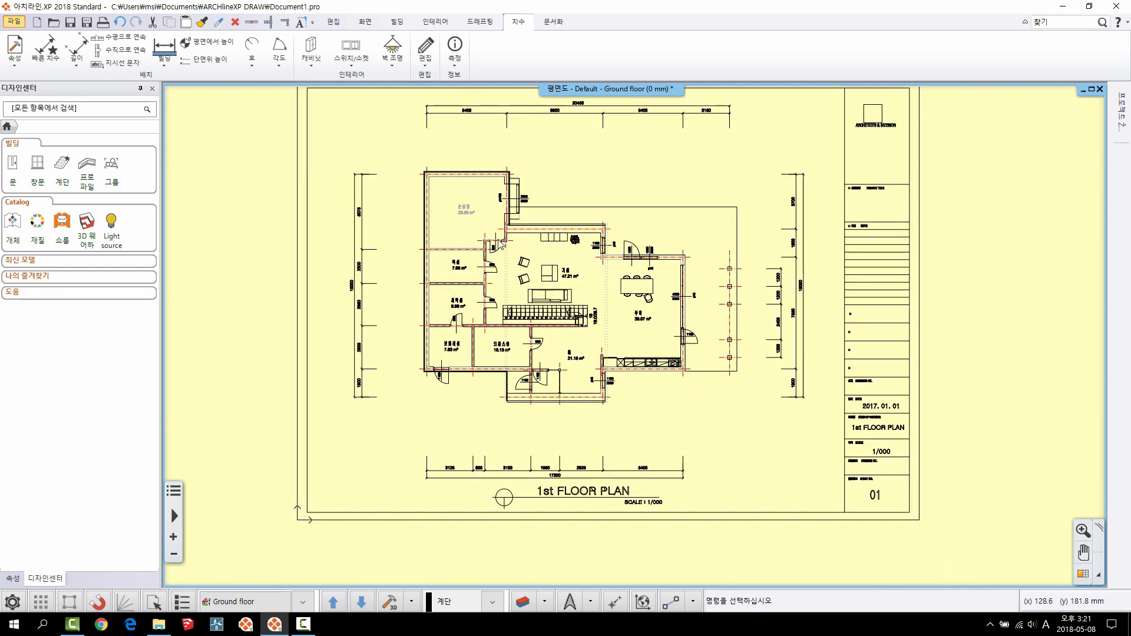
{"action": "left_click", "coordinate": [541, 218]}
{"action": "scroll", "coordinate": [541, 218], "scroll_direction": "up", "scroll_amount": 1}
{"action": "scroll", "coordinate": [461, 231], "scroll_direction": "up", "scroll_amount": 1}
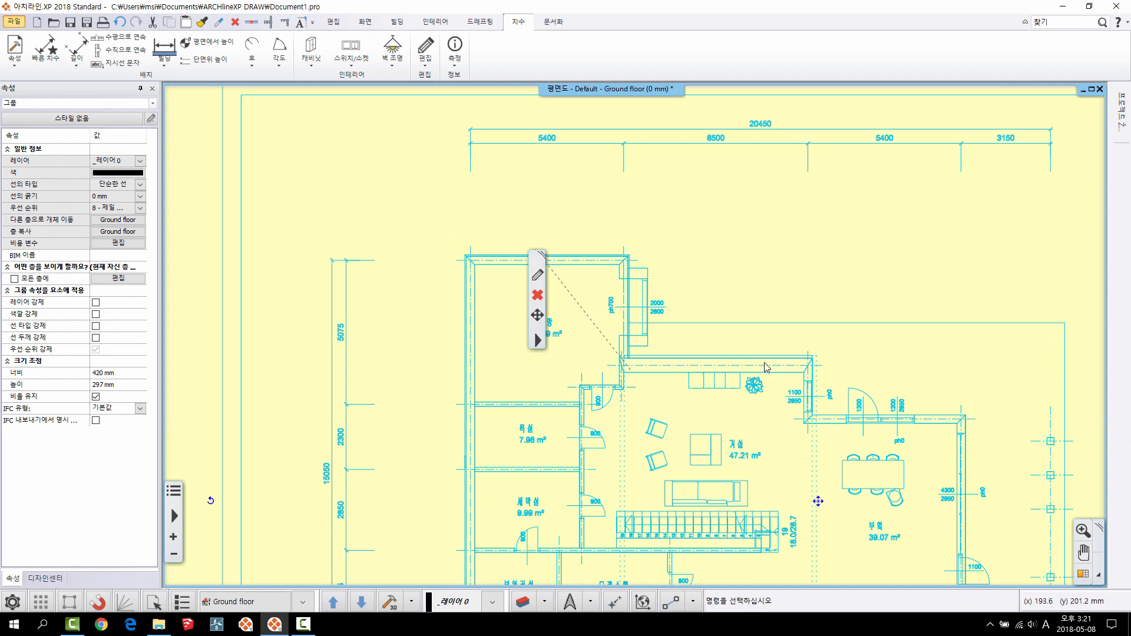
{"action": "key", "text": "Escape"}
{"action": "scroll", "coordinate": [766, 367], "scroll_direction": "down", "scroll_amount": 2}
{"action": "scroll", "coordinate": [625, 282], "scroll_direction": "up", "scroll_amount": 2}
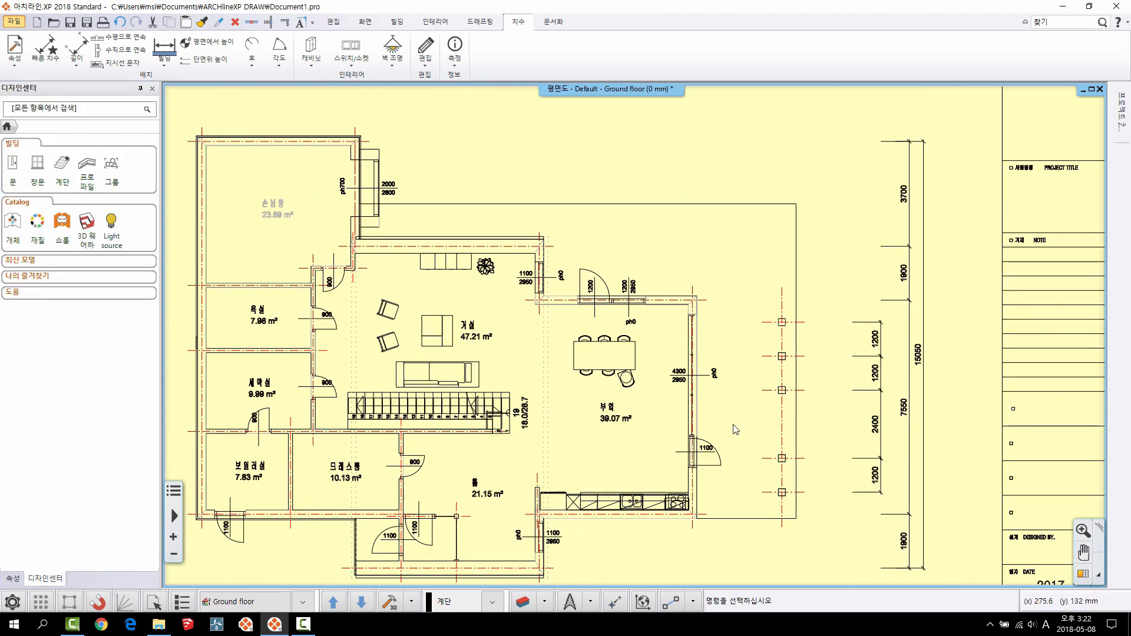
{"action": "scroll", "coordinate": [737, 400], "scroll_direction": "up", "scroll_amount": 1}
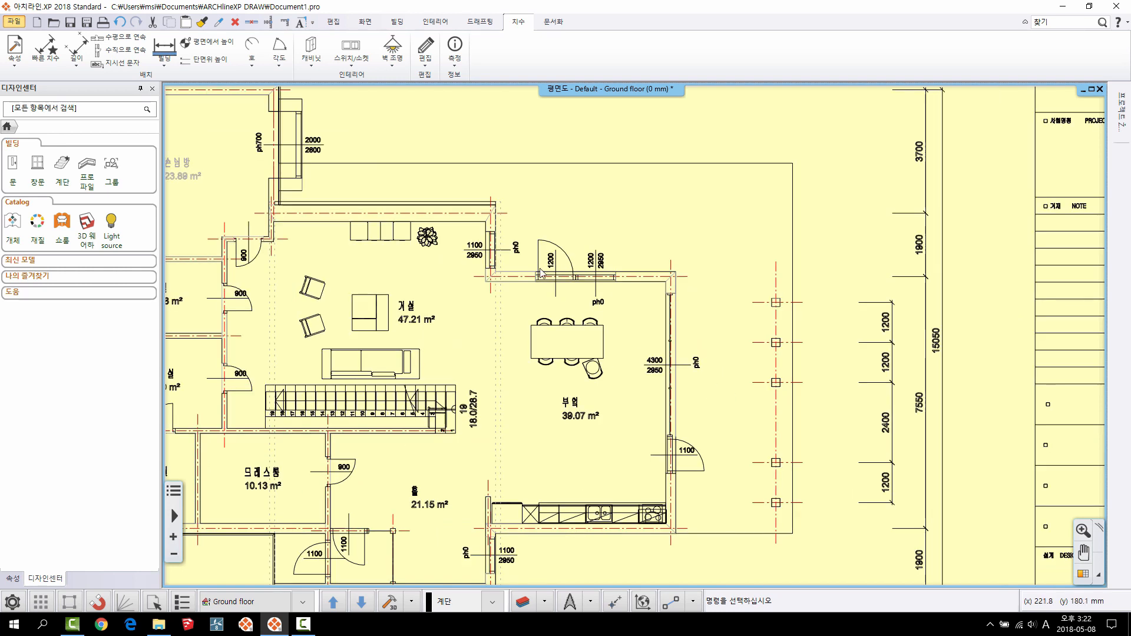
- Open the imported floor plan group for editing with 그룹 편집
{"action": "left_click", "coordinate": [584, 299]}
{"action": "scroll", "coordinate": [656, 307], "scroll_direction": "down", "scroll_amount": 2}
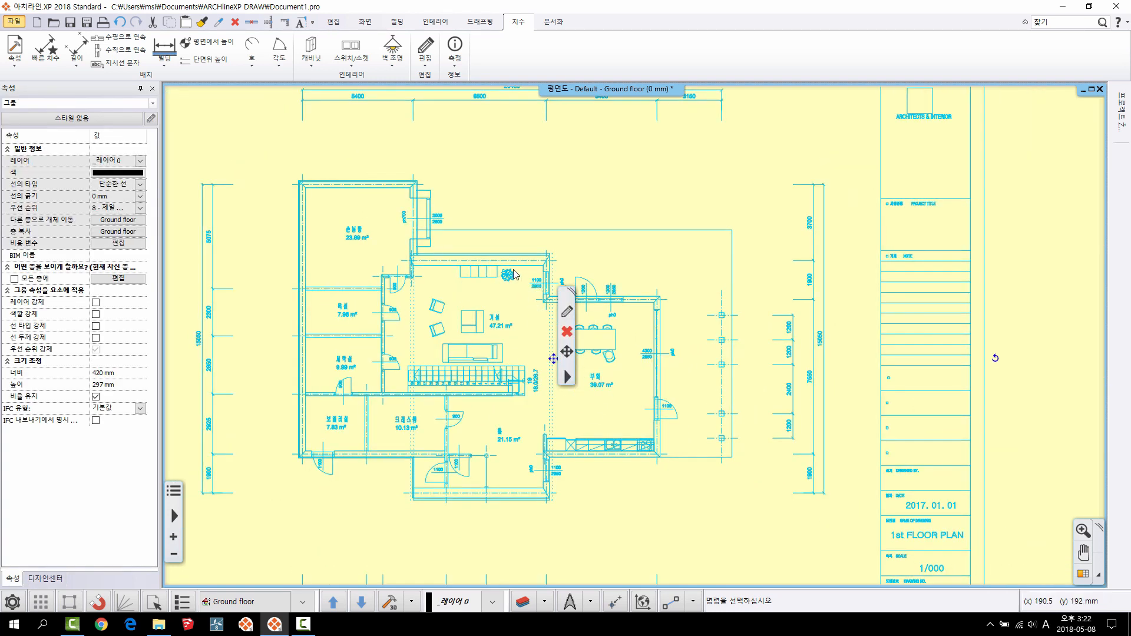
{"action": "scroll", "coordinate": [345, 217], "scroll_direction": "up", "scroll_amount": 1}
{"action": "right_click", "coordinate": [530, 291]}
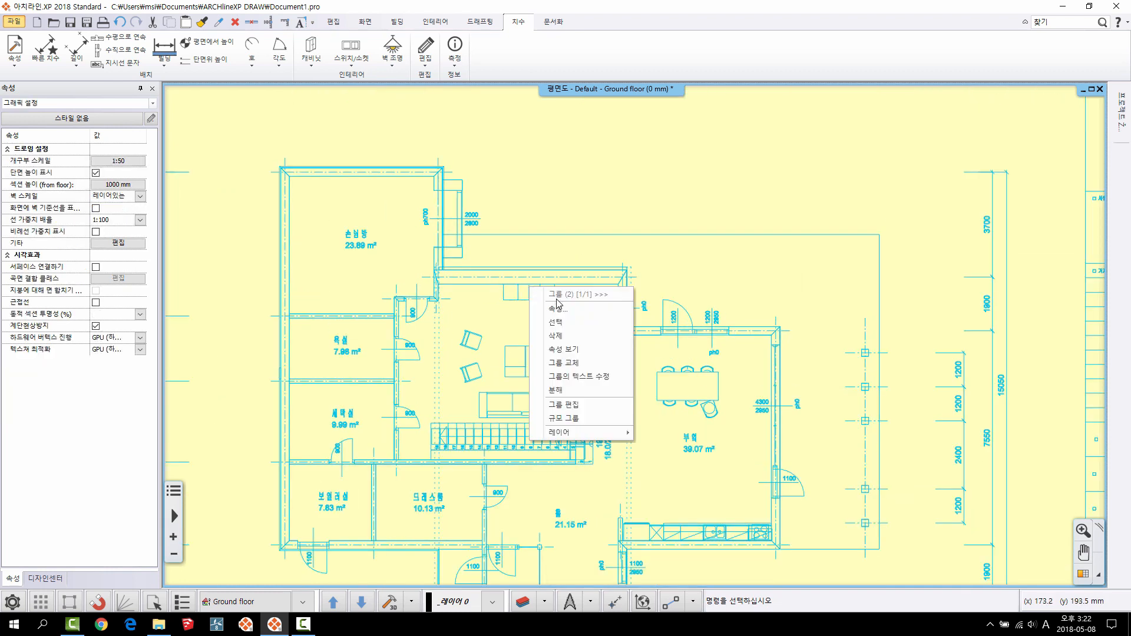
{"action": "left_click", "coordinate": [577, 404]}
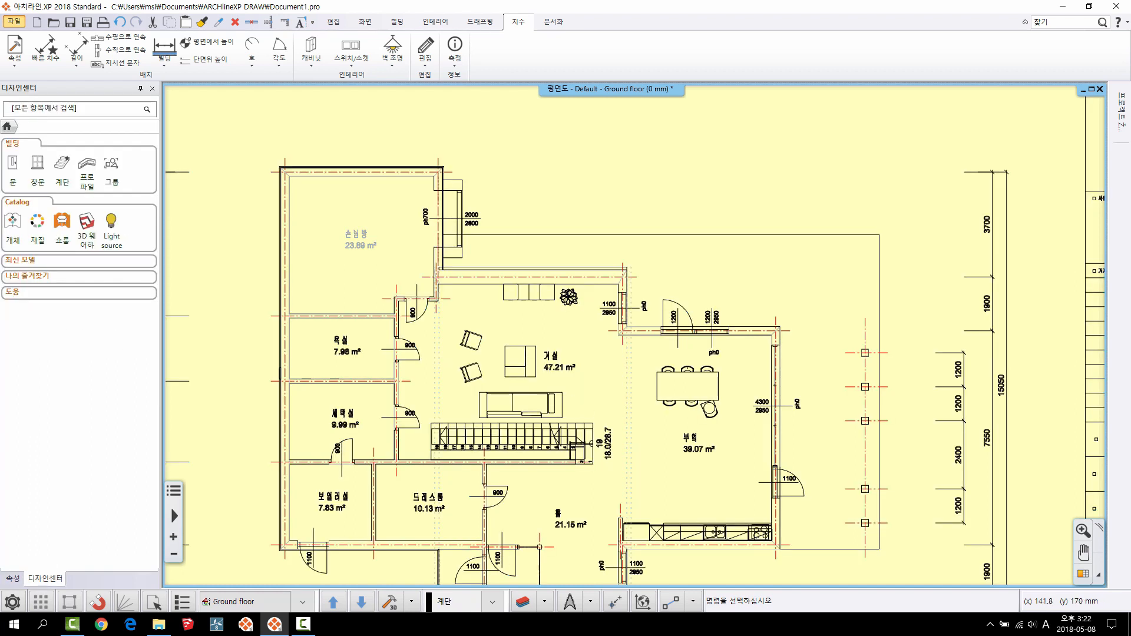
- Inspect individual wall lines inside the group, above the living room (거실) and along the bathroom (욕실)
{"action": "scroll", "coordinate": [452, 211], "scroll_direction": "up", "scroll_amount": 2}
{"action": "scroll", "coordinate": [758, 312], "scroll_direction": "up", "scroll_amount": 2}
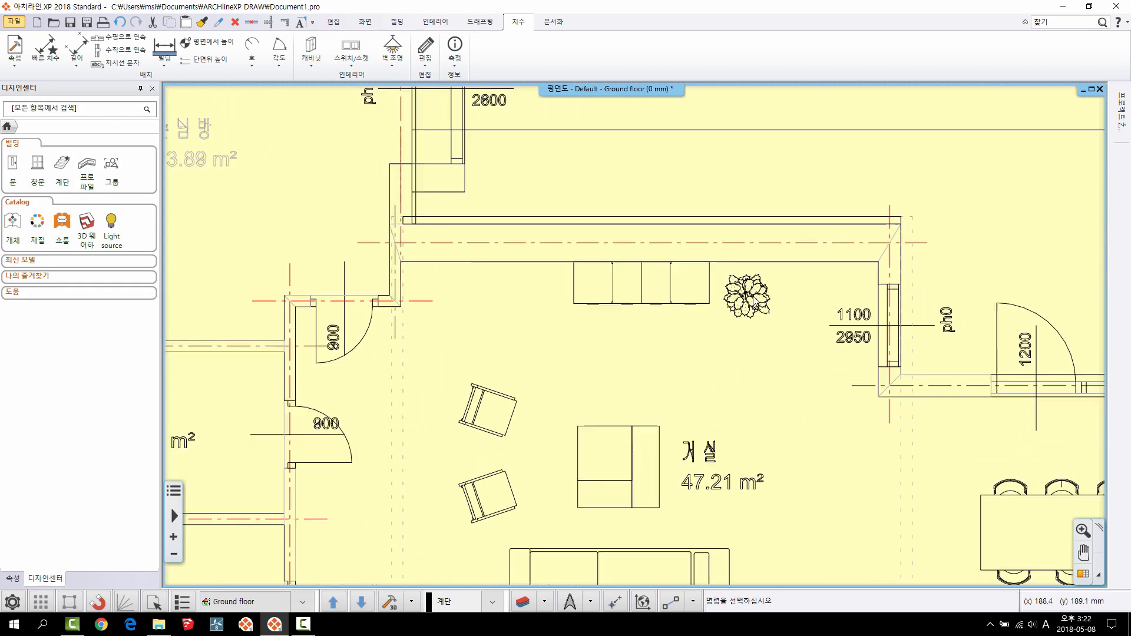
{"action": "left_click", "coordinate": [512, 250]}
{"action": "left_click", "coordinate": [531, 225]}
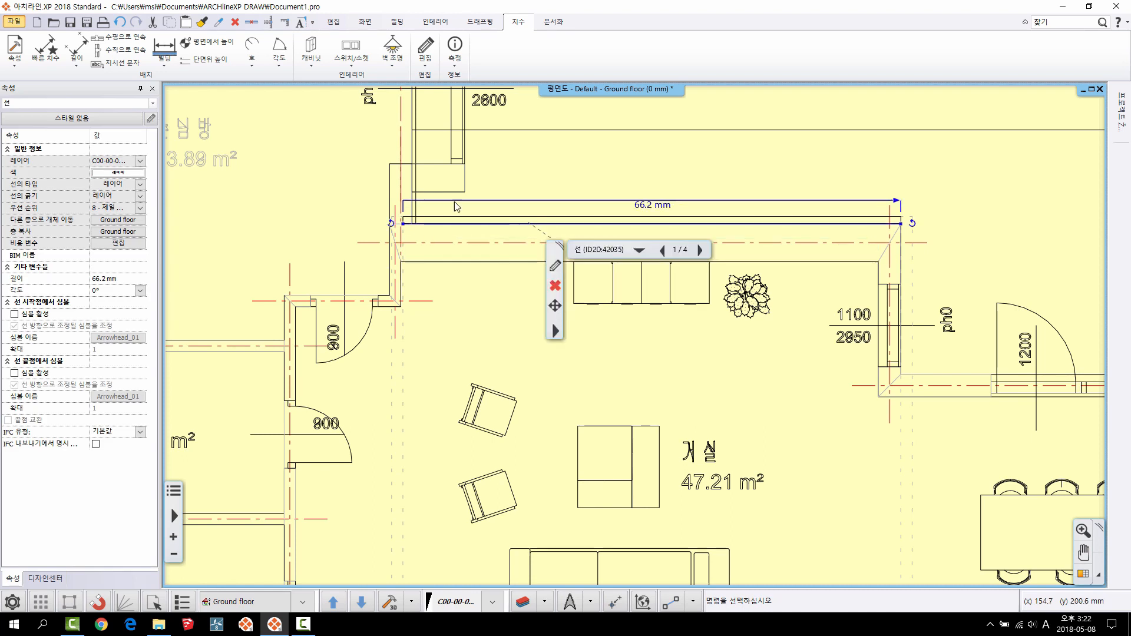
{"action": "middle_click_drag", "start_coordinate": [167, 318], "coordinate": [437, 297]}
{"action": "left_click", "coordinate": [435, 322]}
{"action": "scroll", "coordinate": [602, 331], "scroll_direction": "up", "scroll_amount": 3}
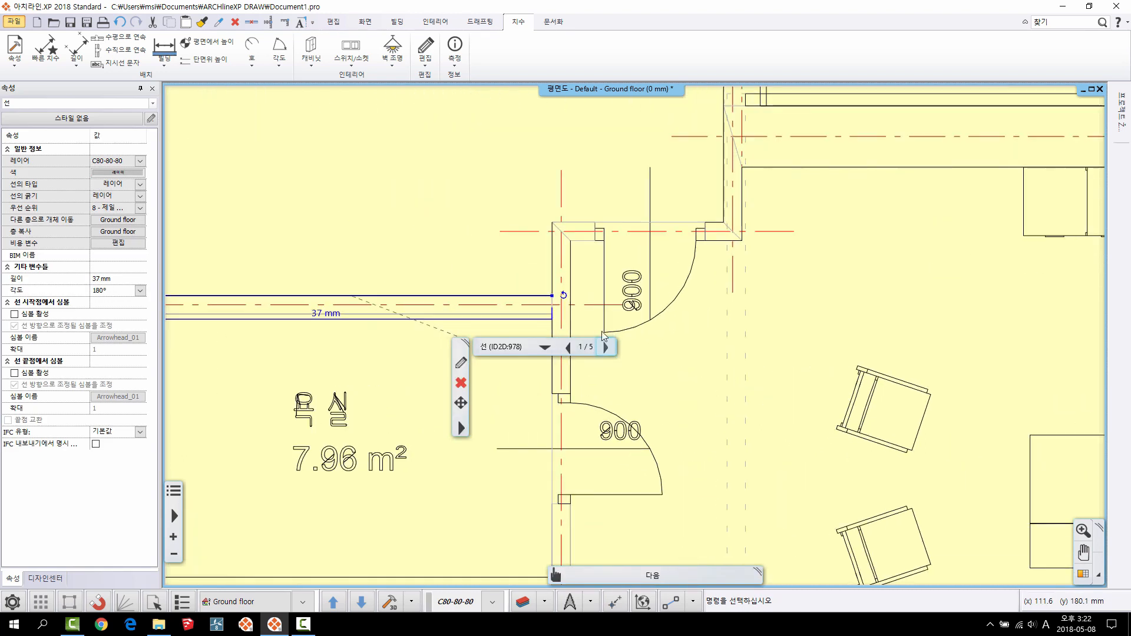
{"action": "scroll", "coordinate": [544, 272], "scroll_direction": "down", "scroll_amount": 4}
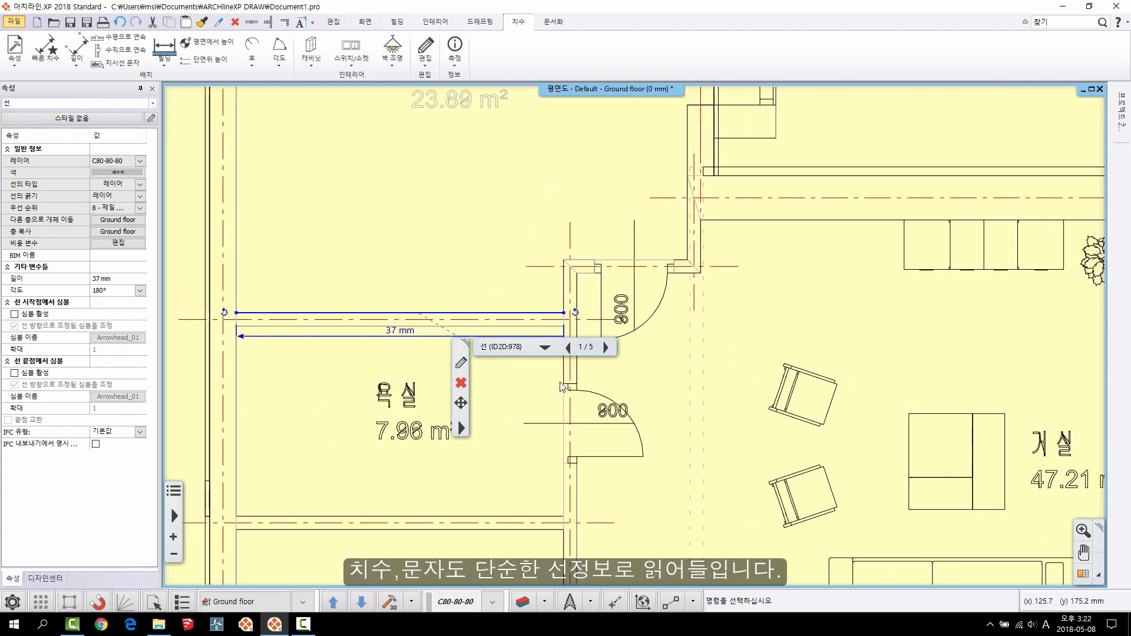
- Inspect the lines forming the 900 door dimension and the living room's name and area text, then deselect them
{"action": "scroll", "coordinate": [459, 222], "scroll_direction": "up", "scroll_amount": 1}
{"action": "left_click", "coordinate": [524, 227]}
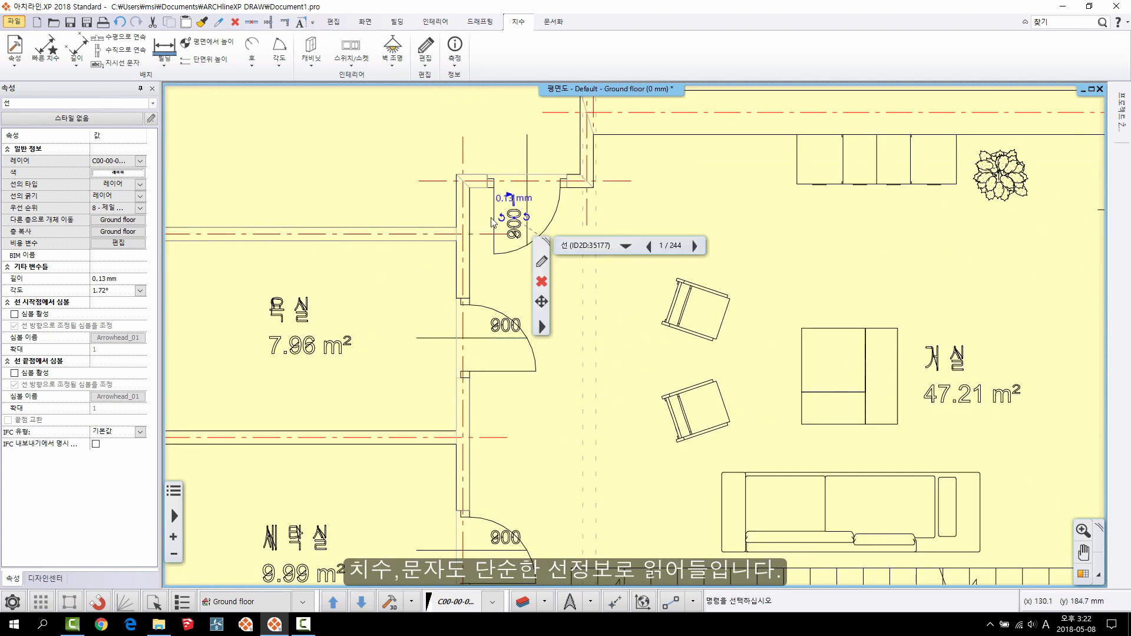
{"action": "middle_click_drag", "start_coordinate": [977, 296], "coordinate": [856, 338]}
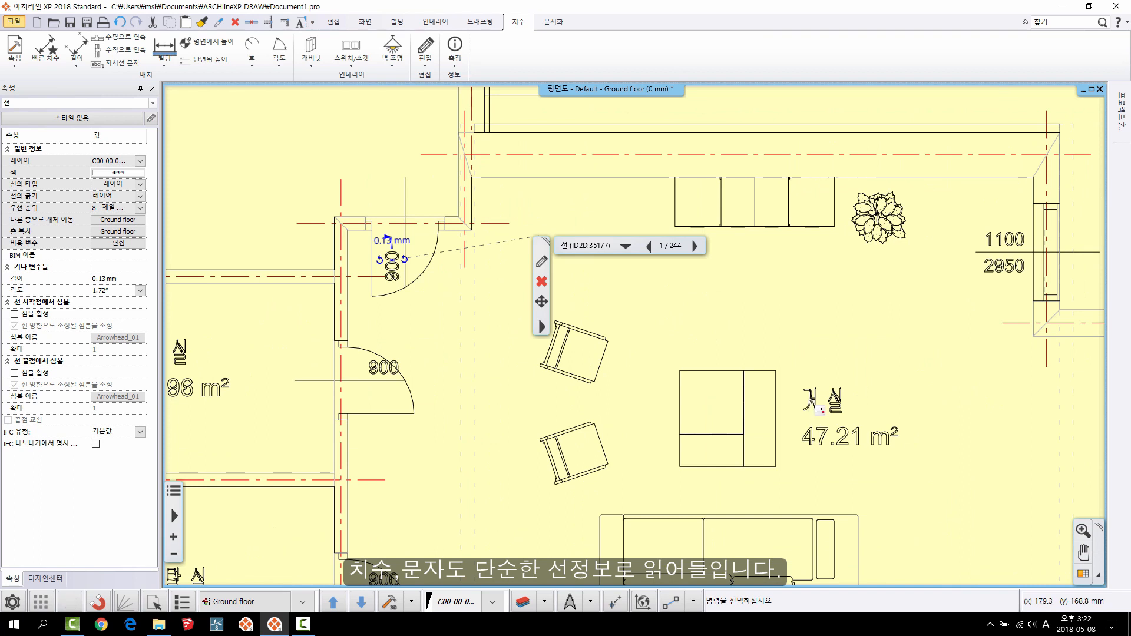
{"action": "left_click", "coordinate": [812, 406]}
{"action": "left_click", "coordinate": [808, 440]}
{"action": "scroll", "coordinate": [763, 333], "scroll_direction": "down", "scroll_amount": 3}
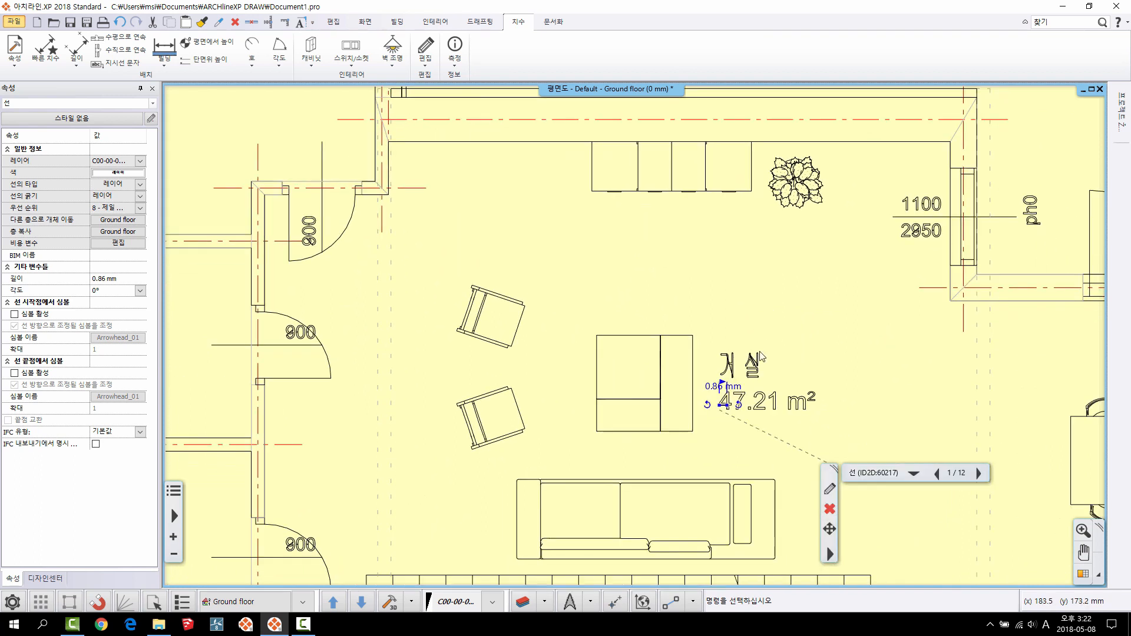
{"action": "key", "text": "Escape"}
- Close the floor plan group with 그룹 닫기 and clear the selection
{"action": "right_click", "coordinate": [689, 301]}
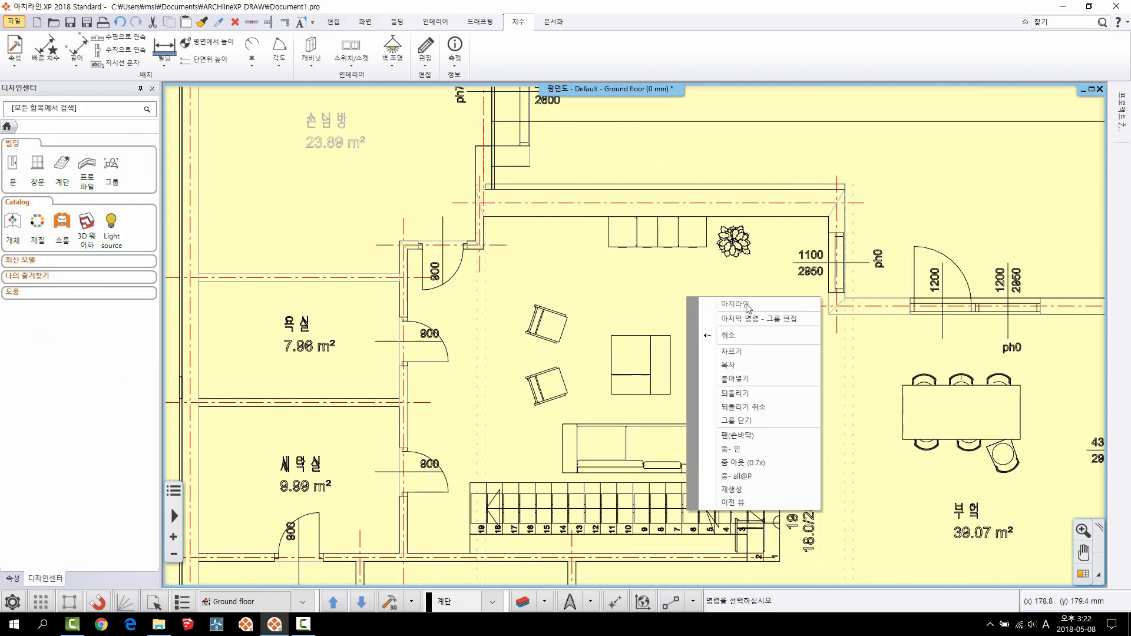
{"action": "right_click", "coordinate": [636, 220]}
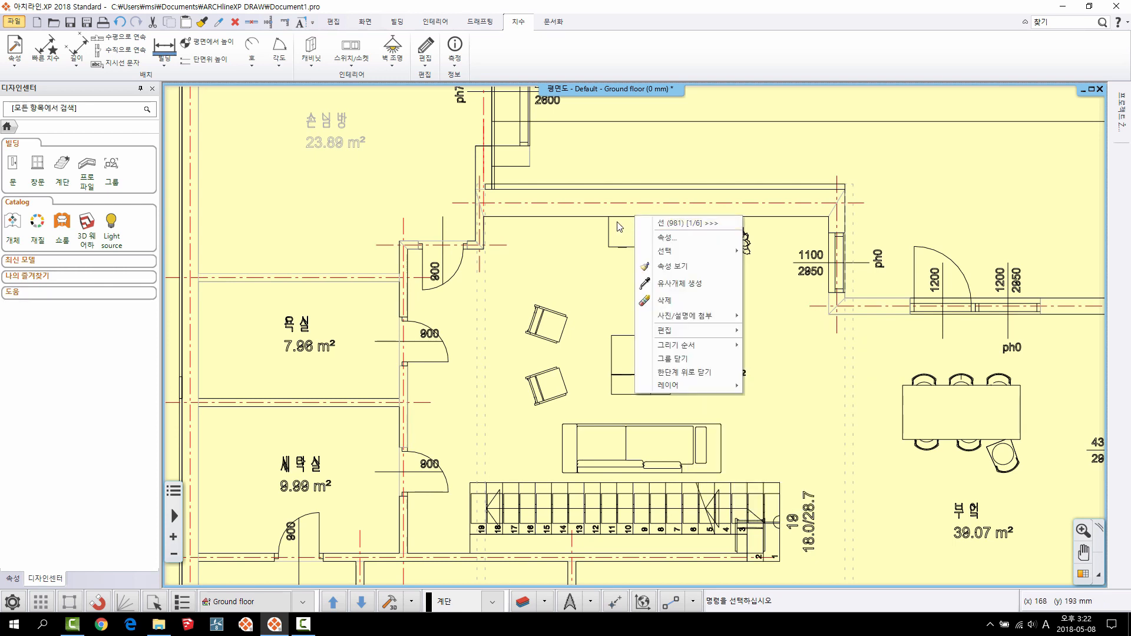
{"action": "right_click", "coordinate": [617, 223]}
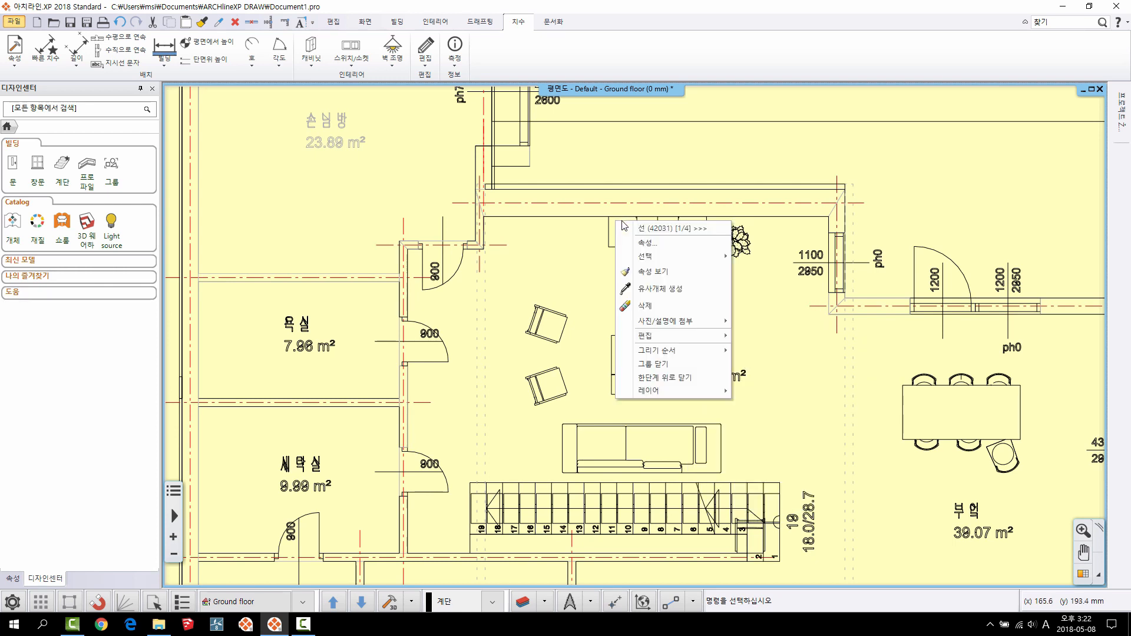
{"action": "left_click", "coordinate": [652, 365]}
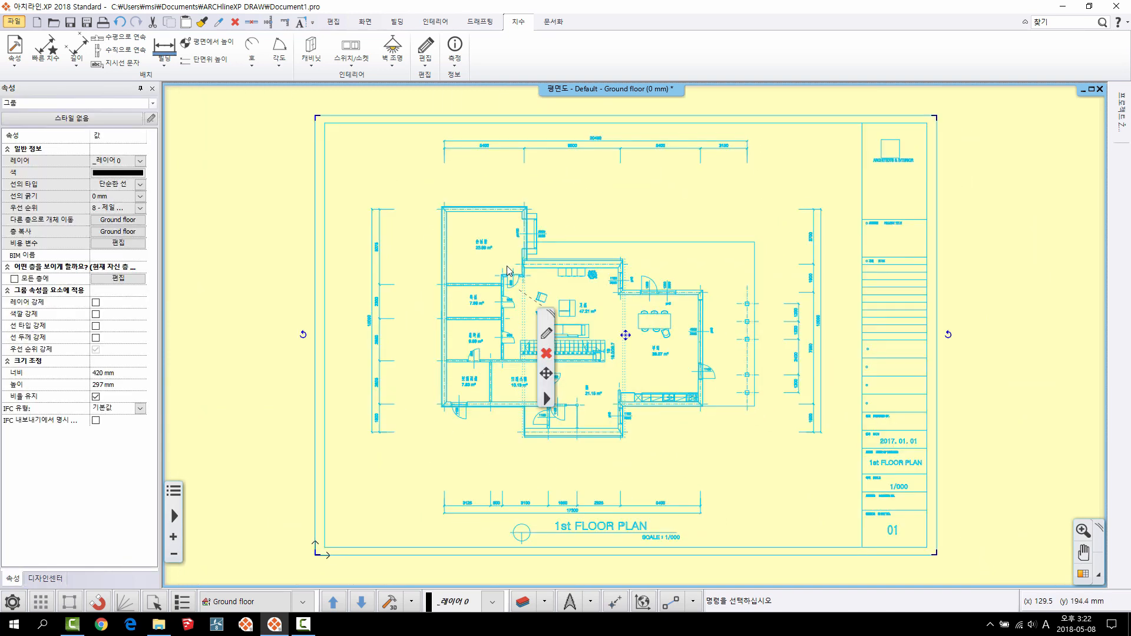
{"action": "key", "text": "Escape"}
- Select the whole imported floor plan group and check its width and height under 크기 조정
{"action": "scroll", "coordinate": [687, 404], "scroll_direction": "up", "scroll_amount": 4}
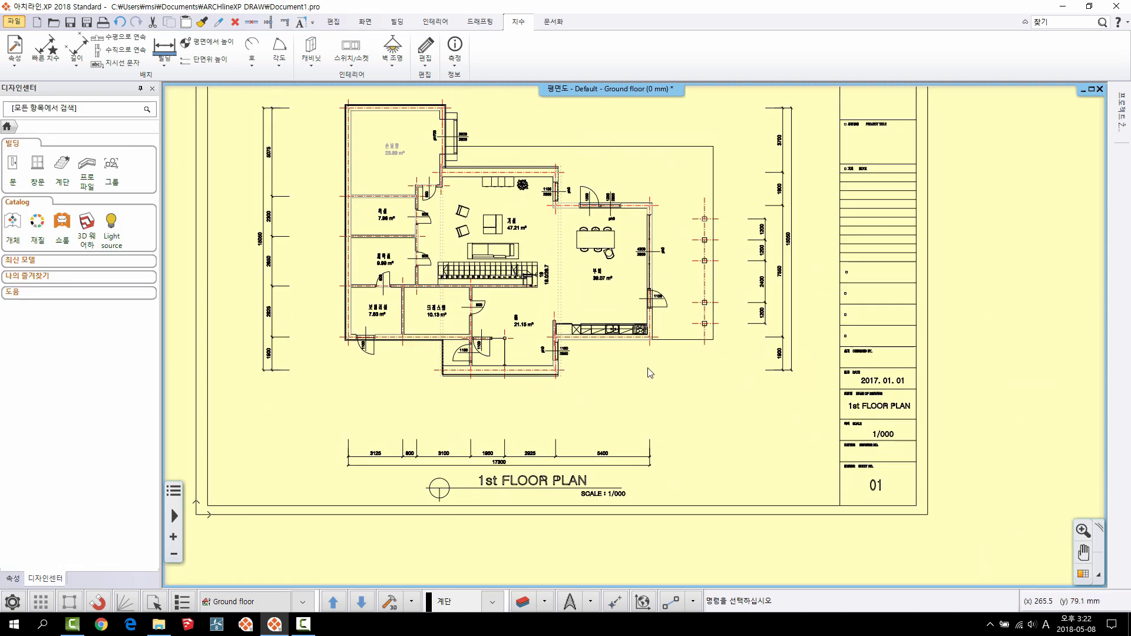
{"action": "middle_click_drag", "start_coordinate": [647, 368], "coordinate": [663, 392]}
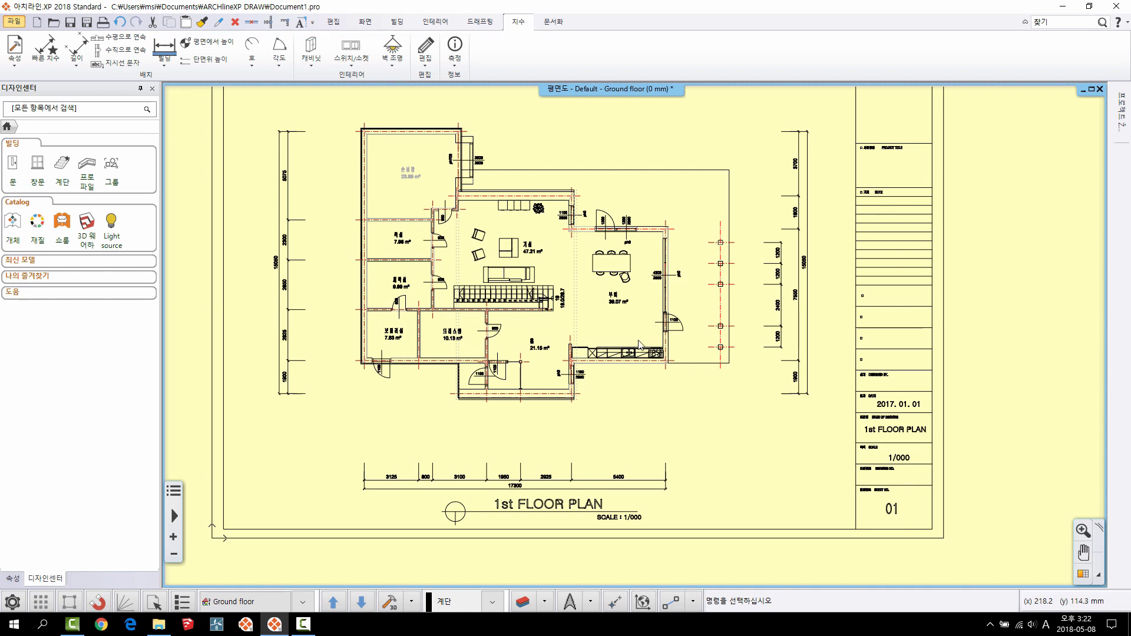
{"action": "middle_click_drag", "start_coordinate": [686, 448], "coordinate": [655, 392]}
{"action": "middle_click_drag", "start_coordinate": [727, 410], "coordinate": [739, 431]}
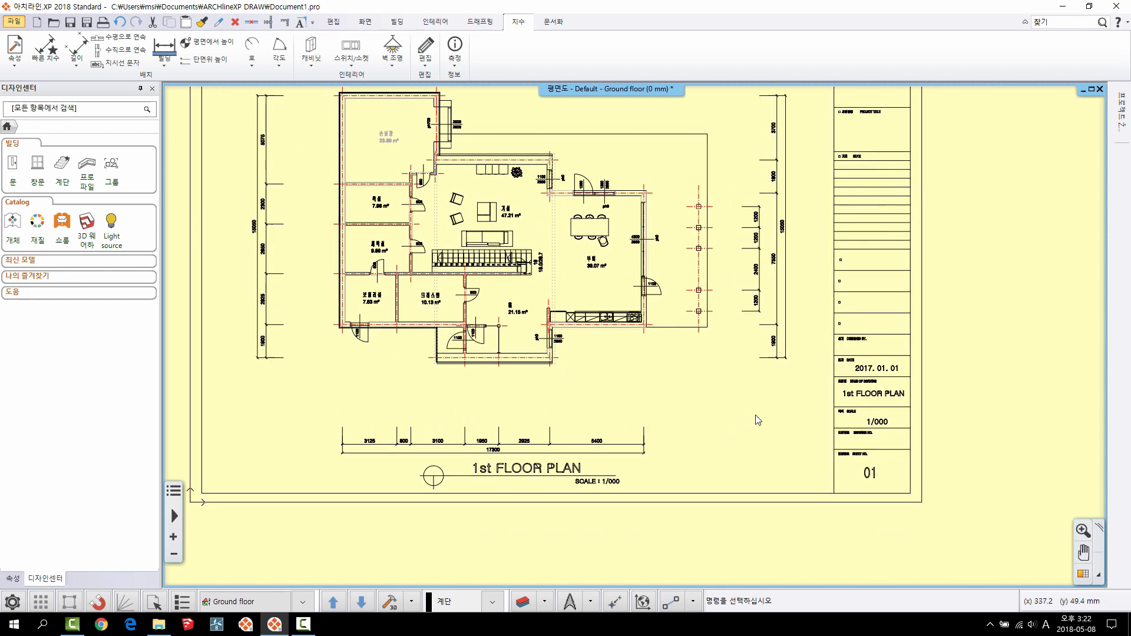
{"action": "mouse_move", "coordinate": [548, 234]}
{"action": "middle_mouse_down"}
{"action": "mouse_move", "coordinate": [619, 320]}
{"action": "mouse_move", "coordinate": [548, 362]}
{"action": "mouse_move", "coordinate": [589, 324]}
{"action": "middle_mouse_up"}
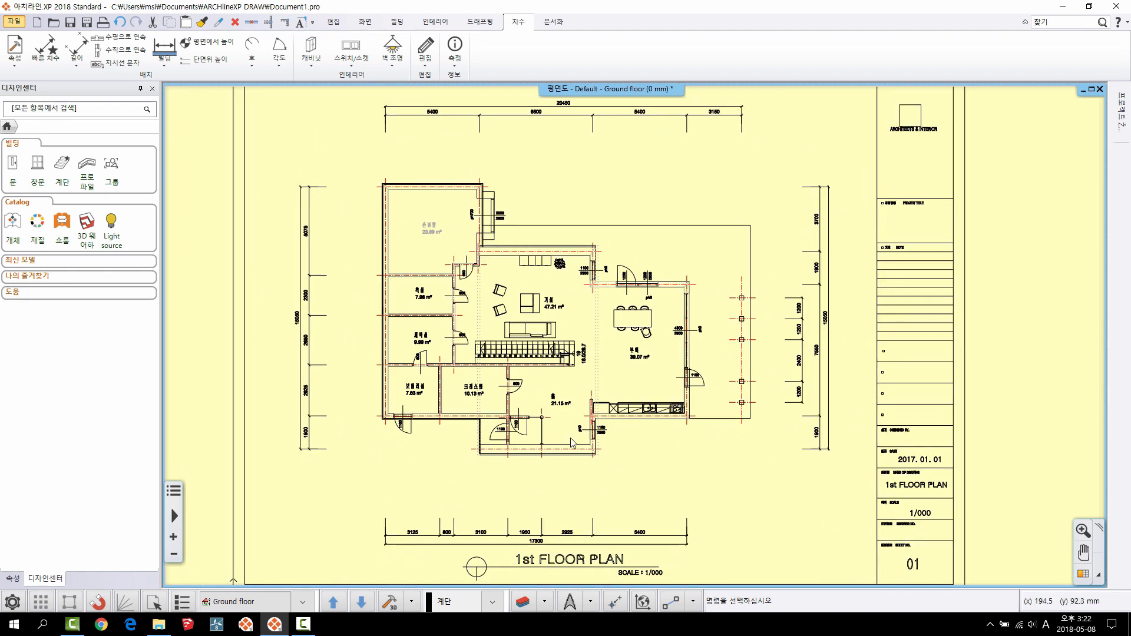
{"action": "middle_click_drag", "start_coordinate": [486, 360], "coordinate": [496, 361]}
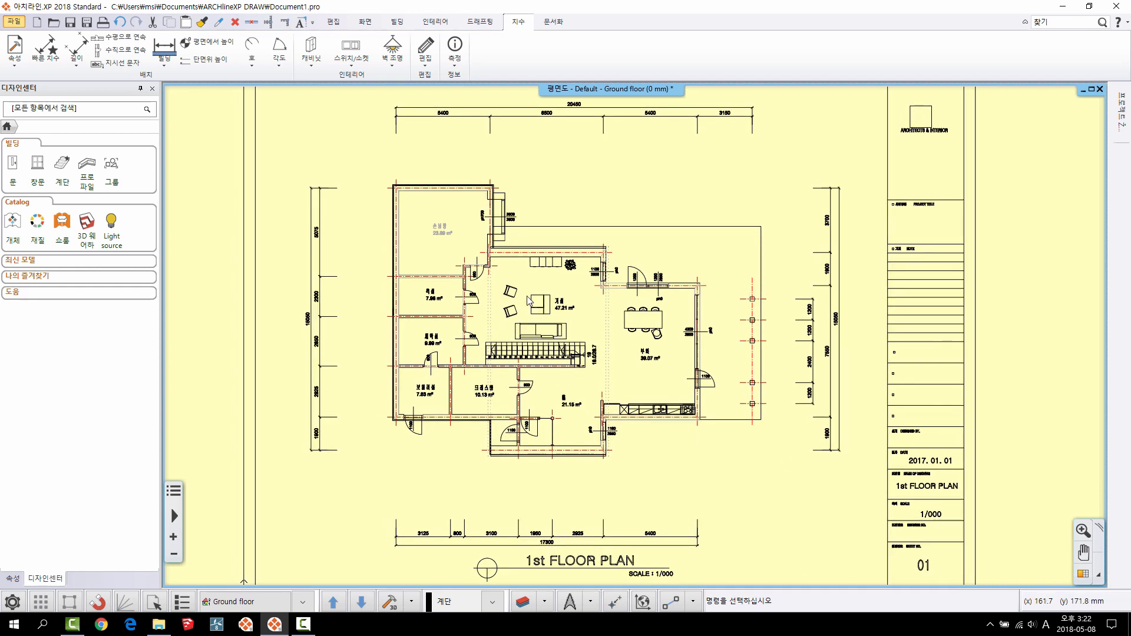
{"action": "scroll", "coordinate": [528, 301], "scroll_direction": "down", "scroll_amount": 2}
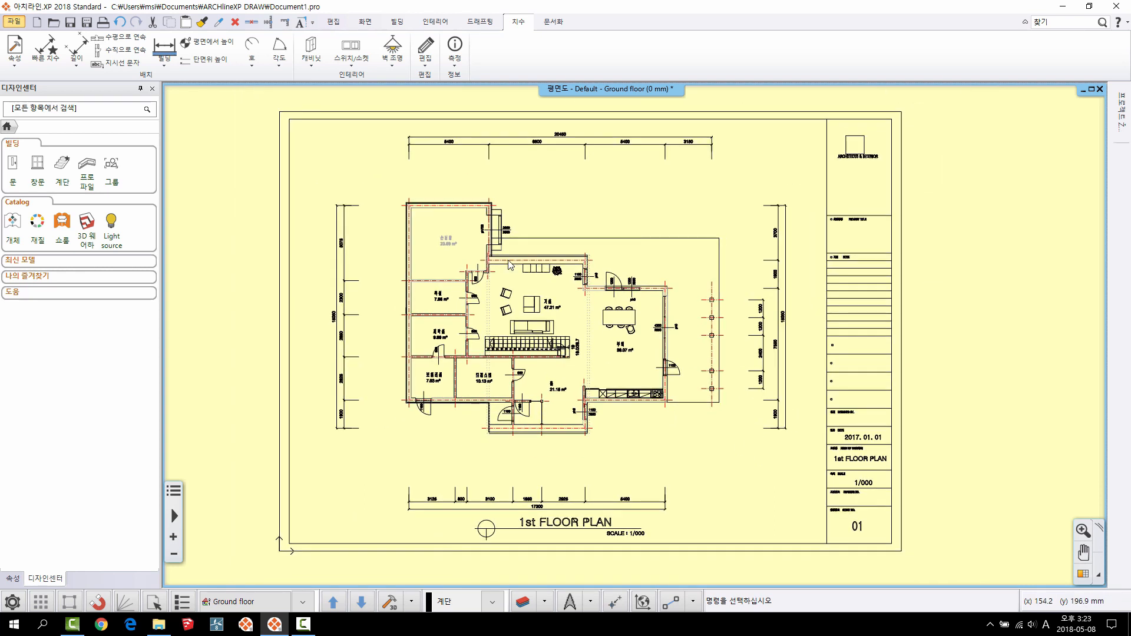
{"action": "left_click", "coordinate": [478, 365]}
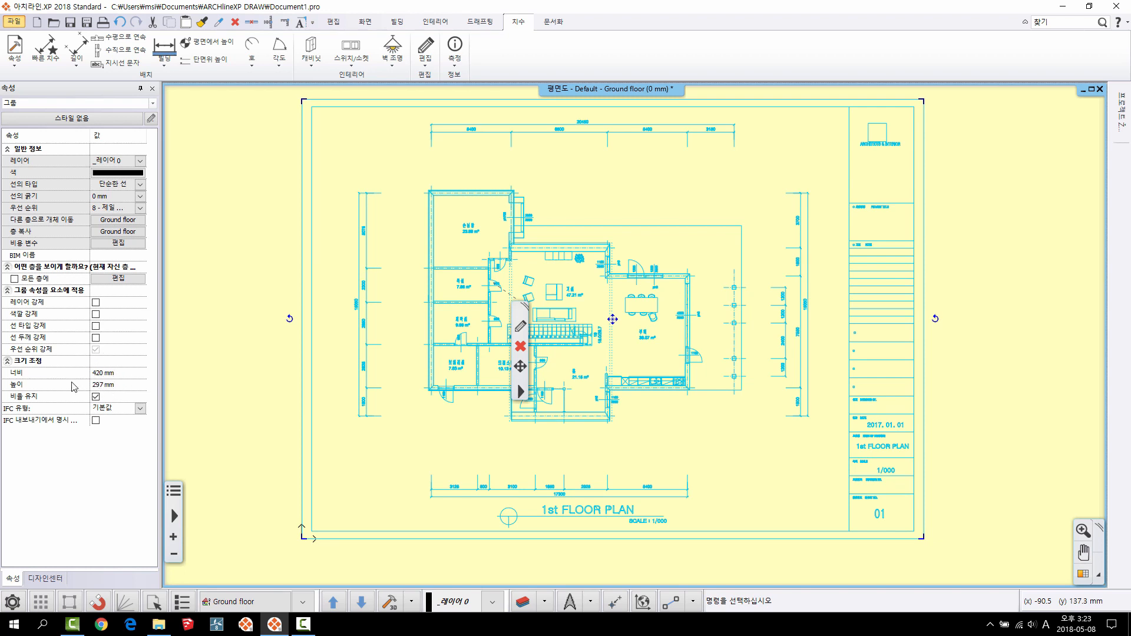
- Deselect the floor plan group, measure the distance between the endpoints of the upper 5400 dimension's extension lines, and end the measurement
{"action": "middle_click_drag", "start_coordinate": [406, 279], "coordinate": [368, 286]}
{"action": "middle_click_drag", "start_coordinate": [626, 314], "coordinate": [676, 323]}
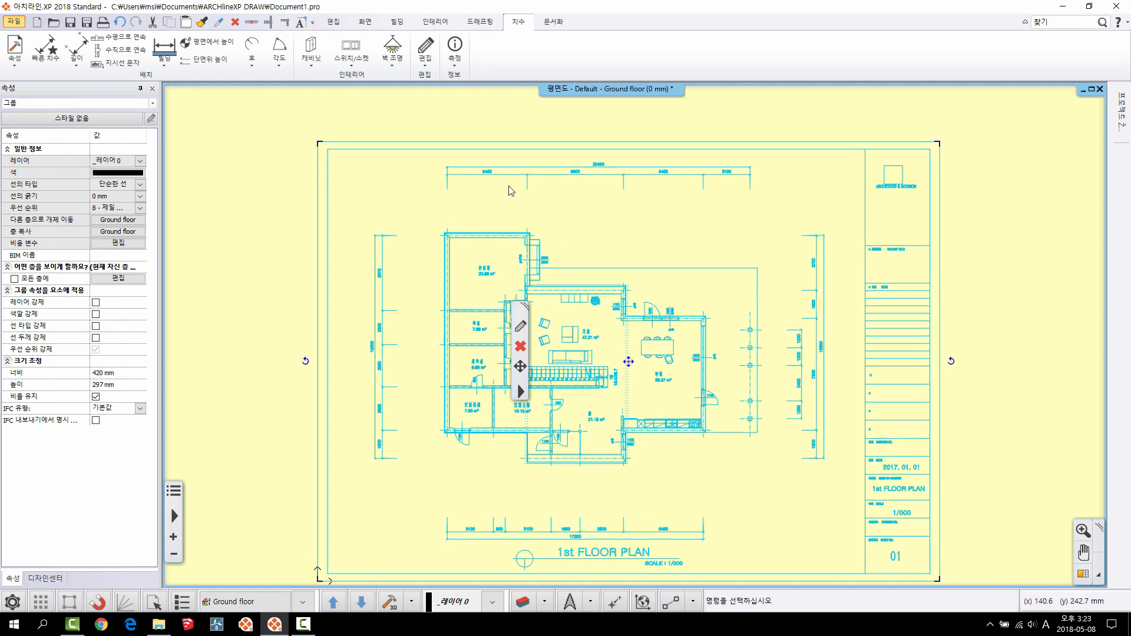
{"action": "scroll", "coordinate": [511, 185], "scroll_direction": "up", "scroll_amount": 5}
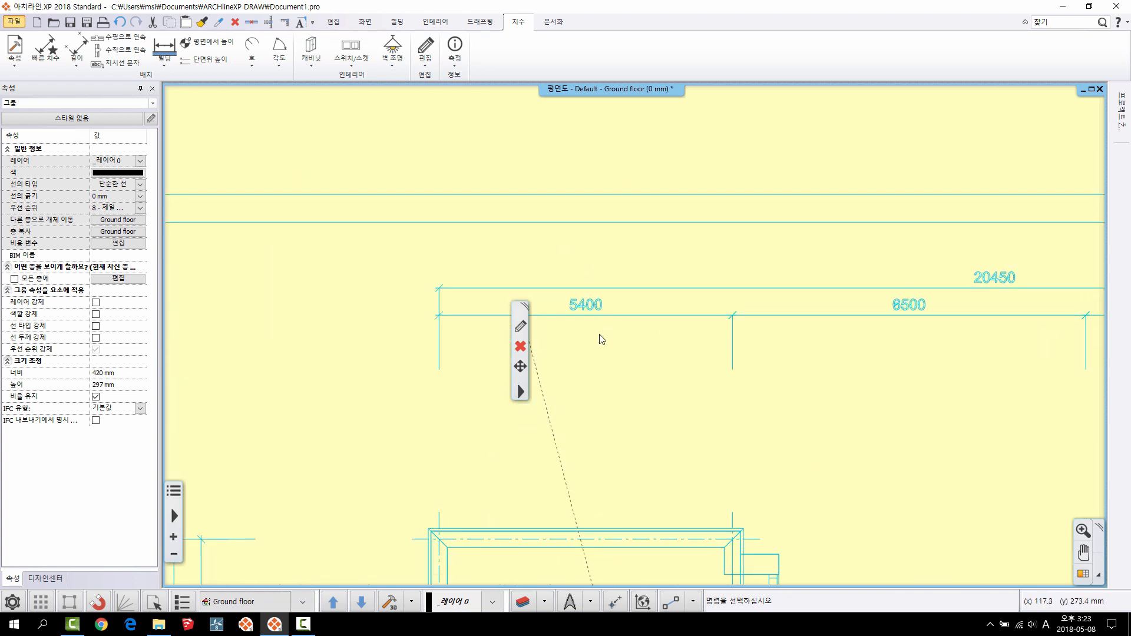
{"action": "key", "text": "Escape"}
{"action": "middle_click_drag", "start_coordinate": [548, 307], "coordinate": [502, 259]}
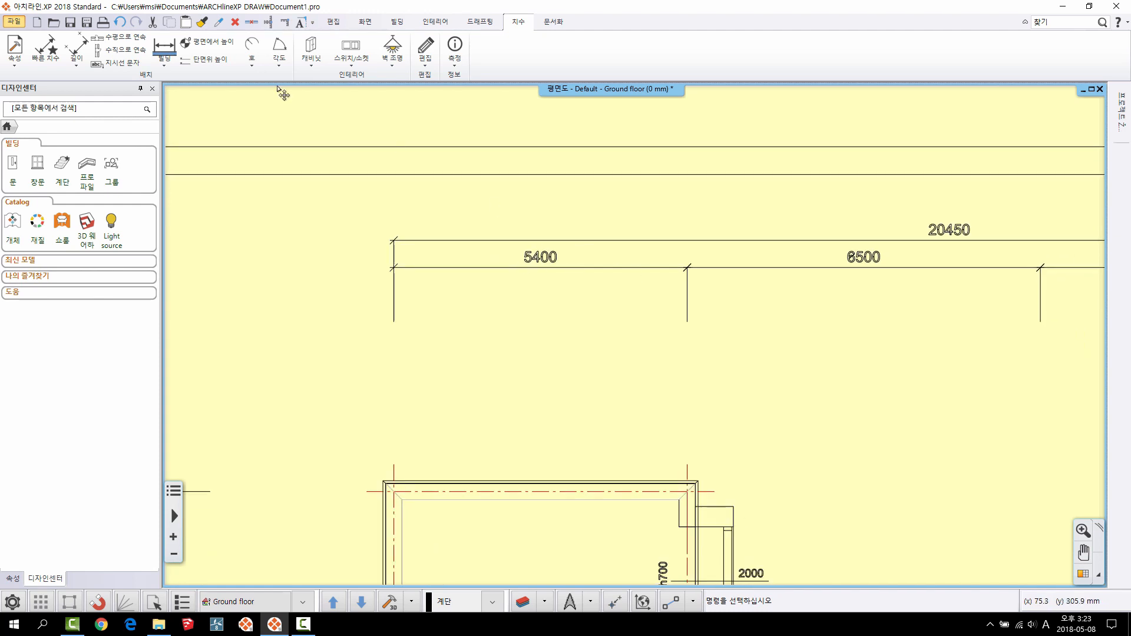
{"action": "left_click", "coordinate": [454, 59]}
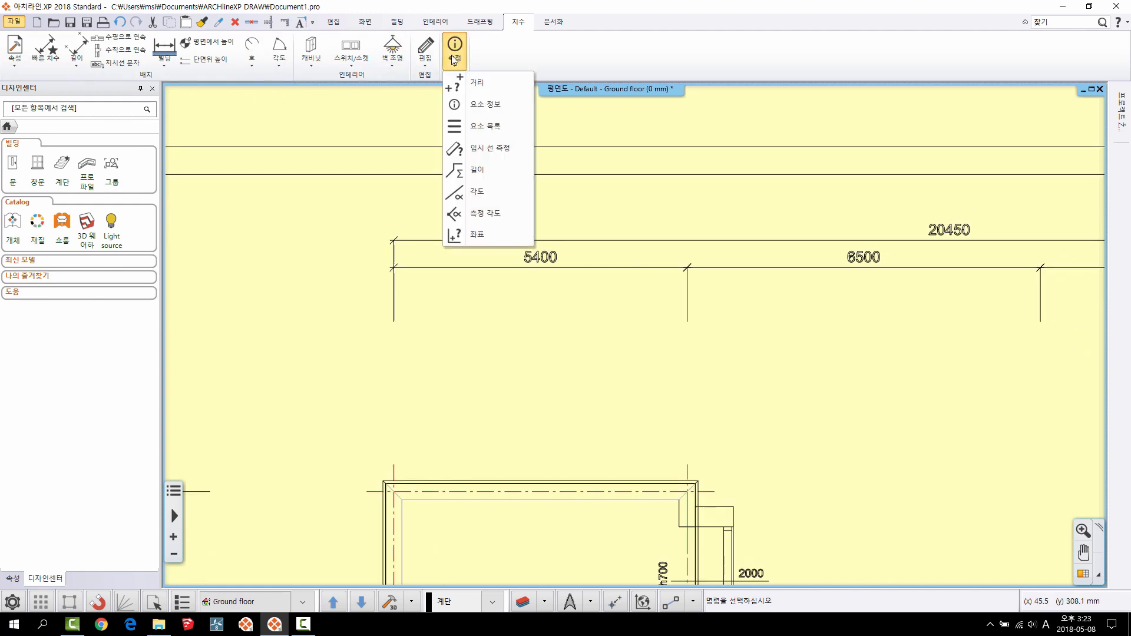
{"action": "left_click", "coordinate": [460, 87]}
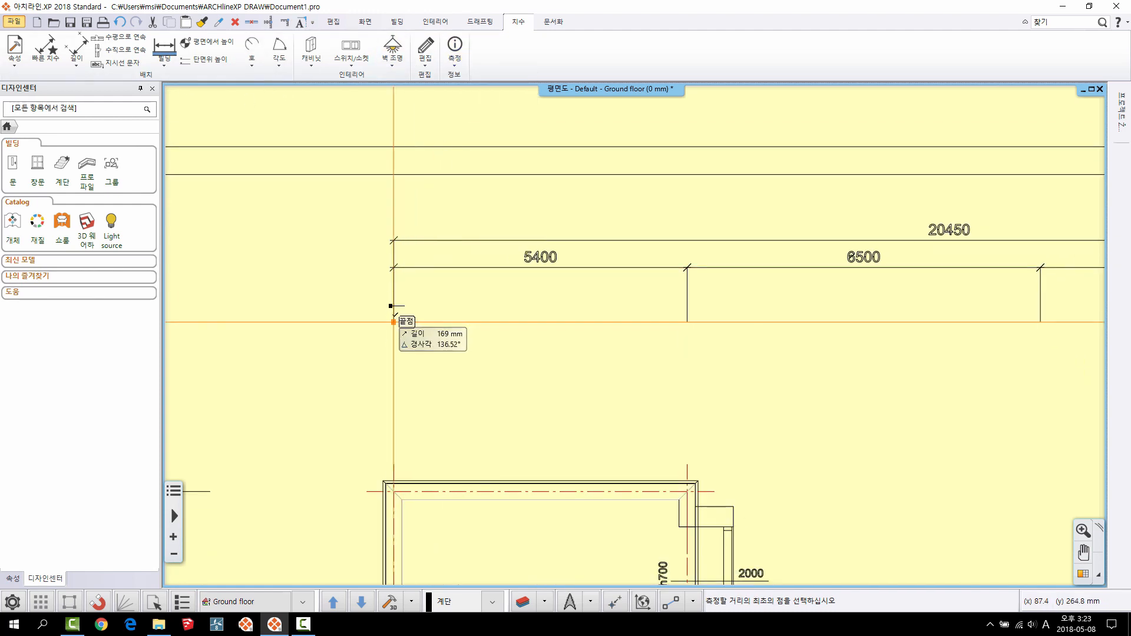
{"action": "left_click", "coordinate": [394, 322]}
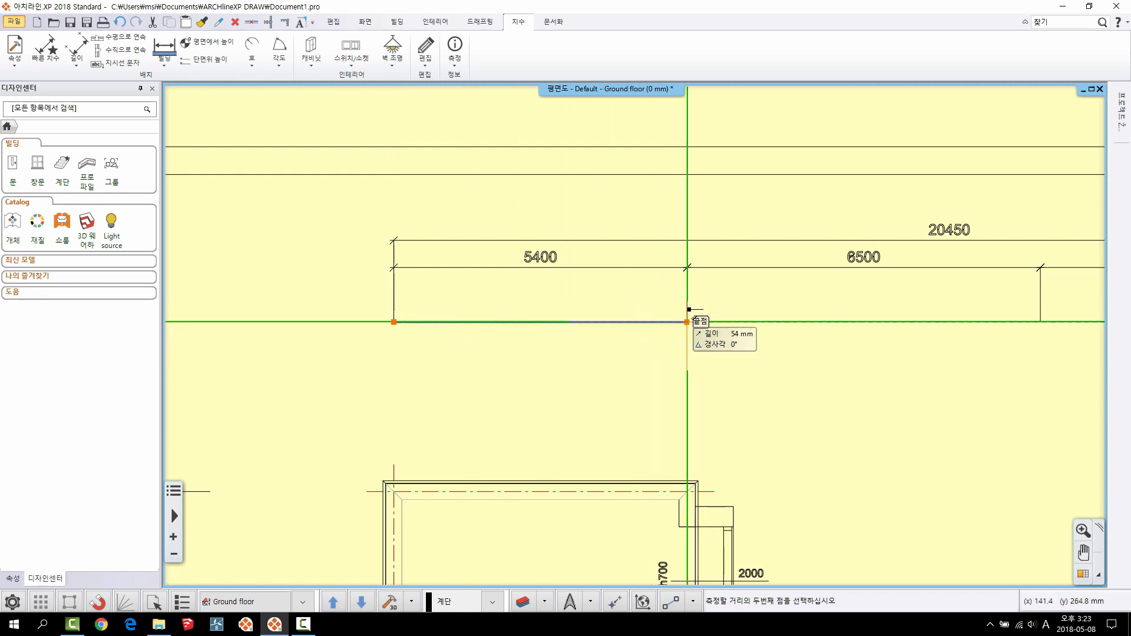
{"action": "left_click", "coordinate": [694, 319]}
{"action": "left_click", "coordinate": [543, 241]}
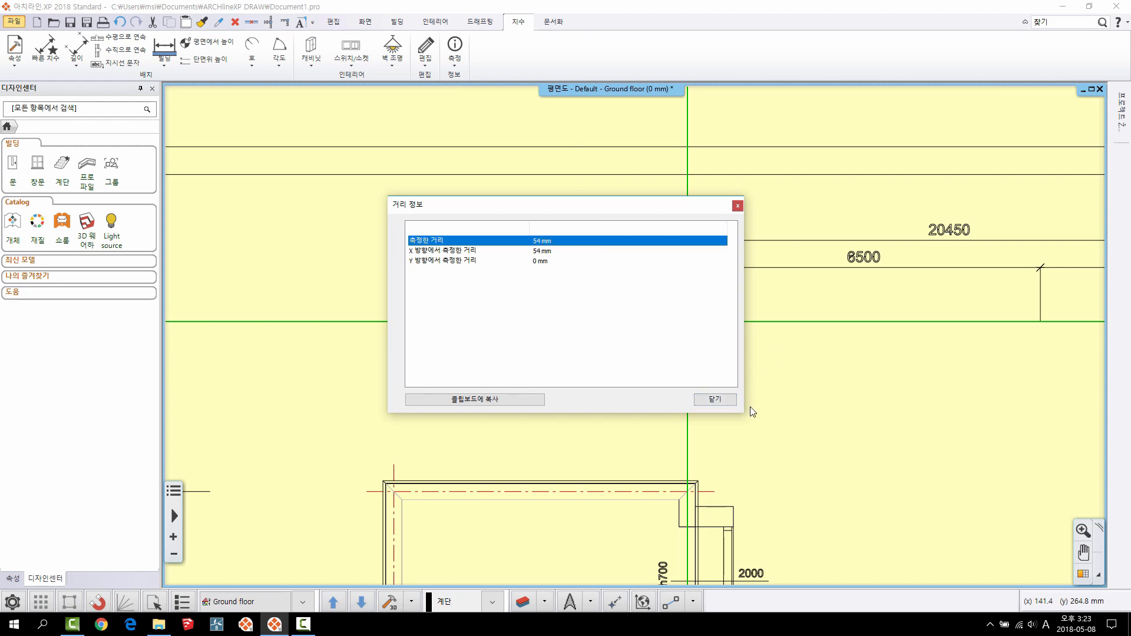
{"action": "left_click", "coordinate": [715, 400]}
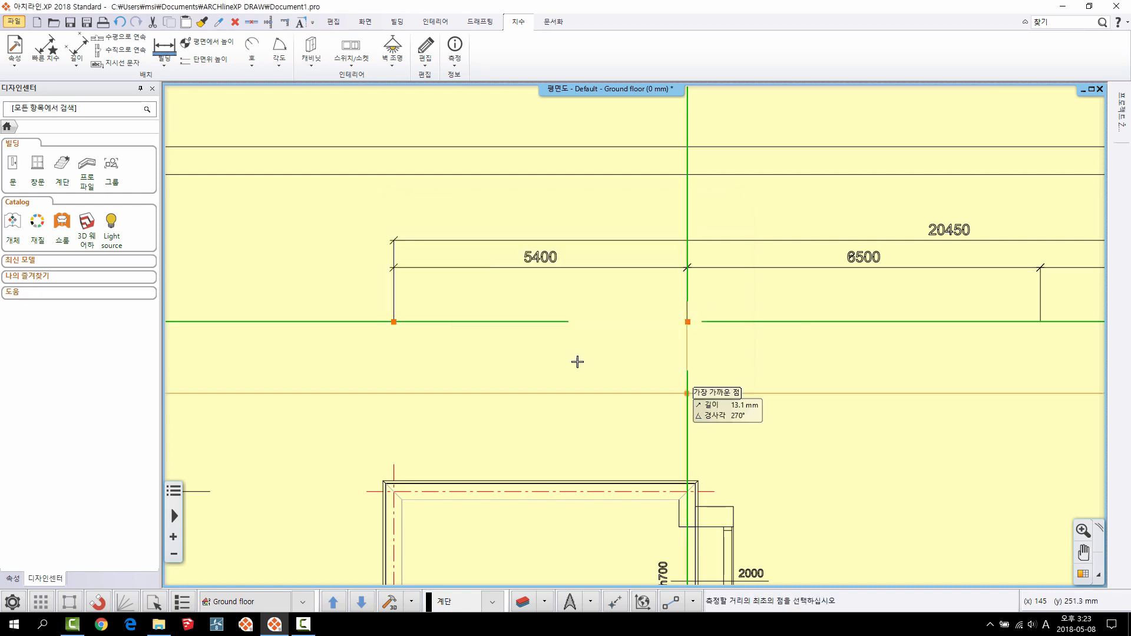
{"action": "scroll", "coordinate": [507, 323], "scroll_direction": "down", "scroll_amount": 5}
{"action": "middle_click_drag", "start_coordinate": [566, 355], "coordinate": [438, 263]}
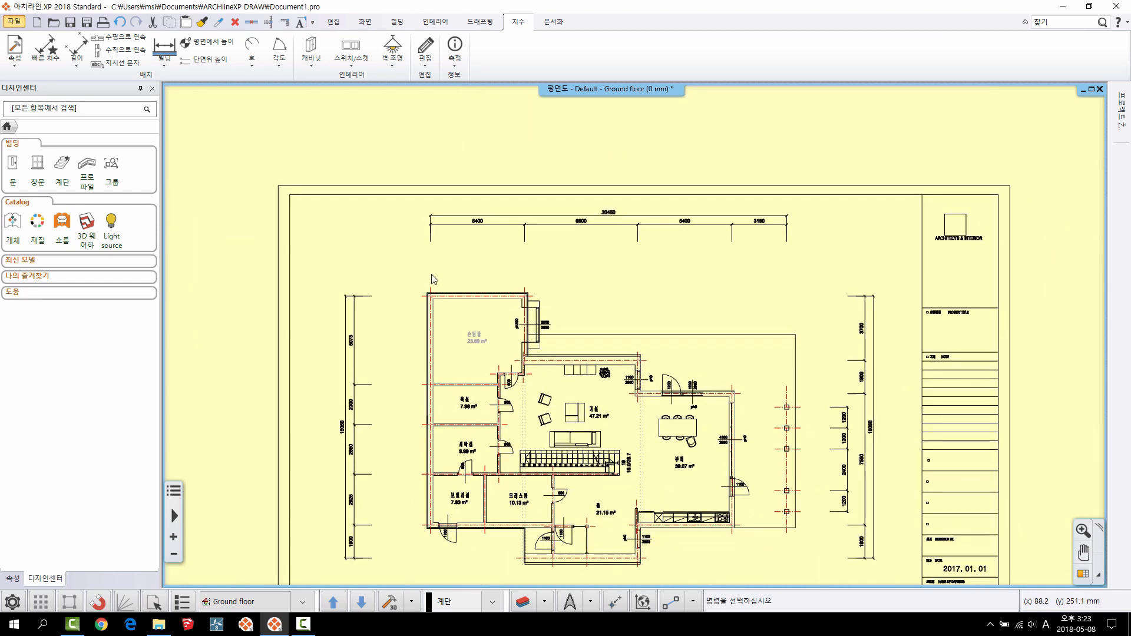
{"action": "scroll", "coordinate": [435, 274], "scroll_direction": "down", "scroll_amount": 1}
{"action": "middle_click_drag", "start_coordinate": [530, 365], "coordinate": [471, 259]}
{"action": "left_click", "coordinate": [478, 339]}
{"action": "key", "text": "Escape"}
- Scale the floor plan group by a factor of 100, using the sheet's lower-left corner as the centre of enlargement
{"action": "middle_click_drag", "start_coordinate": [531, 235], "coordinate": [591, 298]}
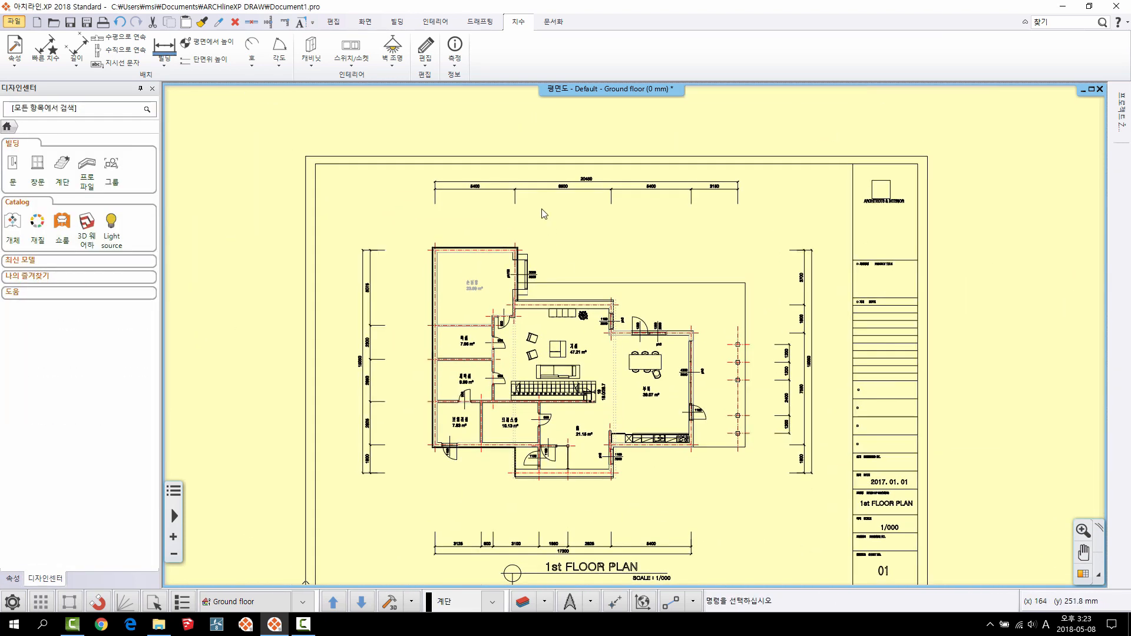
{"action": "middle_click_drag", "start_coordinate": [519, 234], "coordinate": [494, 194]}
{"action": "left_click", "coordinate": [333, 26]}
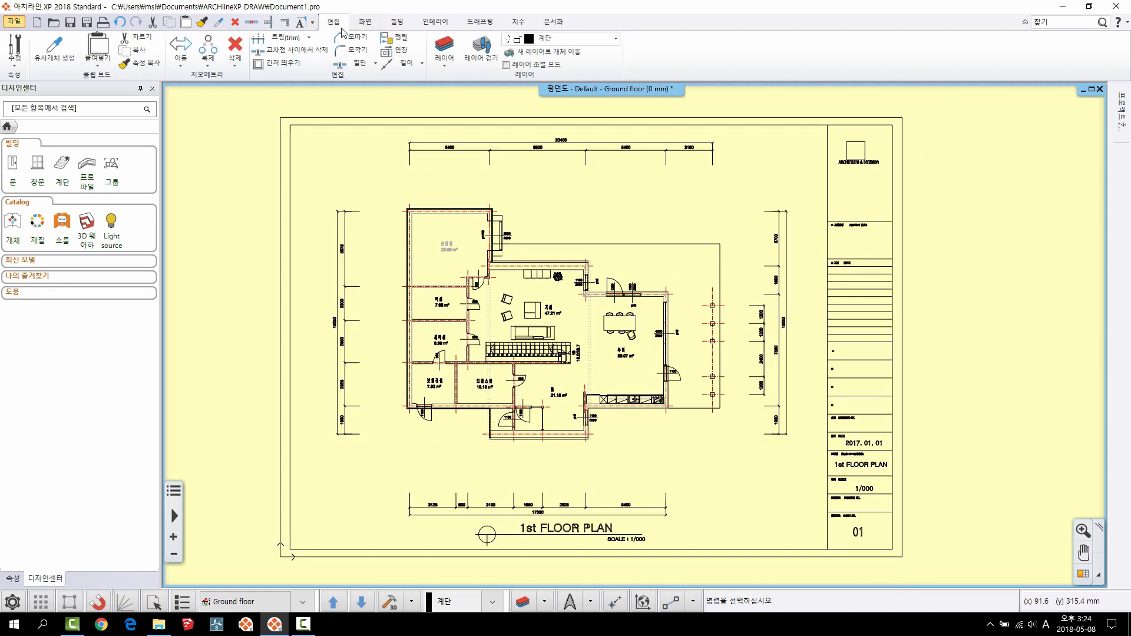
{"action": "left_click", "coordinate": [182, 66]}
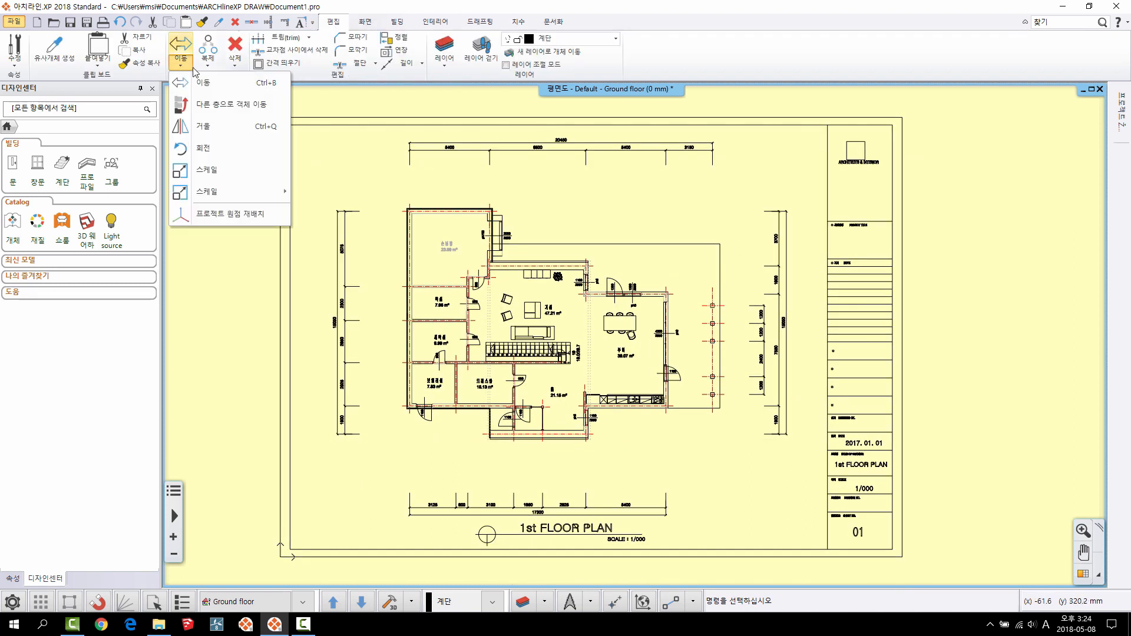
{"action": "left_click", "coordinate": [218, 174]}
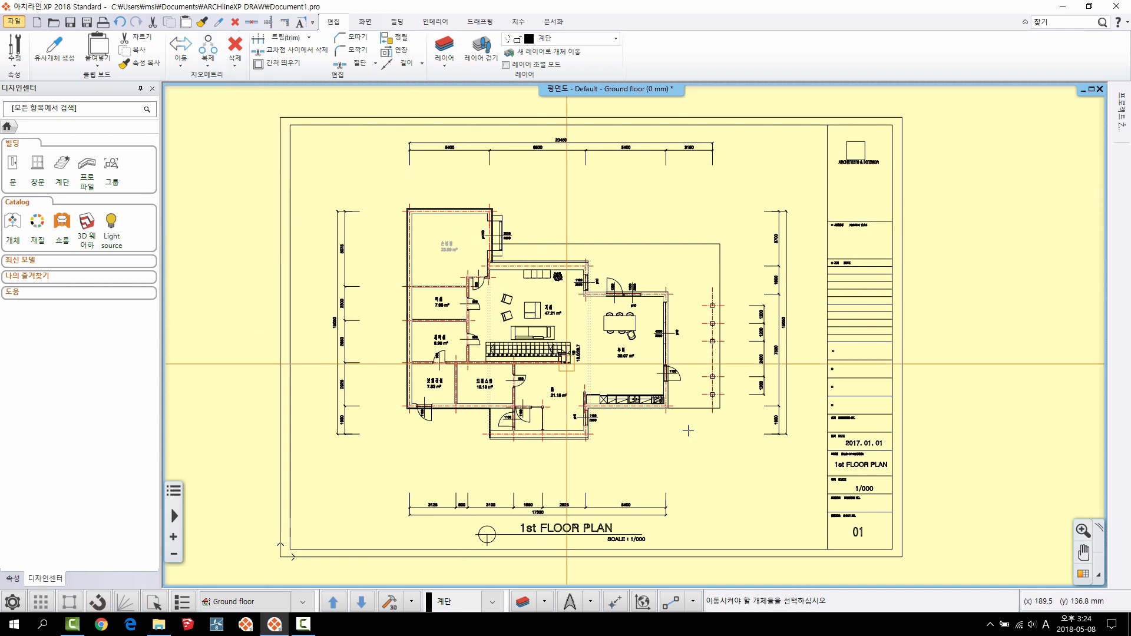
{"action": "left_click", "coordinate": [456, 209]}
{"action": "key", "text": "Return"}
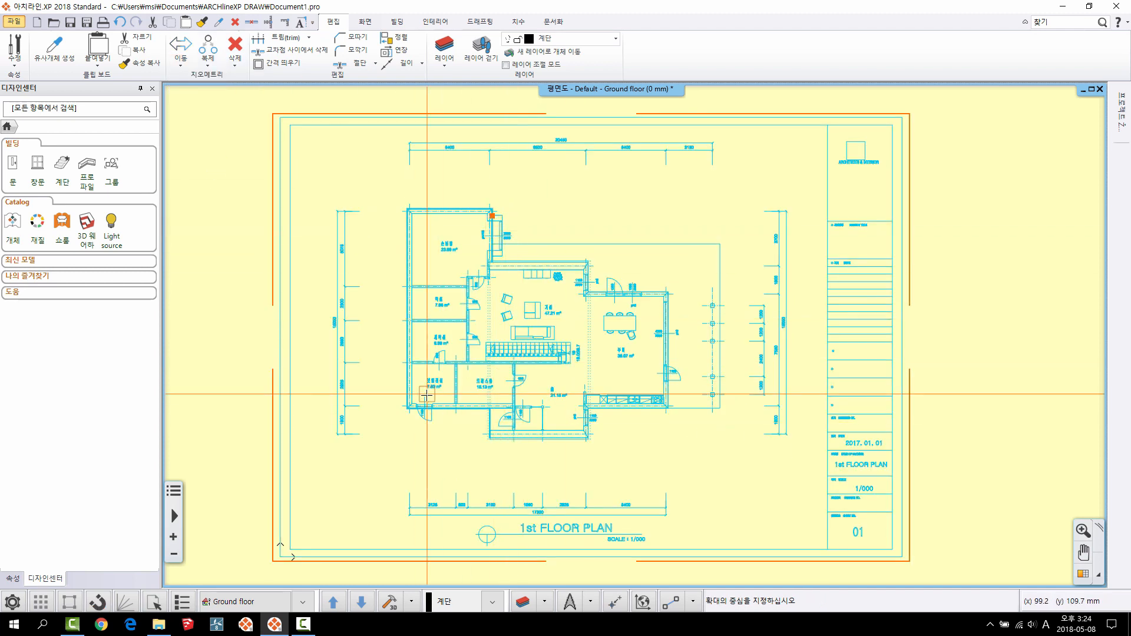
{"action": "left_click", "coordinate": [280, 556]}
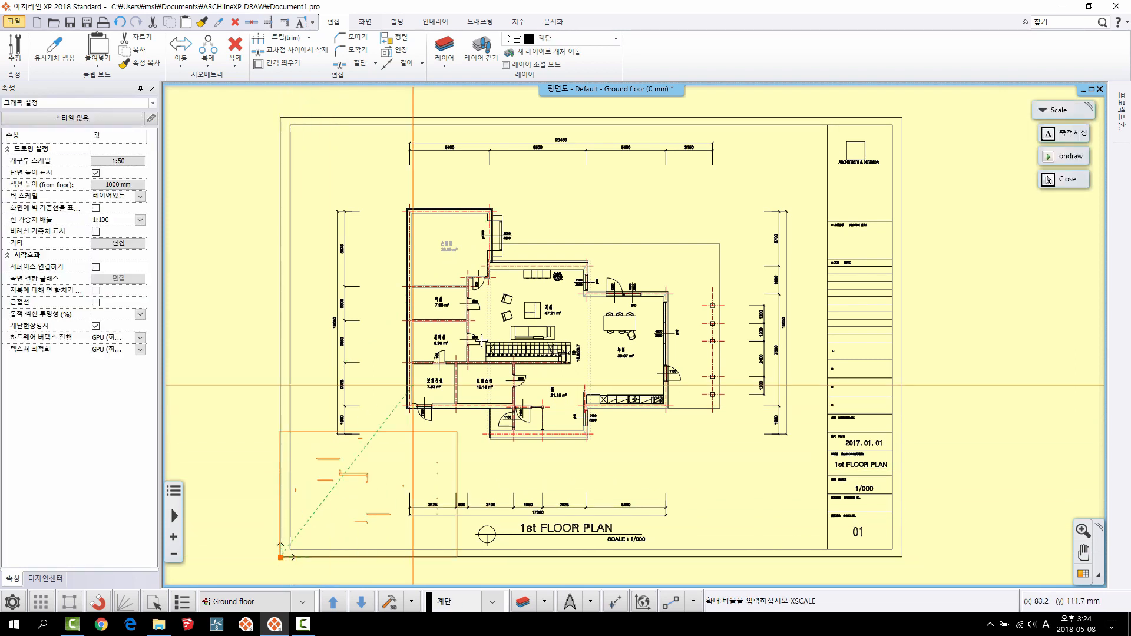
{"action": "left_click", "coordinate": [1070, 139]}
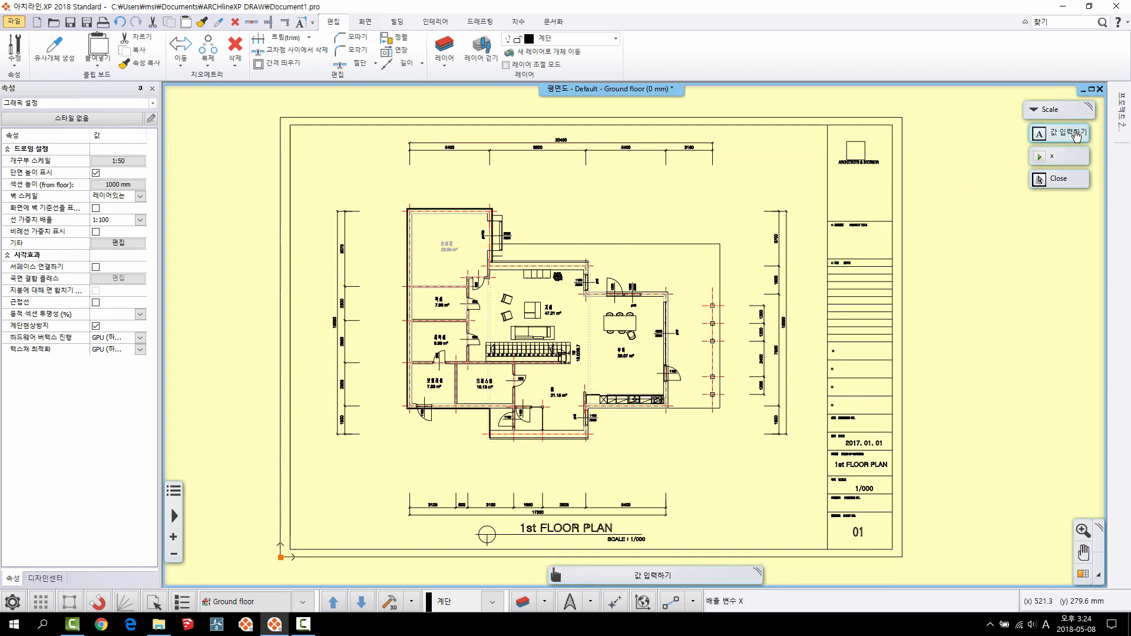
{"action": "left_click", "coordinate": [1077, 136]}
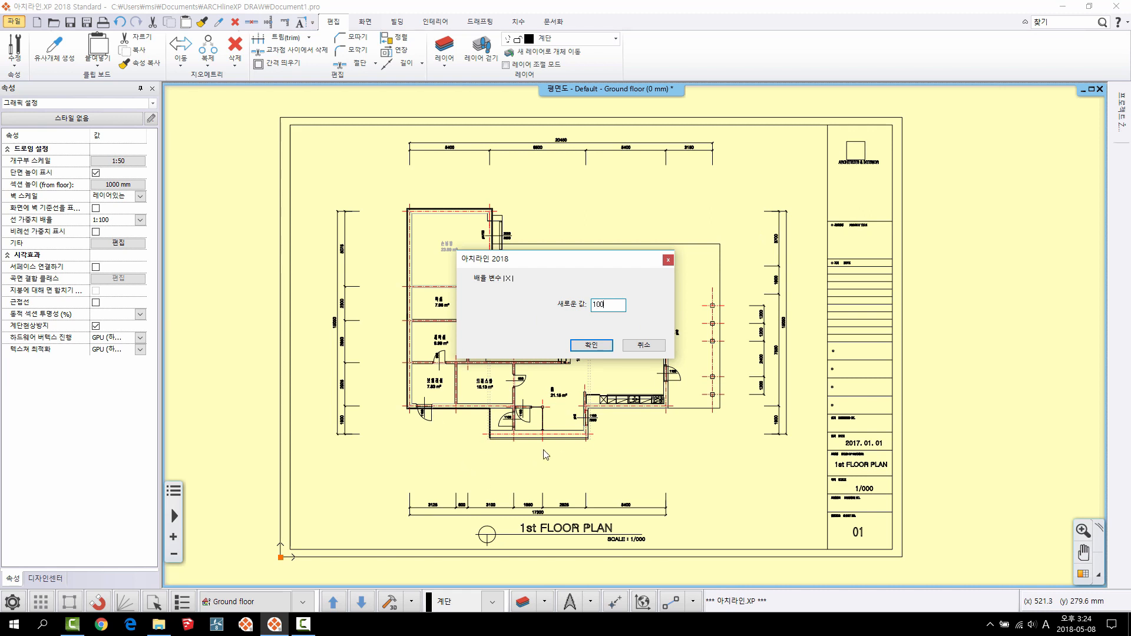
{"action": "left_click", "coordinate": [591, 346]}
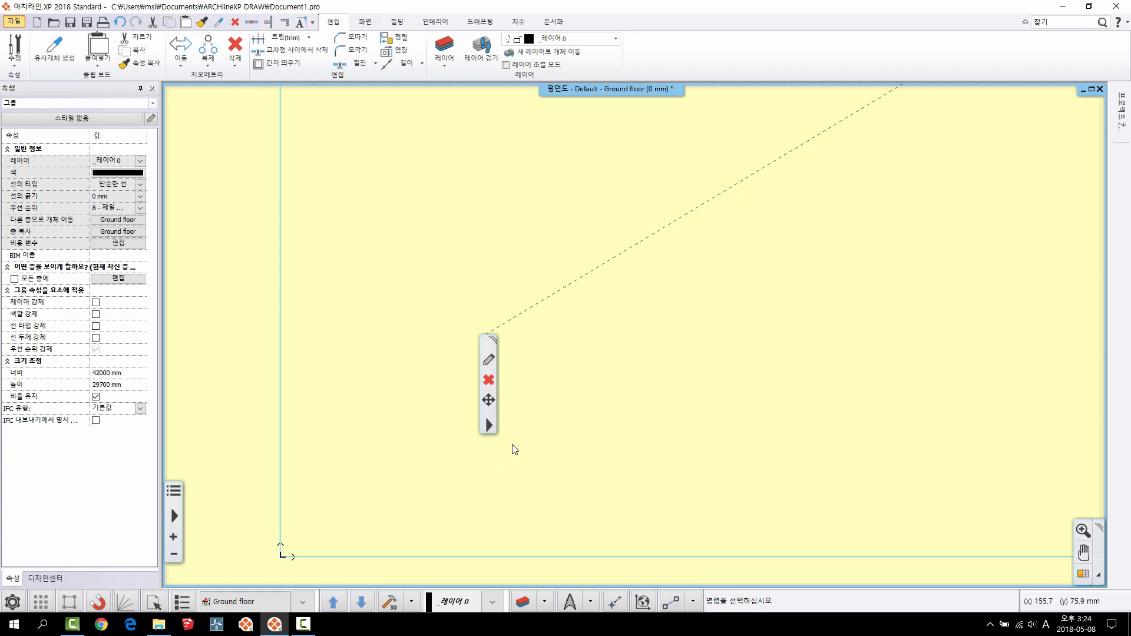
- Display the whole enlarged floor plan and clear the group selection
{"action": "scroll", "coordinate": [513, 449], "scroll_direction": "down", "scroll_amount": 11}
{"action": "middle_click_drag", "start_coordinate": [699, 394], "coordinate": [535, 437]}
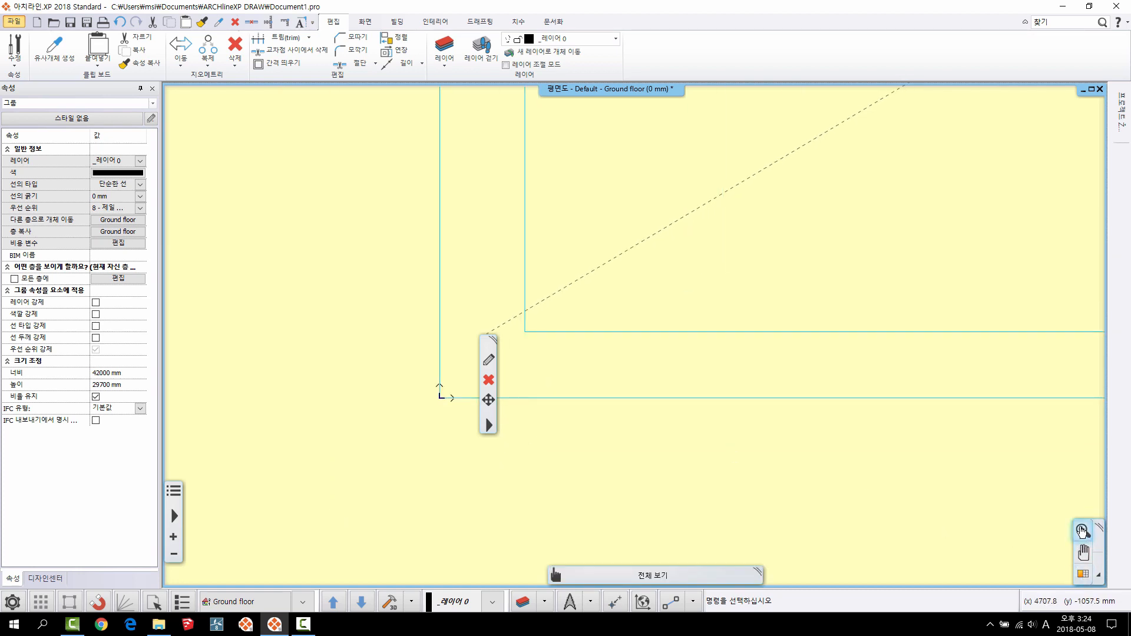
{"action": "left_click", "coordinate": [1081, 531]}
{"action": "left_click", "coordinate": [1026, 579]}
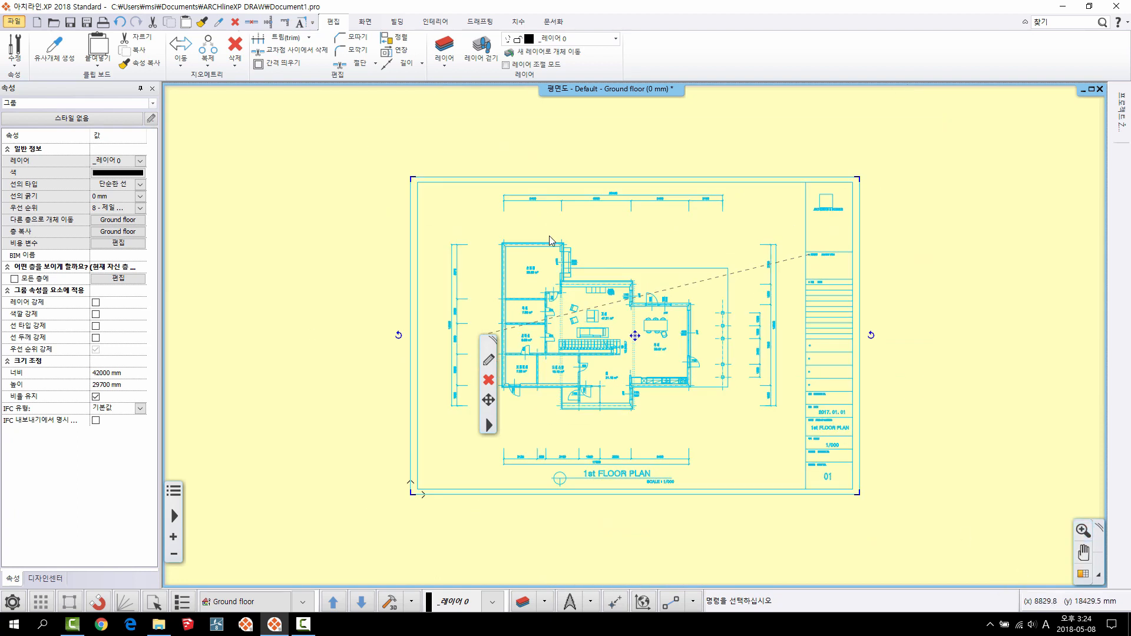
{"action": "scroll", "coordinate": [495, 222], "scroll_direction": "up", "scroll_amount": 8}
{"action": "key", "text": "Escape"}
- Measure the distance between the upper 5400 dimension's extension lines on the enlarged plan and close the distance information
{"action": "scroll", "coordinate": [768, 393], "scroll_direction": "down", "scroll_amount": 1}
{"action": "middle_click_drag", "start_coordinate": [767, 394], "coordinate": [599, 286]}
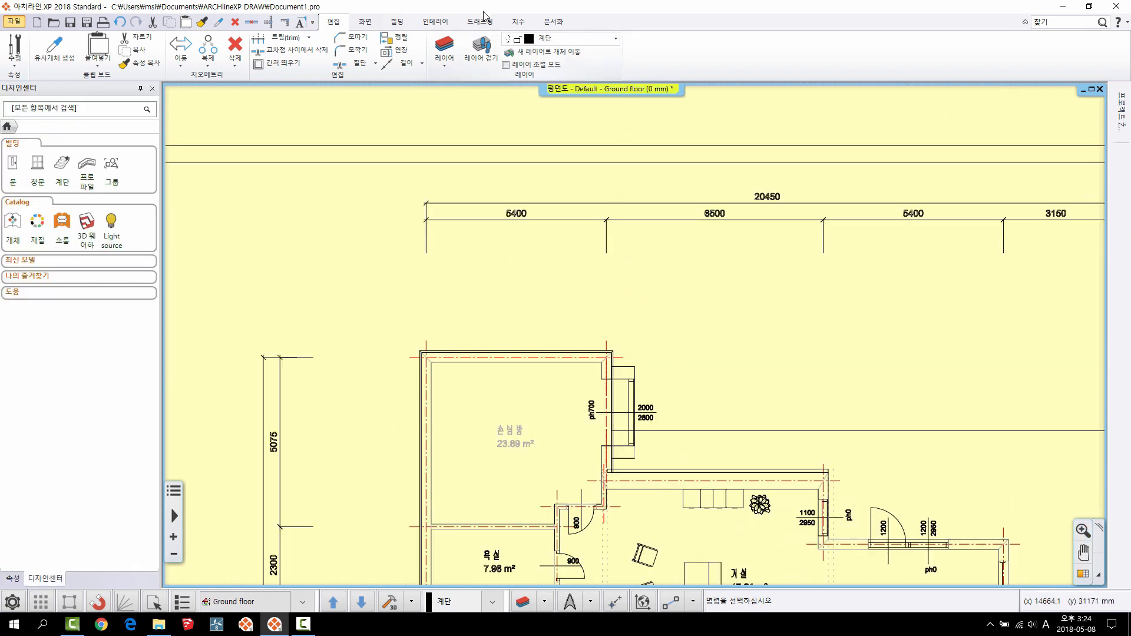
{"action": "left_click", "coordinate": [518, 22]}
{"action": "left_click", "coordinate": [454, 52]}
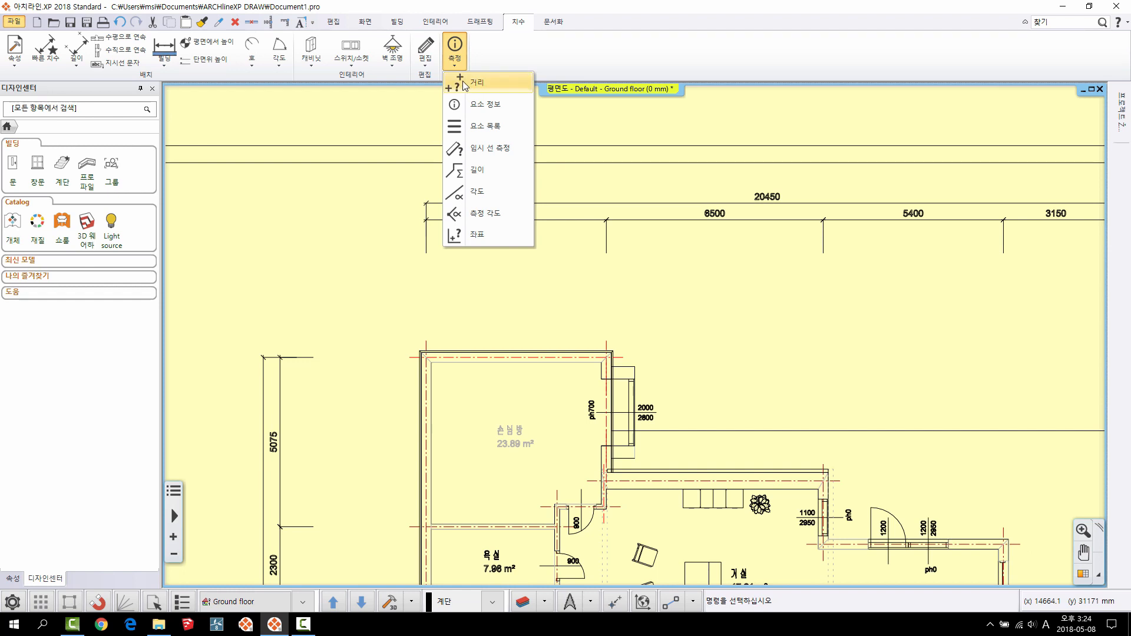
{"action": "left_click", "coordinate": [464, 86]}
{"action": "left_click", "coordinate": [426, 253]}
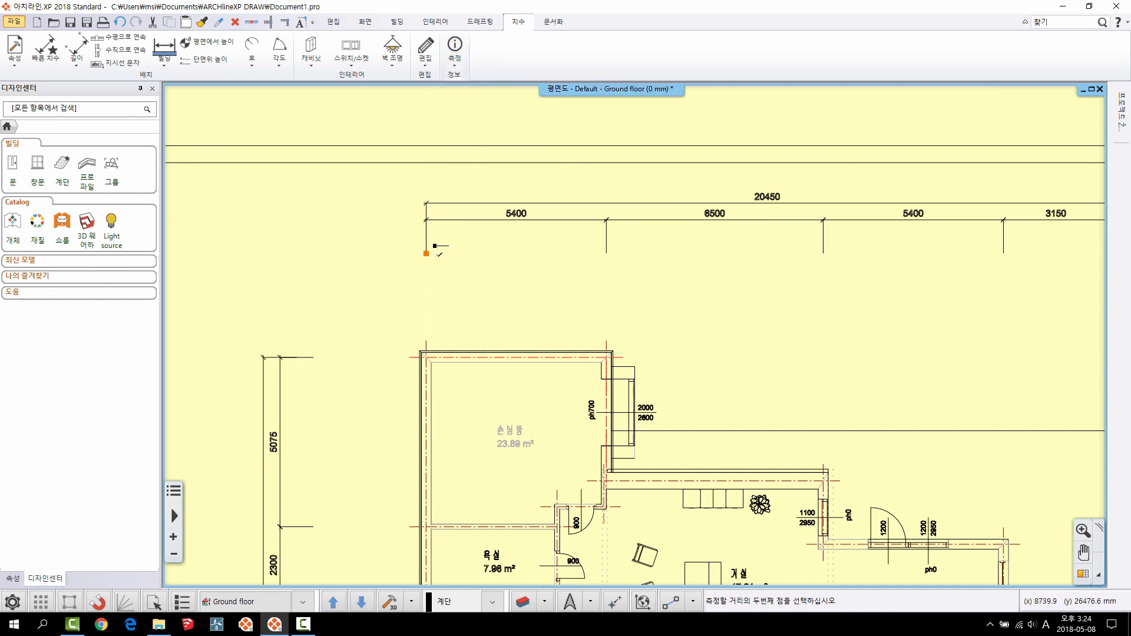
{"action": "left_click", "coordinate": [606, 254]}
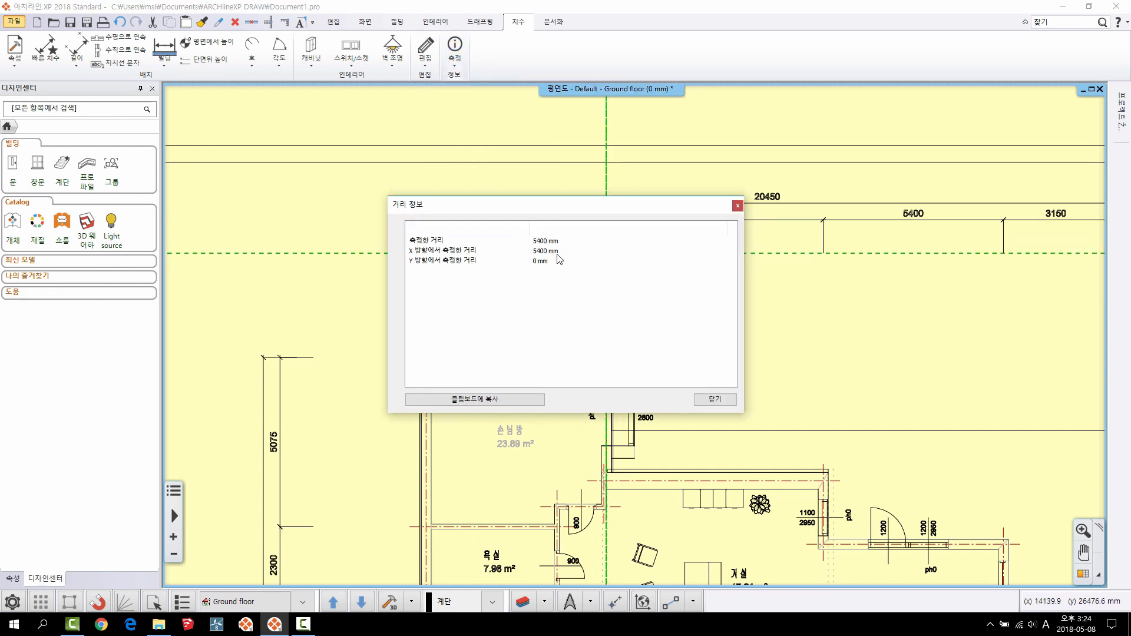
{"action": "left_click", "coordinate": [714, 399]}
- Undo the factor-based scaling and scale the floor plan group with the 100:1 preset instead
{"action": "scroll", "coordinate": [475, 195], "scroll_direction": "down", "scroll_amount": 5}
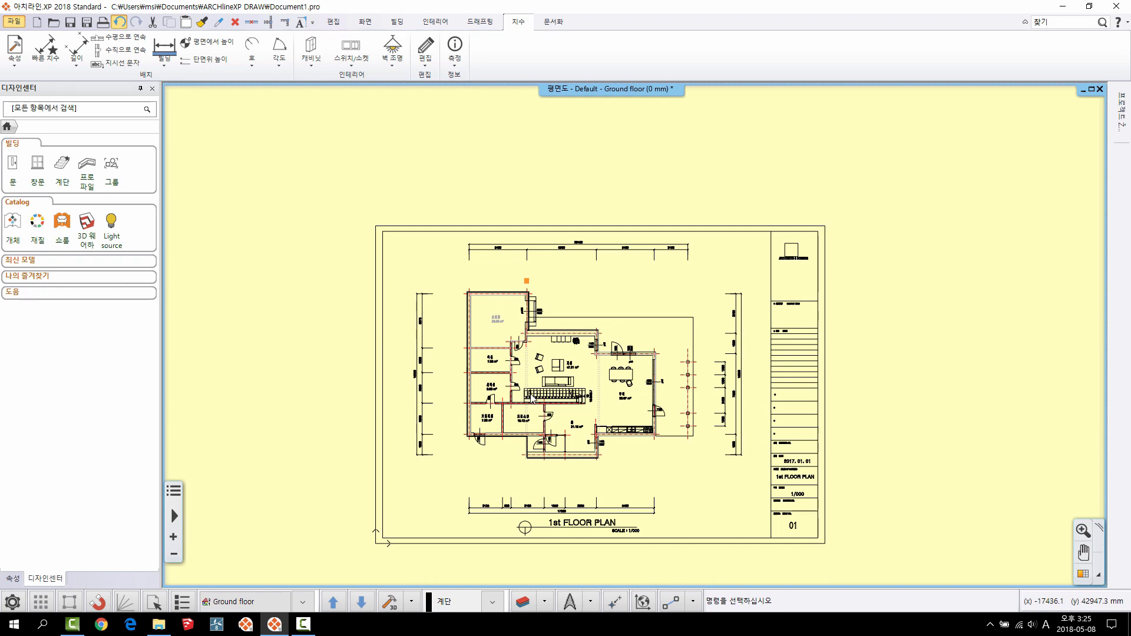
{"action": "scroll", "coordinate": [577, 359], "scroll_direction": "up", "scroll_amount": 1}
{"action": "left_click", "coordinate": [334, 21]}
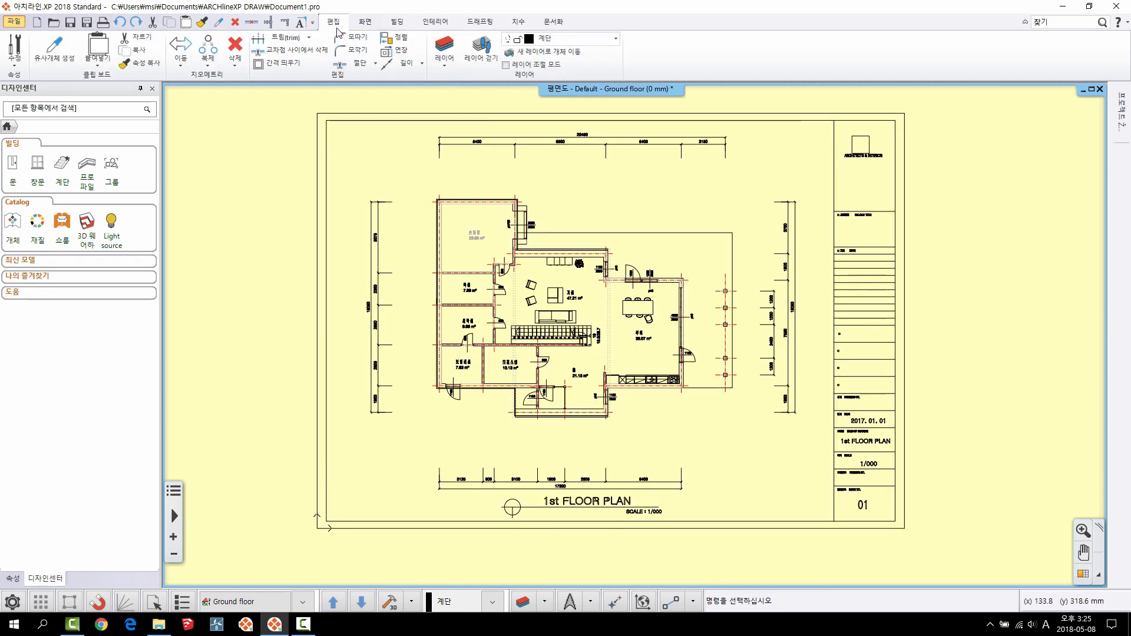
{"action": "left_click", "coordinate": [181, 62]}
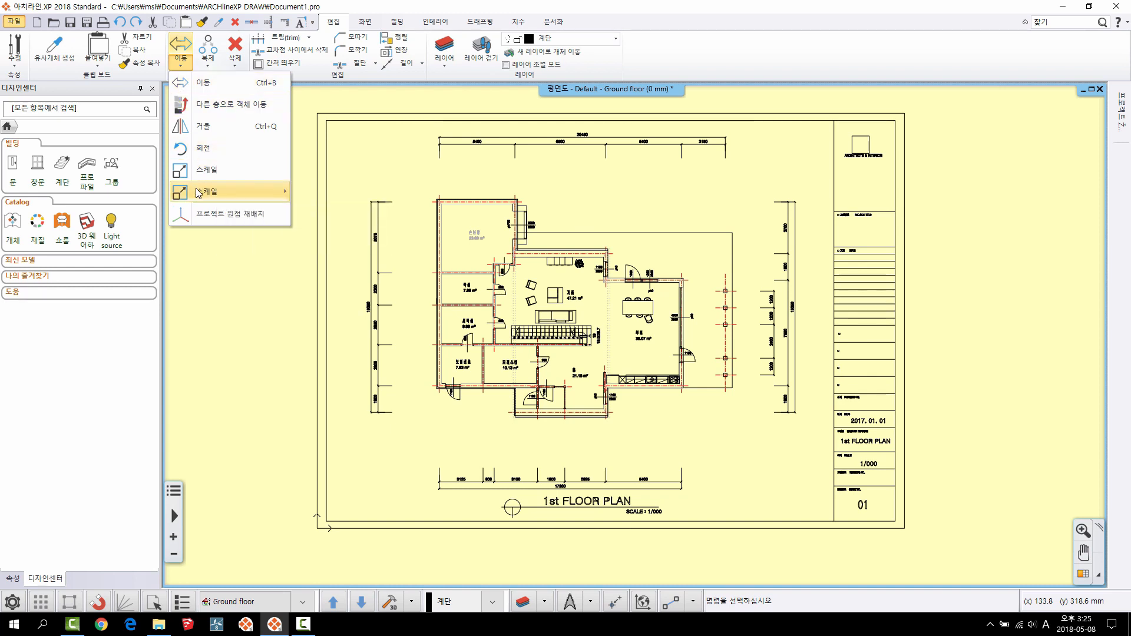
{"action": "mouse_move", "coordinate": [189, 195]}
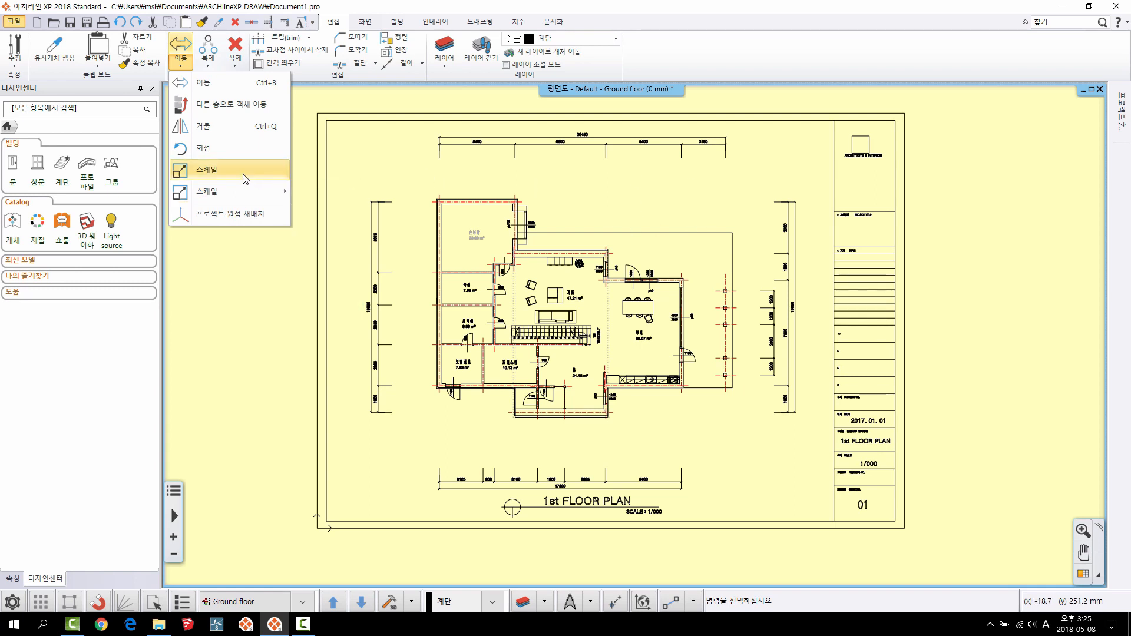
{"action": "mouse_move", "coordinate": [242, 190]}
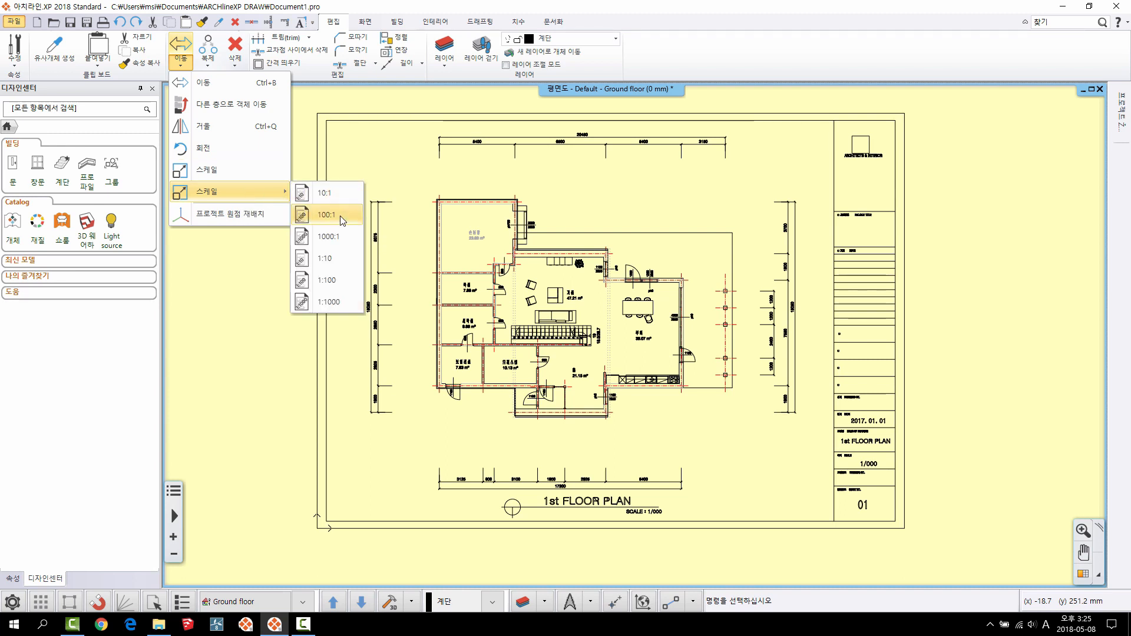
{"action": "left_click", "coordinate": [341, 216]}
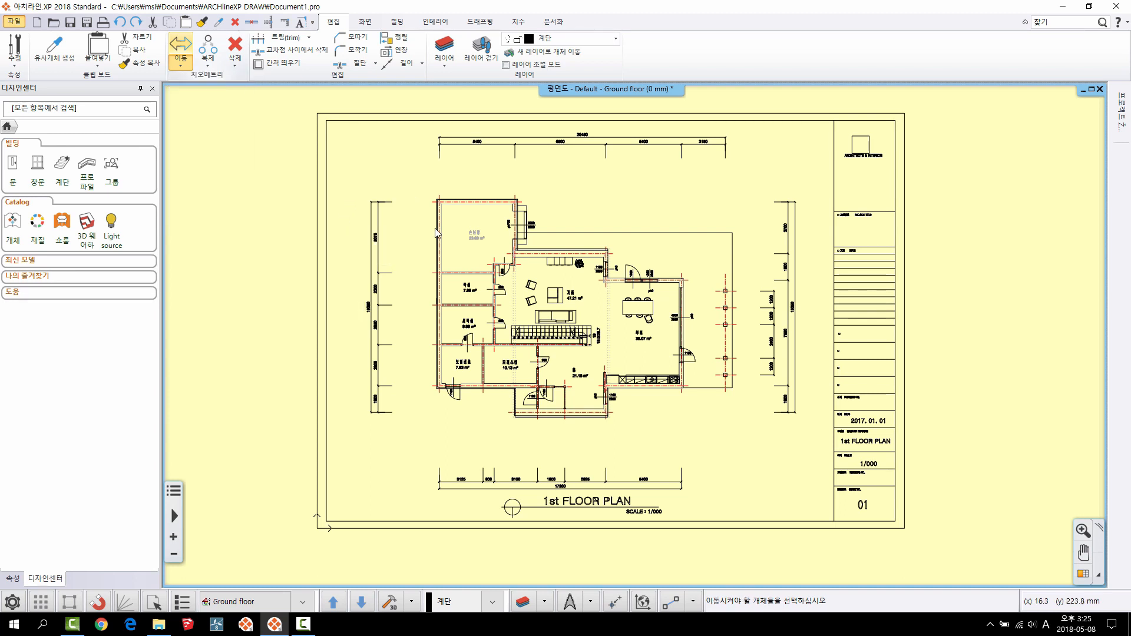
{"action": "left_click", "coordinate": [442, 201]}
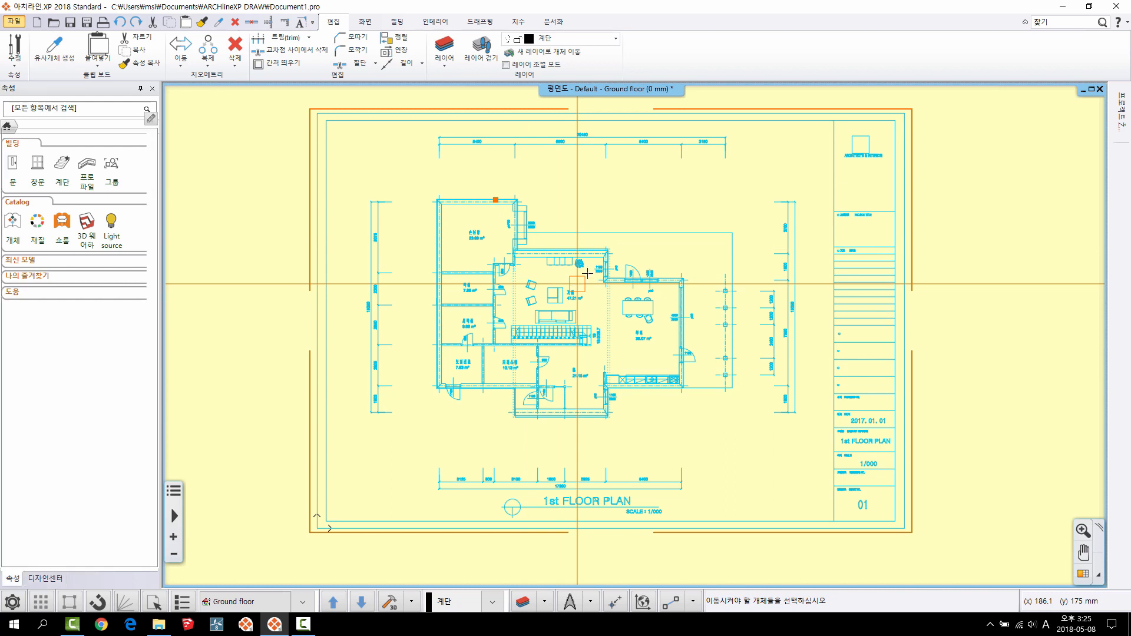
{"action": "key", "text": "Return"}
- Bring the entire plan scaled at 100:1 into view, deselect the group and view its upper dimensions
{"action": "scroll", "coordinate": [538, 330], "scroll_direction": "down", "scroll_amount": 5}
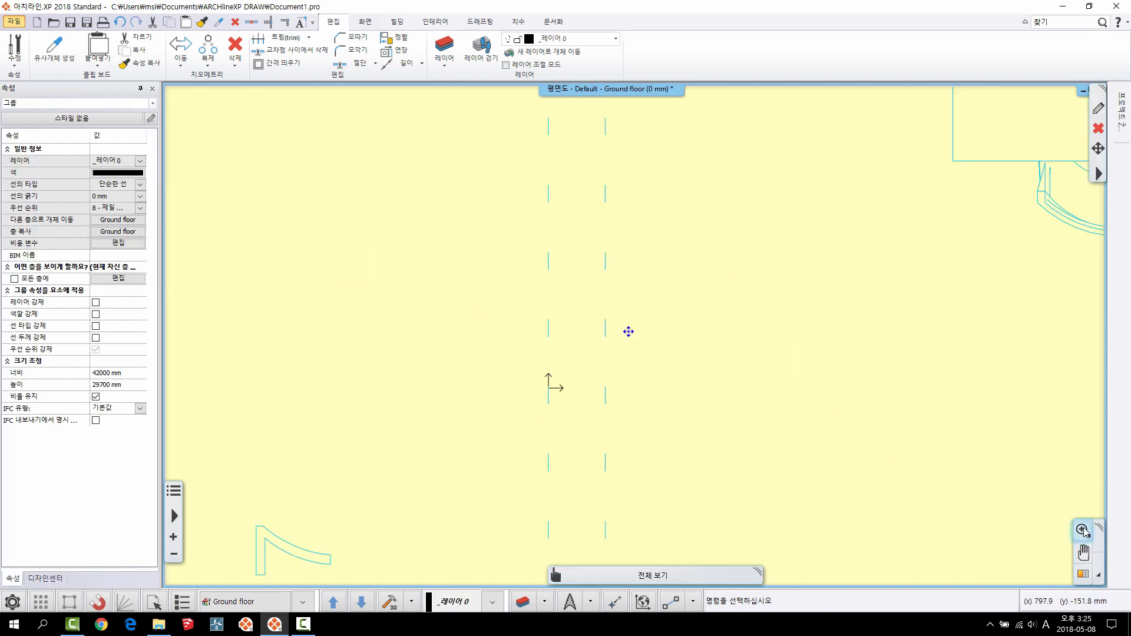
{"action": "left_click", "coordinate": [1082, 530]}
{"action": "left_click", "coordinate": [1040, 582]}
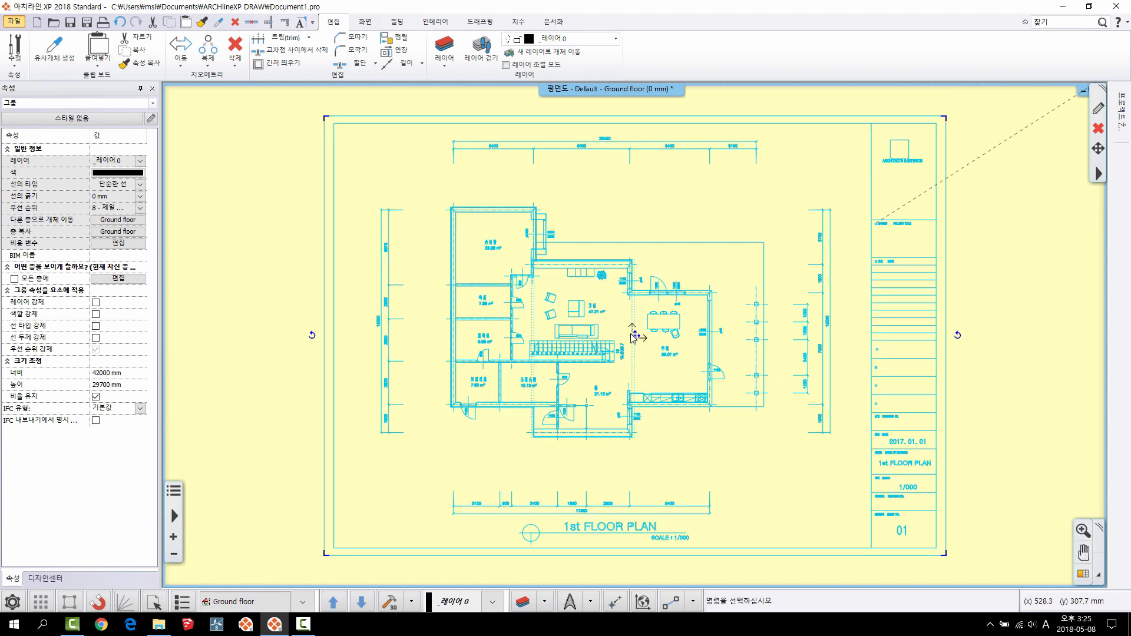
{"action": "key", "text": "Escape"}
{"action": "scroll", "coordinate": [510, 212], "scroll_direction": "up", "scroll_amount": 2}
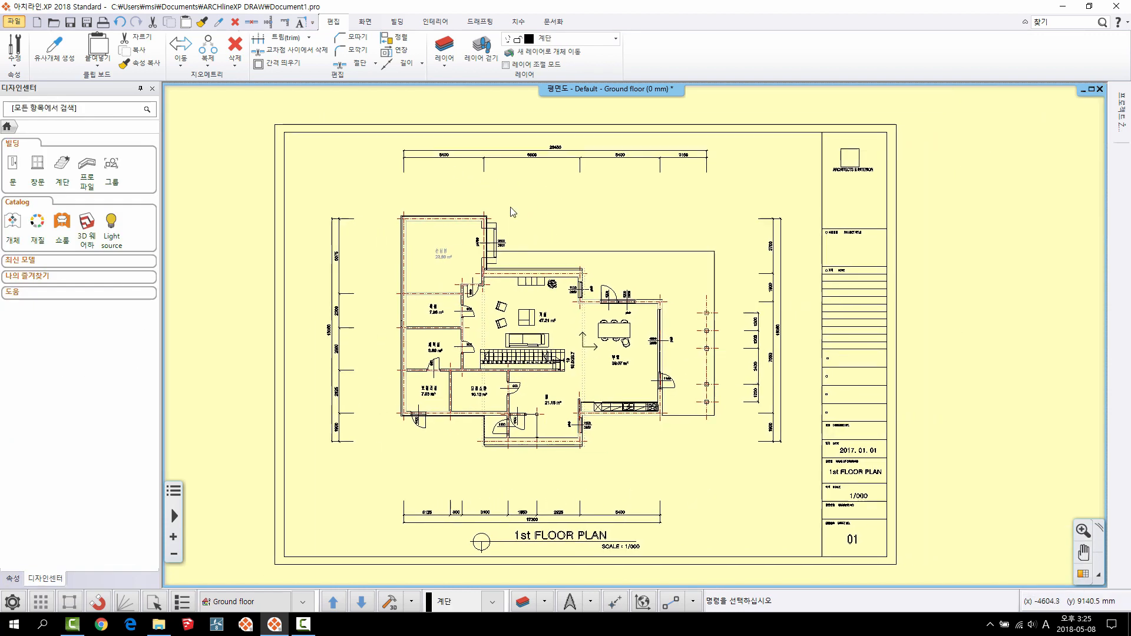
{"action": "scroll", "coordinate": [514, 231], "scroll_direction": "up", "scroll_amount": 2}
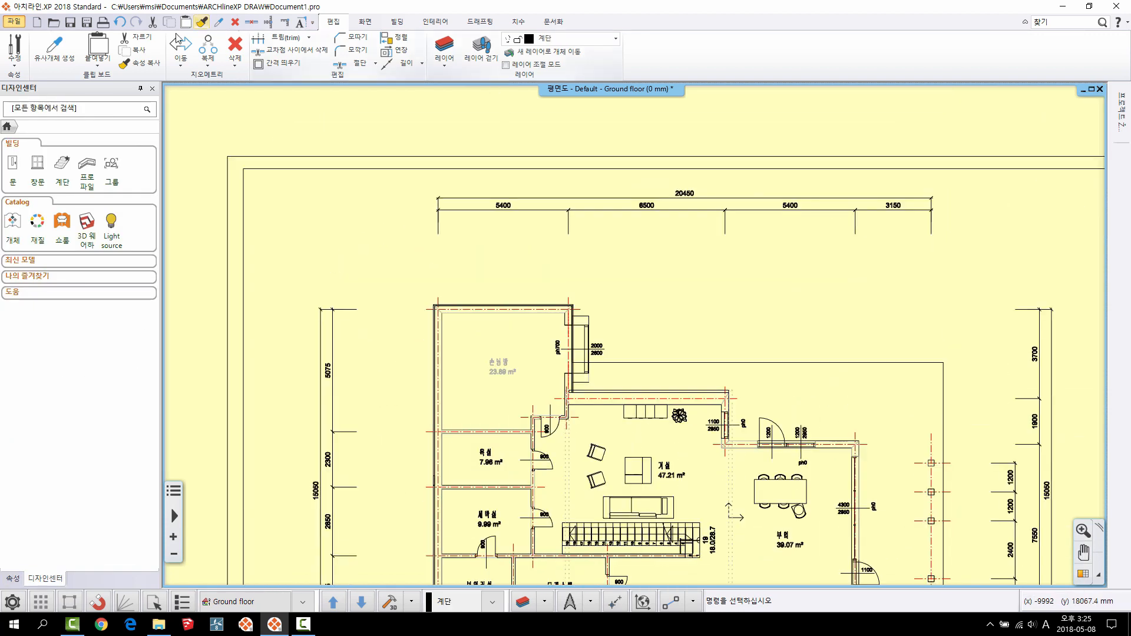
{"action": "left_click", "coordinate": [180, 63]}
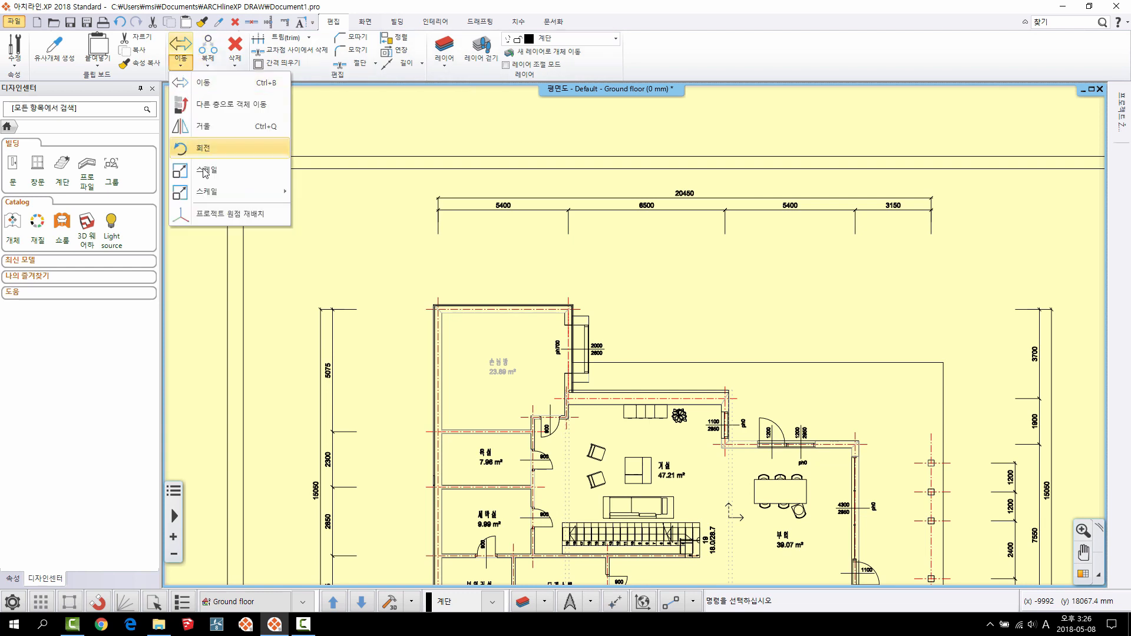
{"action": "left_click", "coordinate": [339, 216]}
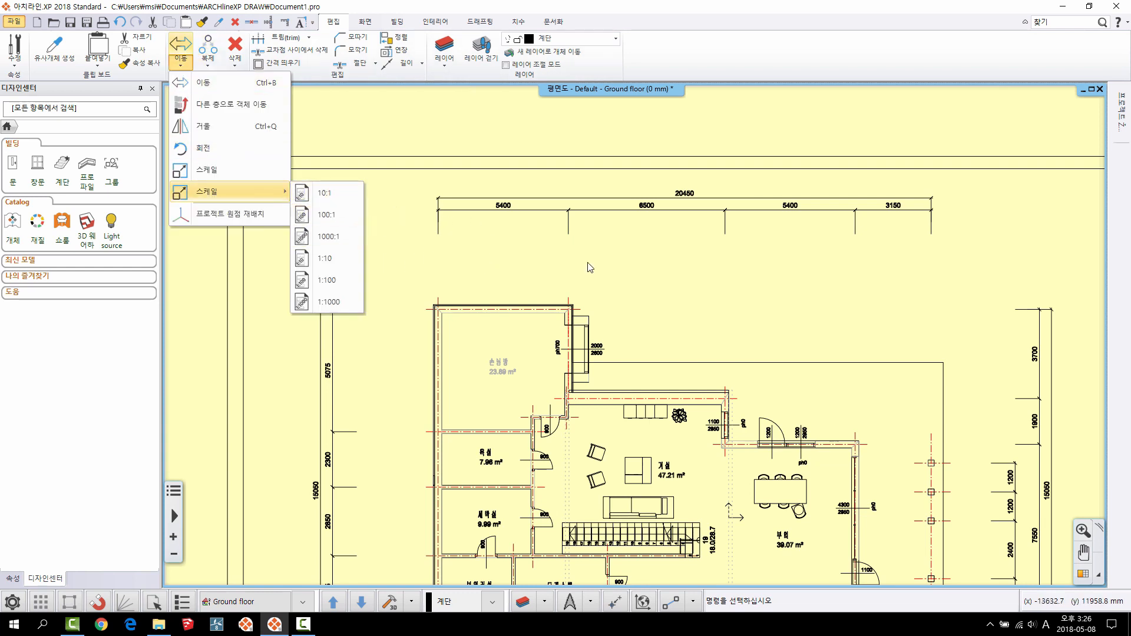
{"action": "left_click", "coordinate": [542, 265]}
{"action": "key", "text": "Escape"}
- Measure the distance between the extension lines of the upper-left 5400 dimension on the 100:1 plan and close the distance information
{"action": "left_click", "coordinate": [518, 21]}
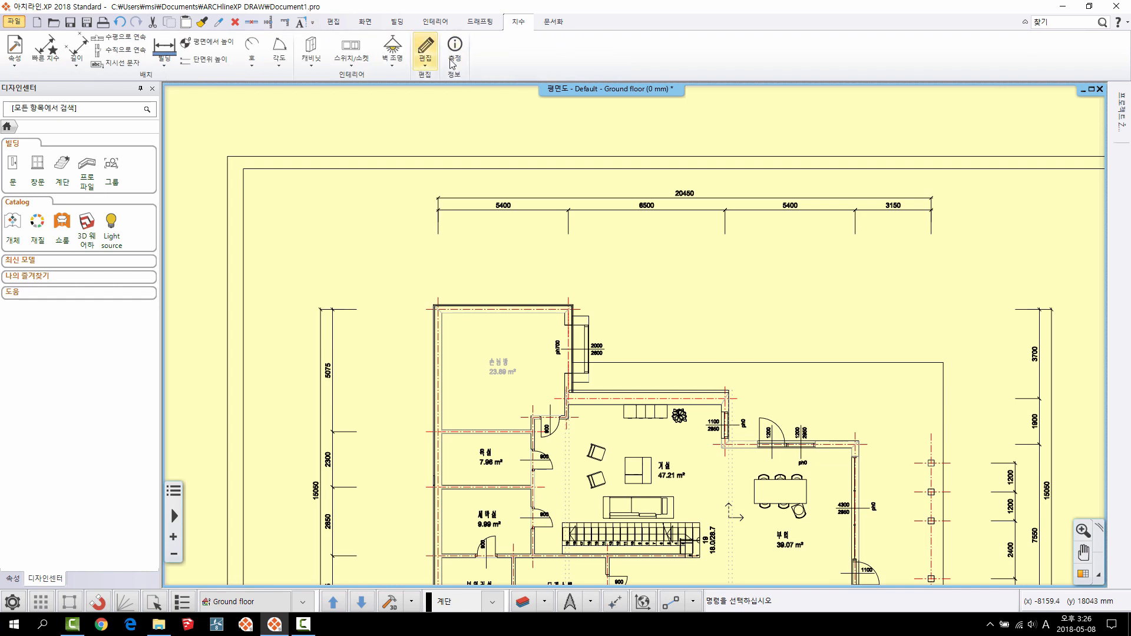
{"action": "left_click", "coordinate": [454, 58]}
{"action": "left_click", "coordinate": [477, 82]}
{"action": "left_click", "coordinate": [436, 233]}
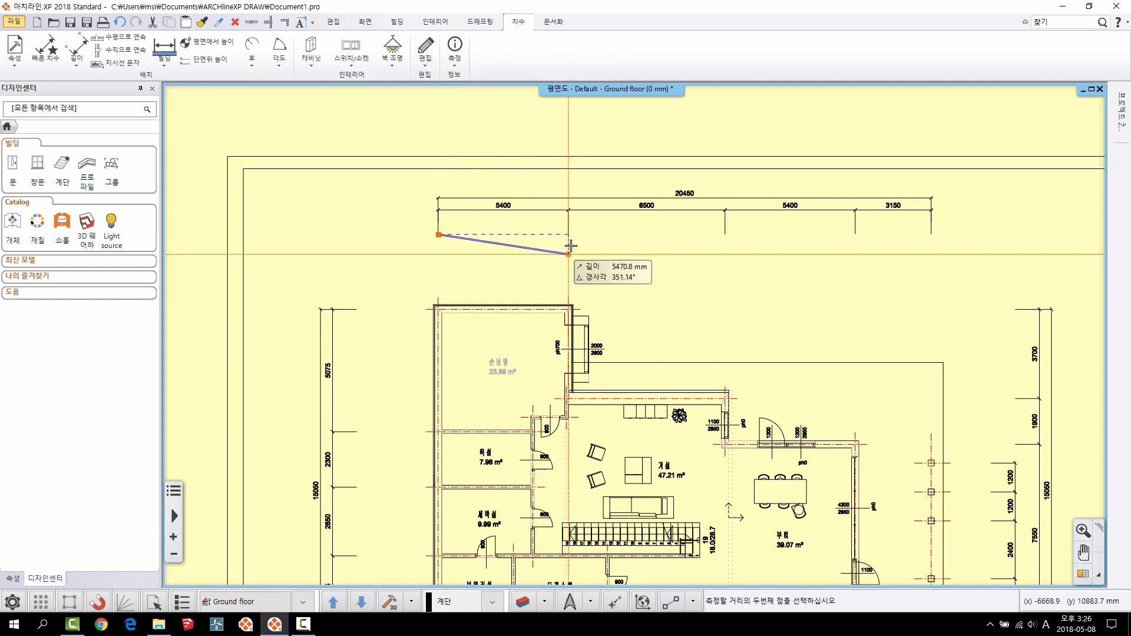
{"action": "left_click", "coordinate": [568, 234]}
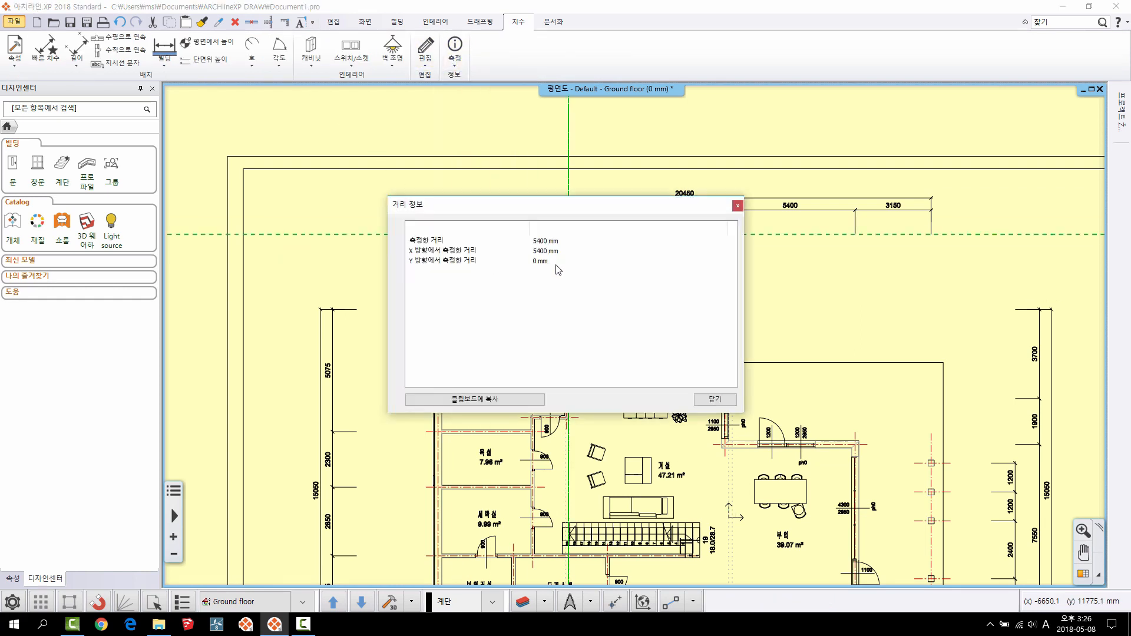
{"action": "left_click", "coordinate": [714, 400]}
{"action": "scroll", "coordinate": [601, 304], "scroll_direction": "up", "scroll_amount": 2}
{"action": "key", "text": "Escape"}
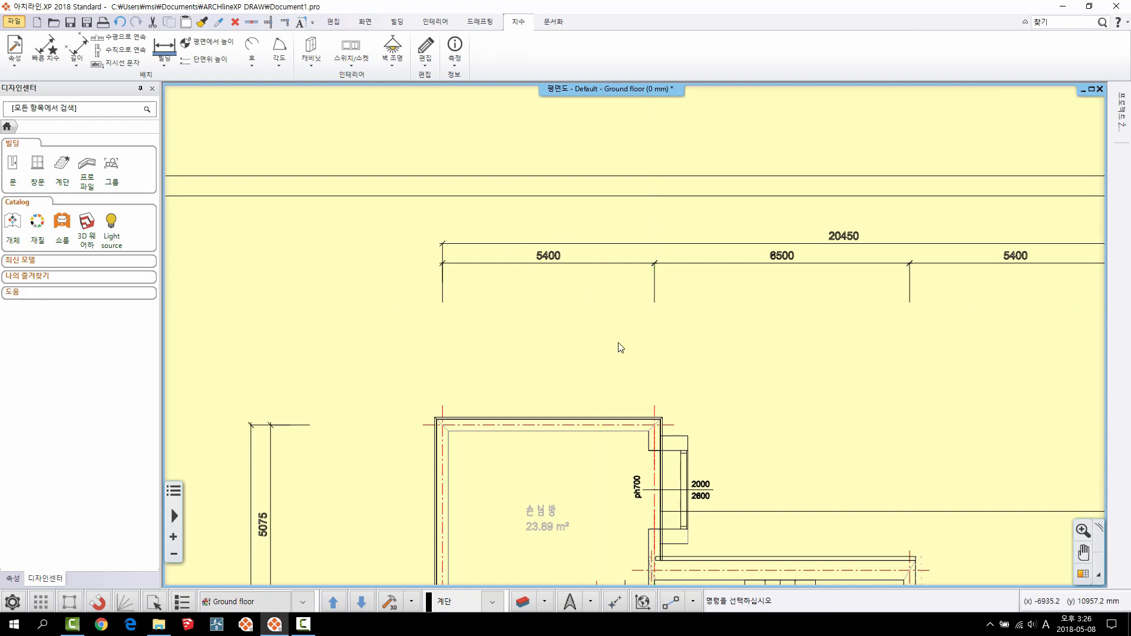
- Examine the whole rescaled floor plan and the wall lines around the guest room at closer range
{"action": "scroll", "coordinate": [556, 283], "scroll_direction": "down", "scroll_amount": 3}
{"action": "scroll", "coordinate": [646, 318], "scroll_direction": "down", "scroll_amount": 1}
{"action": "mouse_move", "coordinate": [618, 325]}
{"action": "middle_mouse_down"}
{"action": "mouse_move", "coordinate": [612, 215]}
{"action": "mouse_move", "coordinate": [529, 324]}
{"action": "middle_mouse_up"}
{"action": "scroll", "coordinate": [620, 199], "scroll_direction": "up", "scroll_amount": 1}
{"action": "scroll", "coordinate": [530, 324], "scroll_direction": "down", "scroll_amount": 1}
{"action": "scroll", "coordinate": [531, 314], "scroll_direction": "up", "scroll_amount": 1}
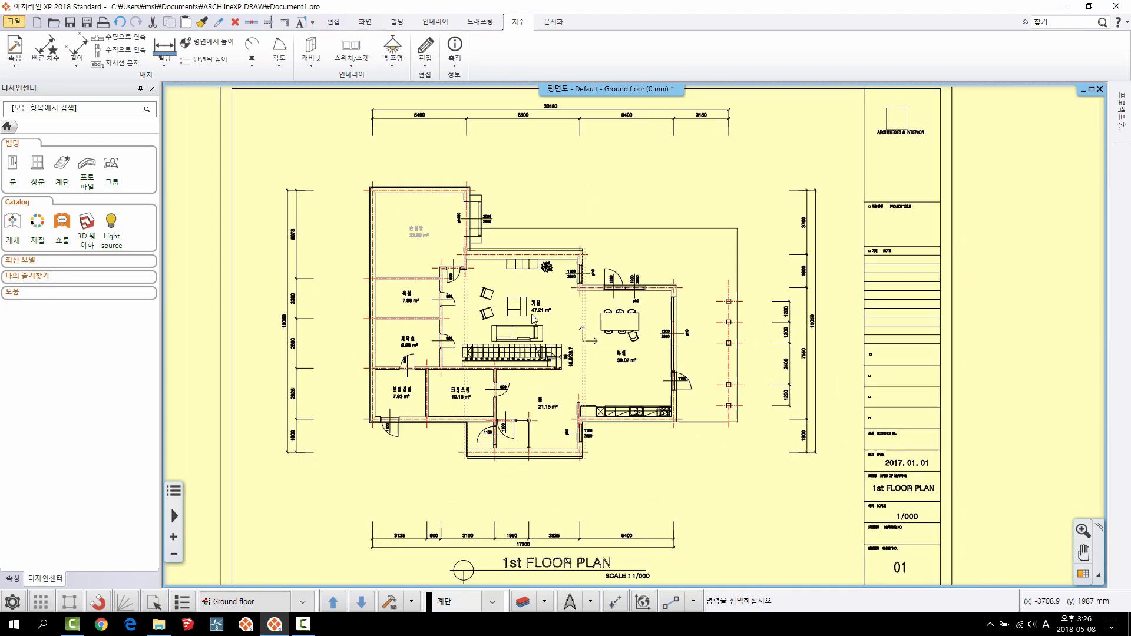
{"action": "scroll", "coordinate": [443, 212], "scroll_direction": "up", "scroll_amount": 2}
{"action": "scroll", "coordinate": [471, 283], "scroll_direction": "up", "scroll_amount": 3}
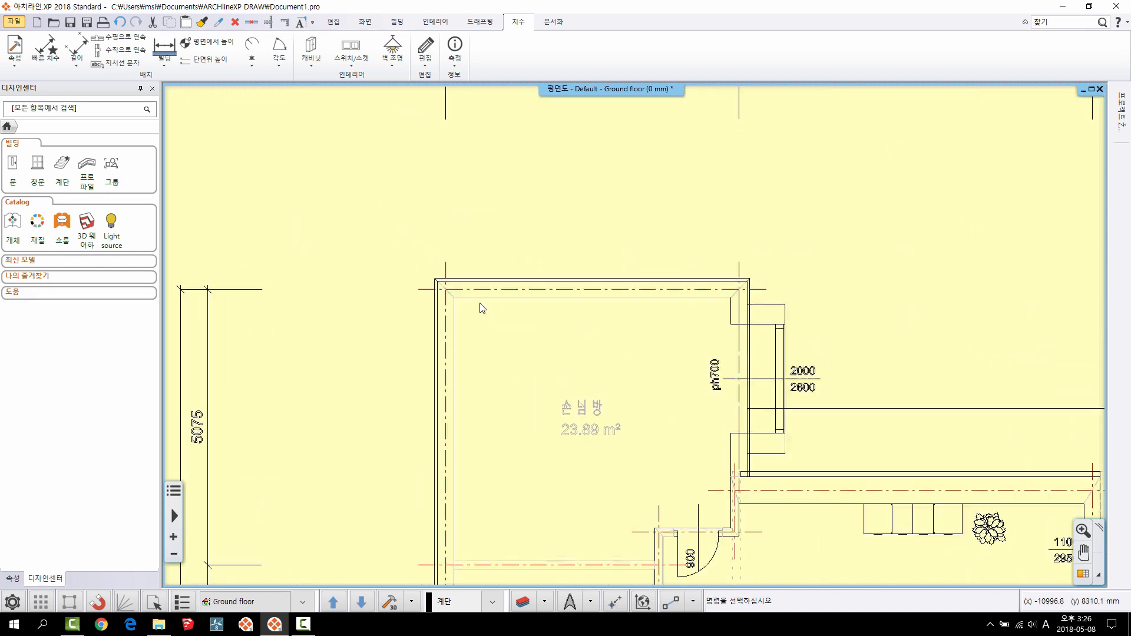
{"action": "scroll", "coordinate": [430, 275], "scroll_direction": "down", "scroll_amount": 5}
{"action": "middle_click_drag", "start_coordinate": [595, 287], "coordinate": [620, 256]}
- Explode the floor plan group into separate elements and clear the selection
{"action": "left_click", "coordinate": [621, 258]}
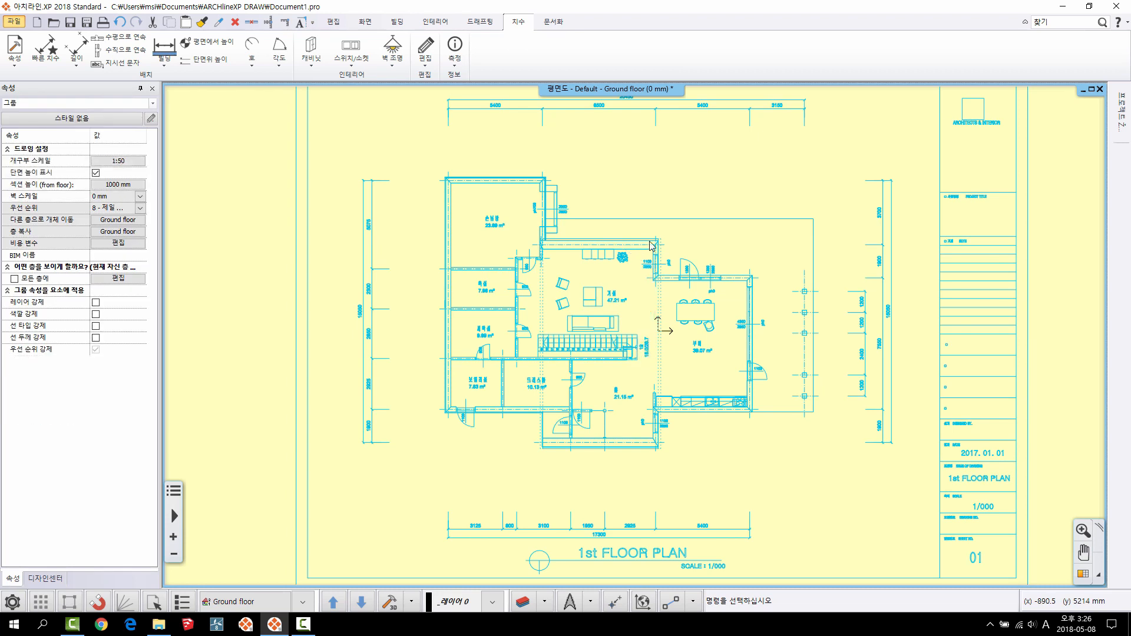
{"action": "right_click", "coordinate": [644, 242]}
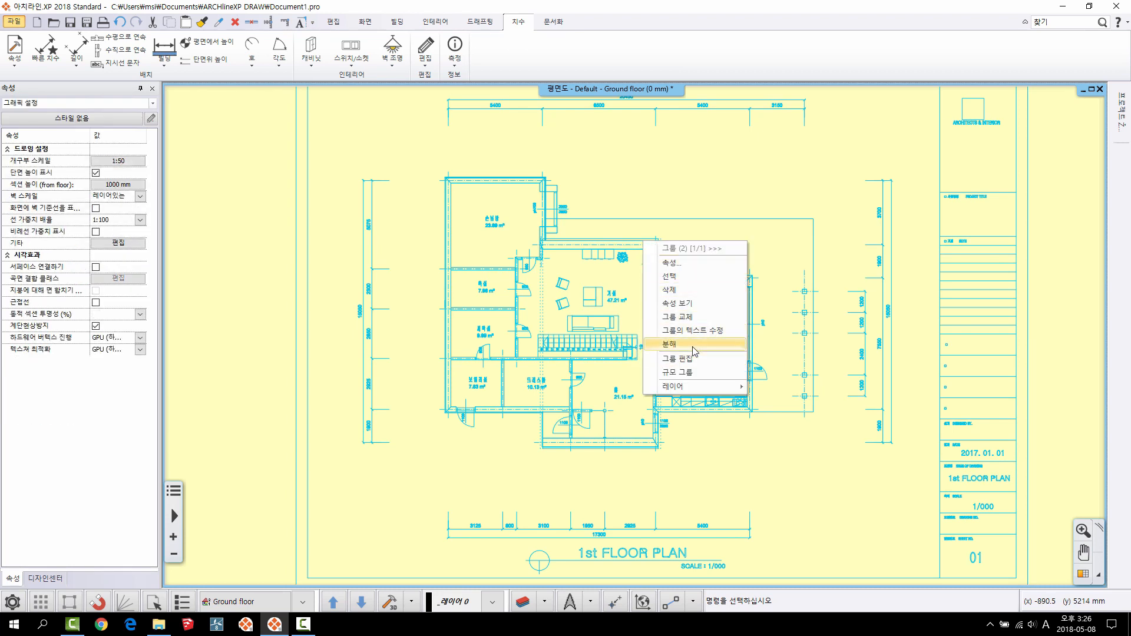
{"action": "left_click", "coordinate": [670, 344]}
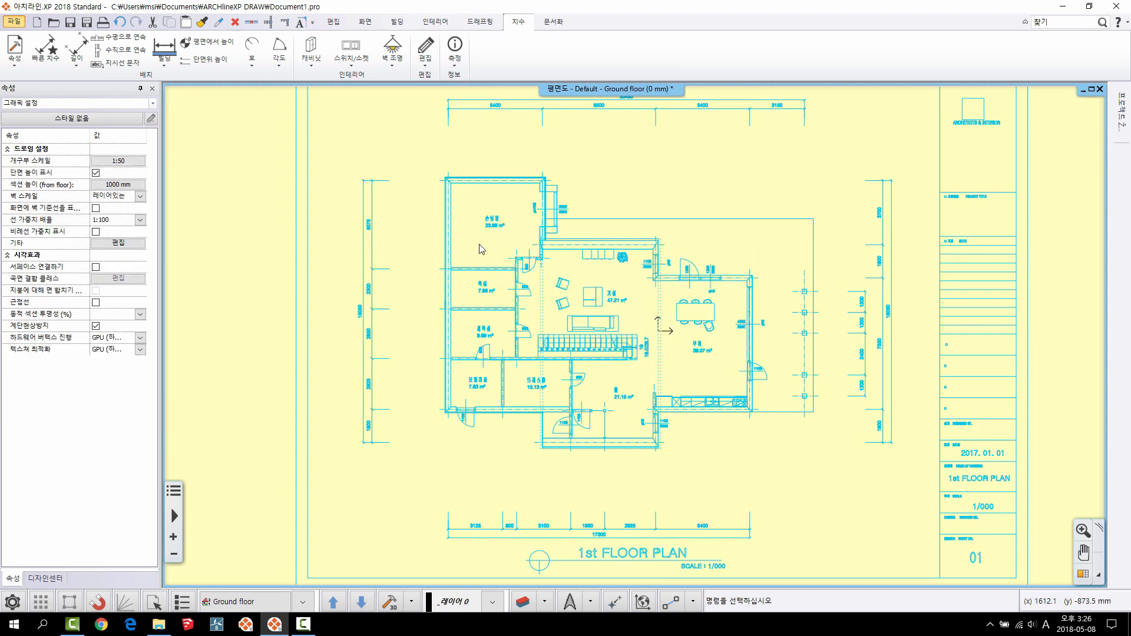
{"action": "key", "text": "Escape"}
- Create a 3D wall from the drawing's parallel lines along the kitchen's upper outer wall, using the 0503_test wall 100 style
{"action": "scroll", "coordinate": [478, 254], "scroll_direction": "up", "scroll_amount": 4}
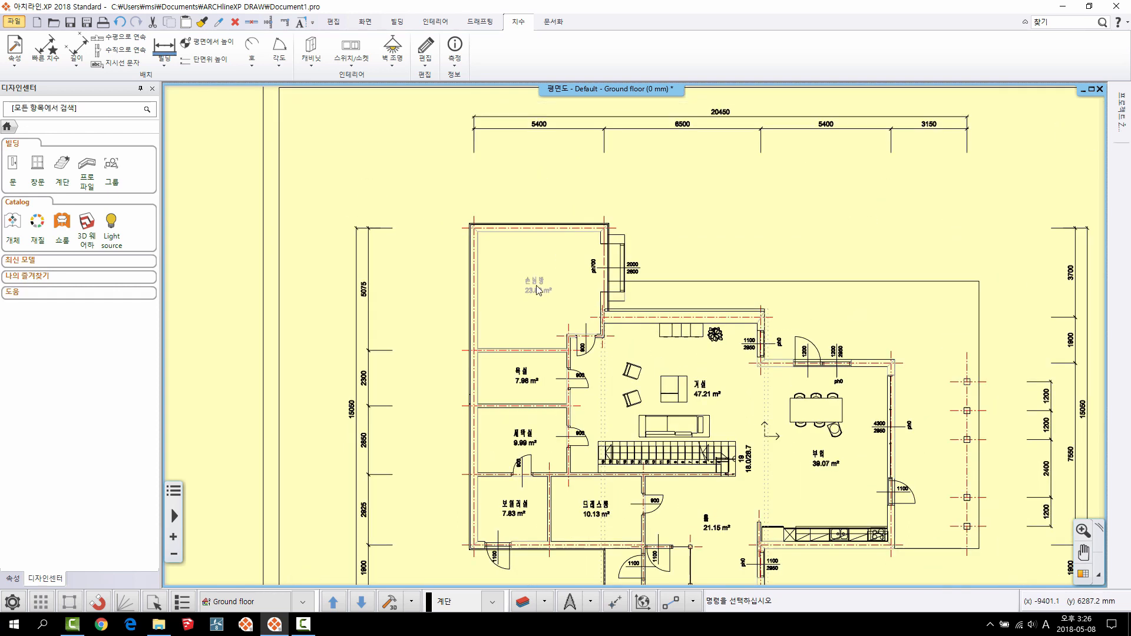
{"action": "middle_click_drag", "start_coordinate": [465, 227], "coordinate": [416, 191]}
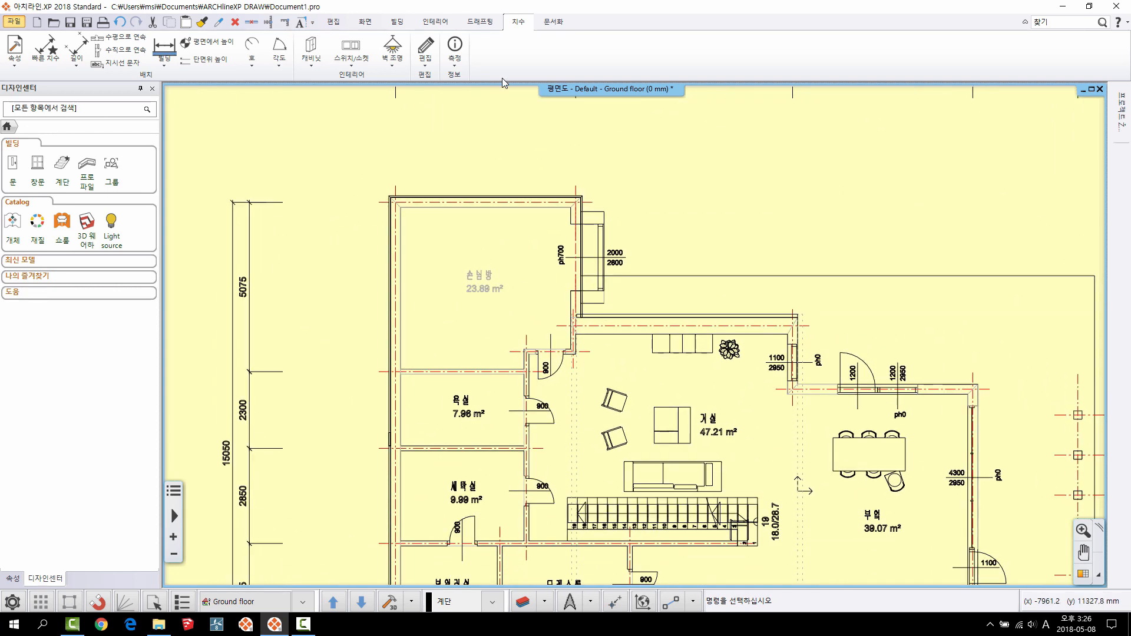
{"action": "left_click", "coordinate": [390, 23]}
{"action": "left_click", "coordinate": [51, 63]}
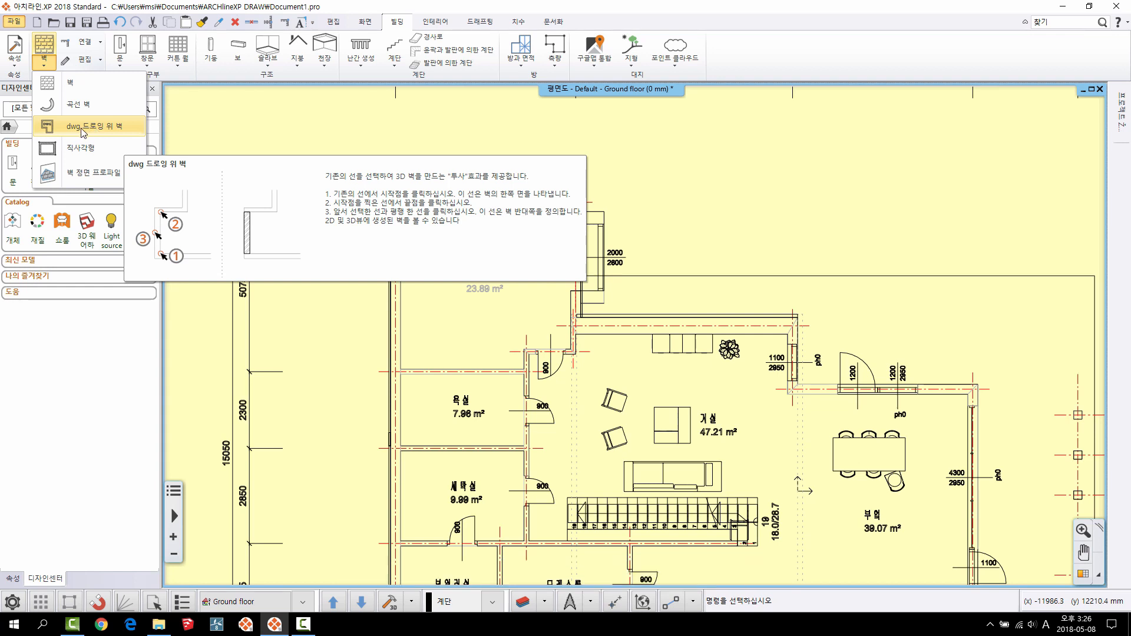
{"action": "left_click", "coordinate": [84, 128]}
{"action": "middle_click_drag", "start_coordinate": [1031, 440], "coordinate": [623, 193]}
{"action": "scroll", "coordinate": [623, 193], "scroll_direction": "up", "scroll_amount": 3}
{"action": "middle_click_drag", "start_coordinate": [394, 147], "coordinate": [523, 250]}
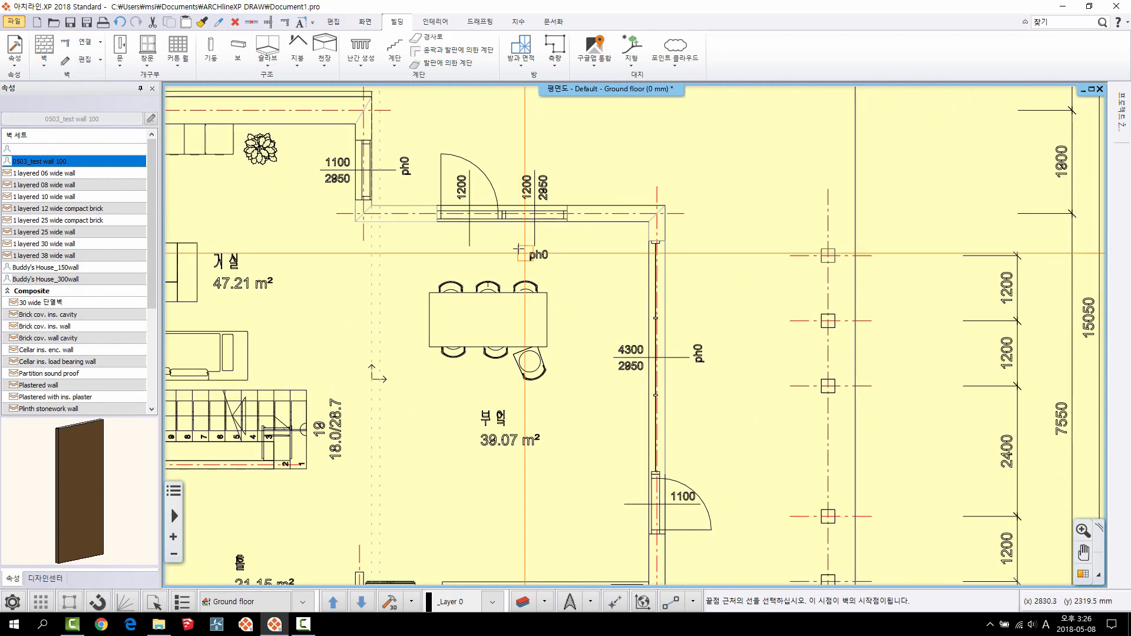
{"action": "scroll", "coordinate": [518, 247], "scroll_direction": "up", "scroll_amount": 4}
{"action": "scroll", "coordinate": [376, 247], "scroll_direction": "up", "scroll_amount": 3}
{"action": "left_click", "coordinate": [490, 276]}
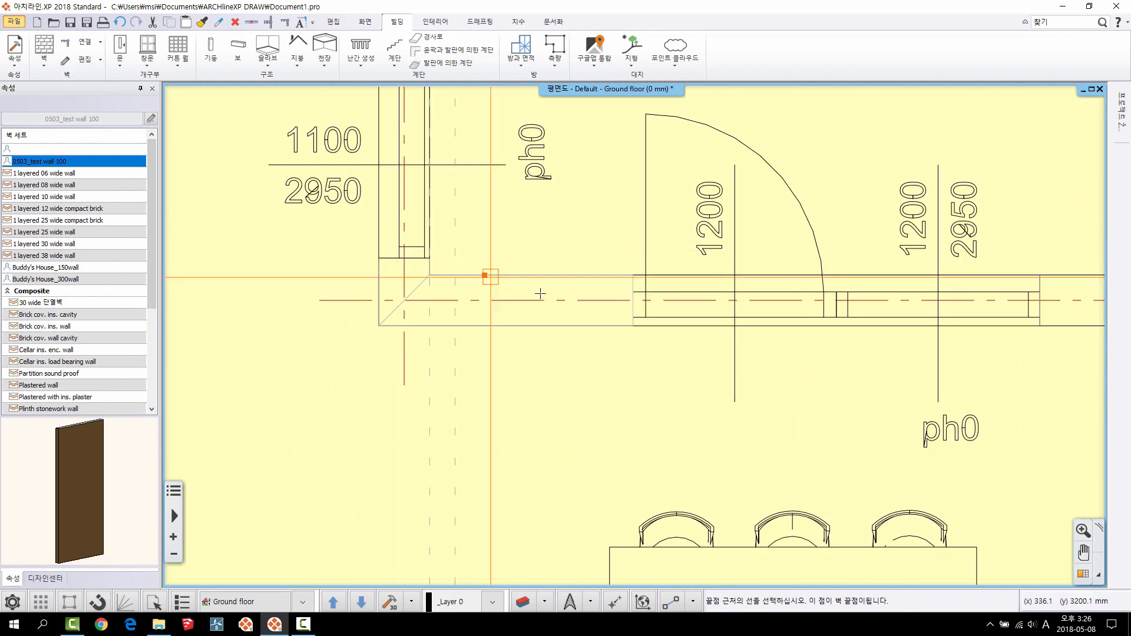
{"action": "middle_click_drag", "start_coordinate": [591, 351], "coordinate": [429, 301]}
{"action": "scroll", "coordinate": [429, 301], "scroll_direction": "down", "scroll_amount": 1}
{"action": "middle_click_drag", "start_coordinate": [621, 312], "coordinate": [550, 307]}
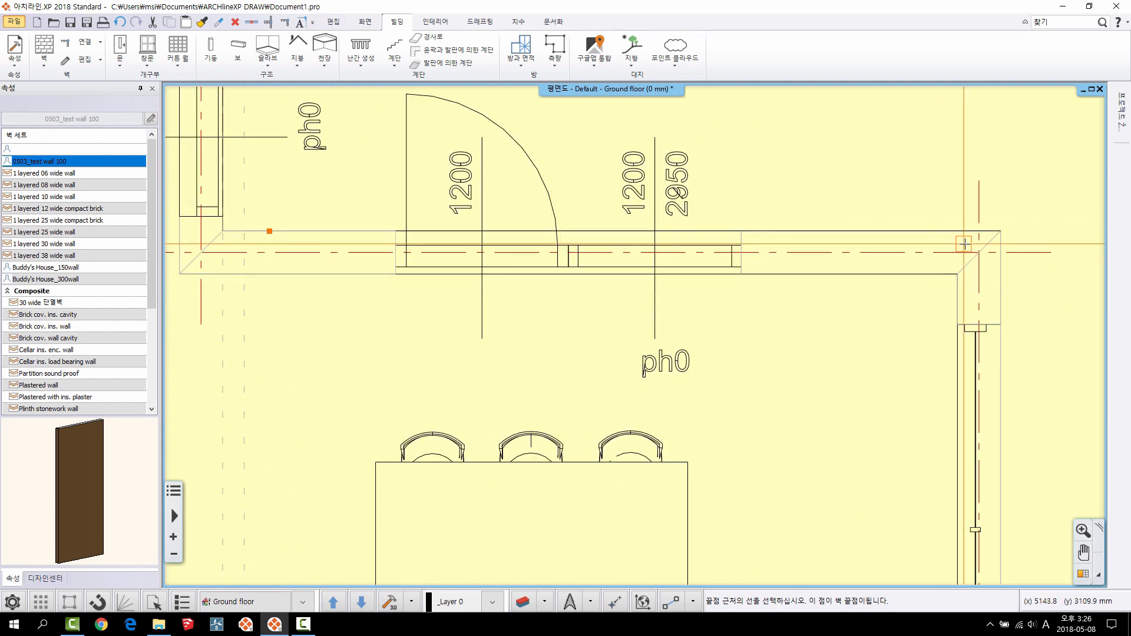
{"action": "left_click", "coordinate": [942, 231]}
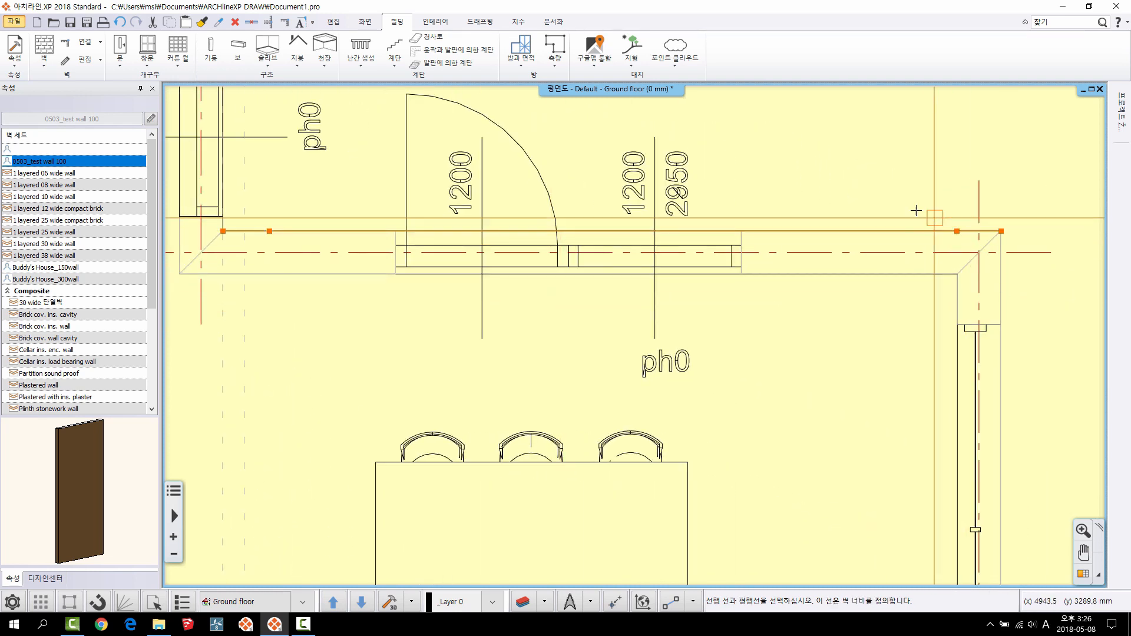
{"action": "left_click", "coordinate": [935, 275]}
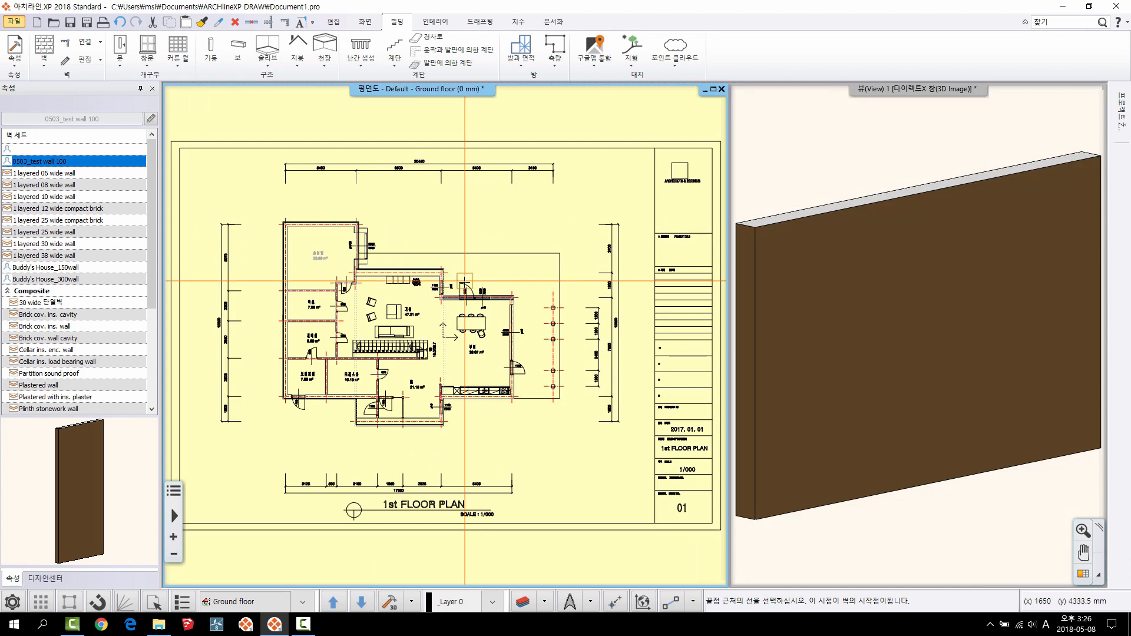
- Create a second wall over the drawing lines along the kitchen's right side, from the upper corner to the lower corner, and end the command
{"action": "scroll", "coordinate": [523, 316], "scroll_direction": "up", "scroll_amount": 8}
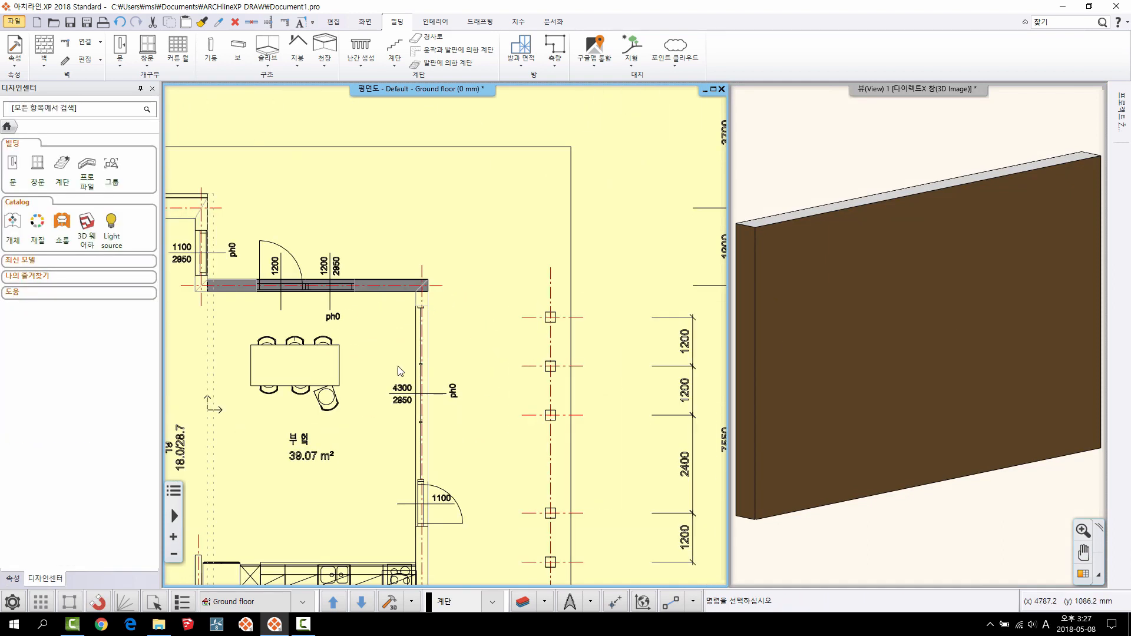
{"action": "left_click", "coordinate": [834, 341]}
{"action": "scroll", "coordinate": [834, 341], "scroll_direction": "down", "scroll_amount": 4}
{"action": "middle_click_drag", "start_coordinate": [471, 291], "coordinate": [490, 221]}
{"action": "scroll", "coordinate": [456, 327], "scroll_direction": "down", "scroll_amount": 1}
{"action": "middle_click_drag", "start_coordinate": [457, 326], "coordinate": [474, 282]}
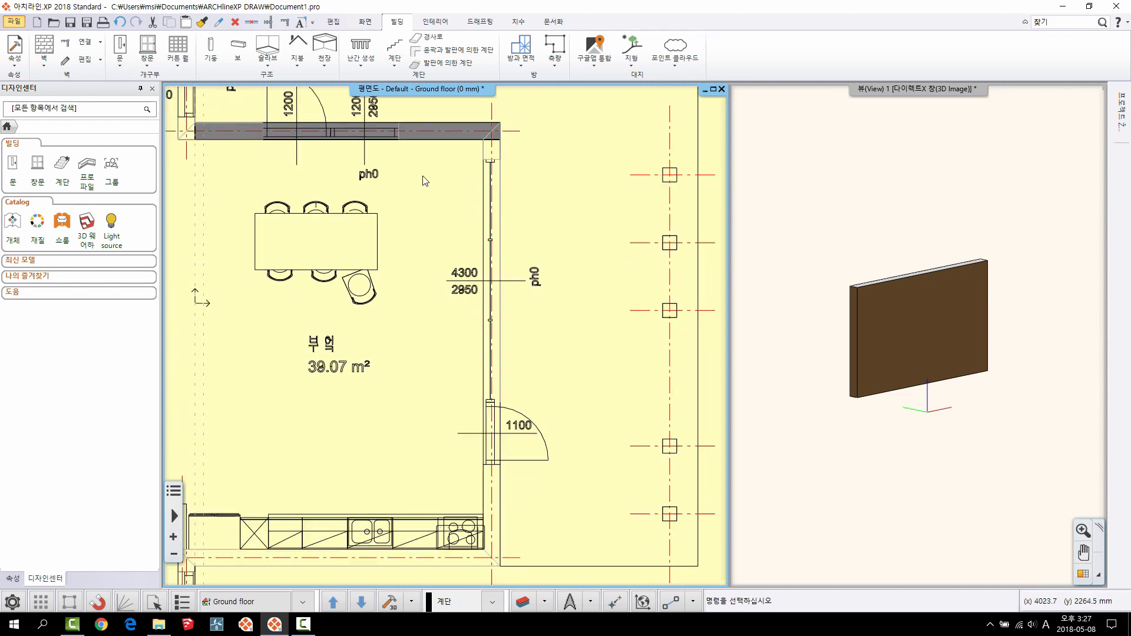
{"action": "left_click", "coordinate": [52, 63]}
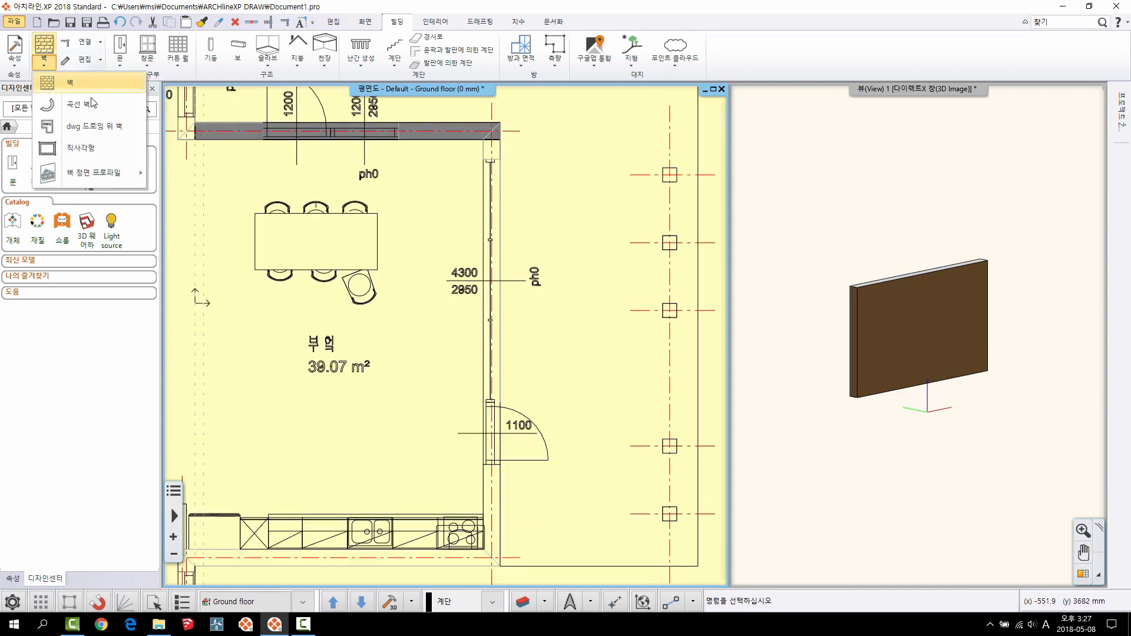
{"action": "left_click", "coordinate": [93, 127]}
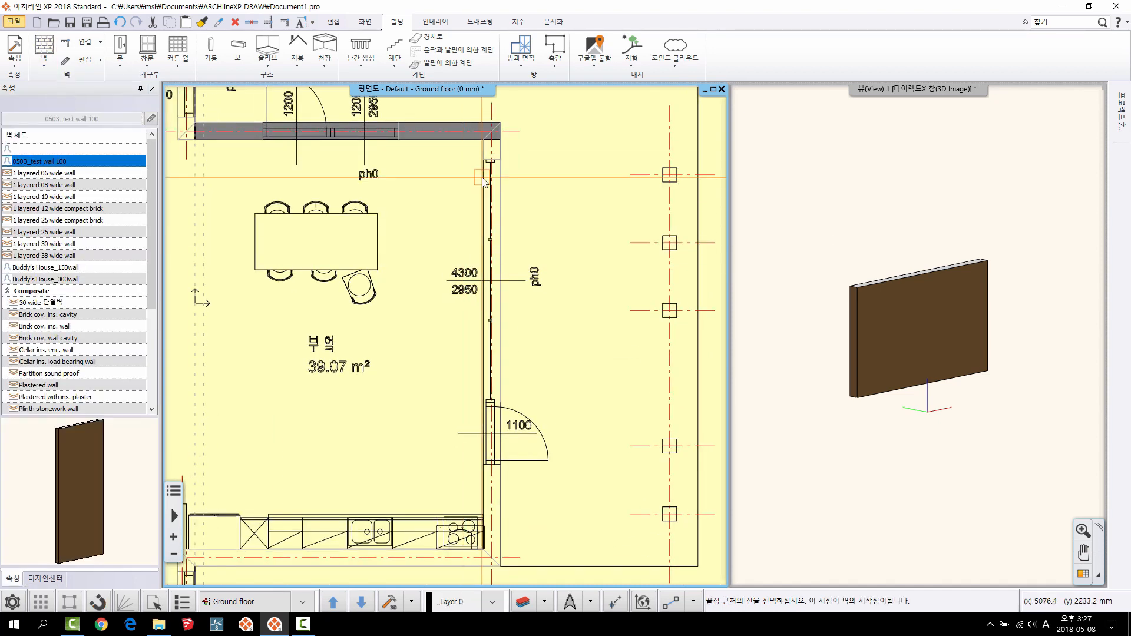
{"action": "scroll", "coordinate": [508, 198], "scroll_direction": "up", "scroll_amount": 3}
{"action": "left_click", "coordinate": [442, 242]}
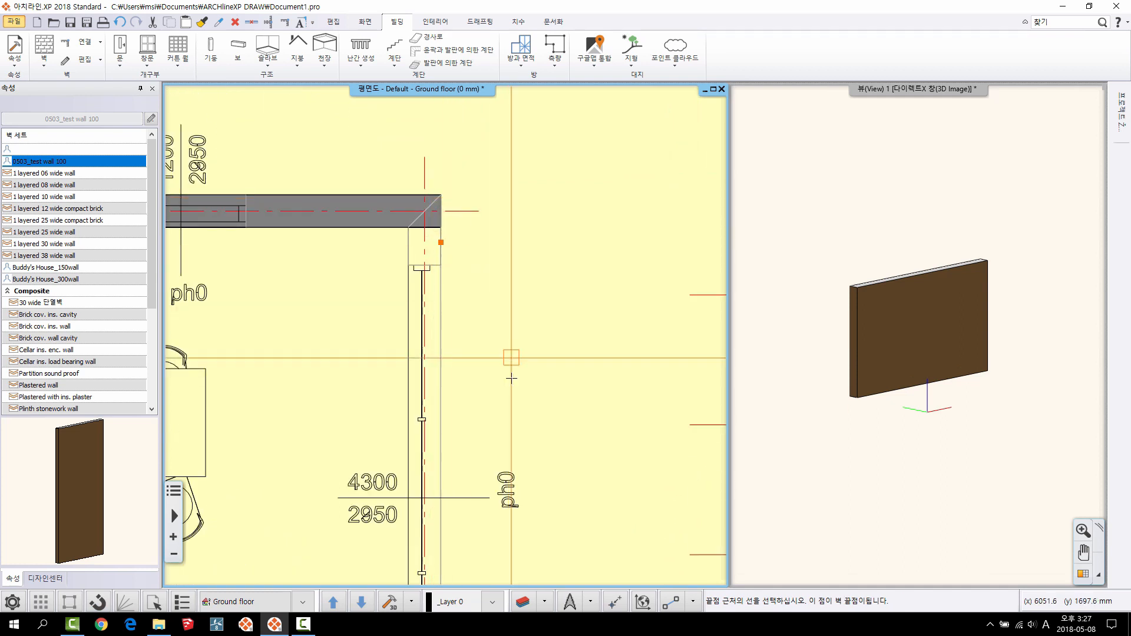
{"action": "scroll", "coordinate": [527, 375], "scroll_direction": "down", "scroll_amount": 1}
{"action": "middle_click_drag", "start_coordinate": [528, 375], "coordinate": [502, 235]}
{"action": "middle_click_drag", "start_coordinate": [437, 548], "coordinate": [502, 305]}
{"action": "scroll", "coordinate": [514, 501], "scroll_direction": "up", "scroll_amount": 1}
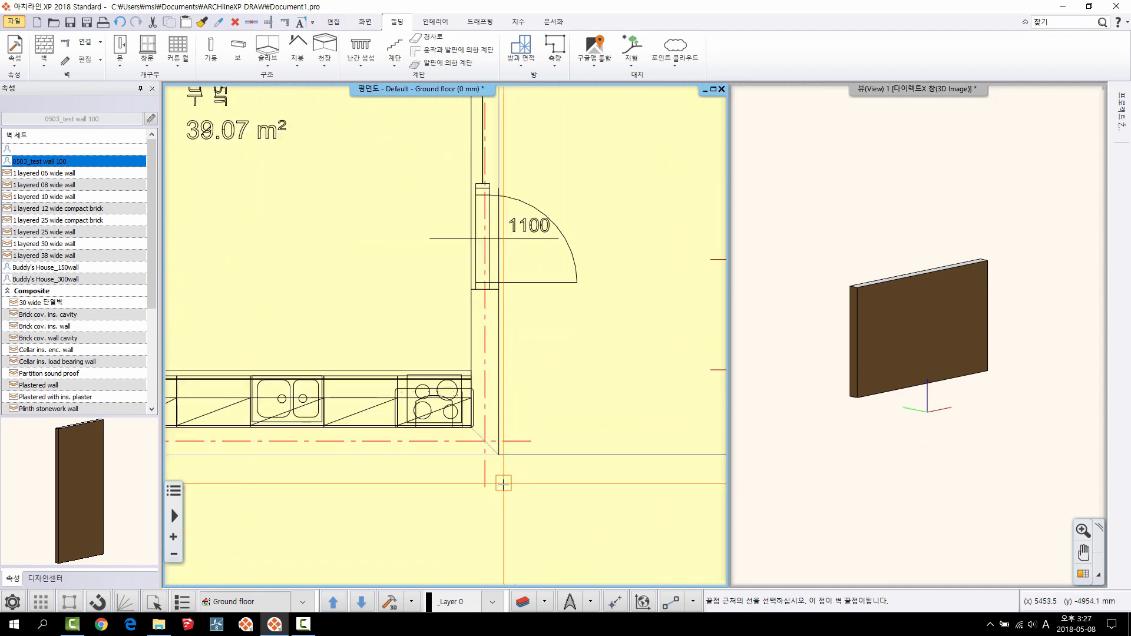
{"action": "scroll", "coordinate": [494, 441], "scroll_direction": "up", "scroll_amount": 2}
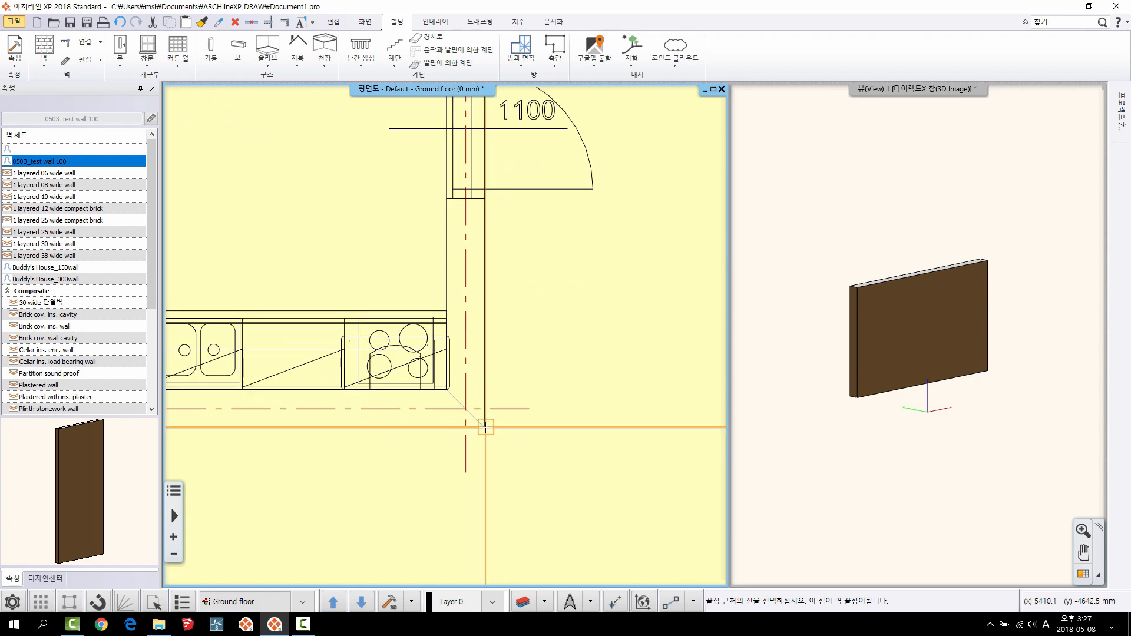
{"action": "left_click", "coordinate": [483, 396]}
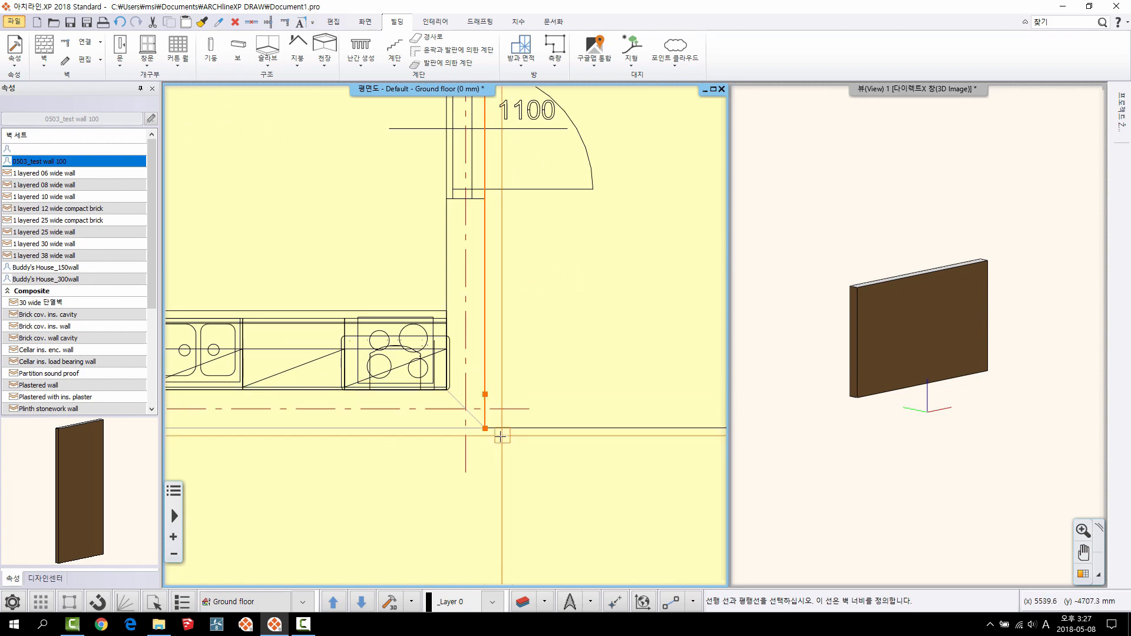
{"action": "middle_click_drag", "start_coordinate": [462, 257], "coordinate": [507, 299]}
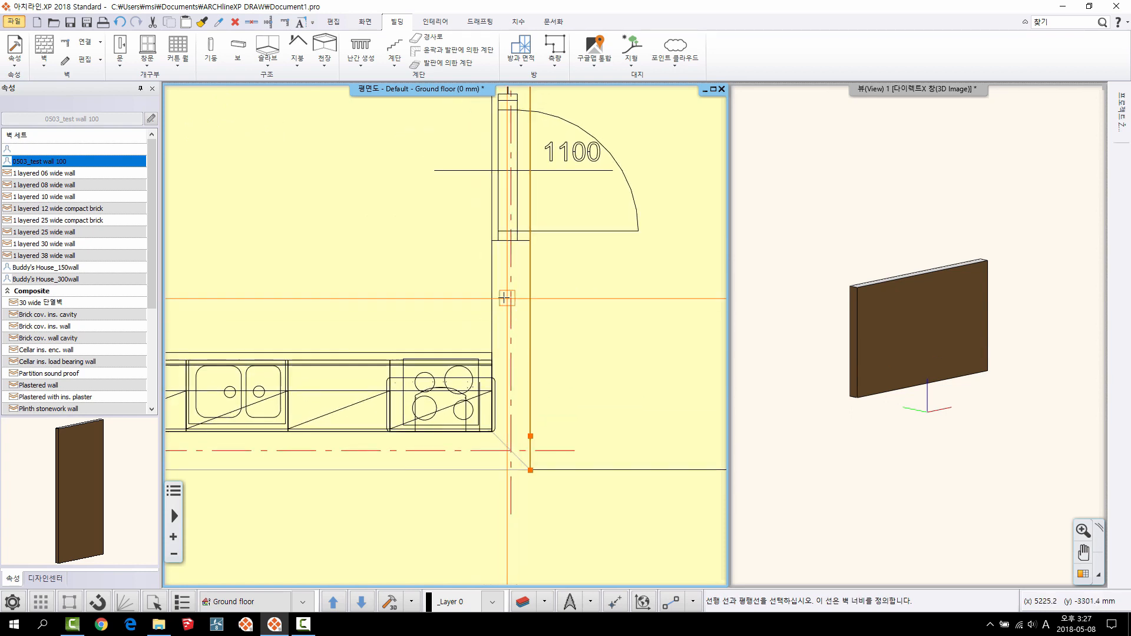
{"action": "left_click", "coordinate": [493, 296]}
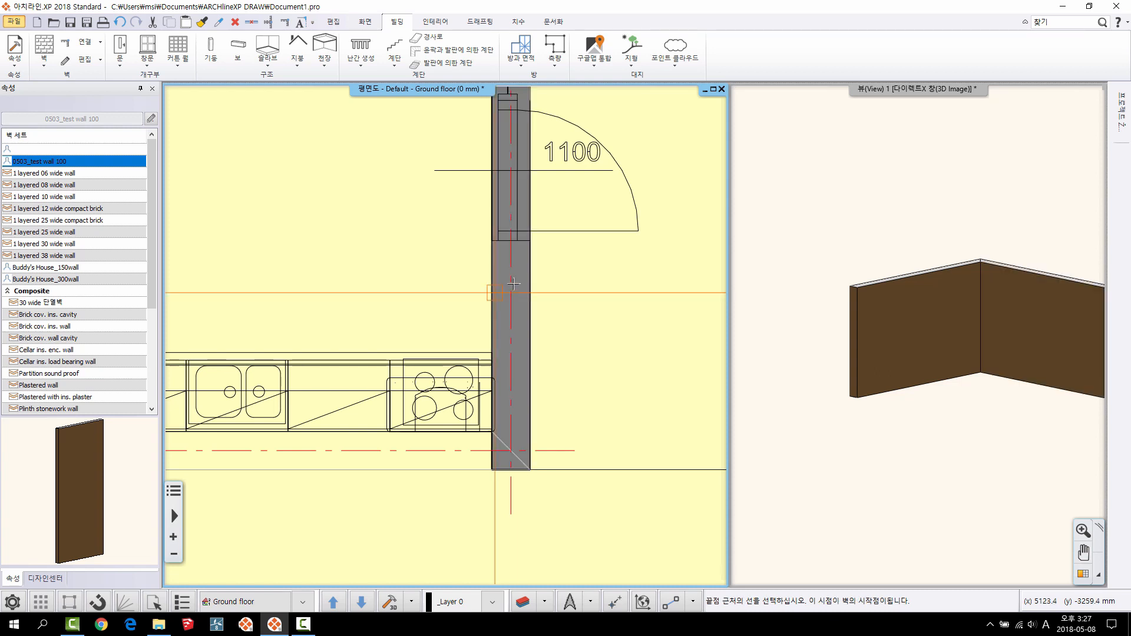
{"action": "key", "text": "Escape"}
- Create a third wall over the drawing lines below the kitchen counter and show the connected walls in the 3D view
{"action": "scroll", "coordinate": [403, 229], "scroll_direction": "down", "scroll_amount": 1}
{"action": "middle_click_drag", "start_coordinate": [404, 229], "coordinate": [565, 224]}
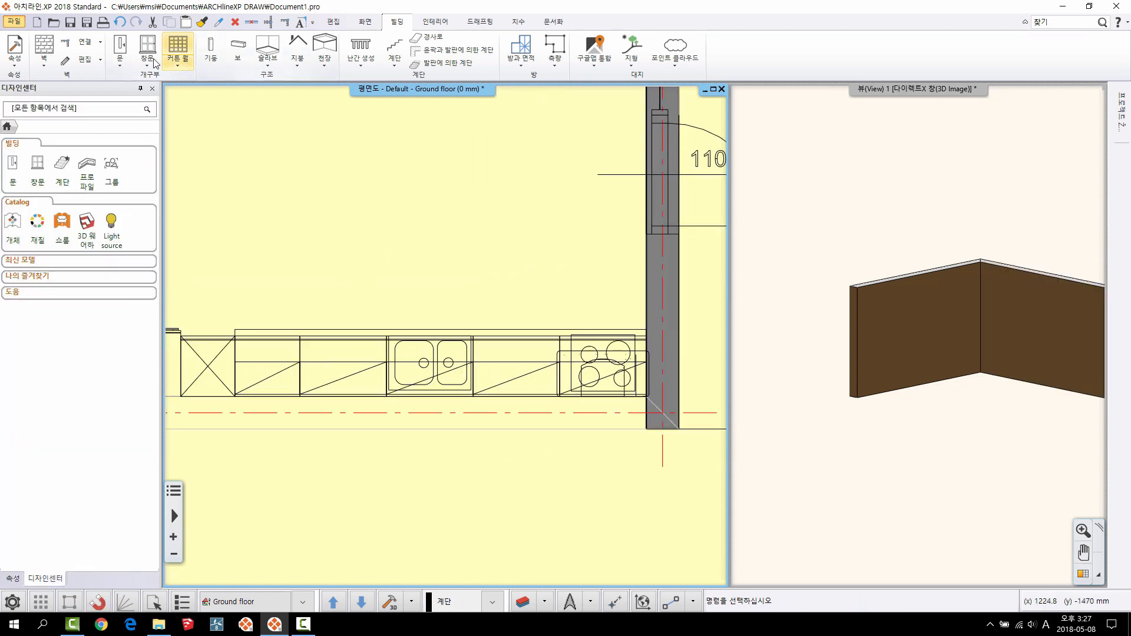
{"action": "left_click", "coordinate": [44, 63]}
{"action": "left_click", "coordinate": [68, 127]}
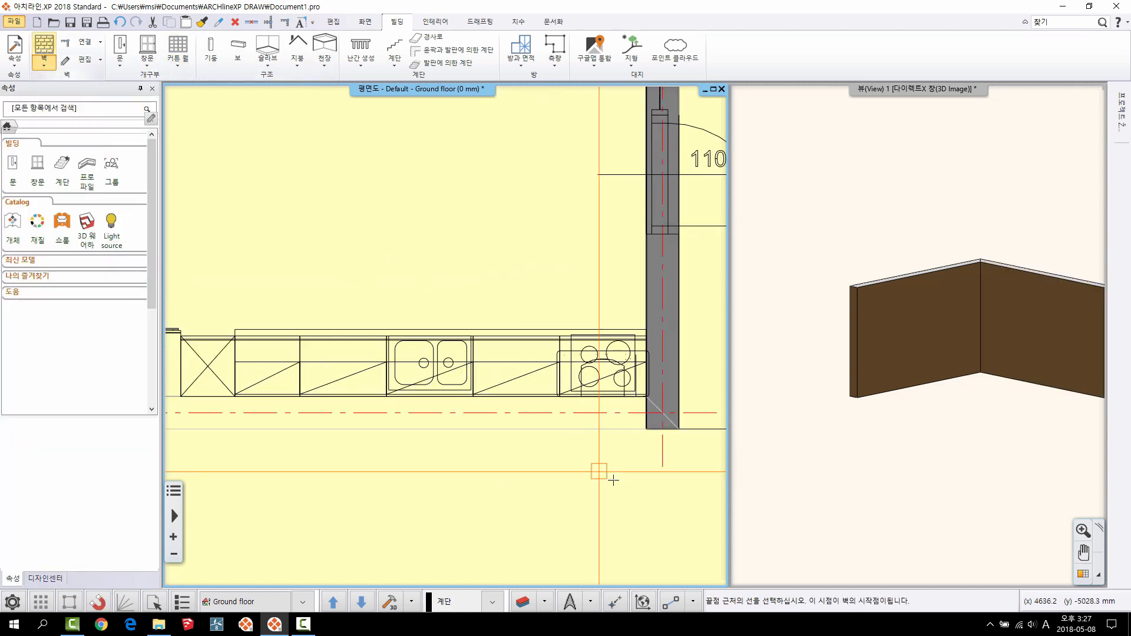
{"action": "scroll", "coordinate": [595, 448], "scroll_direction": "up", "scroll_amount": 2}
{"action": "left_click", "coordinate": [570, 385]}
{"action": "scroll", "coordinate": [422, 396], "scroll_direction": "down", "scroll_amount": 3}
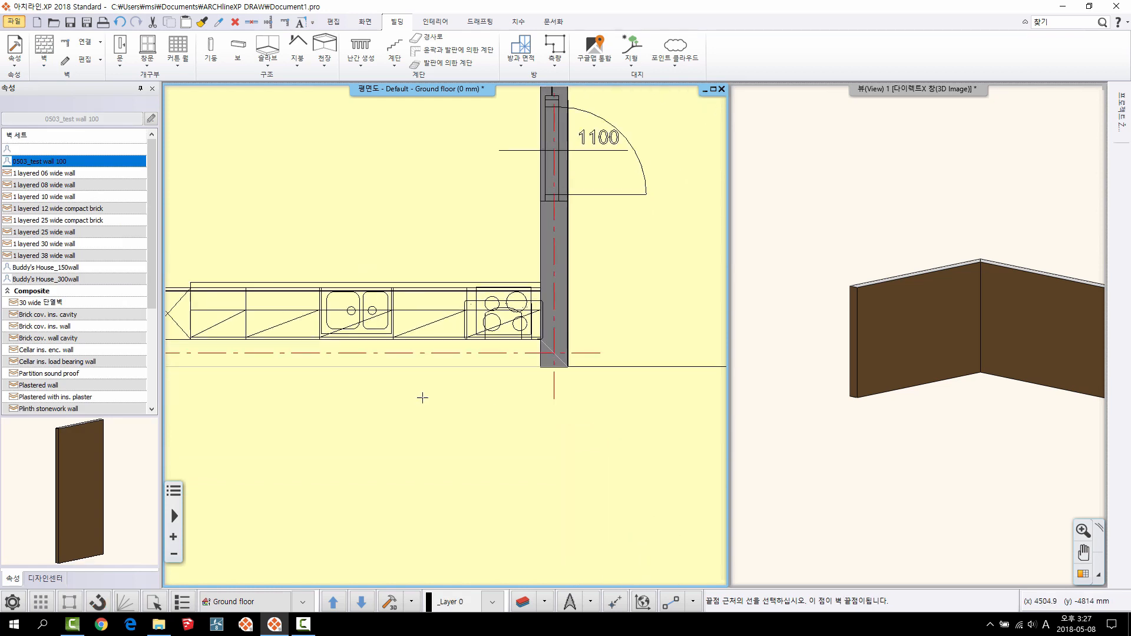
{"action": "scroll", "coordinate": [365, 385], "scroll_direction": "up", "scroll_amount": 3}
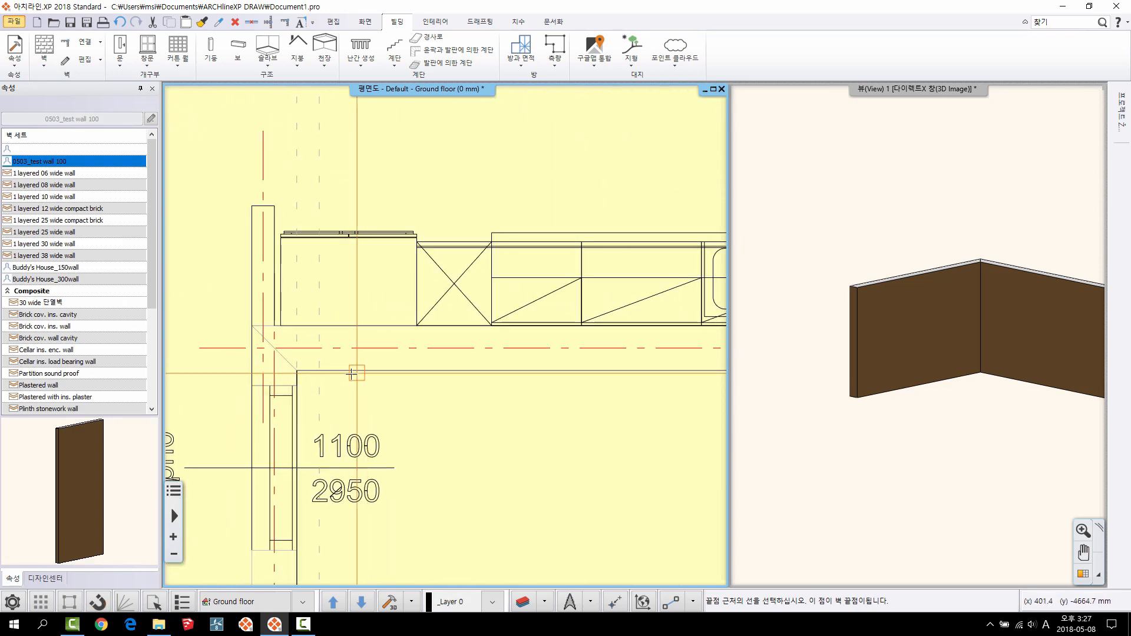
{"action": "left_click", "coordinate": [345, 371]}
{"action": "key", "text": "Escape"}
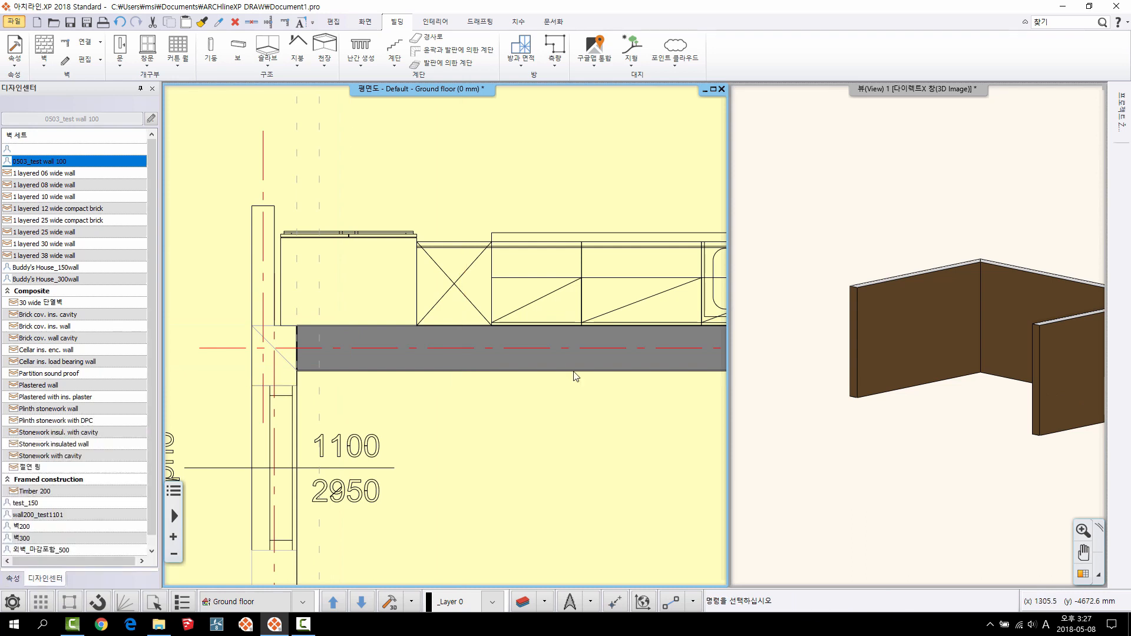
{"action": "middle_click_drag", "start_coordinate": [1001, 312], "coordinate": [1016, 374]}
{"action": "scroll", "coordinate": [928, 320], "scroll_direction": "down", "scroll_amount": 5}
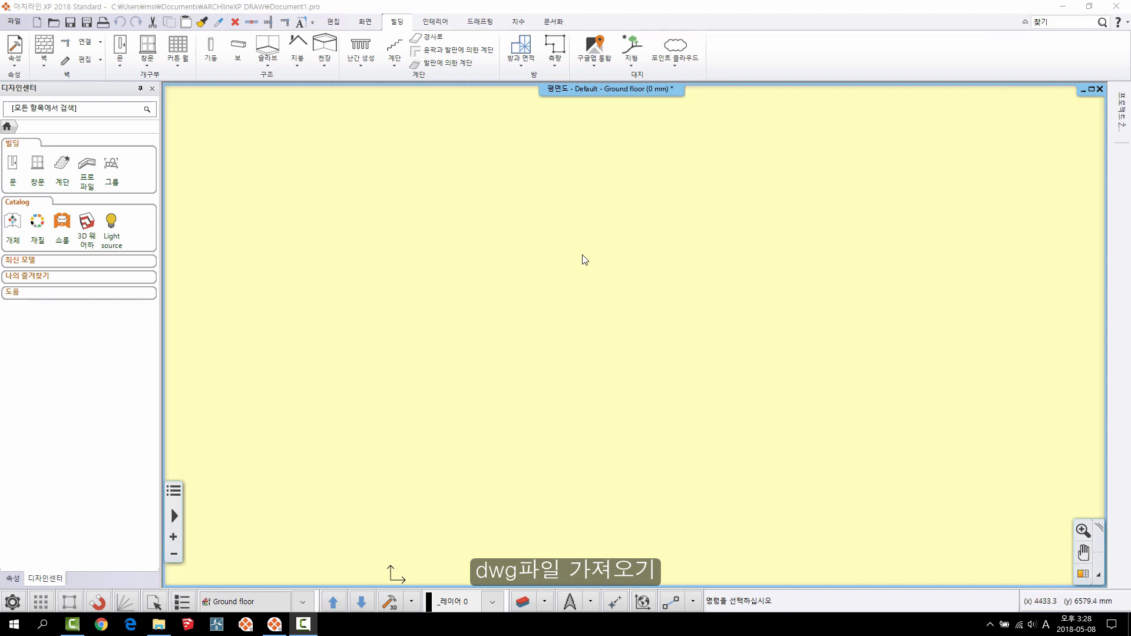
- Start a DWG import and open dwg.dwg from the 6_참조파일 가져오기_ jpg pdf dwg skp folder inside 아치라인 동영상강의 on the desktop
{"action": "left_click", "coordinate": [16, 24]}
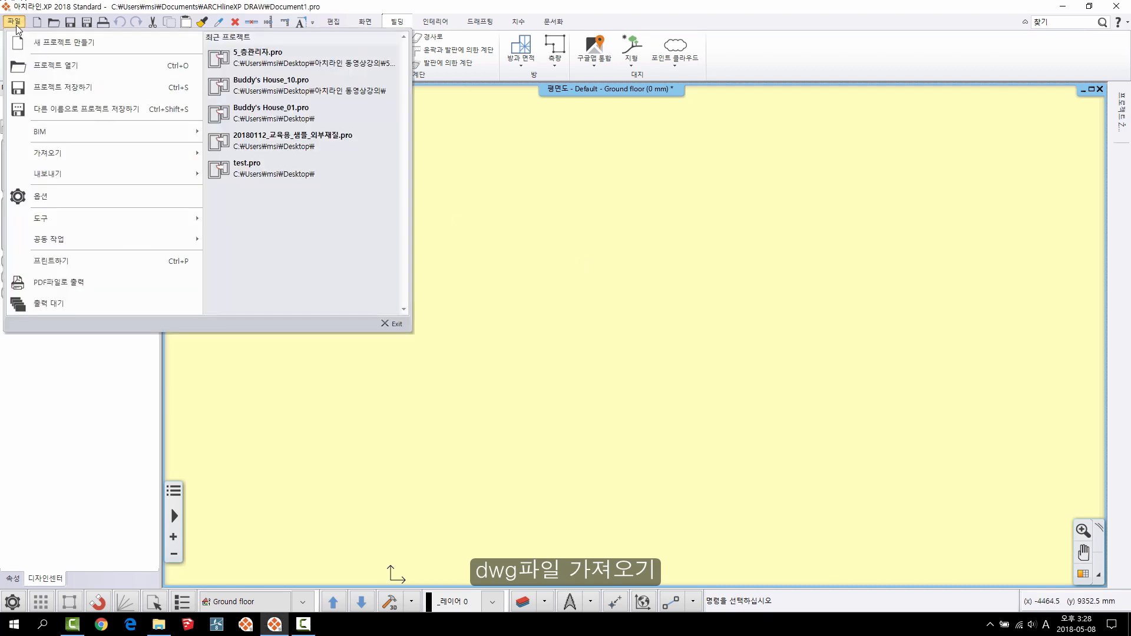
{"action": "mouse_move", "coordinate": [58, 159]}
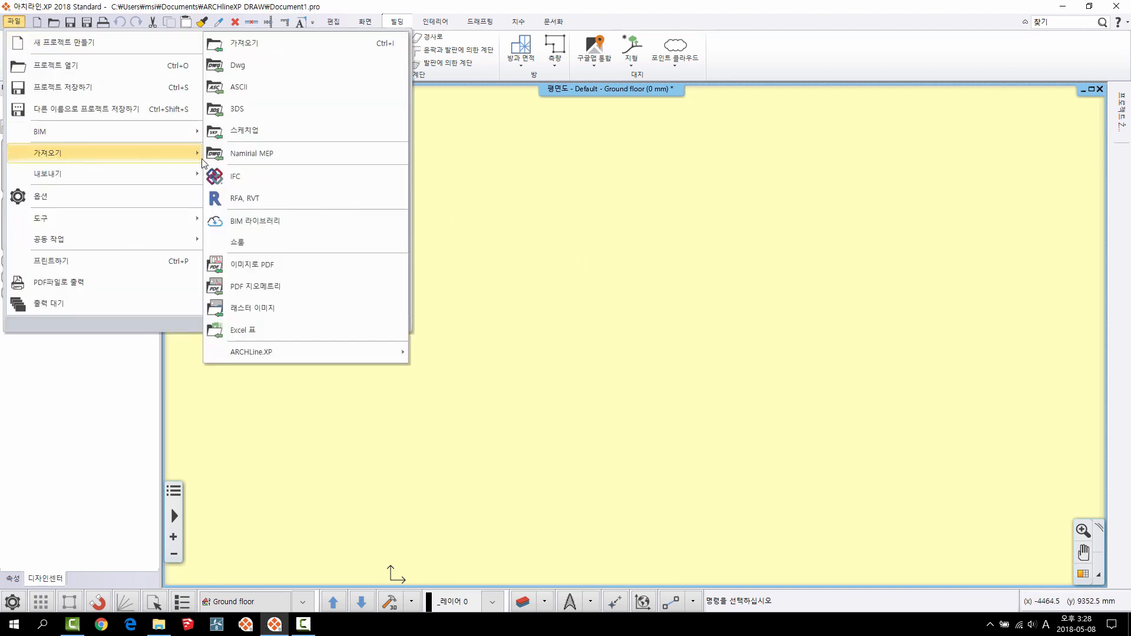
{"action": "left_click", "coordinate": [274, 71]}
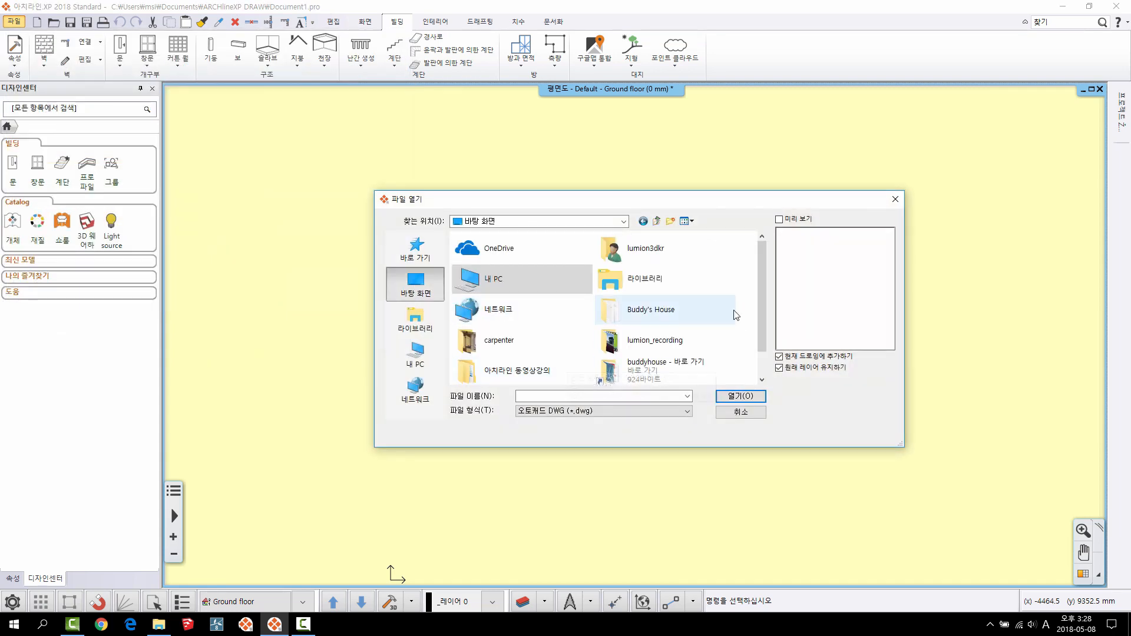
{"action": "double_click", "coordinate": [513, 369]}
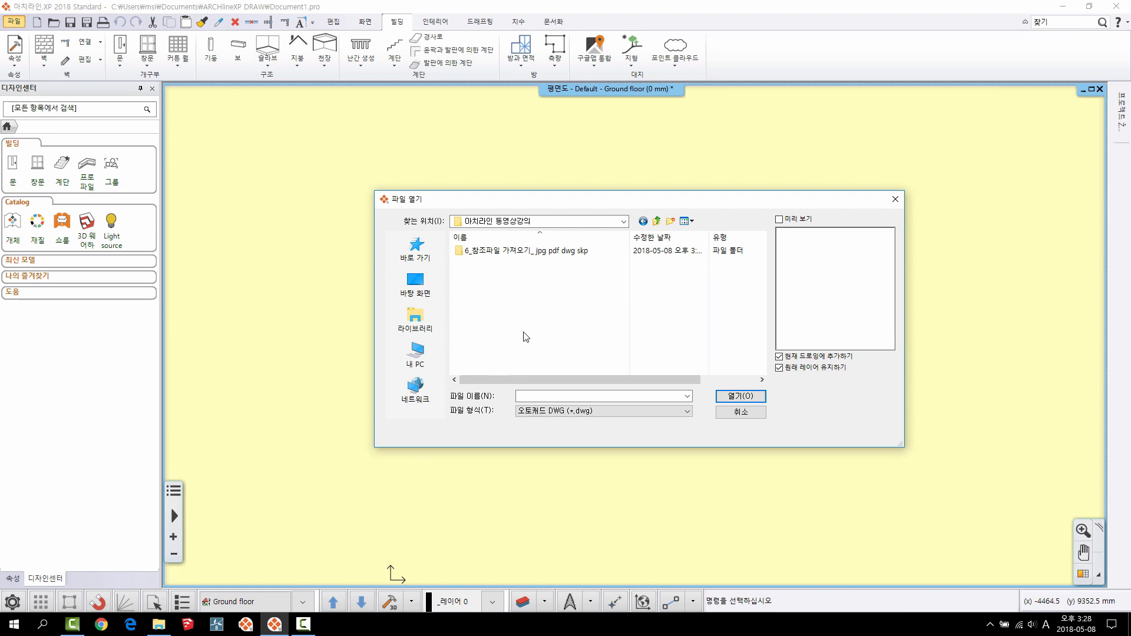
{"action": "double_click", "coordinate": [539, 252]}
{"action": "left_click", "coordinate": [482, 254]}
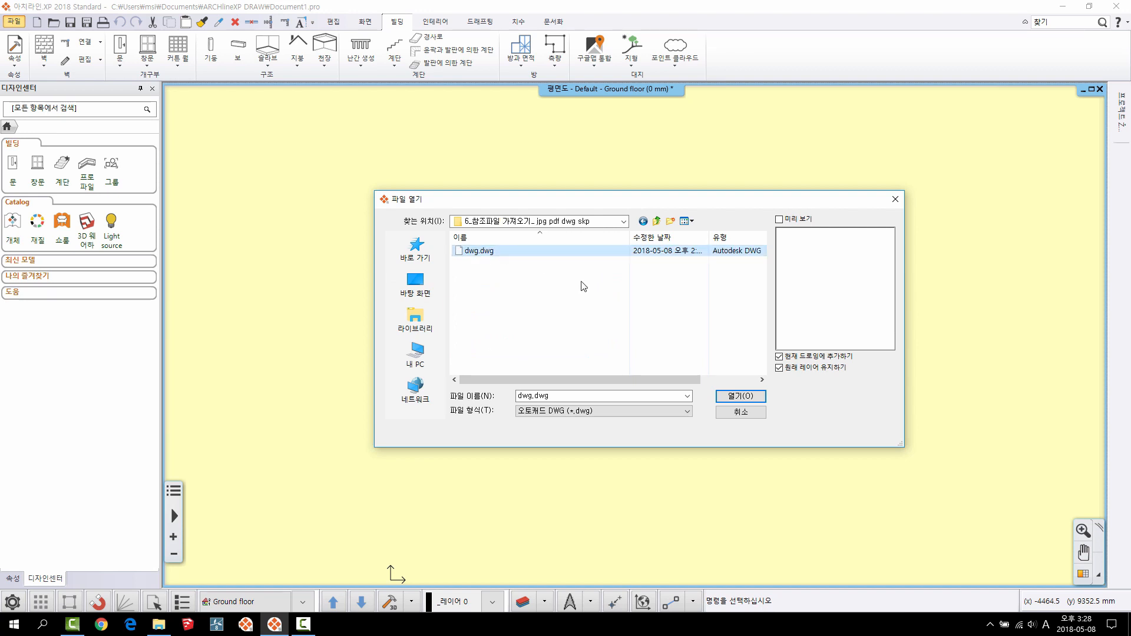
{"action": "left_click", "coordinate": [738, 397]}
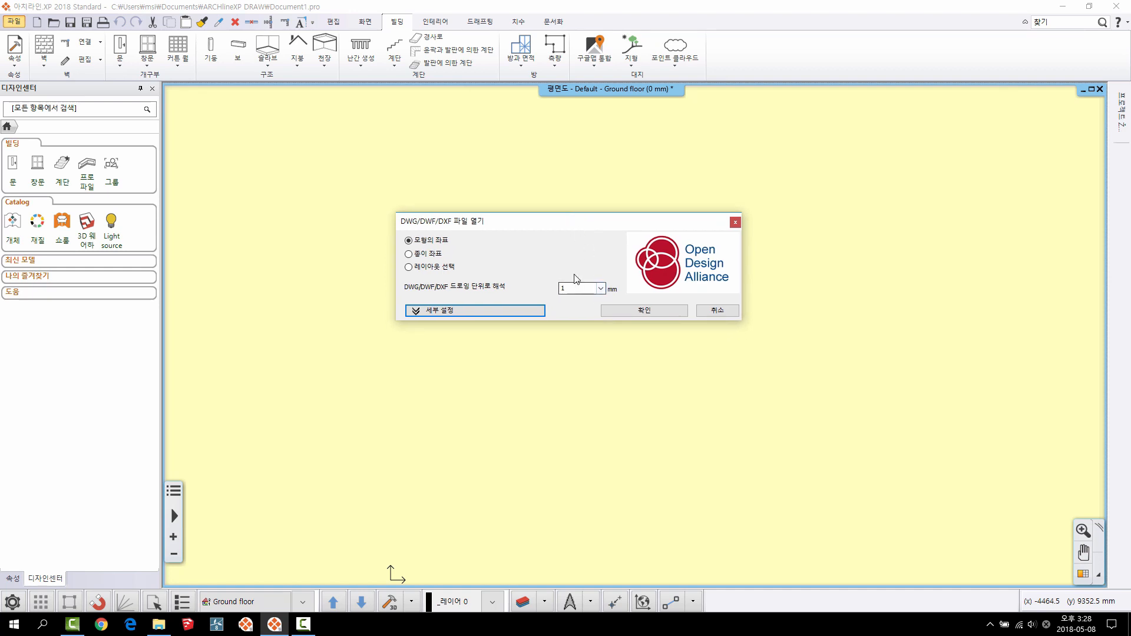
- Import the DWG in model coordinates with 1 mm drawing units, place it at the origin and clear the selection
{"action": "left_click", "coordinate": [510, 312]}
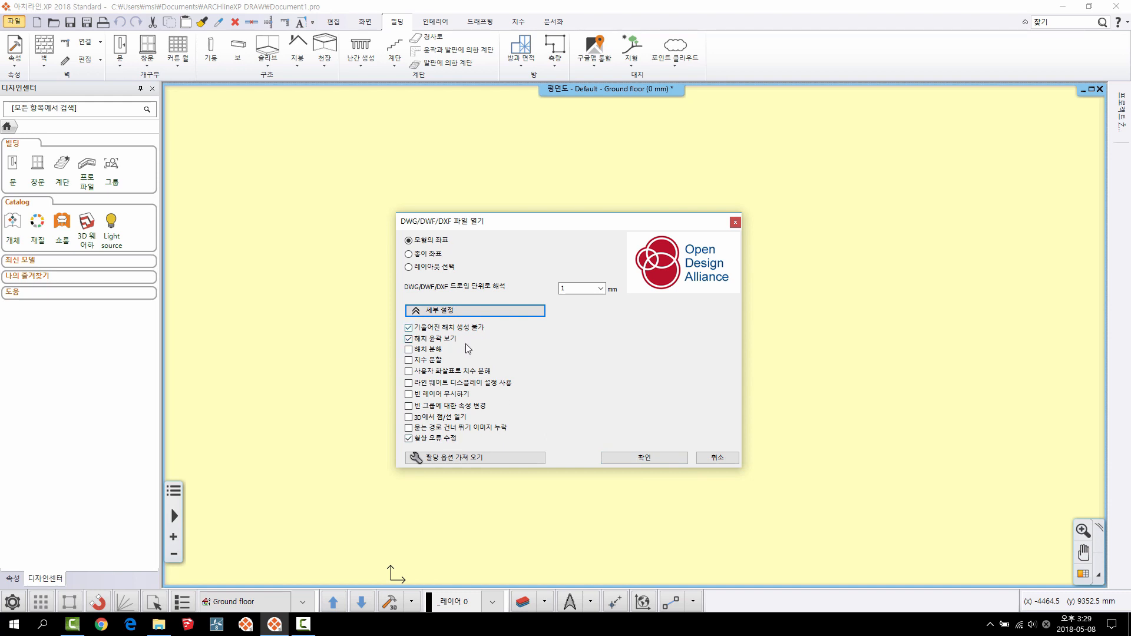
{"action": "left_click", "coordinate": [641, 458]}
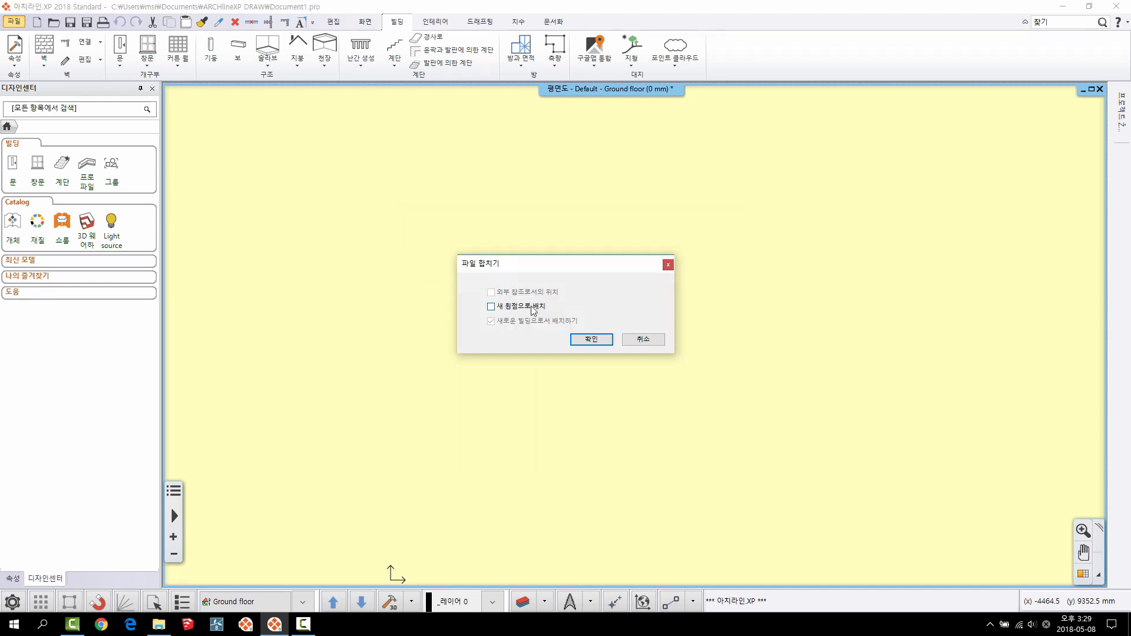
{"action": "left_click", "coordinate": [590, 339]}
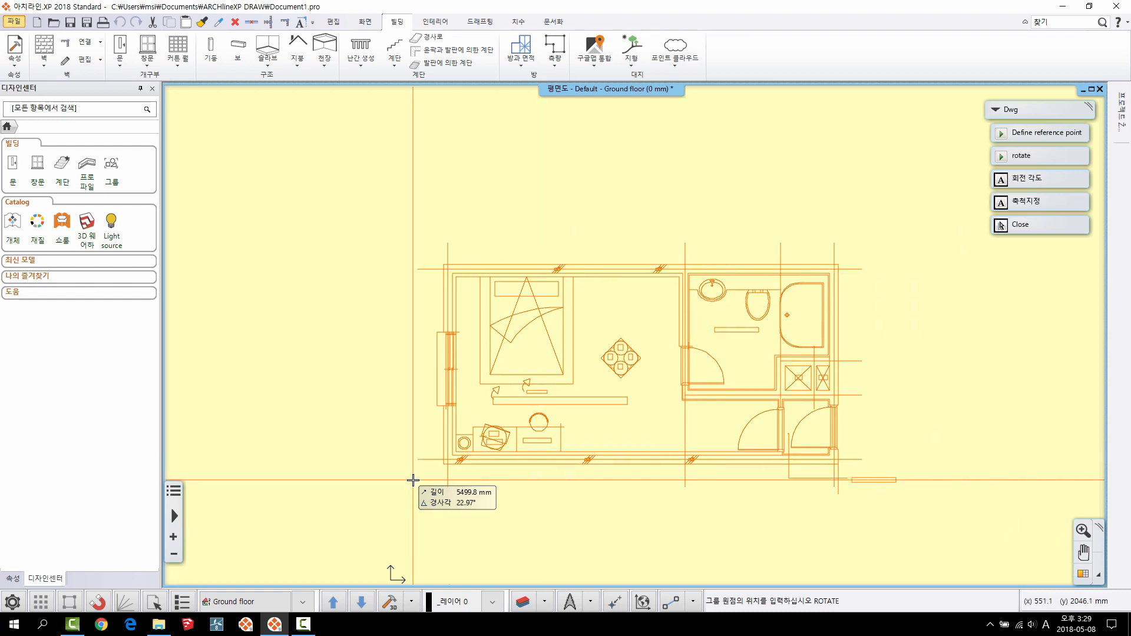
{"action": "type", "text": "oo"}
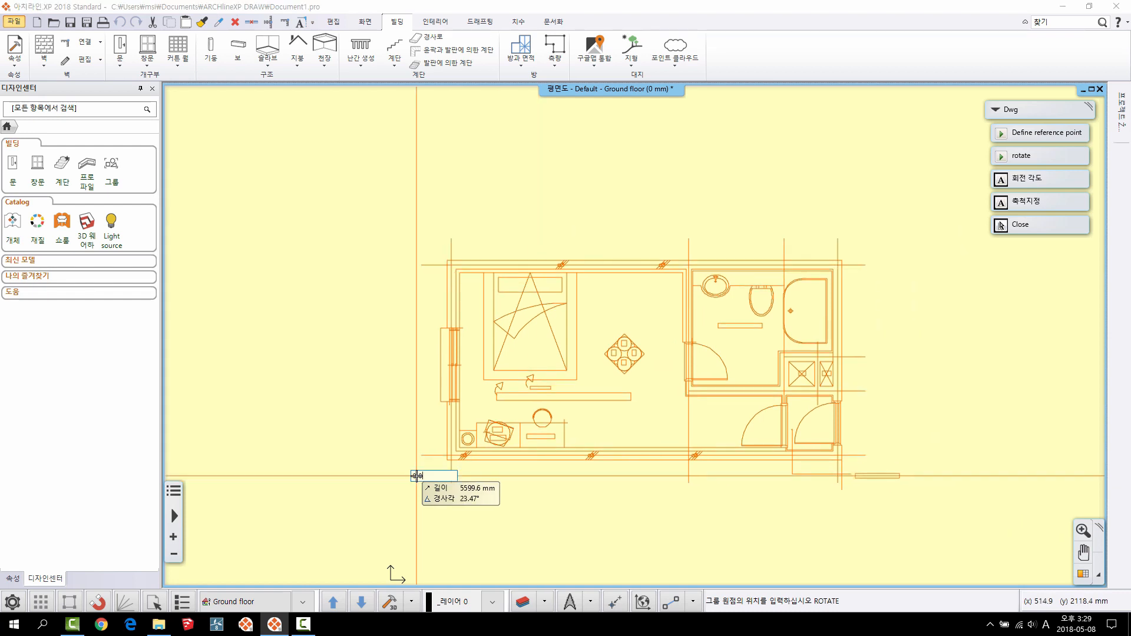
{"action": "key", "text": "Return"}
{"action": "scroll", "coordinate": [595, 419], "scroll_direction": "down", "scroll_amount": 2}
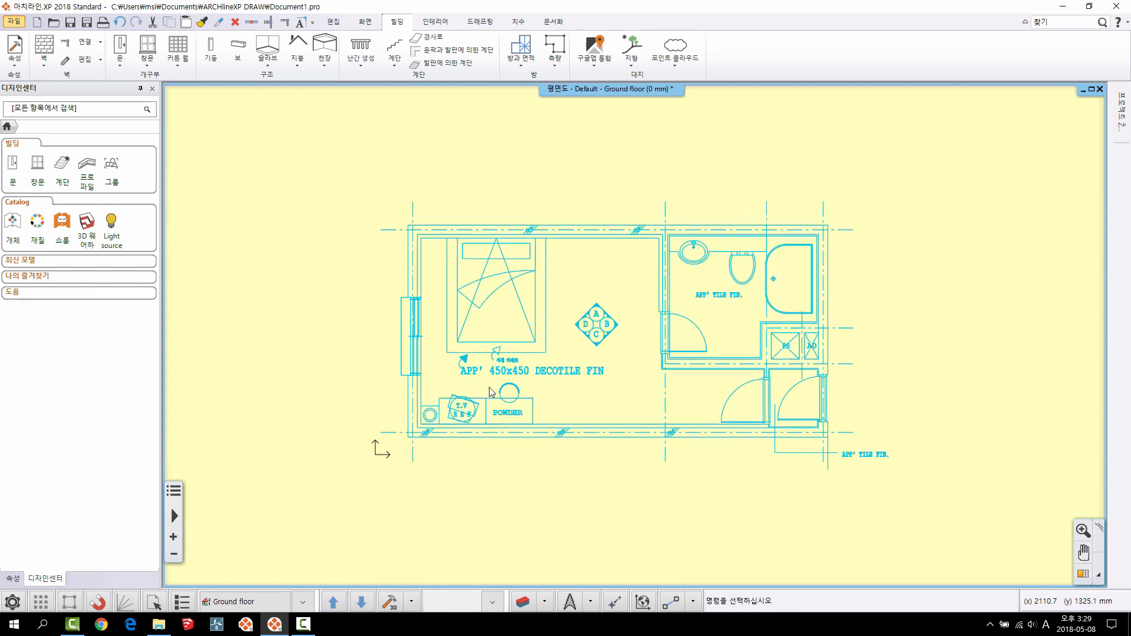
{"action": "middle_click_drag", "start_coordinate": [595, 418], "coordinate": [589, 426]}
{"action": "key", "text": "Escape"}
- Examine the linework and colours of the imported floor plan, including the upper outer wall lines
{"action": "middle_click_drag", "start_coordinate": [646, 334], "coordinate": [622, 336]}
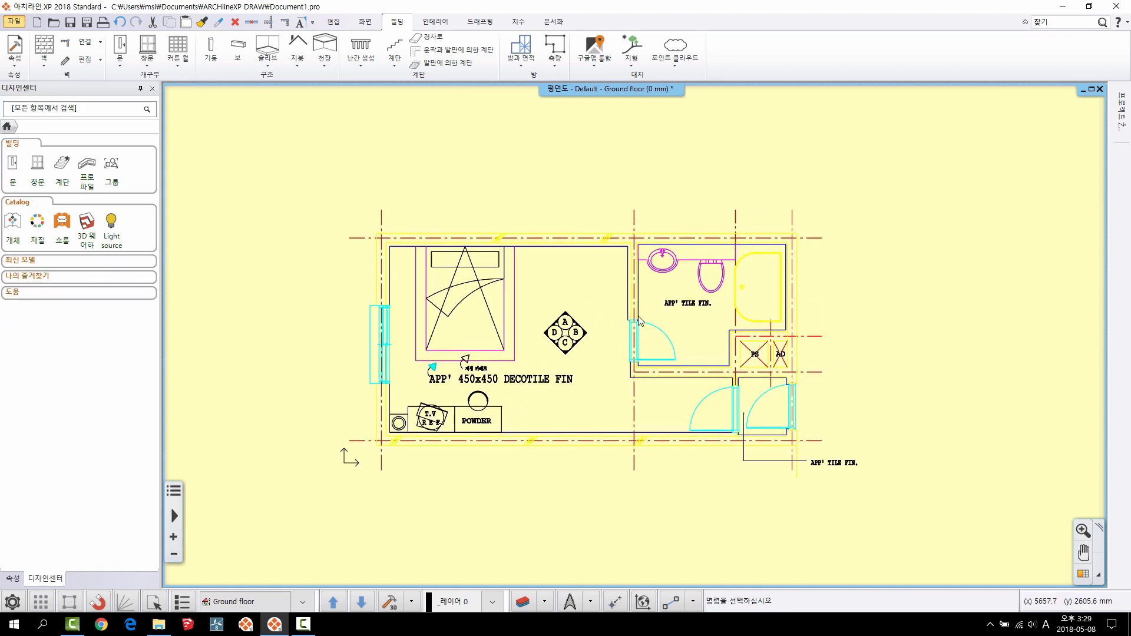
{"action": "scroll", "coordinate": [617, 273], "scroll_direction": "up", "scroll_amount": 1}
{"action": "middle_click_drag", "start_coordinate": [636, 394], "coordinate": [652, 378]}
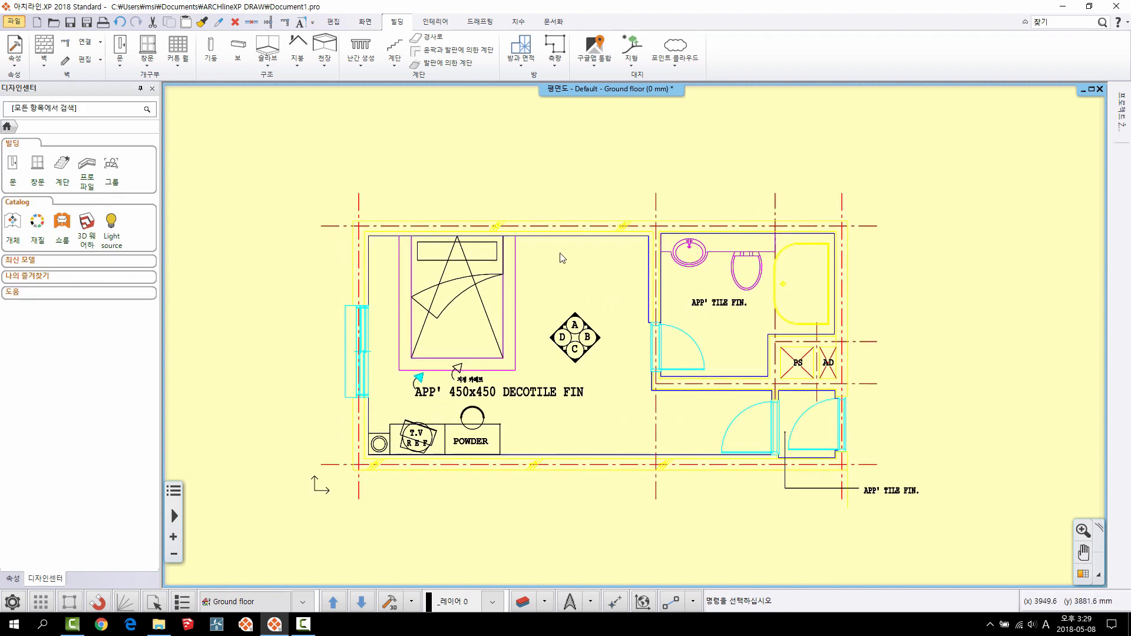
{"action": "scroll", "coordinate": [559, 253], "scroll_direction": "up", "scroll_amount": 1}
{"action": "middle_click_drag", "start_coordinate": [612, 302], "coordinate": [595, 293]}
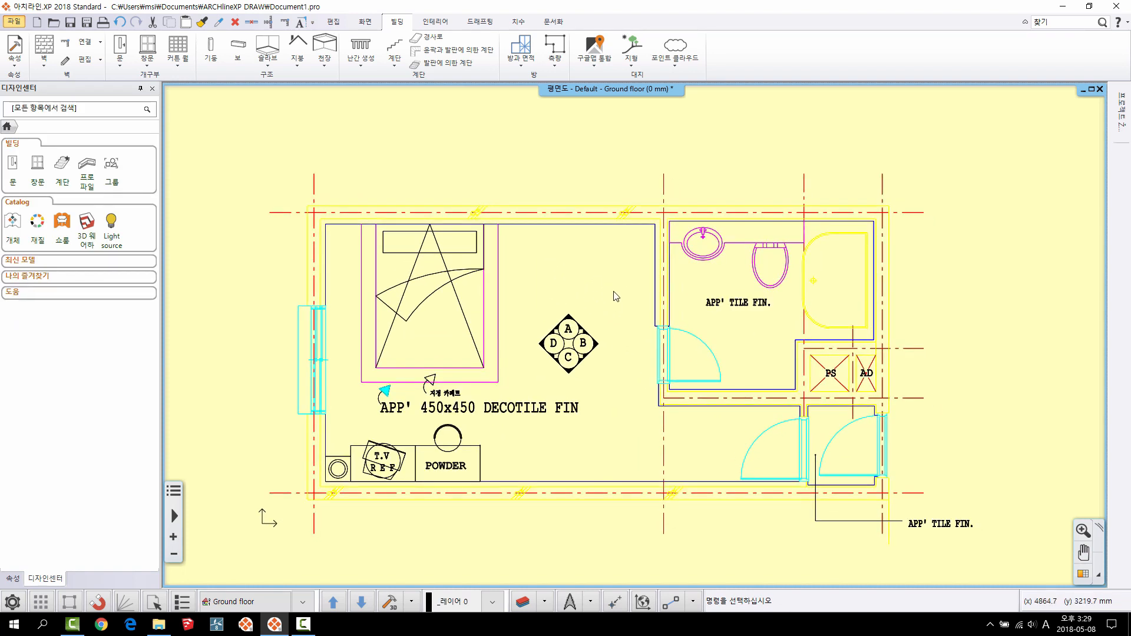
{"action": "left_click", "coordinate": [362, 207]}
{"action": "key", "text": "Escape"}
{"action": "middle_click_drag", "start_coordinate": [527, 377], "coordinate": [511, 370]}
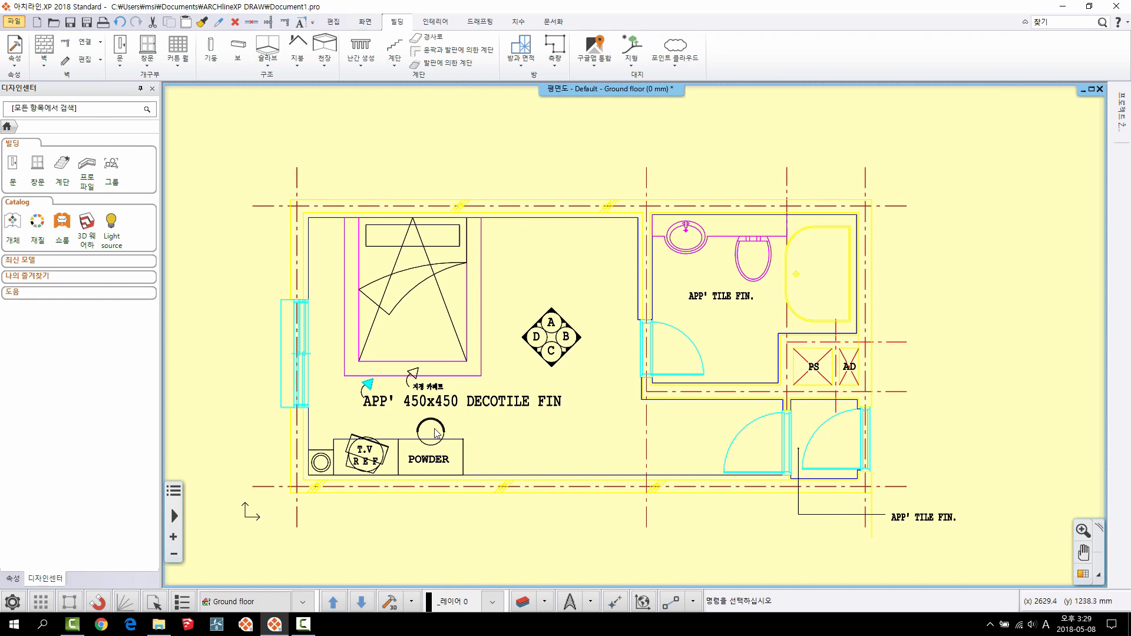
- Set the colour of the 단면선 layer in the dwg layer group to black and apply the layer changes
{"action": "left_click", "coordinate": [523, 601]}
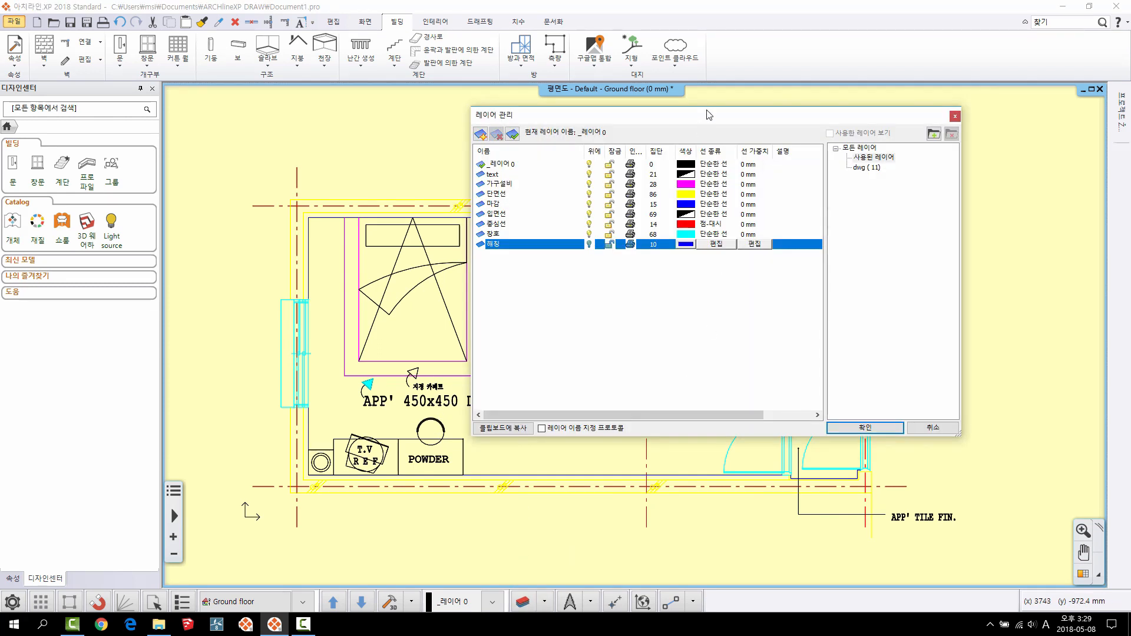
{"action": "left_click_drag", "start_coordinate": [709, 114], "coordinate": [727, 107]}
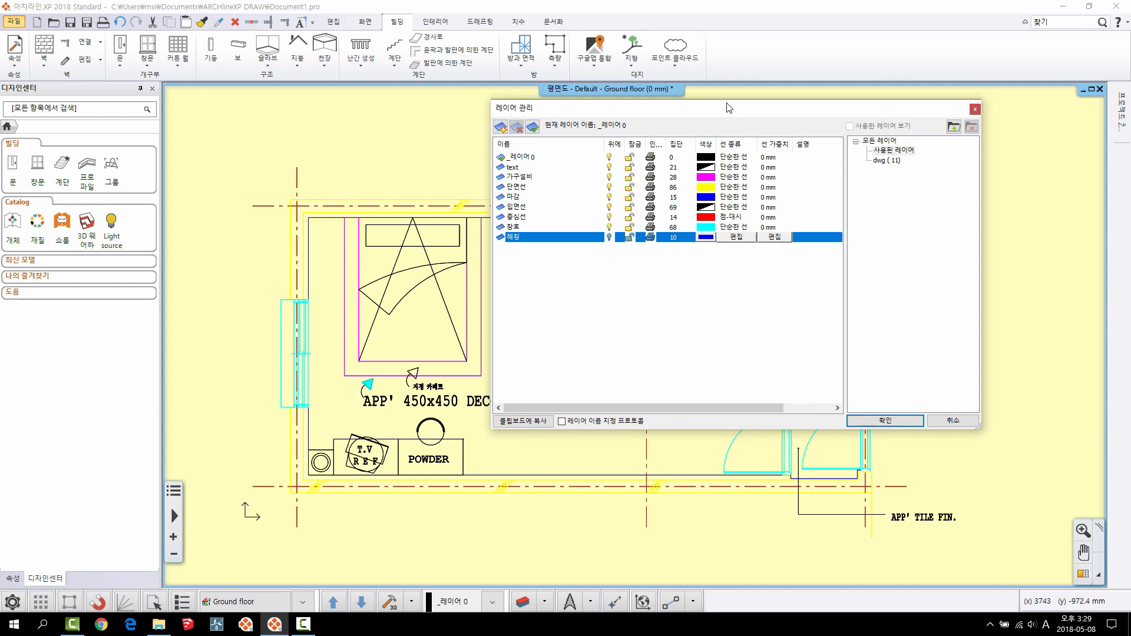
{"action": "left_click", "coordinate": [885, 160]}
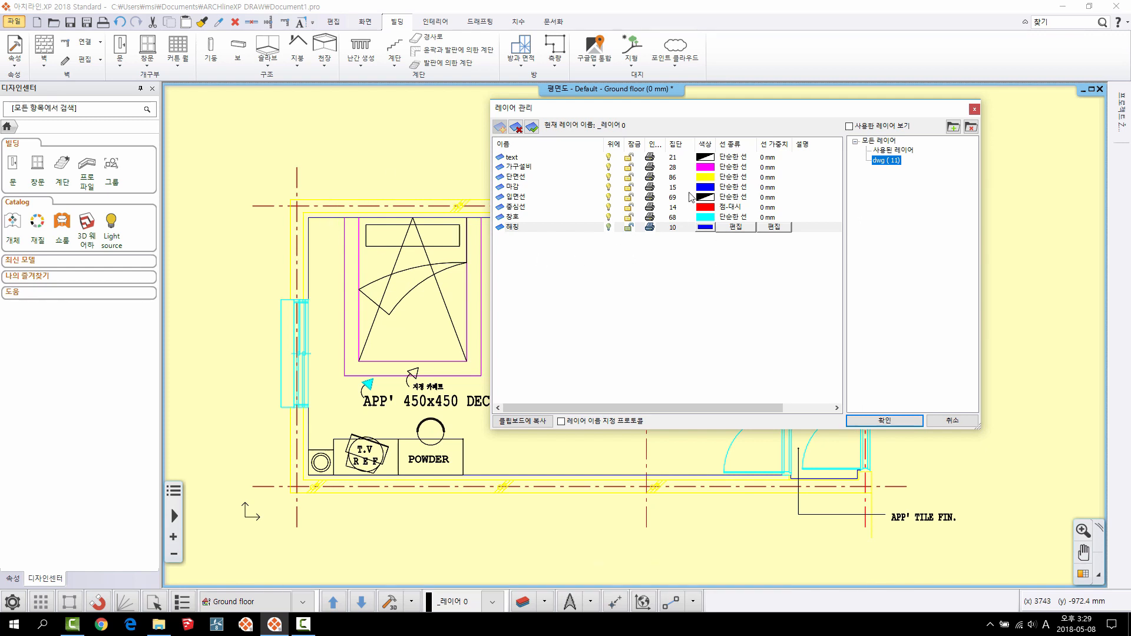
{"action": "left_click", "coordinate": [704, 177]}
{"action": "left_click", "coordinate": [704, 178]}
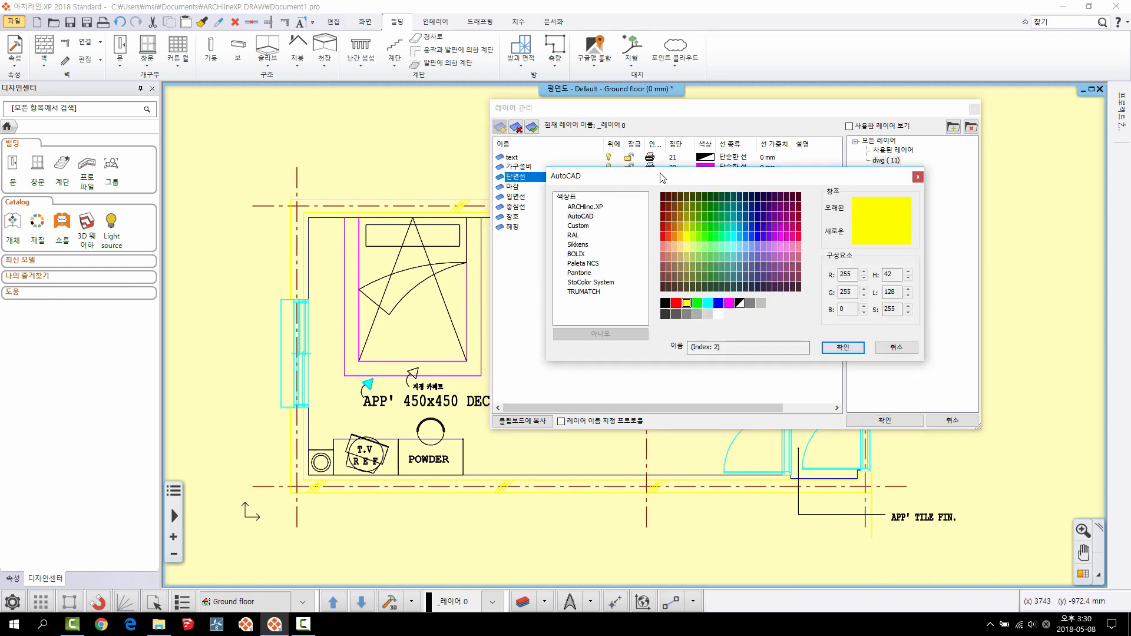
{"action": "left_click", "coordinate": [666, 303]}
{"action": "left_click", "coordinate": [842, 348]}
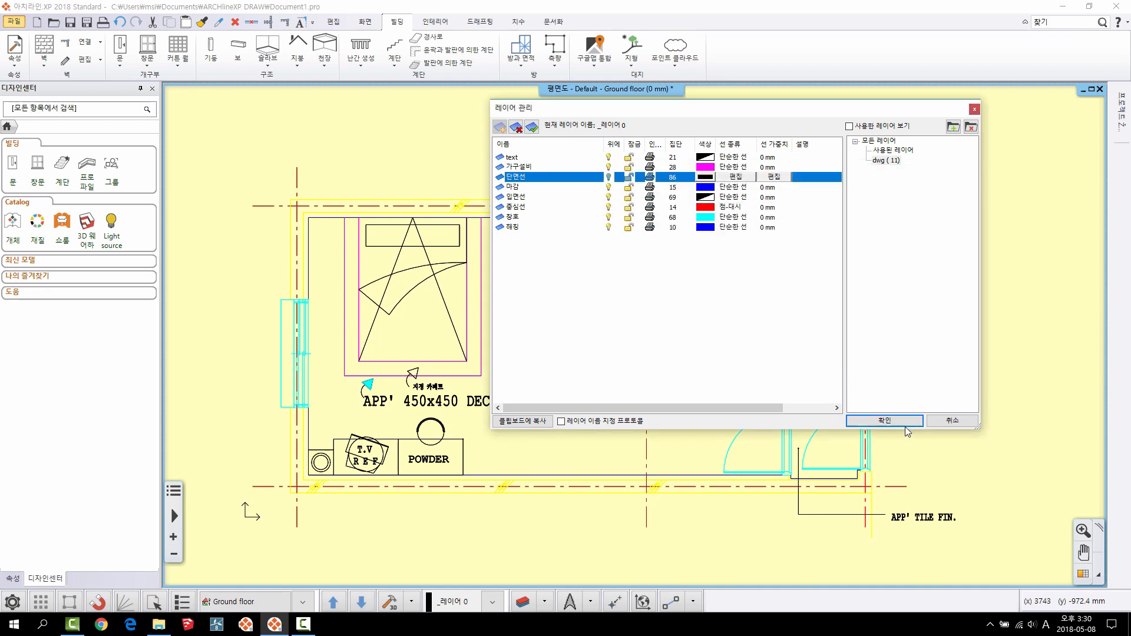
{"action": "left_click", "coordinate": [884, 420]}
- Check the recoloured plan and the properties of the upper outer wall line, leaving nothing selected
{"action": "middle_click_drag", "start_coordinate": [495, 315], "coordinate": [449, 280]}
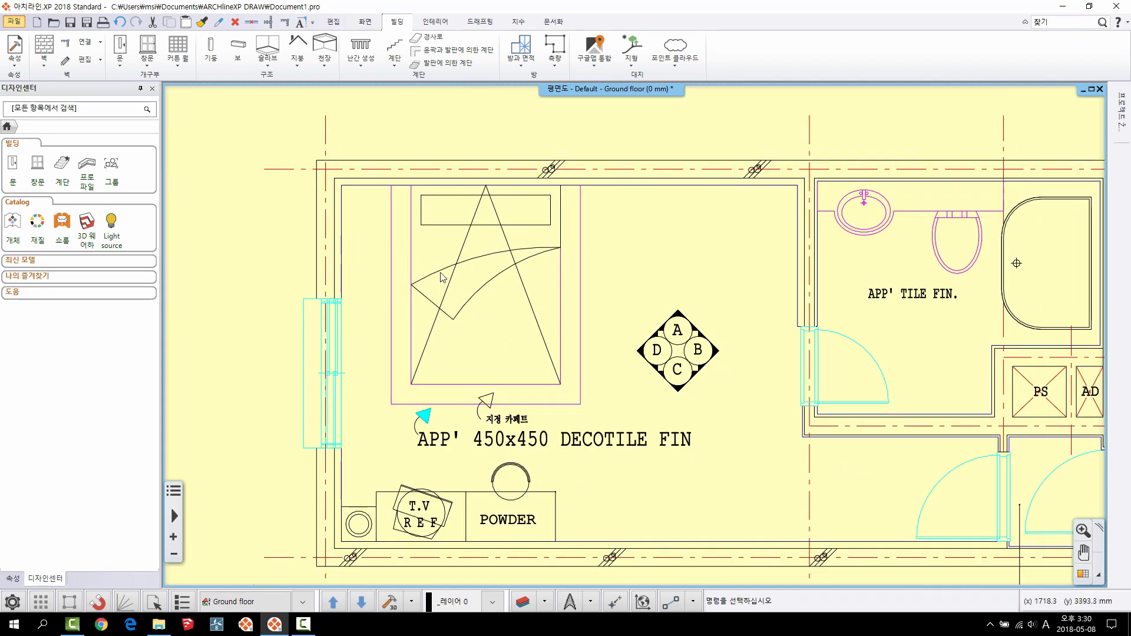
{"action": "middle_click_drag", "start_coordinate": [642, 292], "coordinate": [503, 250]}
{"action": "middle_click_drag", "start_coordinate": [470, 296], "coordinate": [508, 325]}
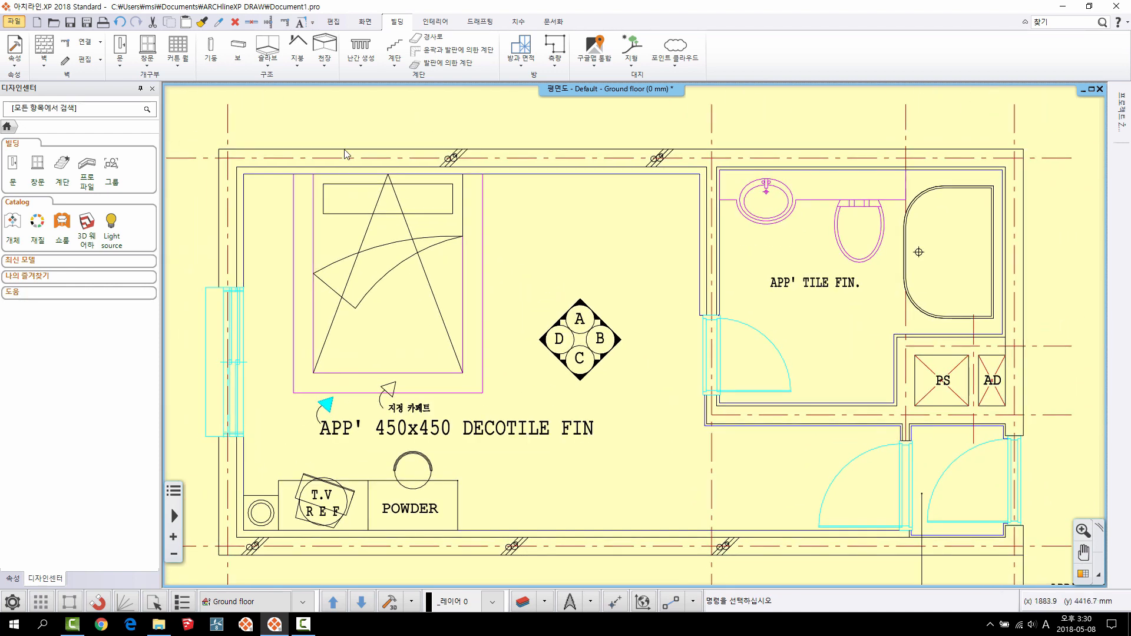
{"action": "left_click", "coordinate": [349, 154]}
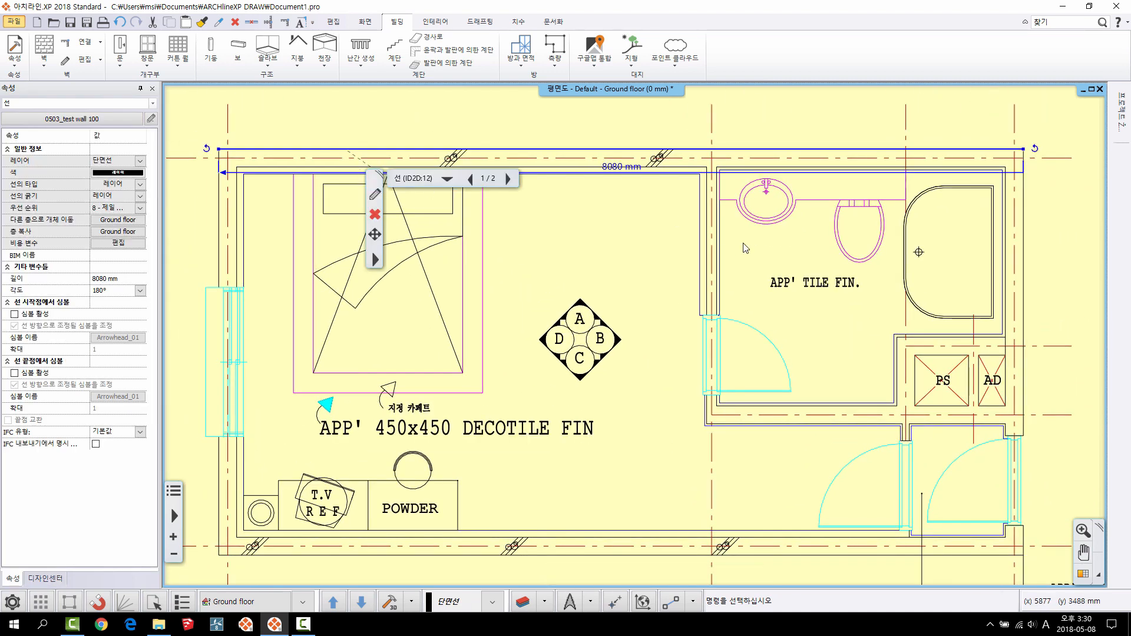
{"action": "key", "text": "Escape"}
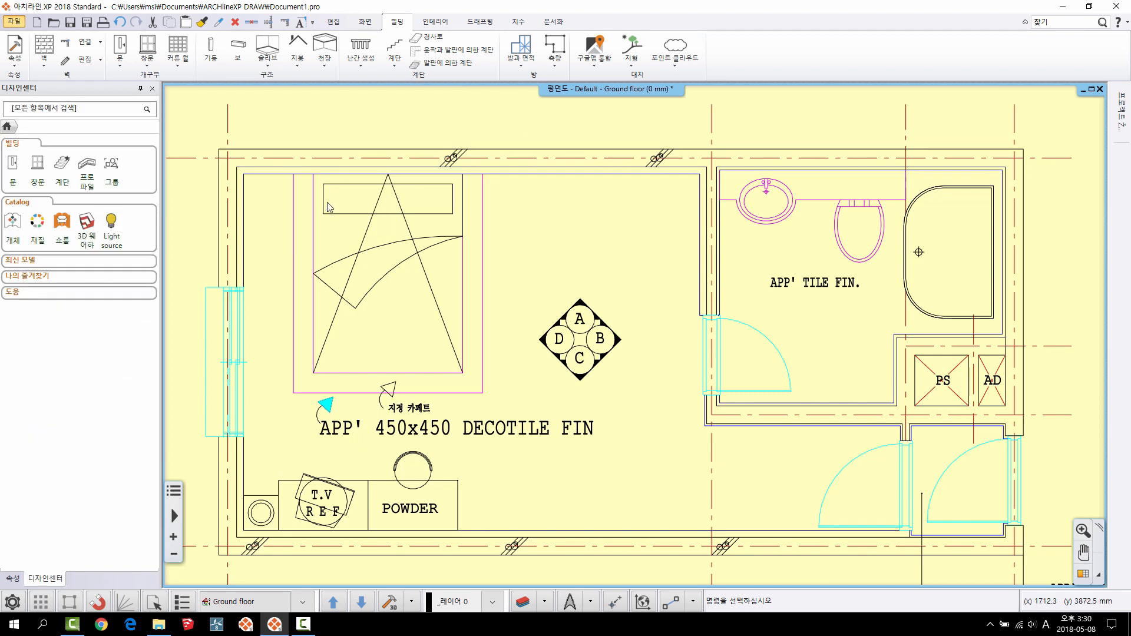
- Create a 0503_test wall 100 wall over the DWG lines of the upper outer wall and show it in the 3D view
{"action": "left_click", "coordinate": [43, 60]}
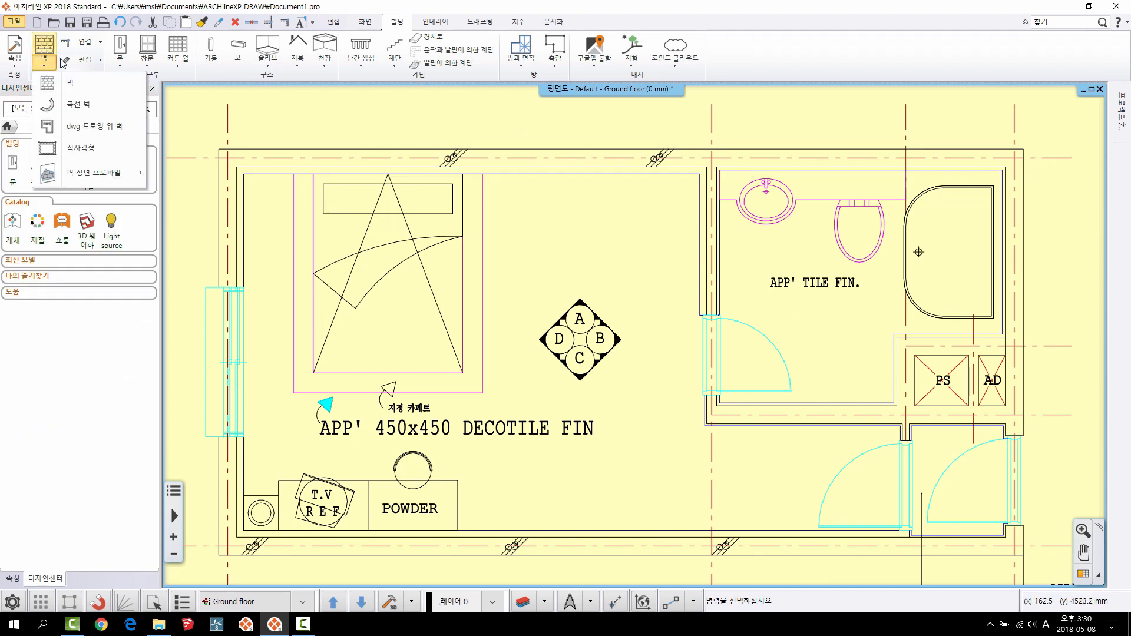
{"action": "left_click", "coordinate": [83, 126]}
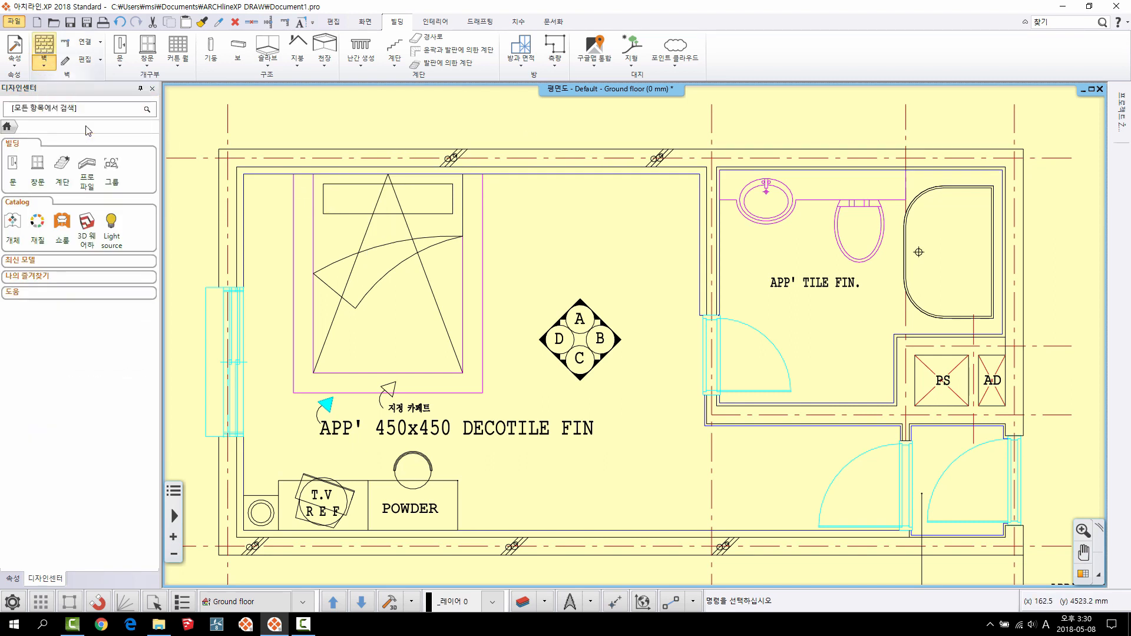
{"action": "left_click", "coordinate": [248, 151]}
{"action": "left_click", "coordinate": [1003, 151]}
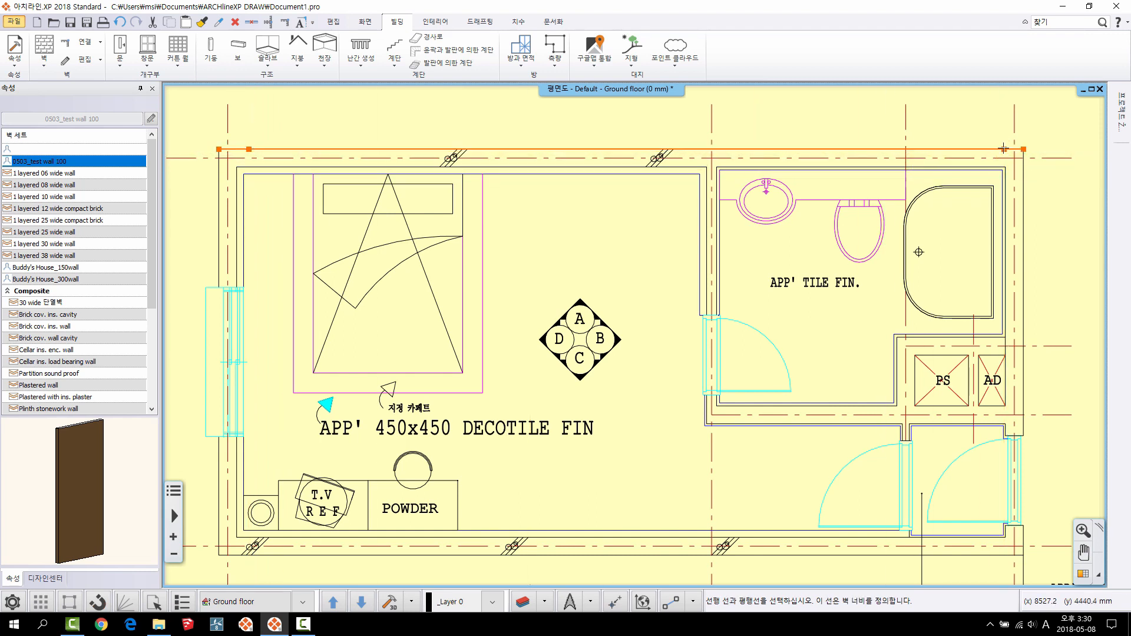
{"action": "scroll", "coordinate": [1000, 176], "scroll_direction": "up", "scroll_amount": 2}
{"action": "scroll", "coordinate": [966, 212], "scroll_direction": "up", "scroll_amount": 2}
{"action": "left_click", "coordinate": [807, 252]}
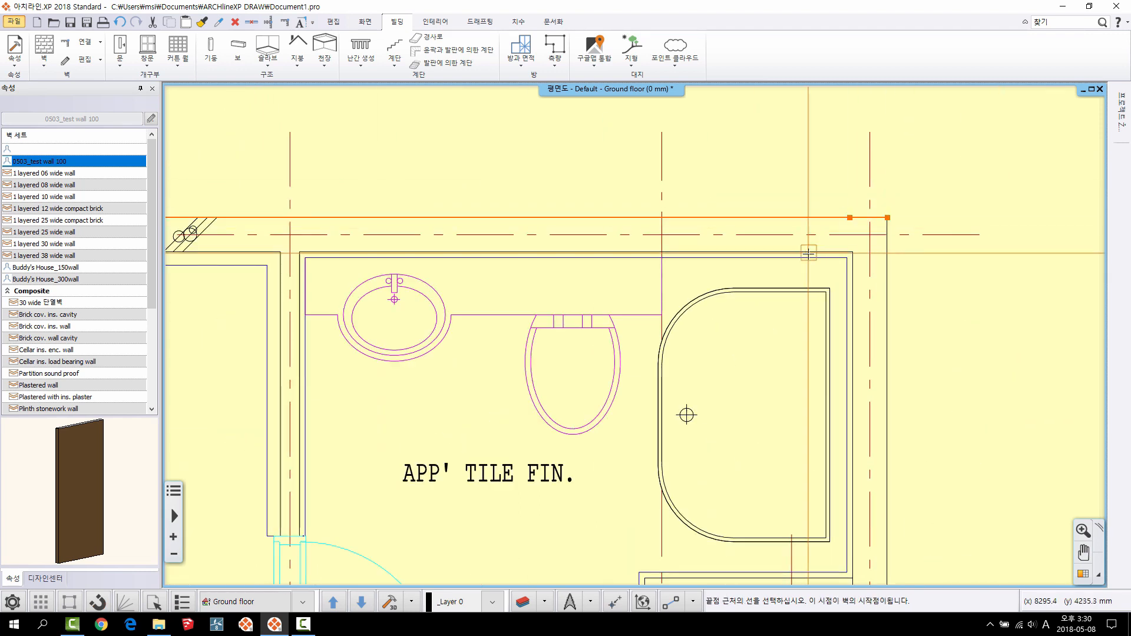
{"action": "key", "text": "Escape"}
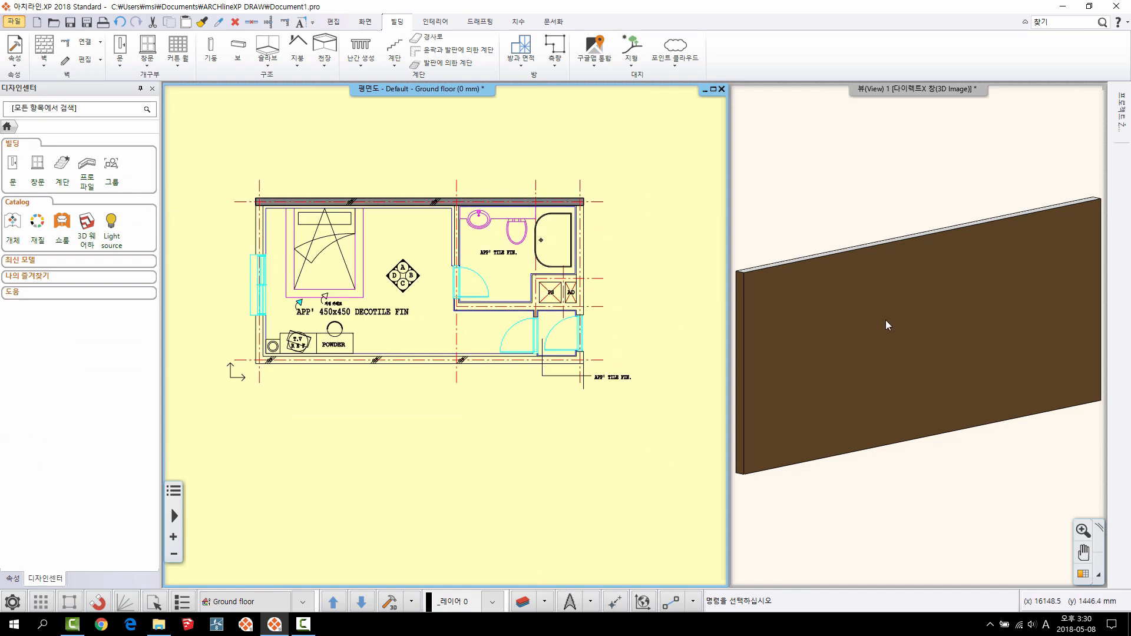
{"action": "middle_click_drag", "start_coordinate": [905, 355], "coordinate": [766, 340]}
{"action": "mouse_move", "coordinate": [468, 261]}
{"action": "middle_mouse_down"}
{"action": "mouse_move", "coordinate": [497, 229]}
{"action": "mouse_move", "coordinate": [485, 251]}
{"action": "middle_mouse_up"}
{"action": "scroll", "coordinate": [485, 245], "scroll_direction": "up", "scroll_amount": 2}
{"action": "middle_click_drag", "start_coordinate": [485, 236], "coordinate": [493, 246]}
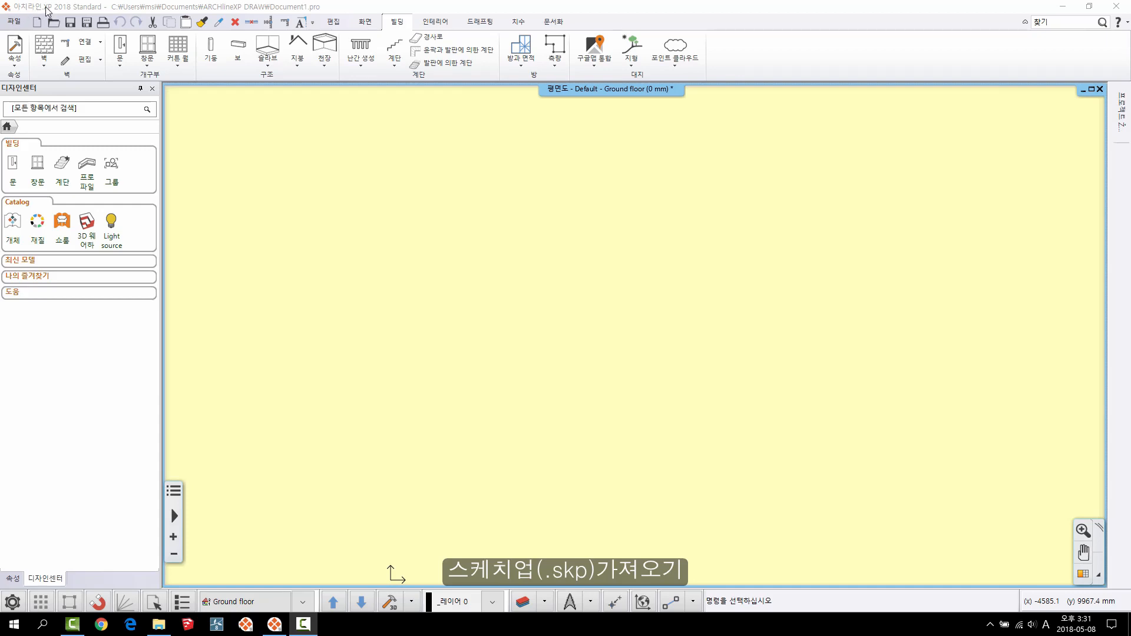
- Import the SketchUp file skp.skp from the desktop folder 아치라인 동영상강의 > 6_참조파일 가져오기_ jpg pdf dwg skp
{"action": "left_click", "coordinate": [14, 21]}
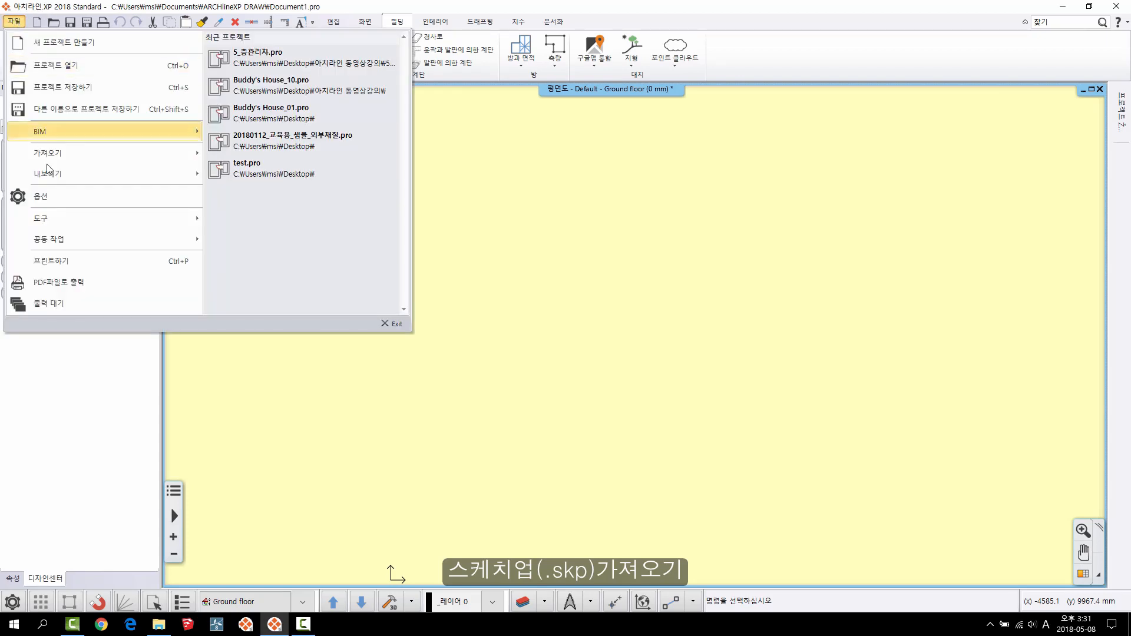
{"action": "mouse_move", "coordinate": [105, 155]}
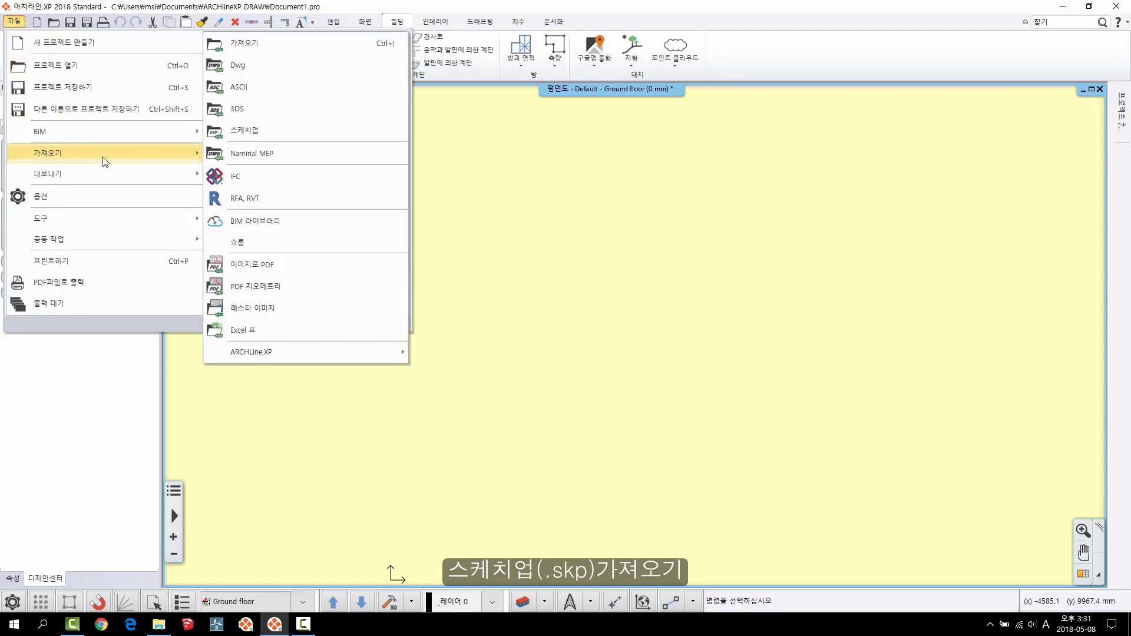
{"action": "left_click", "coordinate": [267, 132]}
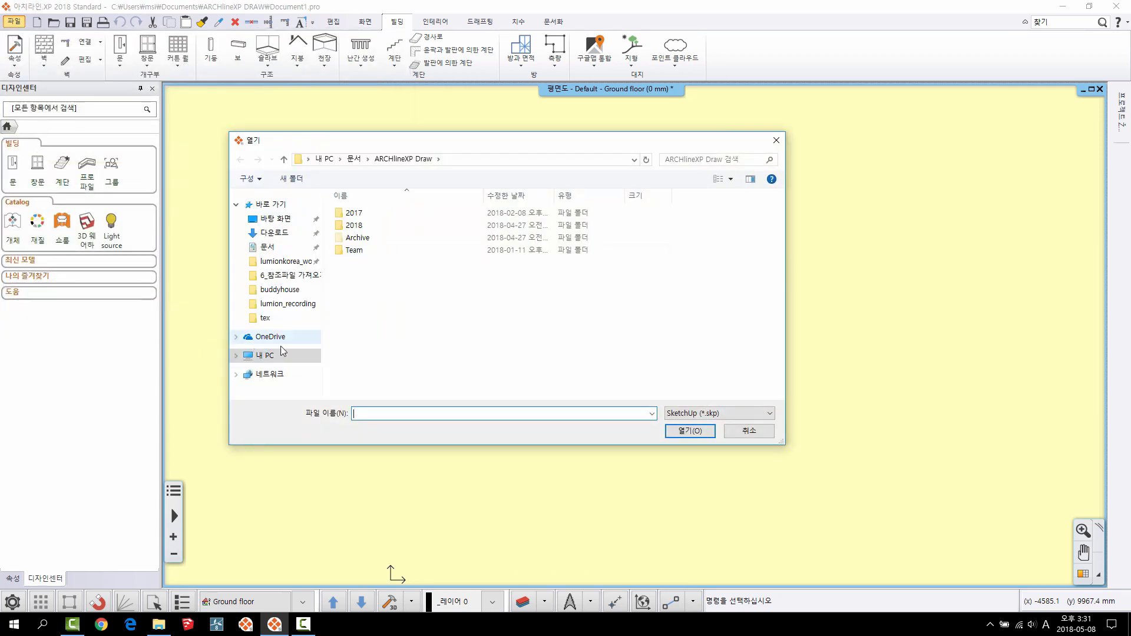
{"action": "left_click", "coordinate": [276, 218]}
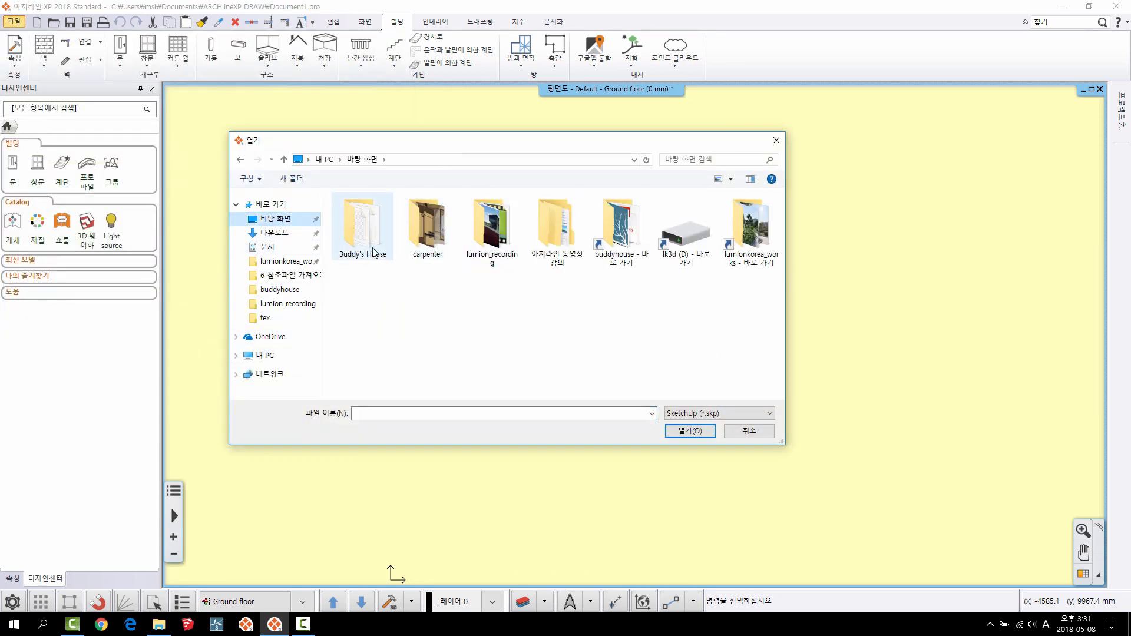
{"action": "double_click", "coordinate": [546, 233]}
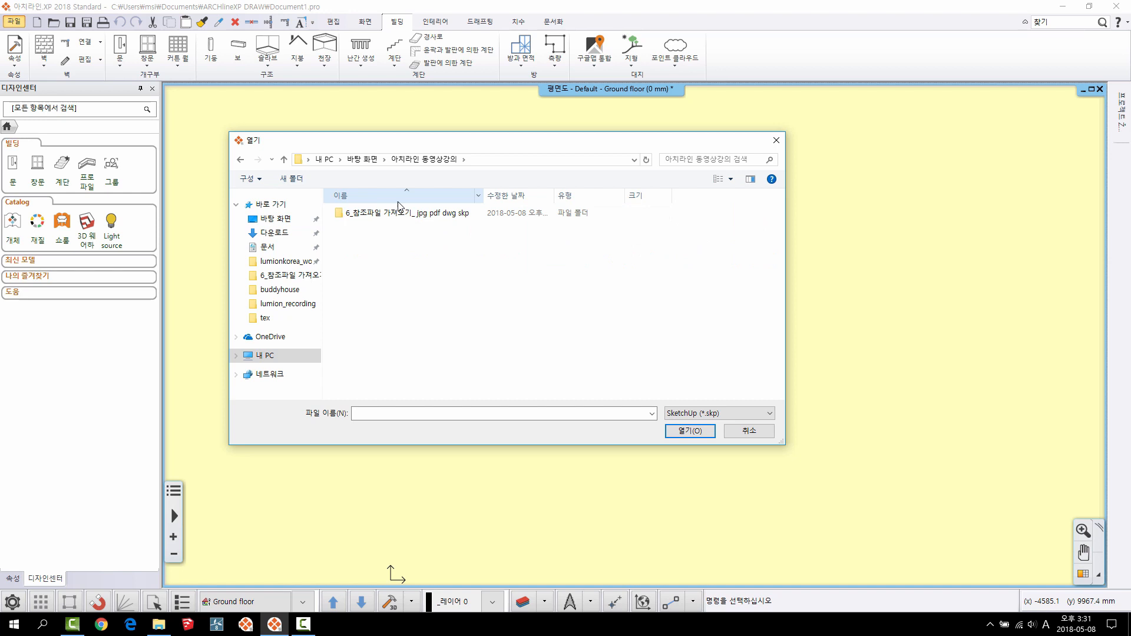
{"action": "double_click", "coordinate": [427, 218]}
{"action": "left_click", "coordinate": [366, 222]}
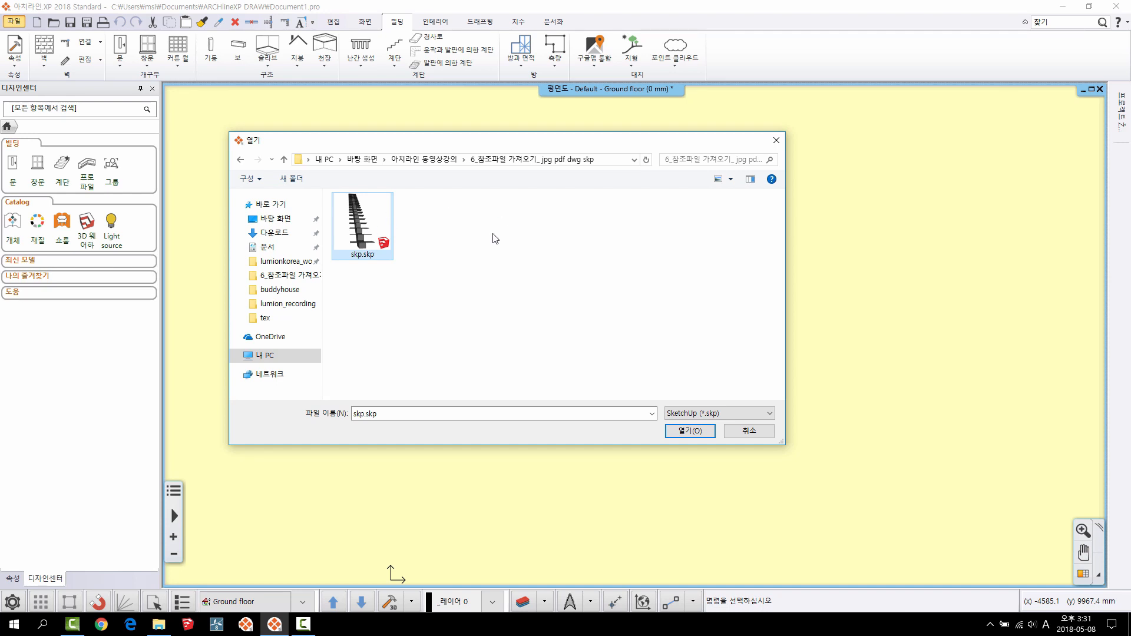
{"action": "left_click", "coordinate": [696, 432]}
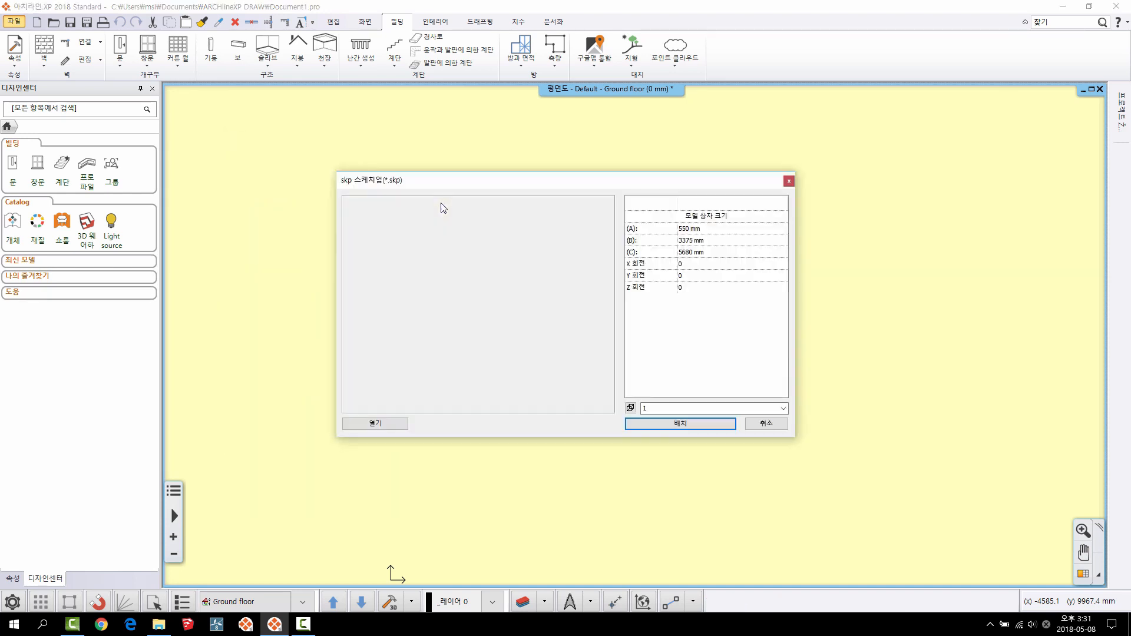
- Inspect the SketchUp stair in the import preview from different angles, switching it from wireframe to shaded display
{"action": "left_click_drag", "start_coordinate": [597, 184], "coordinate": [636, 172]}
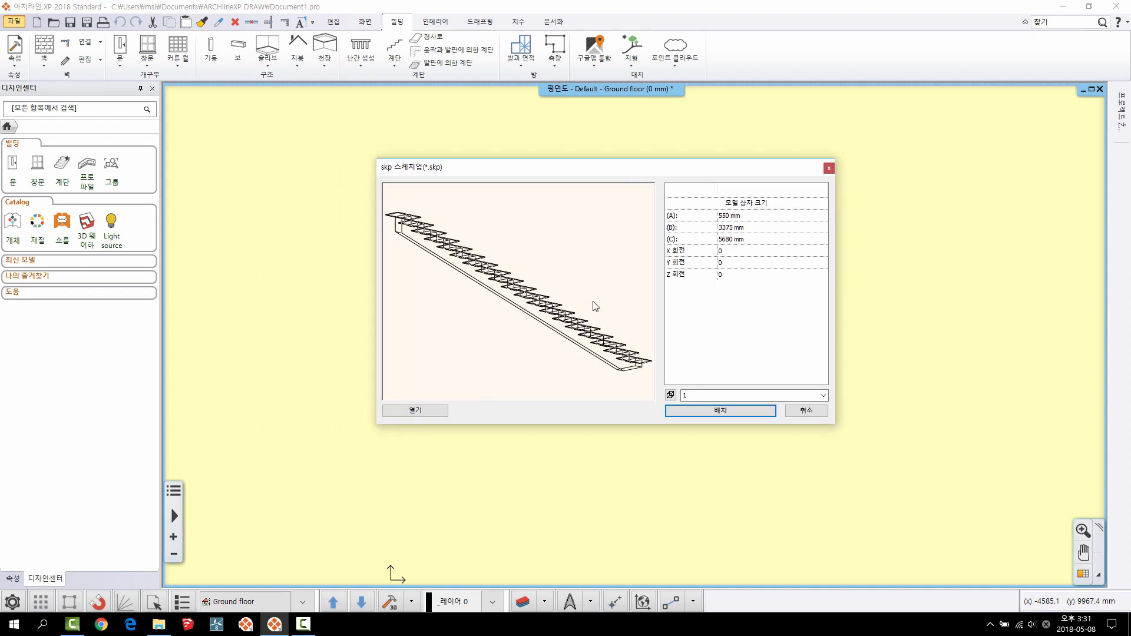
{"action": "left_click_drag", "start_coordinate": [641, 308], "coordinate": [672, 336]}
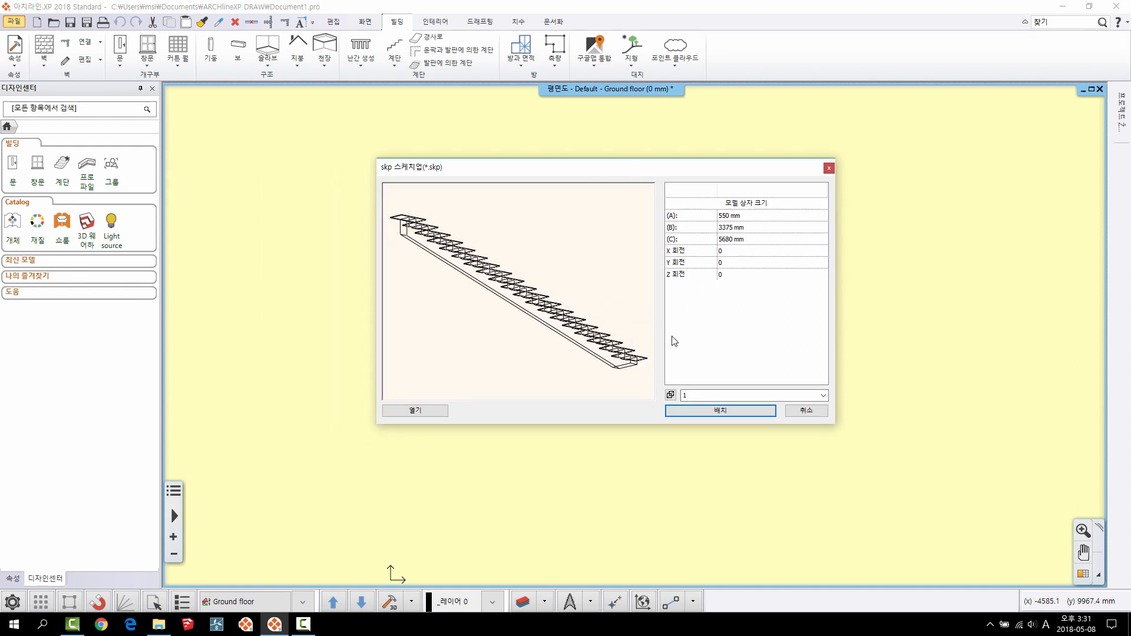
{"action": "left_click", "coordinate": [672, 395]}
{"action": "left_click", "coordinate": [672, 394]}
{"action": "mouse_move", "coordinate": [606, 324]}
{"action": "left_mouse_down"}
{"action": "mouse_move", "coordinate": [610, 301]}
{"action": "mouse_move", "coordinate": [609, 319]}
{"action": "left_mouse_up"}
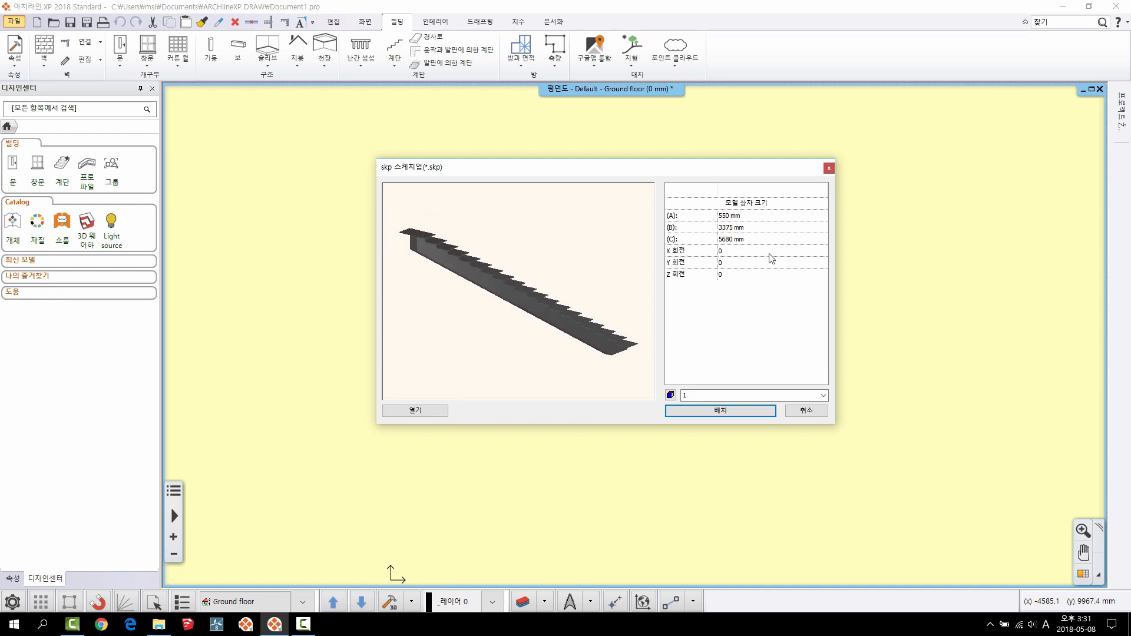
- Accept the model for placement and save it as a new group named stair in the 3D 웨어하우스 category
{"action": "left_click", "coordinate": [747, 412]}
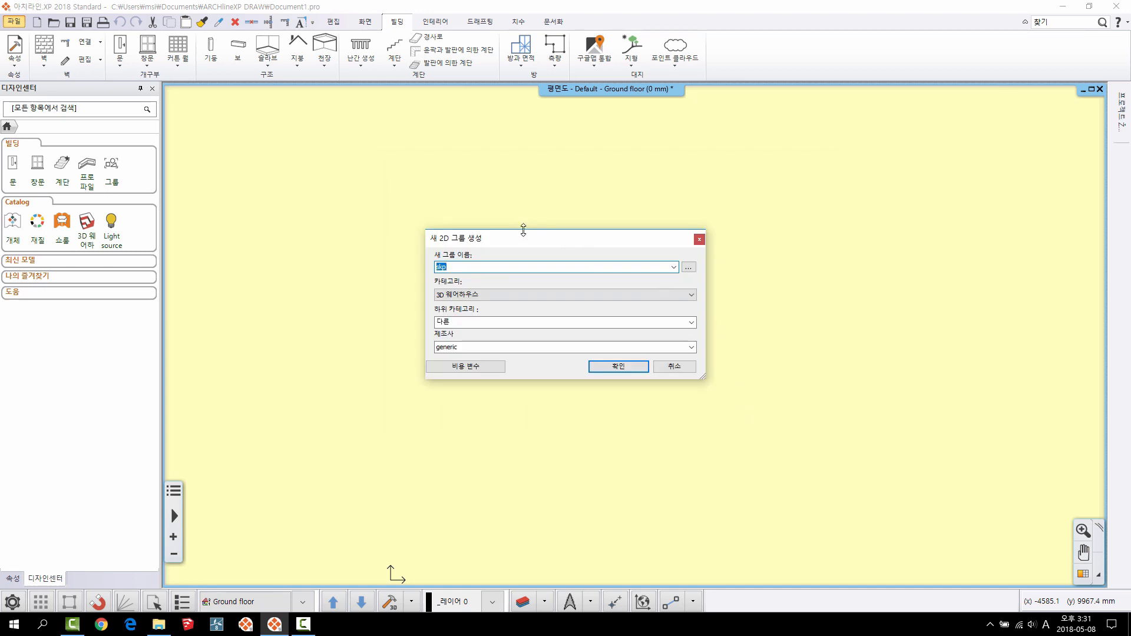
{"action": "left_click_drag", "start_coordinate": [461, 239], "coordinate": [488, 186]}
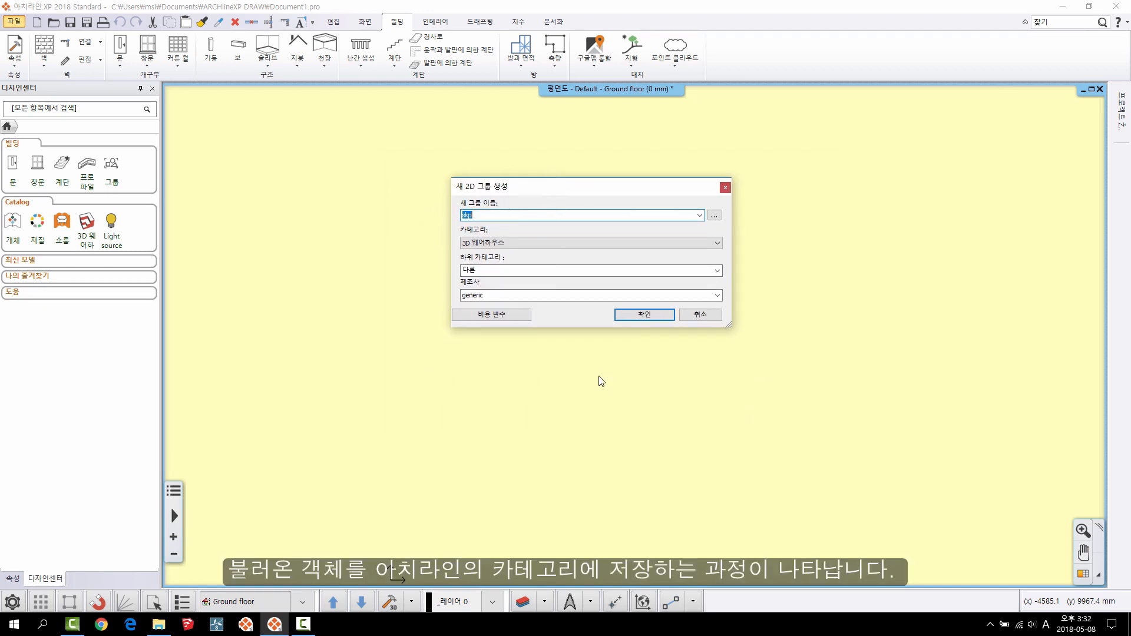
{"action": "left_click", "coordinate": [489, 215]}
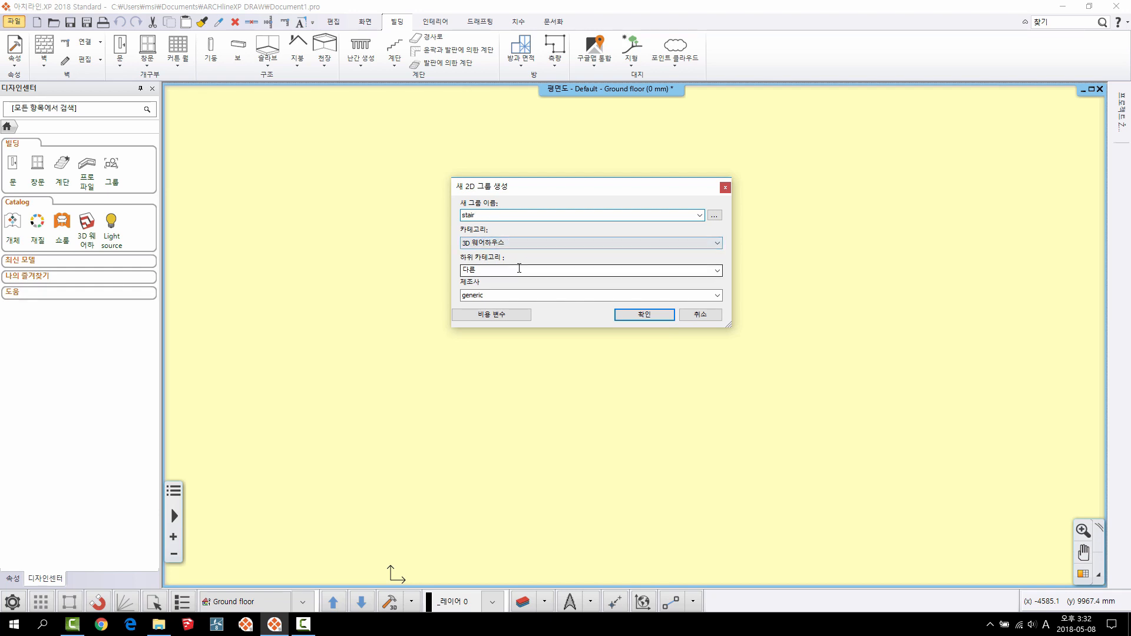
{"action": "left_click", "coordinate": [646, 313]}
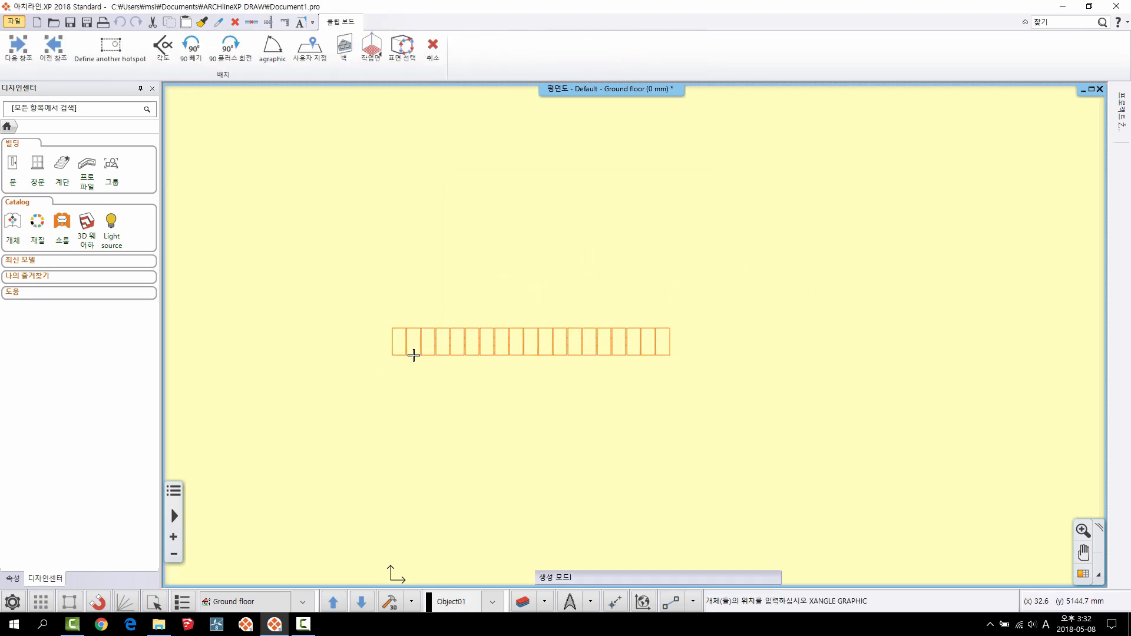
- Place one copy of the imported stair on the Ground floor plan and end the placement
{"action": "left_click", "coordinate": [414, 354]}
{"action": "key", "text": "Escape"}
{"action": "scroll", "coordinate": [454, 353], "scroll_direction": "down", "scroll_amount": 1}
{"action": "mouse_move", "coordinate": [453, 353]}
{"action": "middle_mouse_down"}
{"action": "mouse_move", "coordinate": [480, 283]}
{"action": "mouse_move", "coordinate": [430, 277]}
{"action": "middle_mouse_up"}
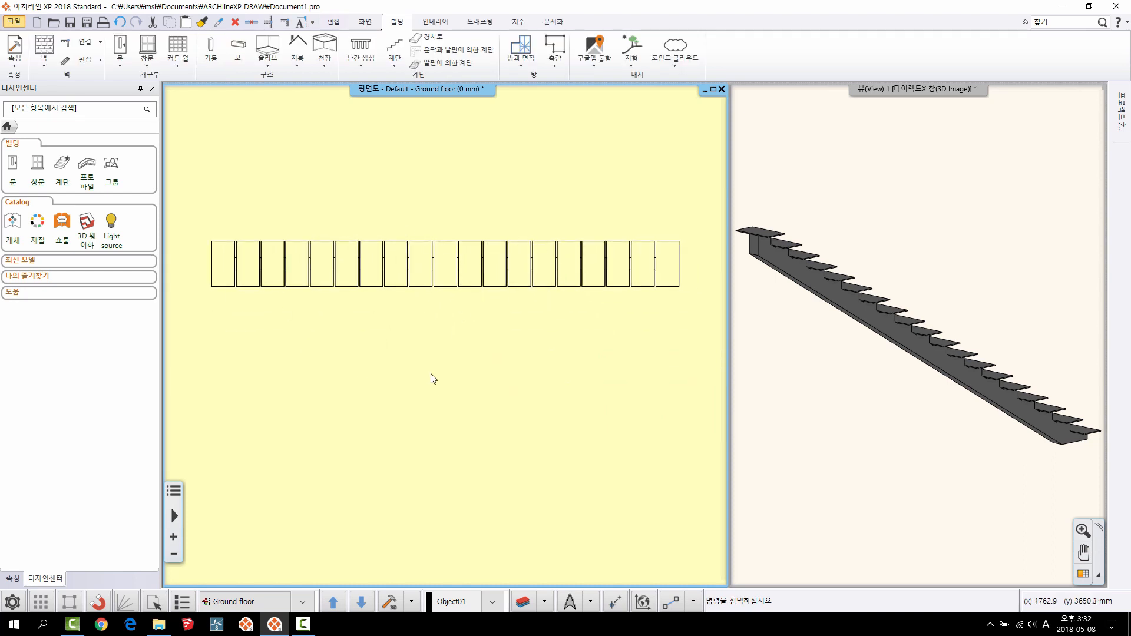
- Place a second stair below the first in the plan, using the saved stair object from 3D 웨어하우스 > 다른
{"action": "left_click", "coordinate": [12, 225]}
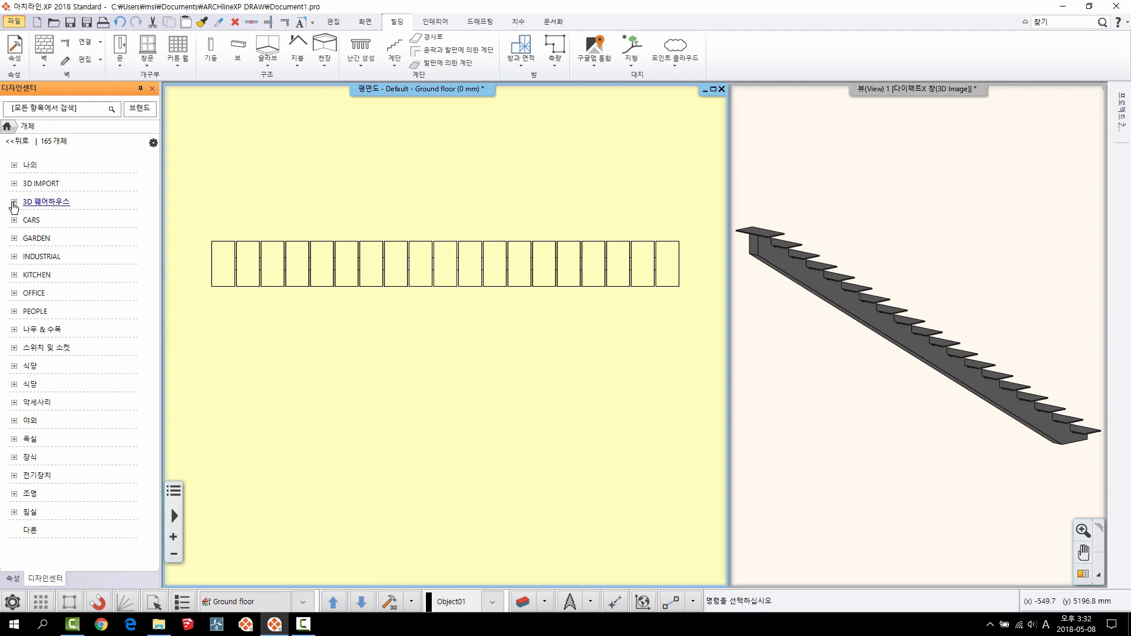
{"action": "left_click", "coordinate": [14, 202]}
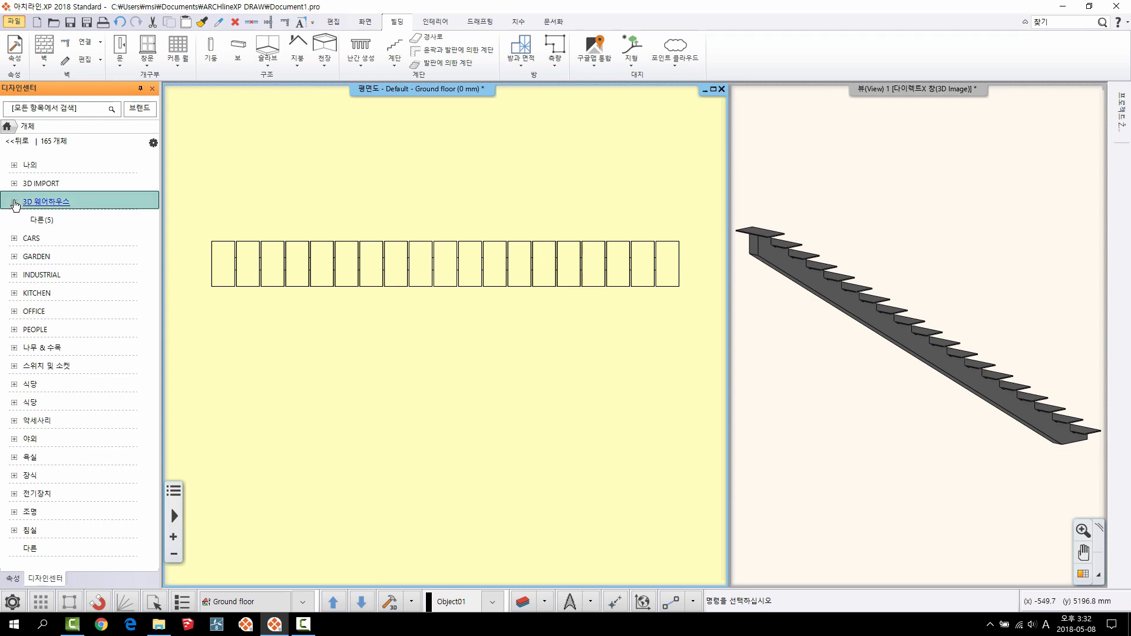
{"action": "left_click", "coordinate": [41, 221]}
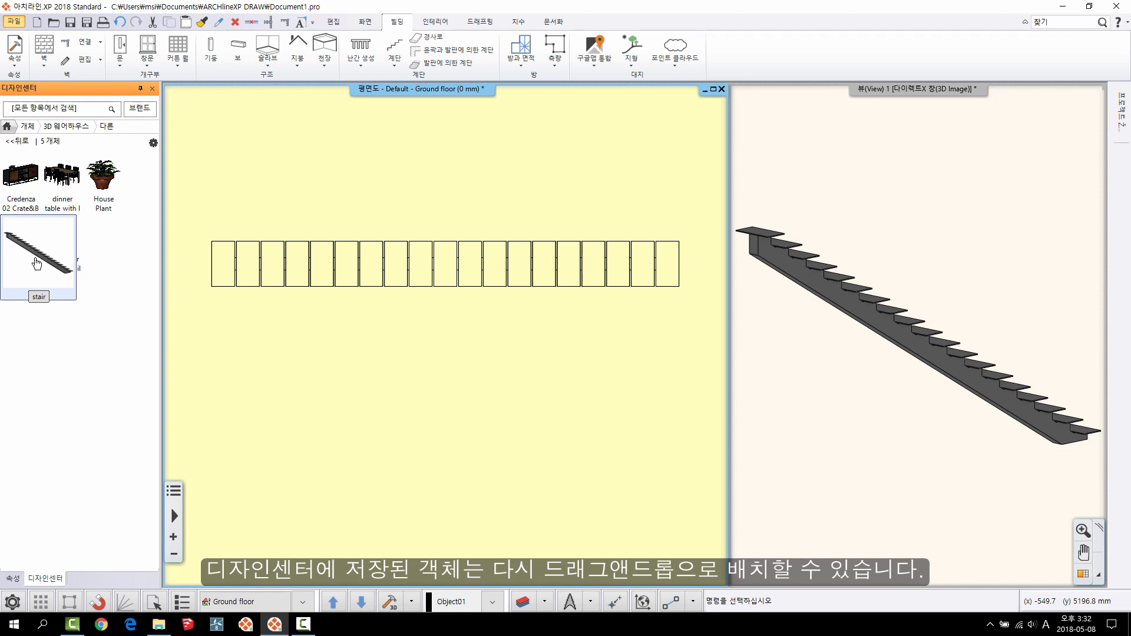
{"action": "left_click_drag", "start_coordinate": [28, 253], "coordinate": [396, 392]}
{"action": "left_click", "coordinate": [214, 366]}
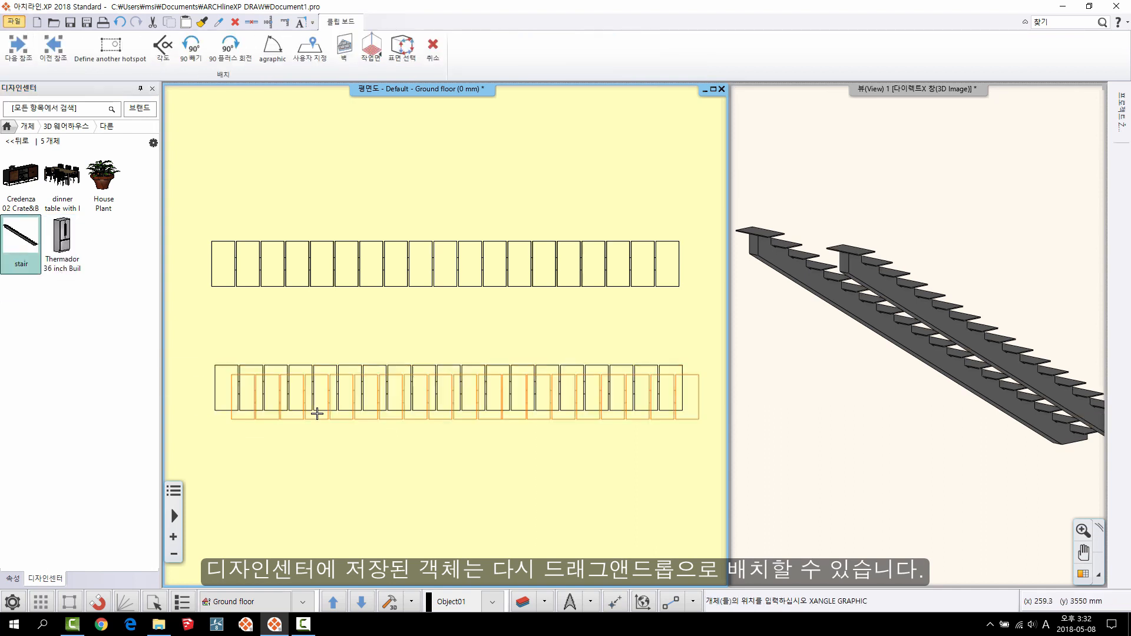
{"action": "scroll", "coordinate": [422, 338], "scroll_direction": "down", "scroll_amount": 1}
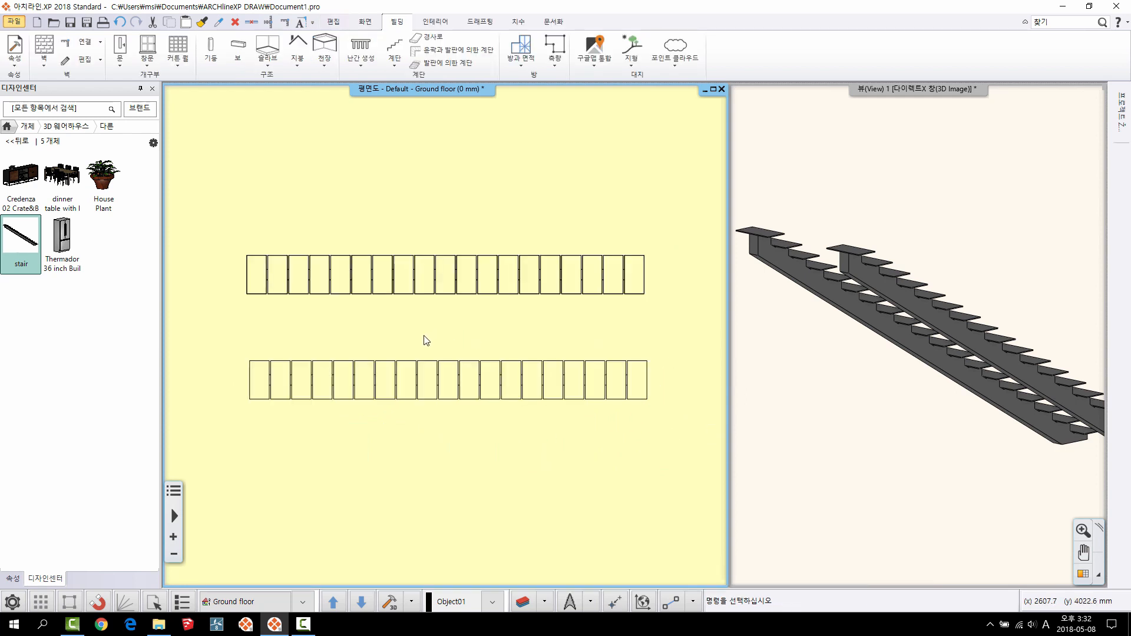